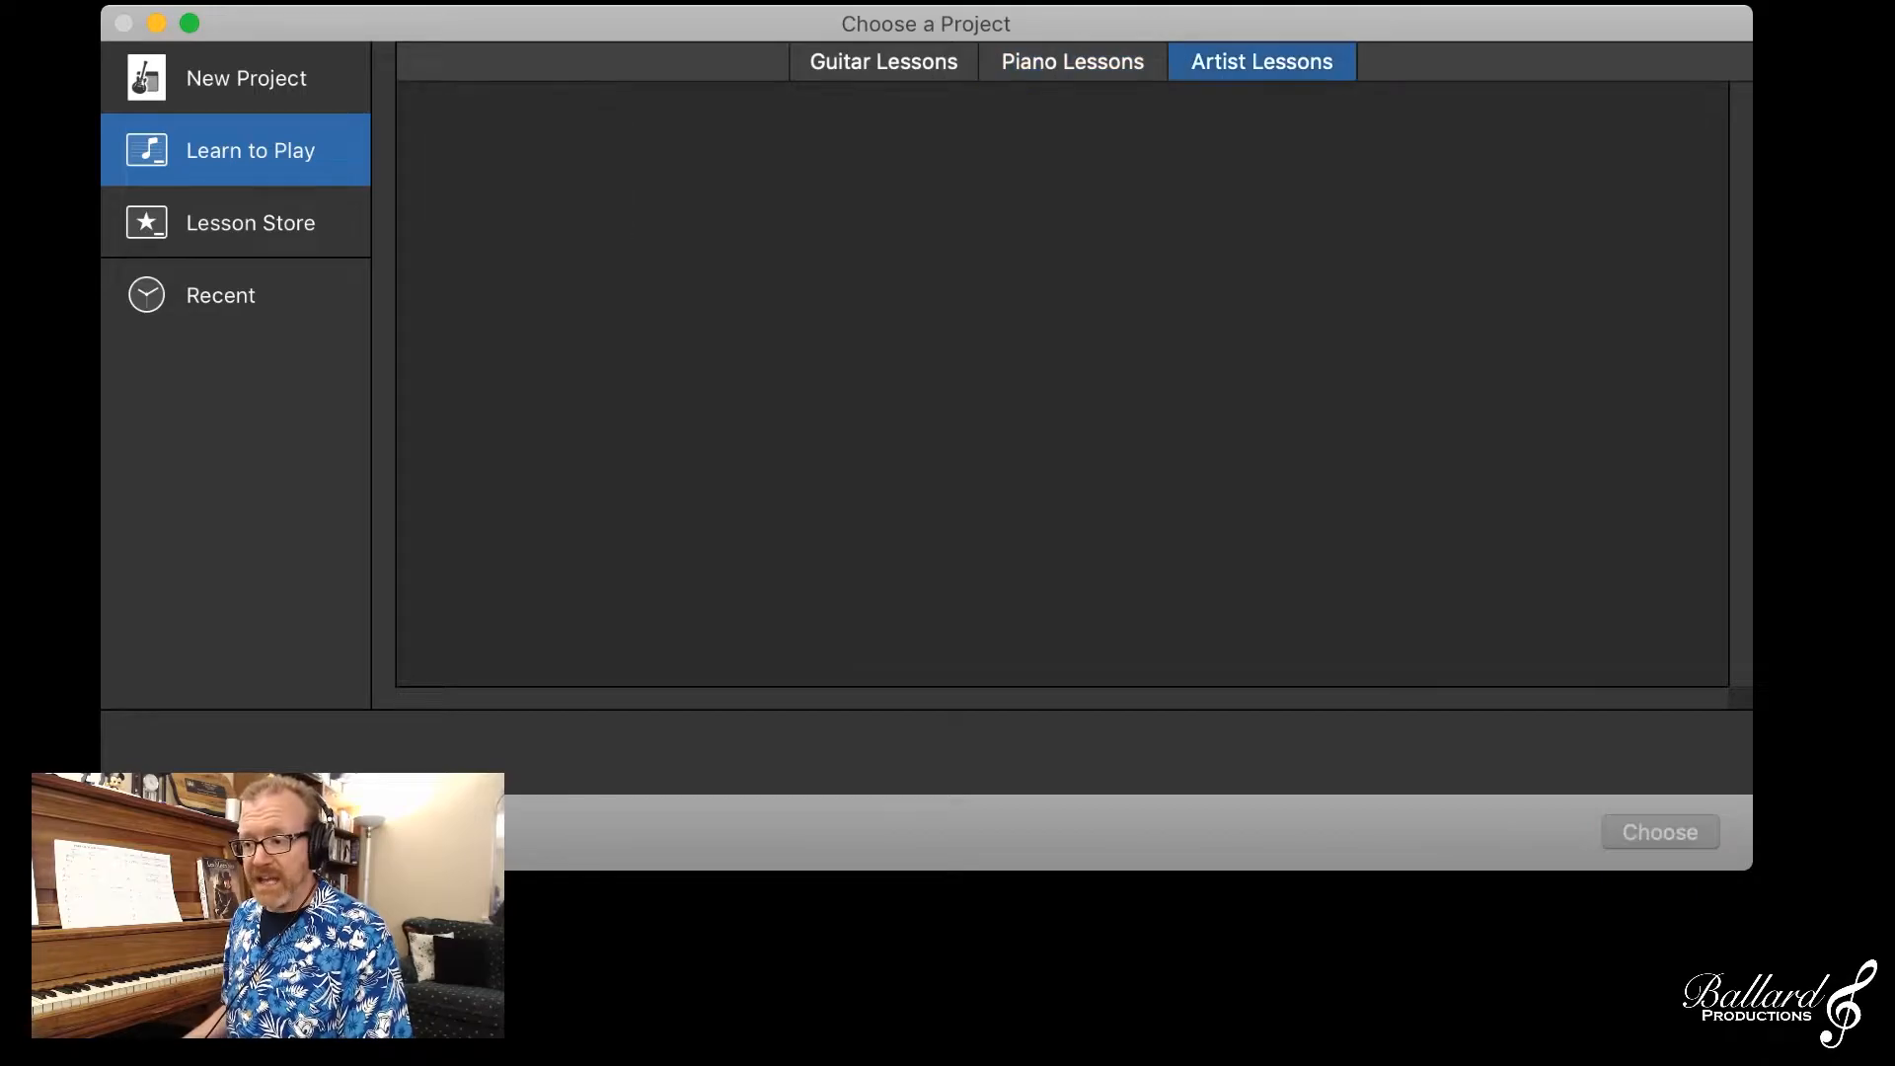
Step: Browse the Piano Lessons and the Lesson Store, and create a new project from the Voice template
left_click(1073, 61)
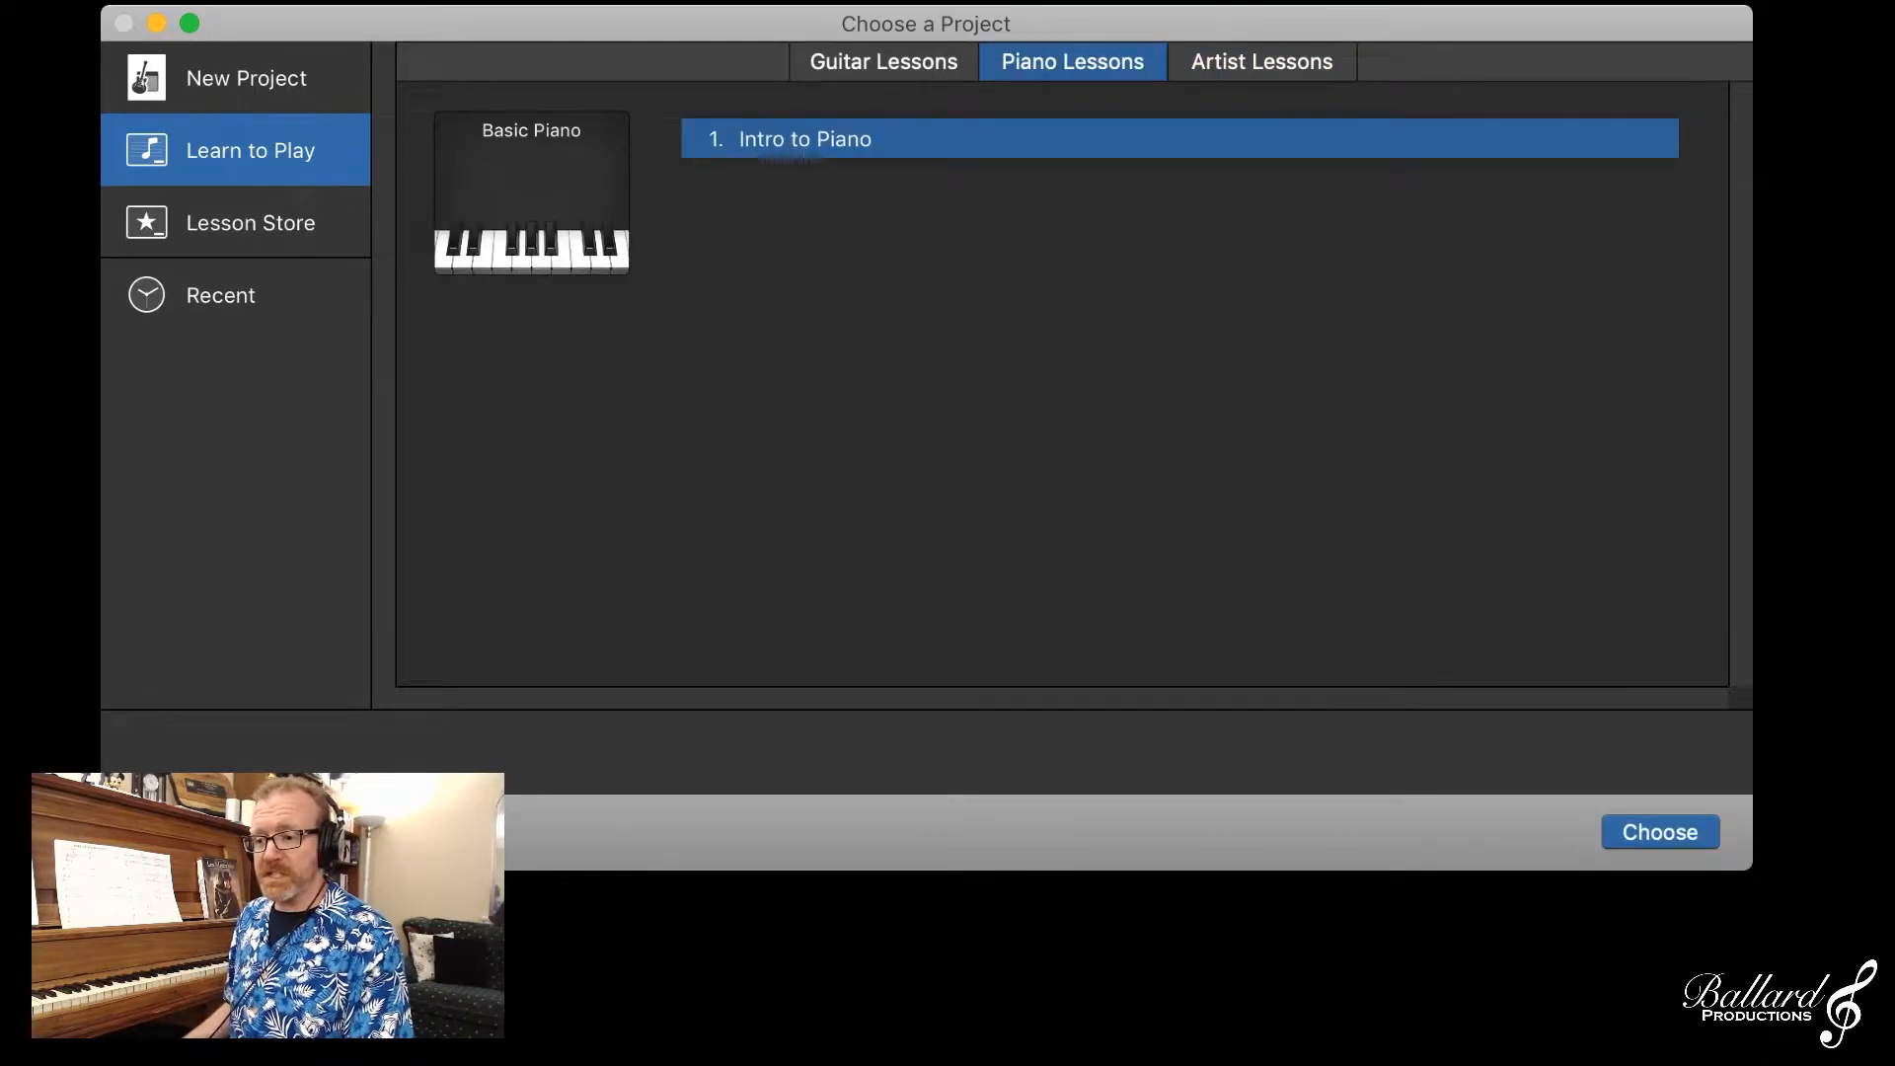
left_click(250, 223)
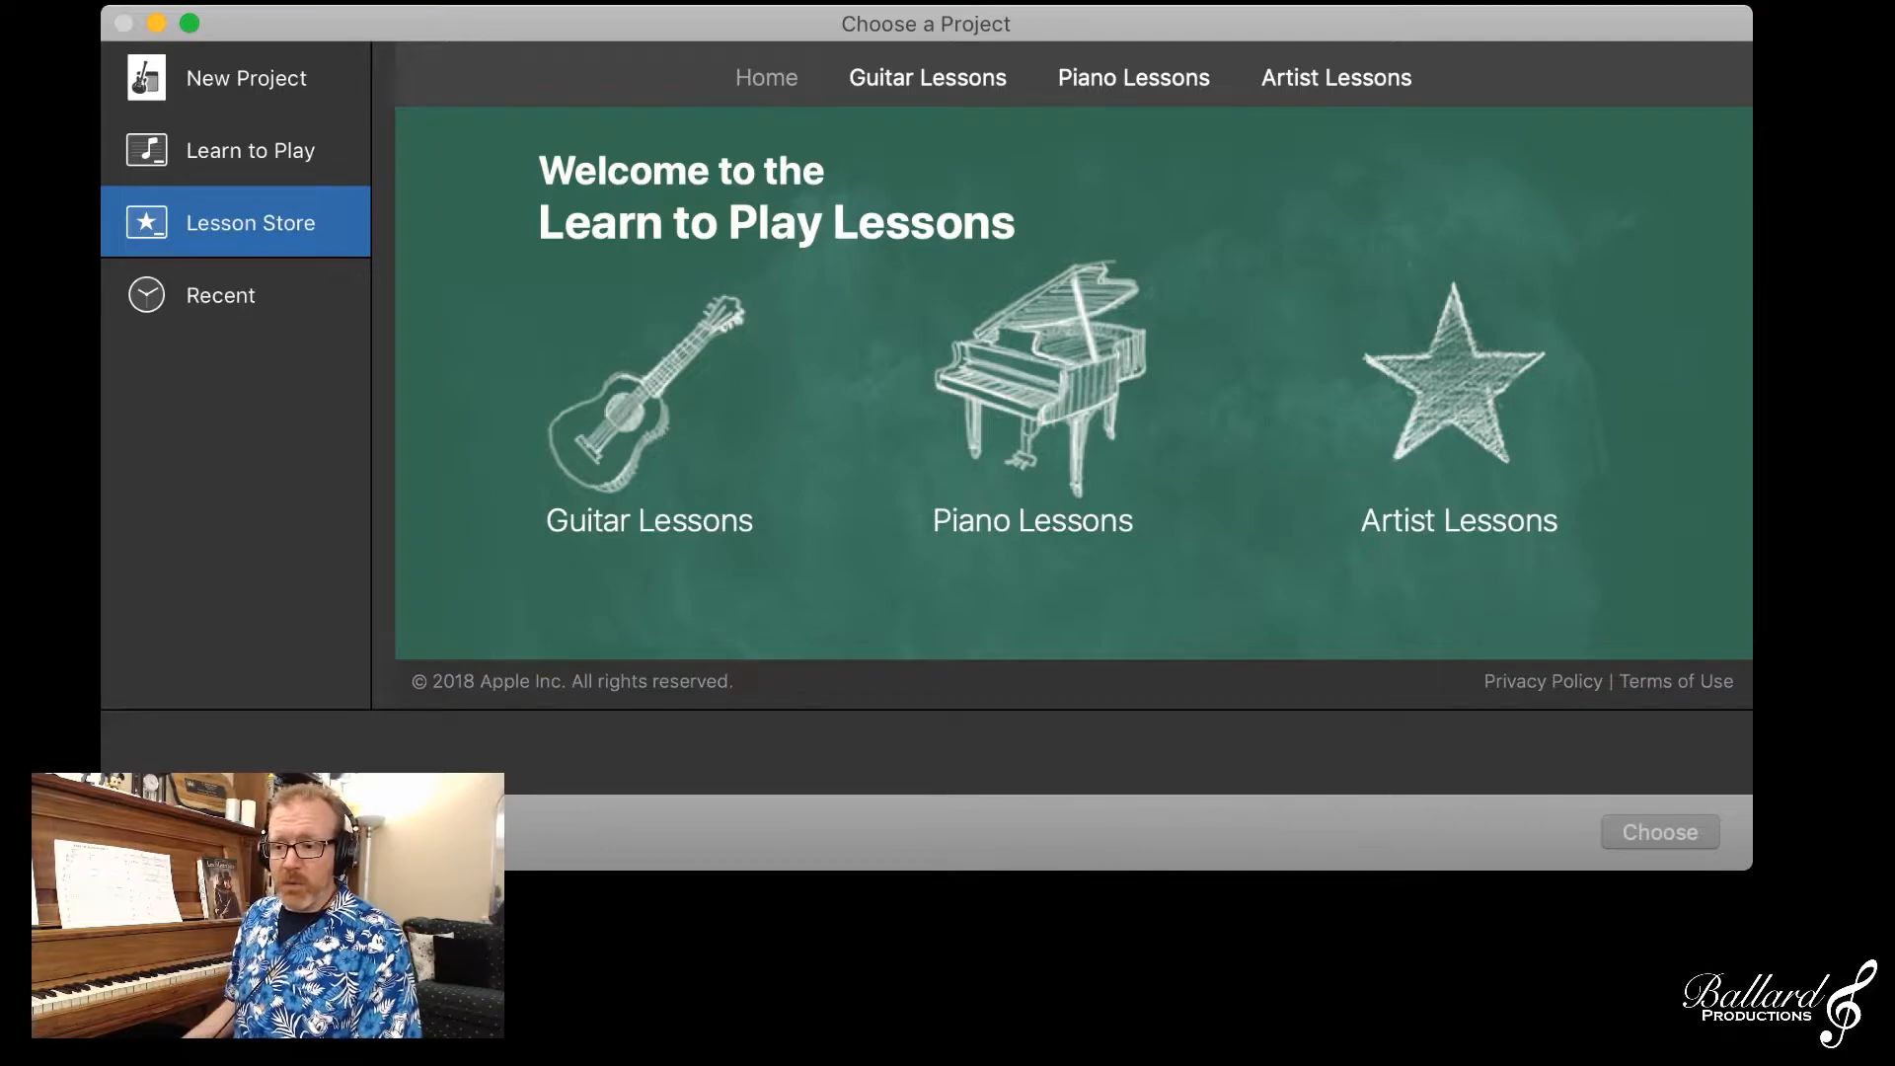
left_click(246, 78)
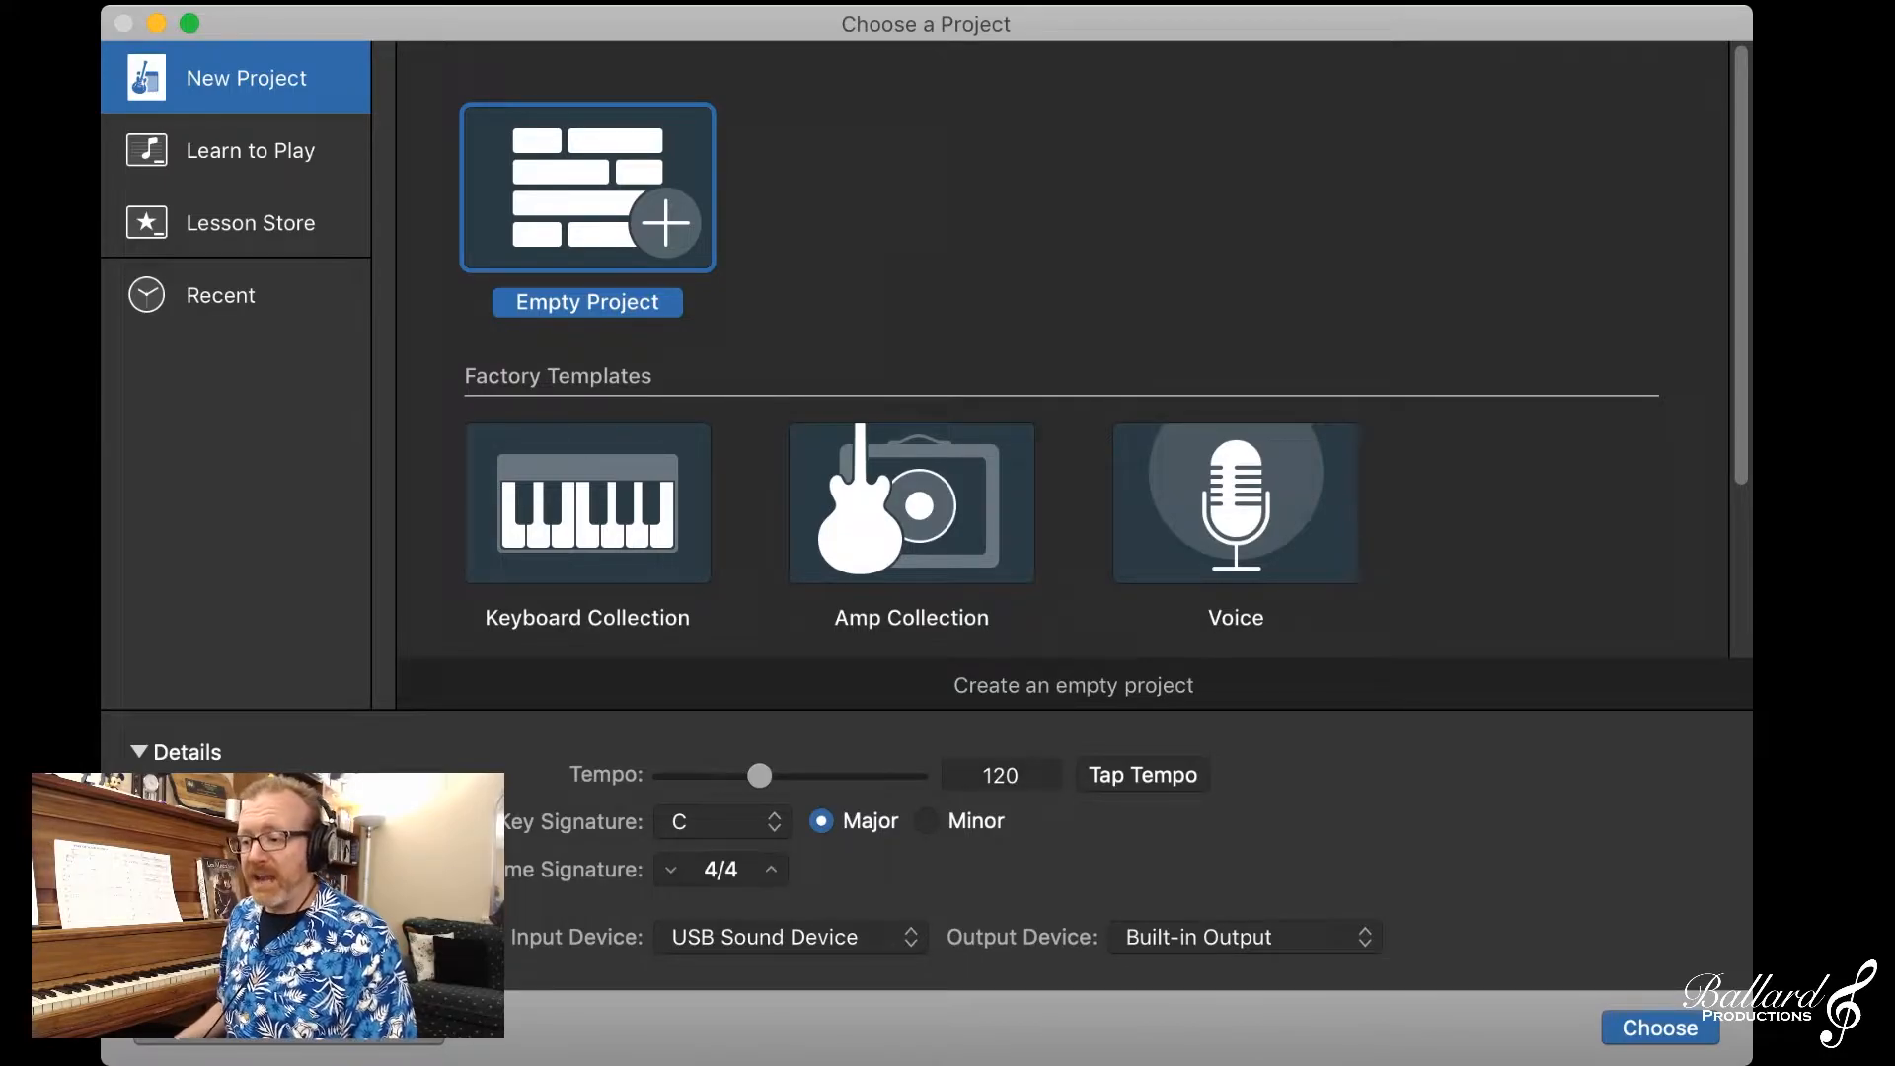
left_click(1236, 503)
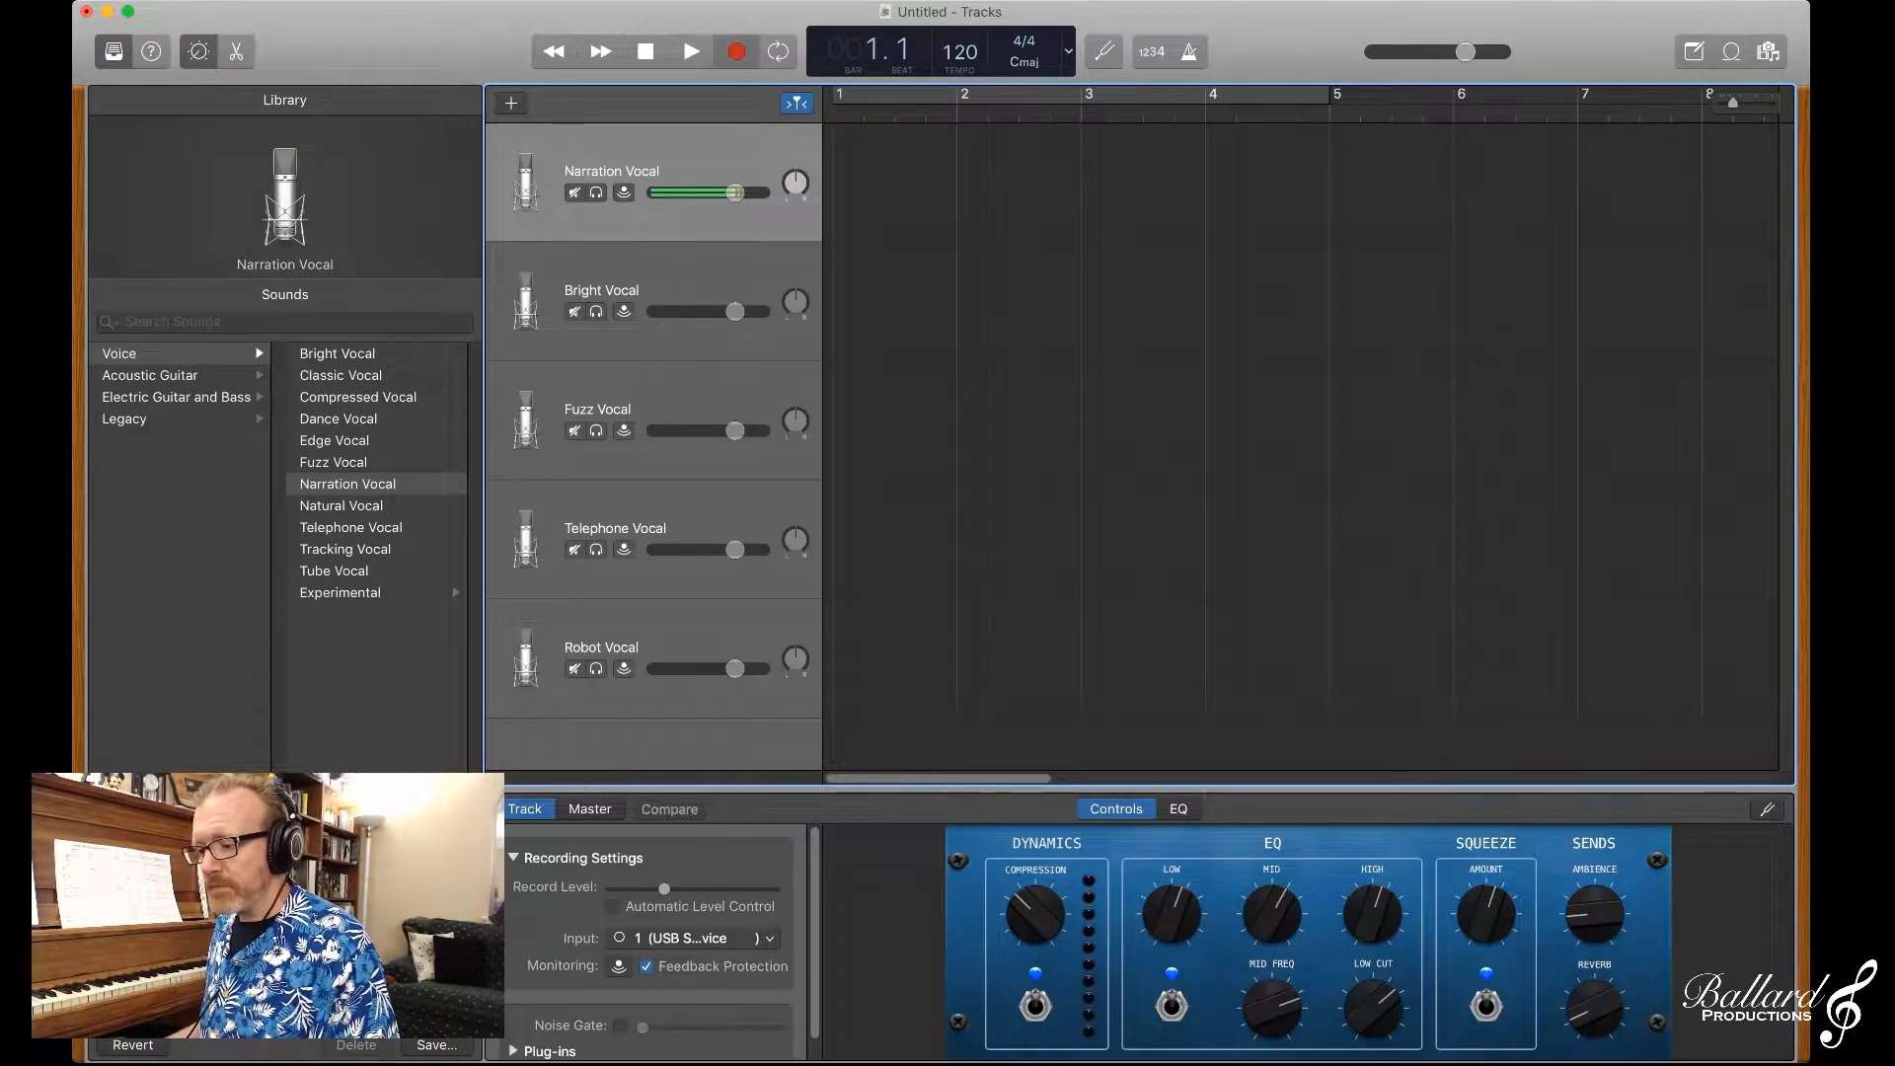
Step: Record a spoken take from bar 1 to about bar 10 on the Narration Vocal track and play it back
key("r")
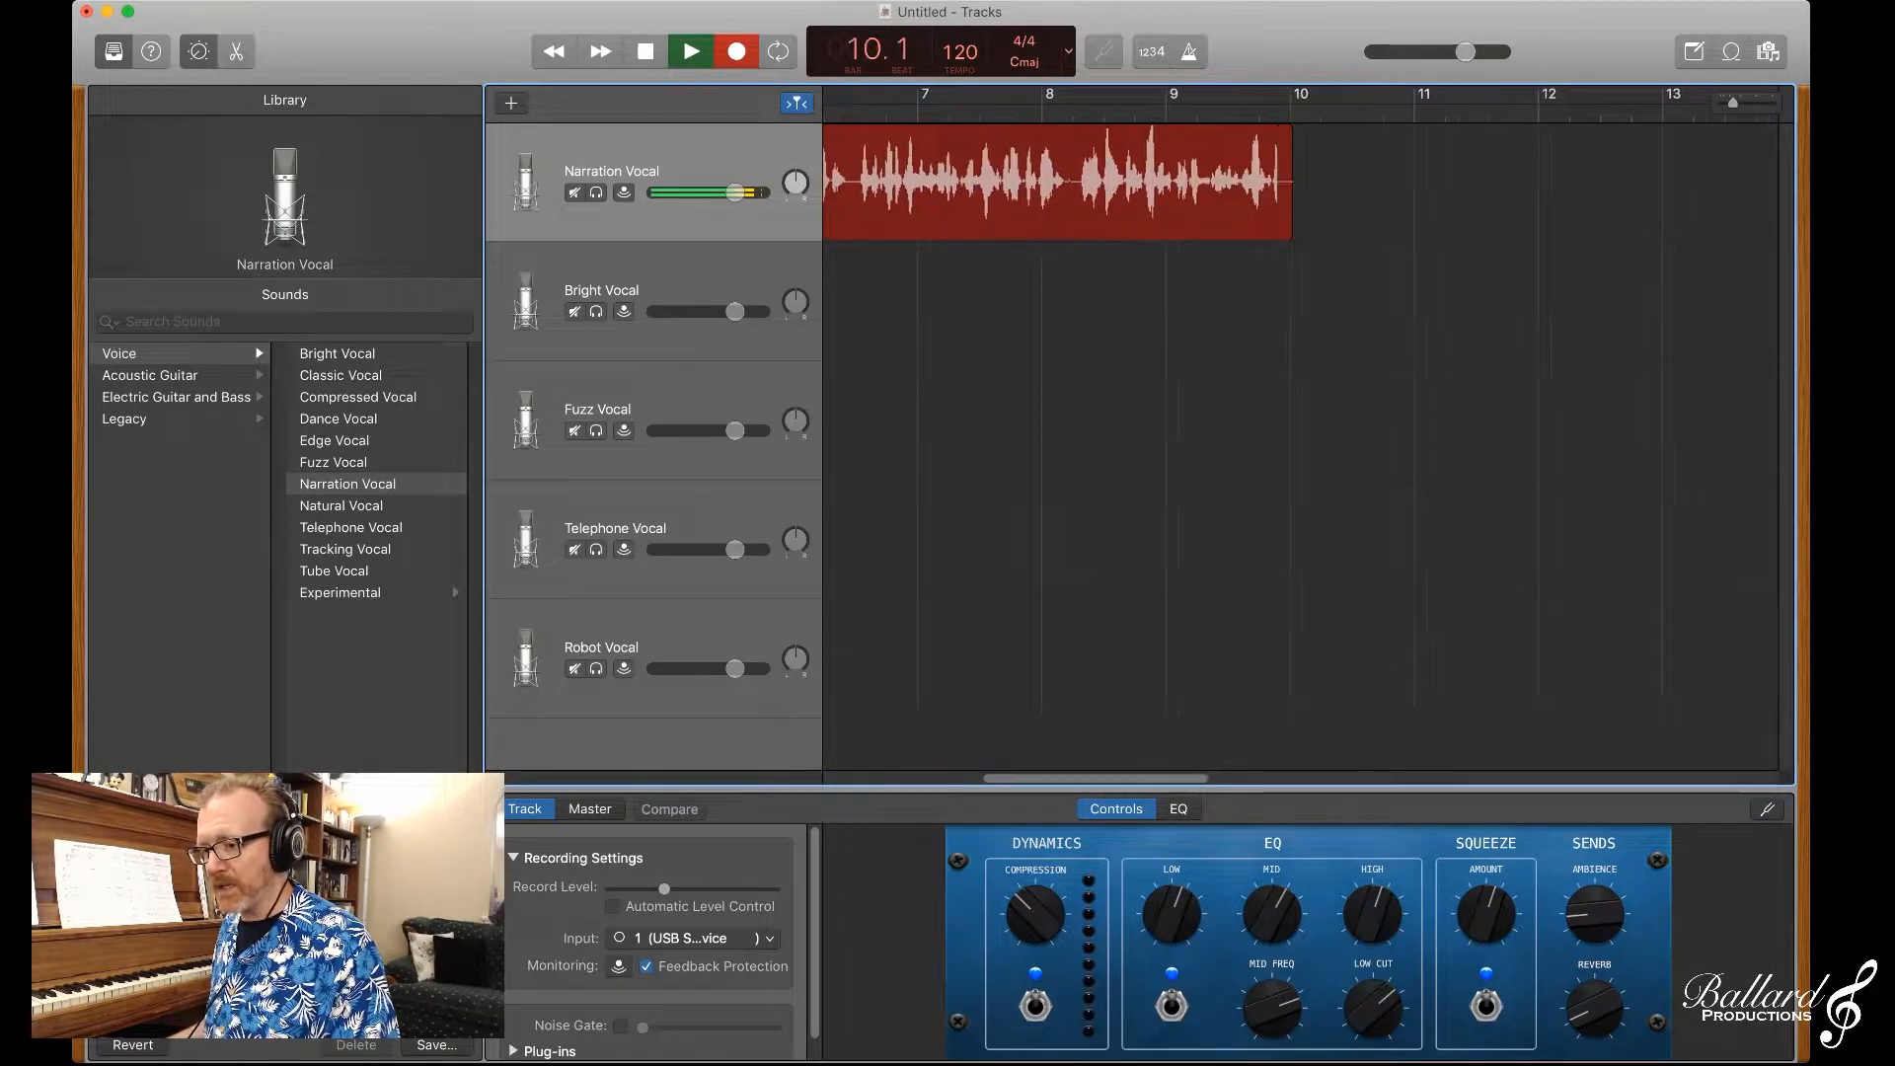
key("space")
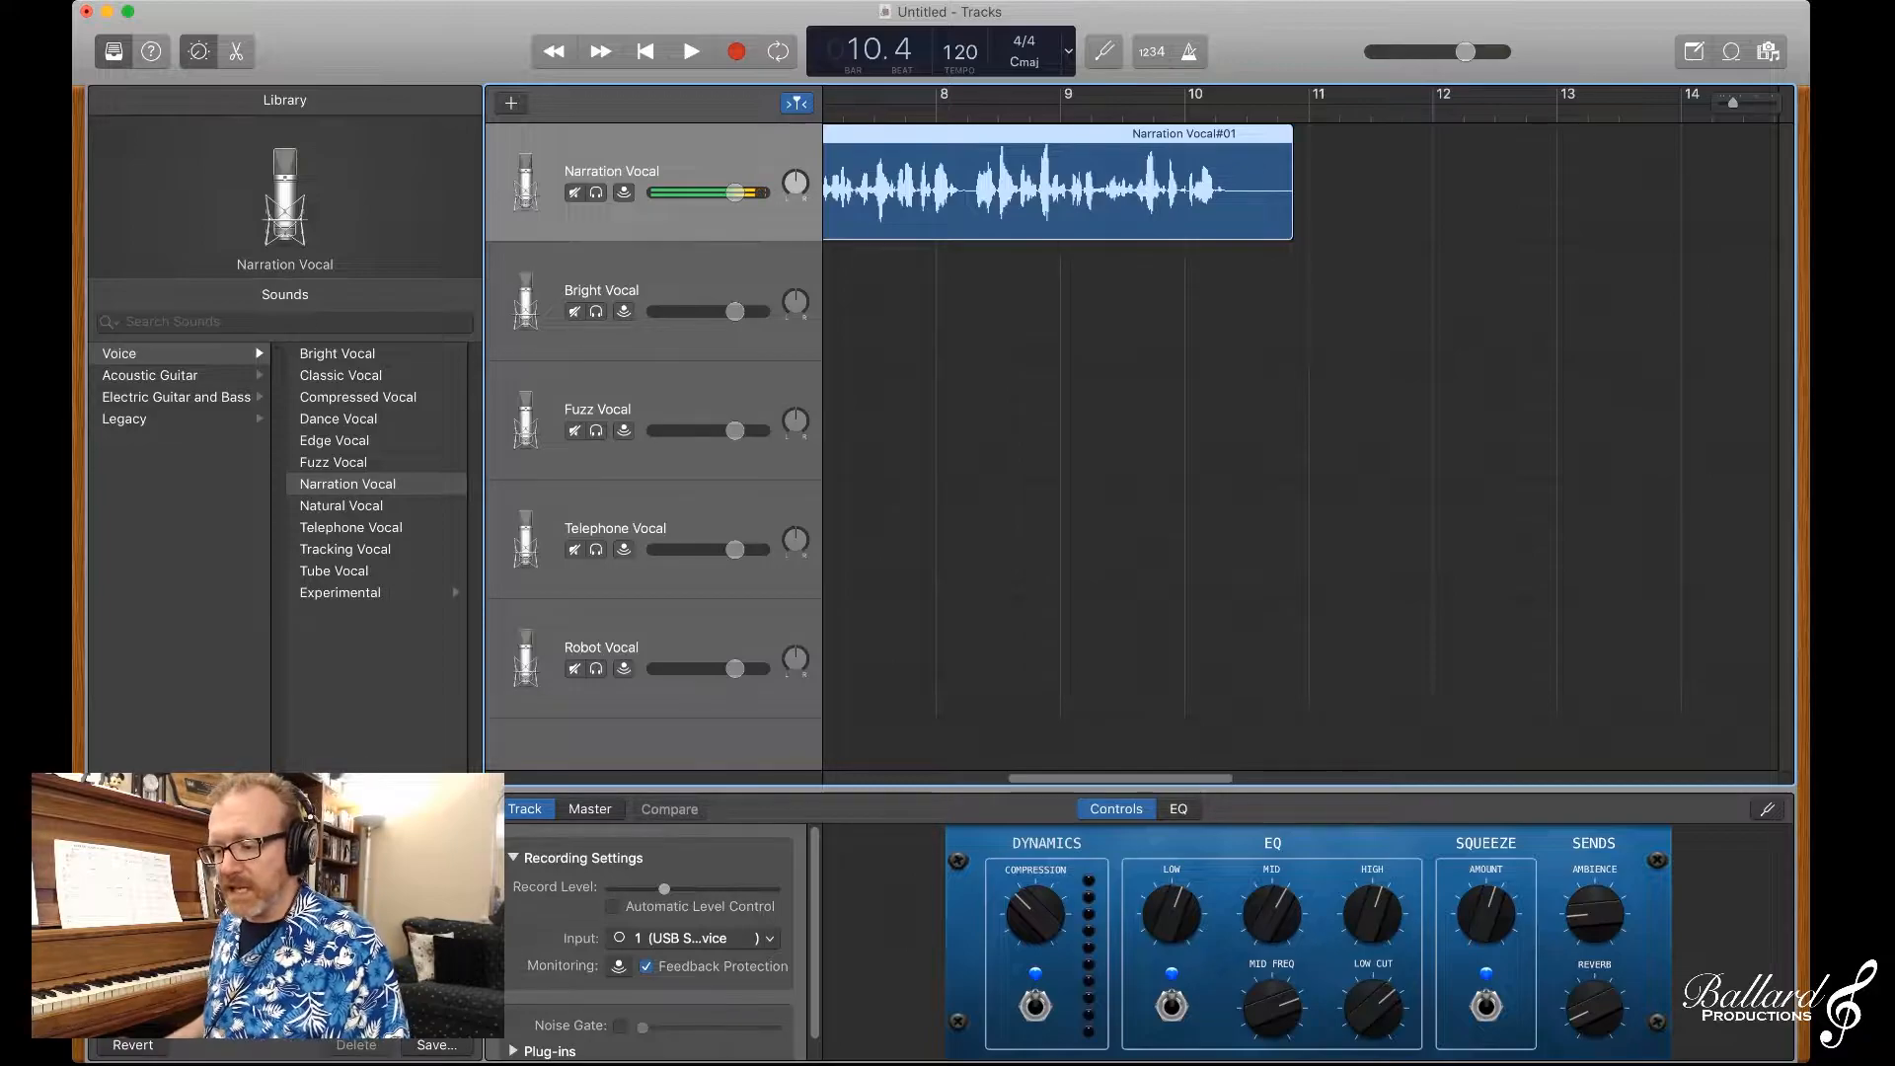
scroll(1309, 434, "left", 5)
scroll(1309, 434, "left", 4)
left_click(900, 114)
key("space")
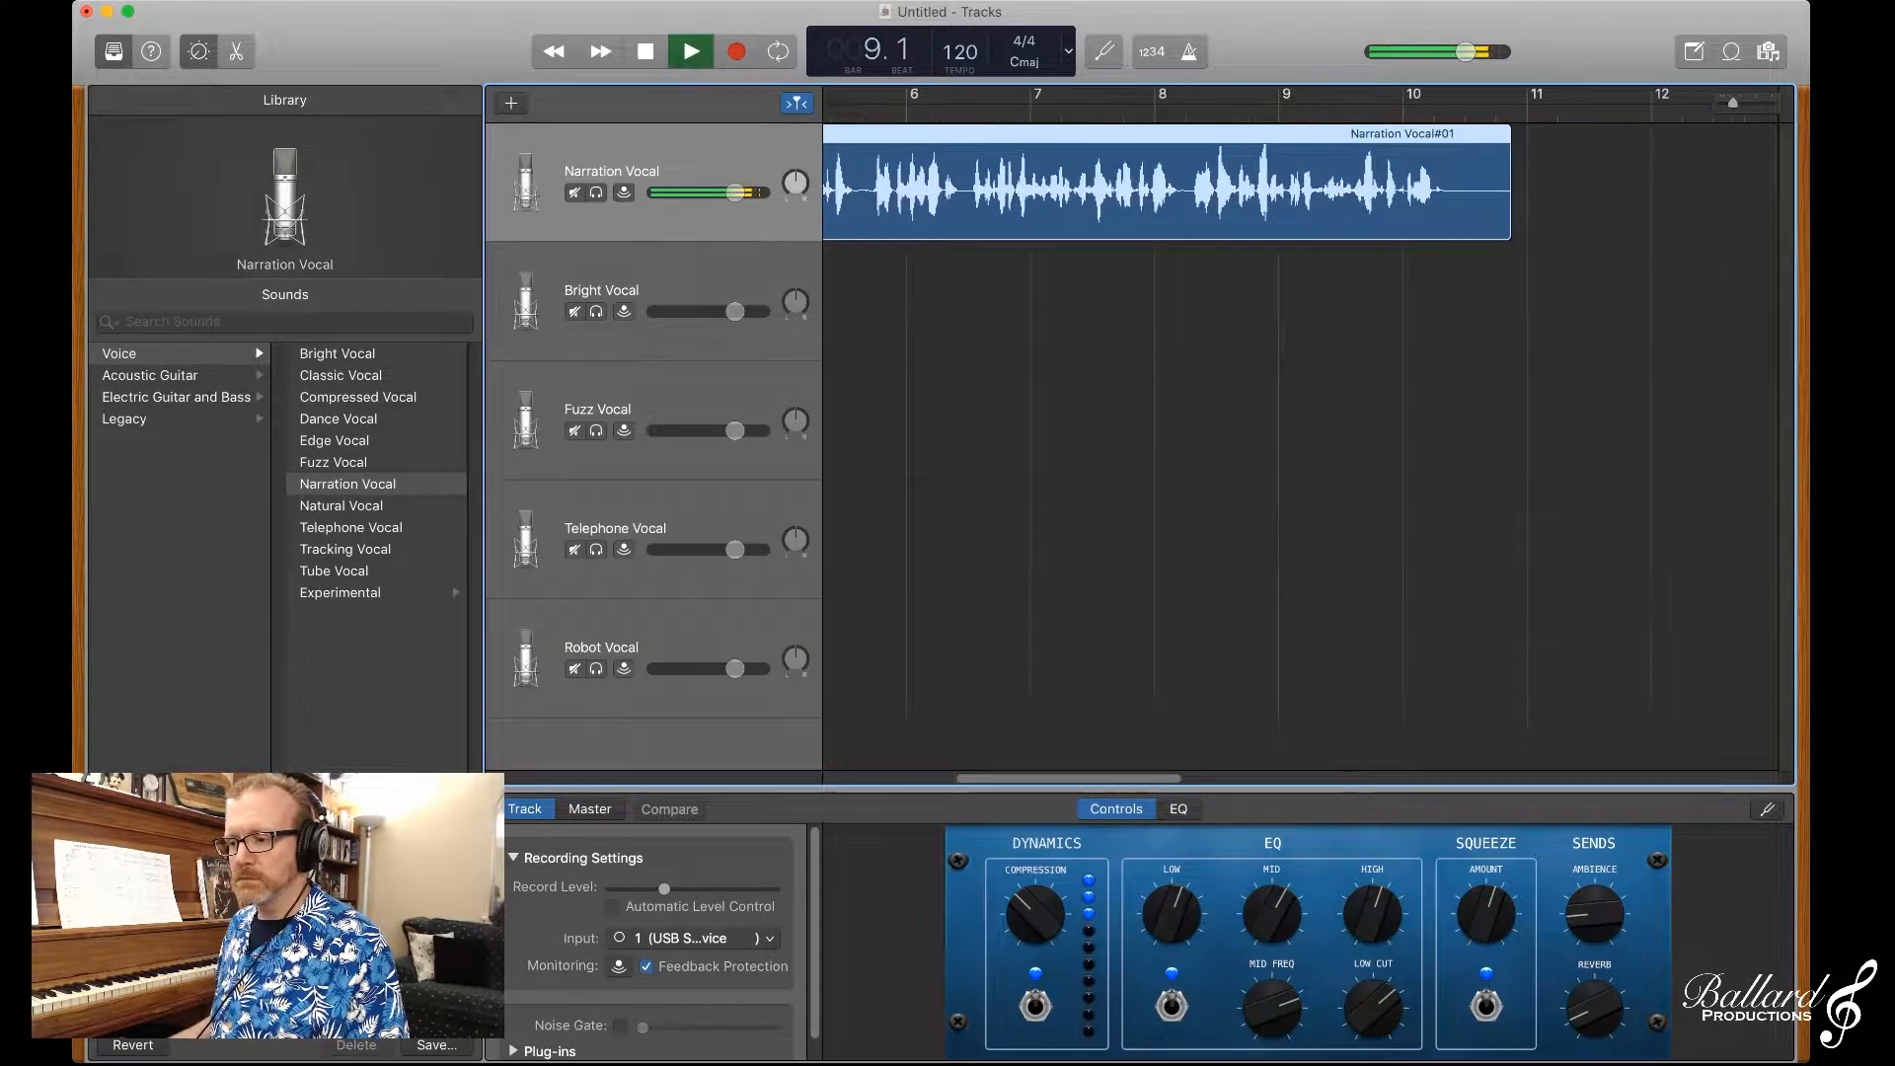
key("space")
Step: Split the narration region at bar 4 and at about bar 3 beat 2, and delete the short piece between the cuts
scroll(1304, 425, "left", 10)
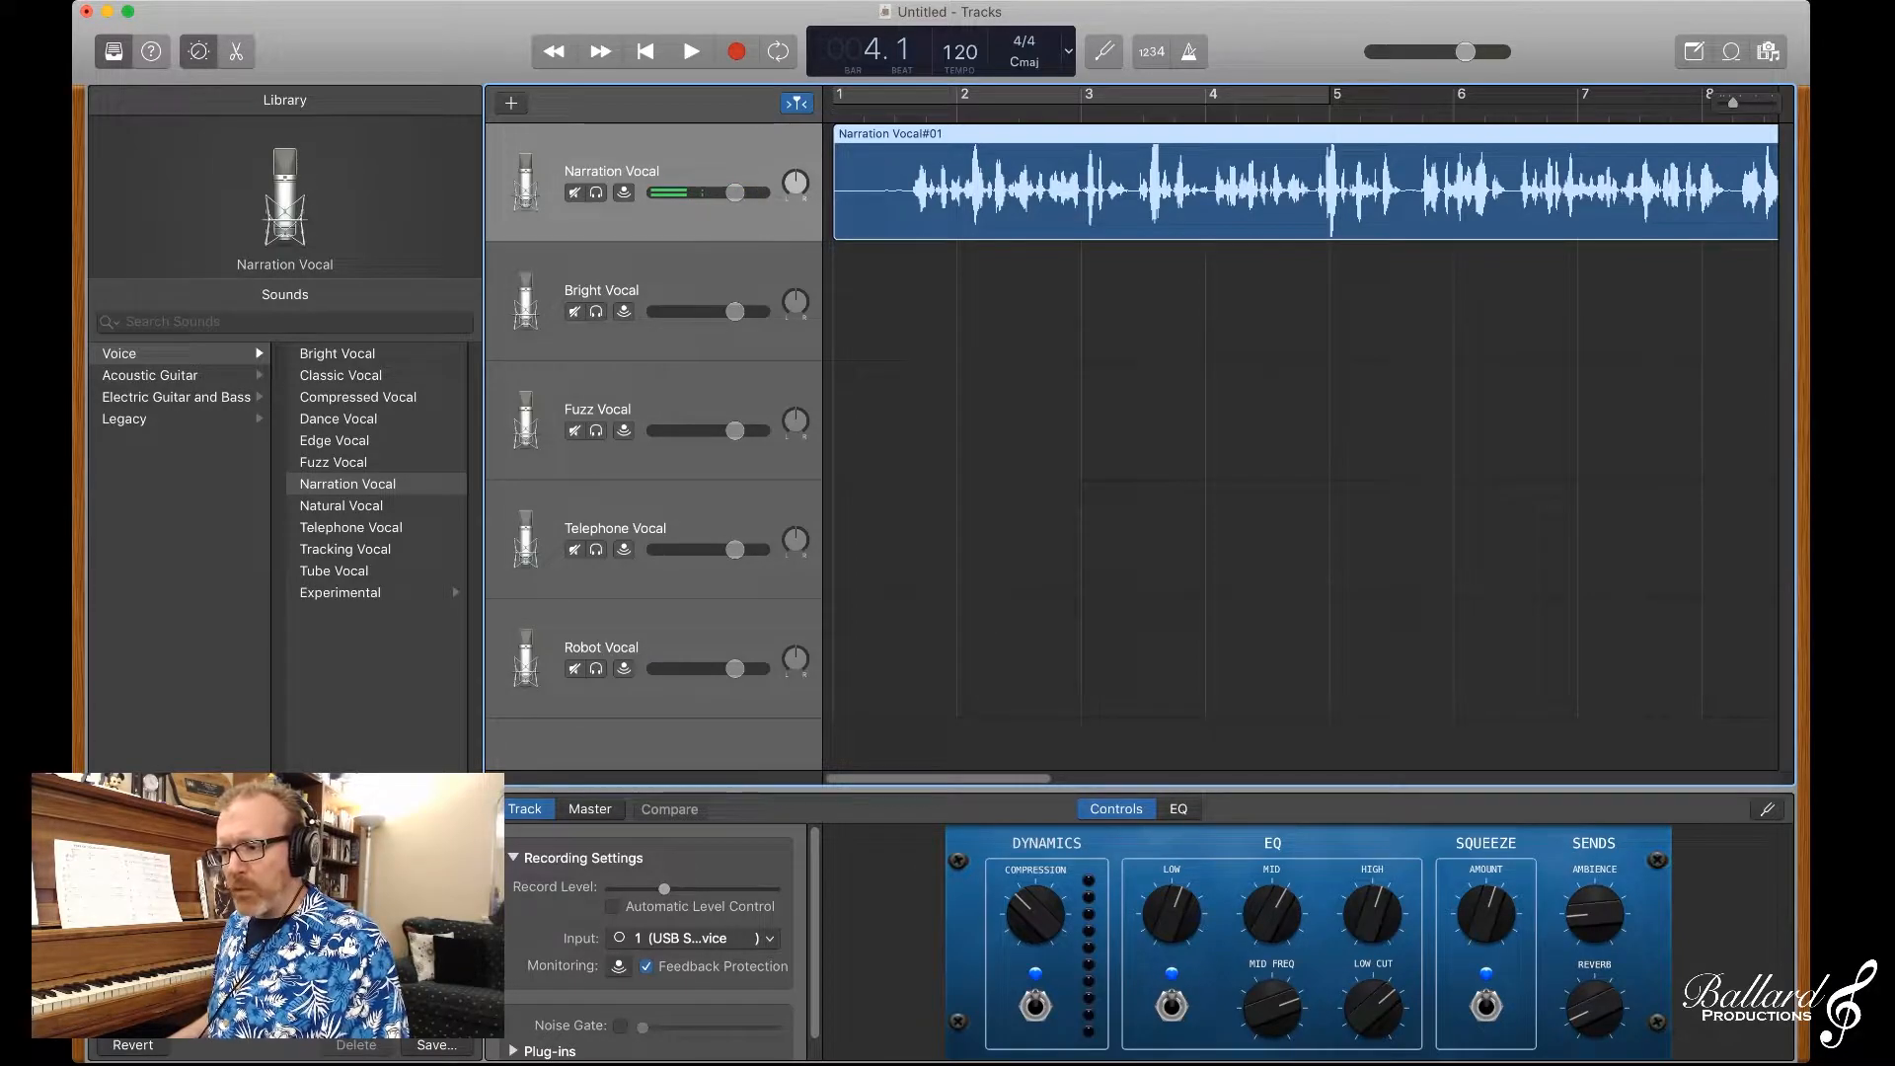
key("super+t")
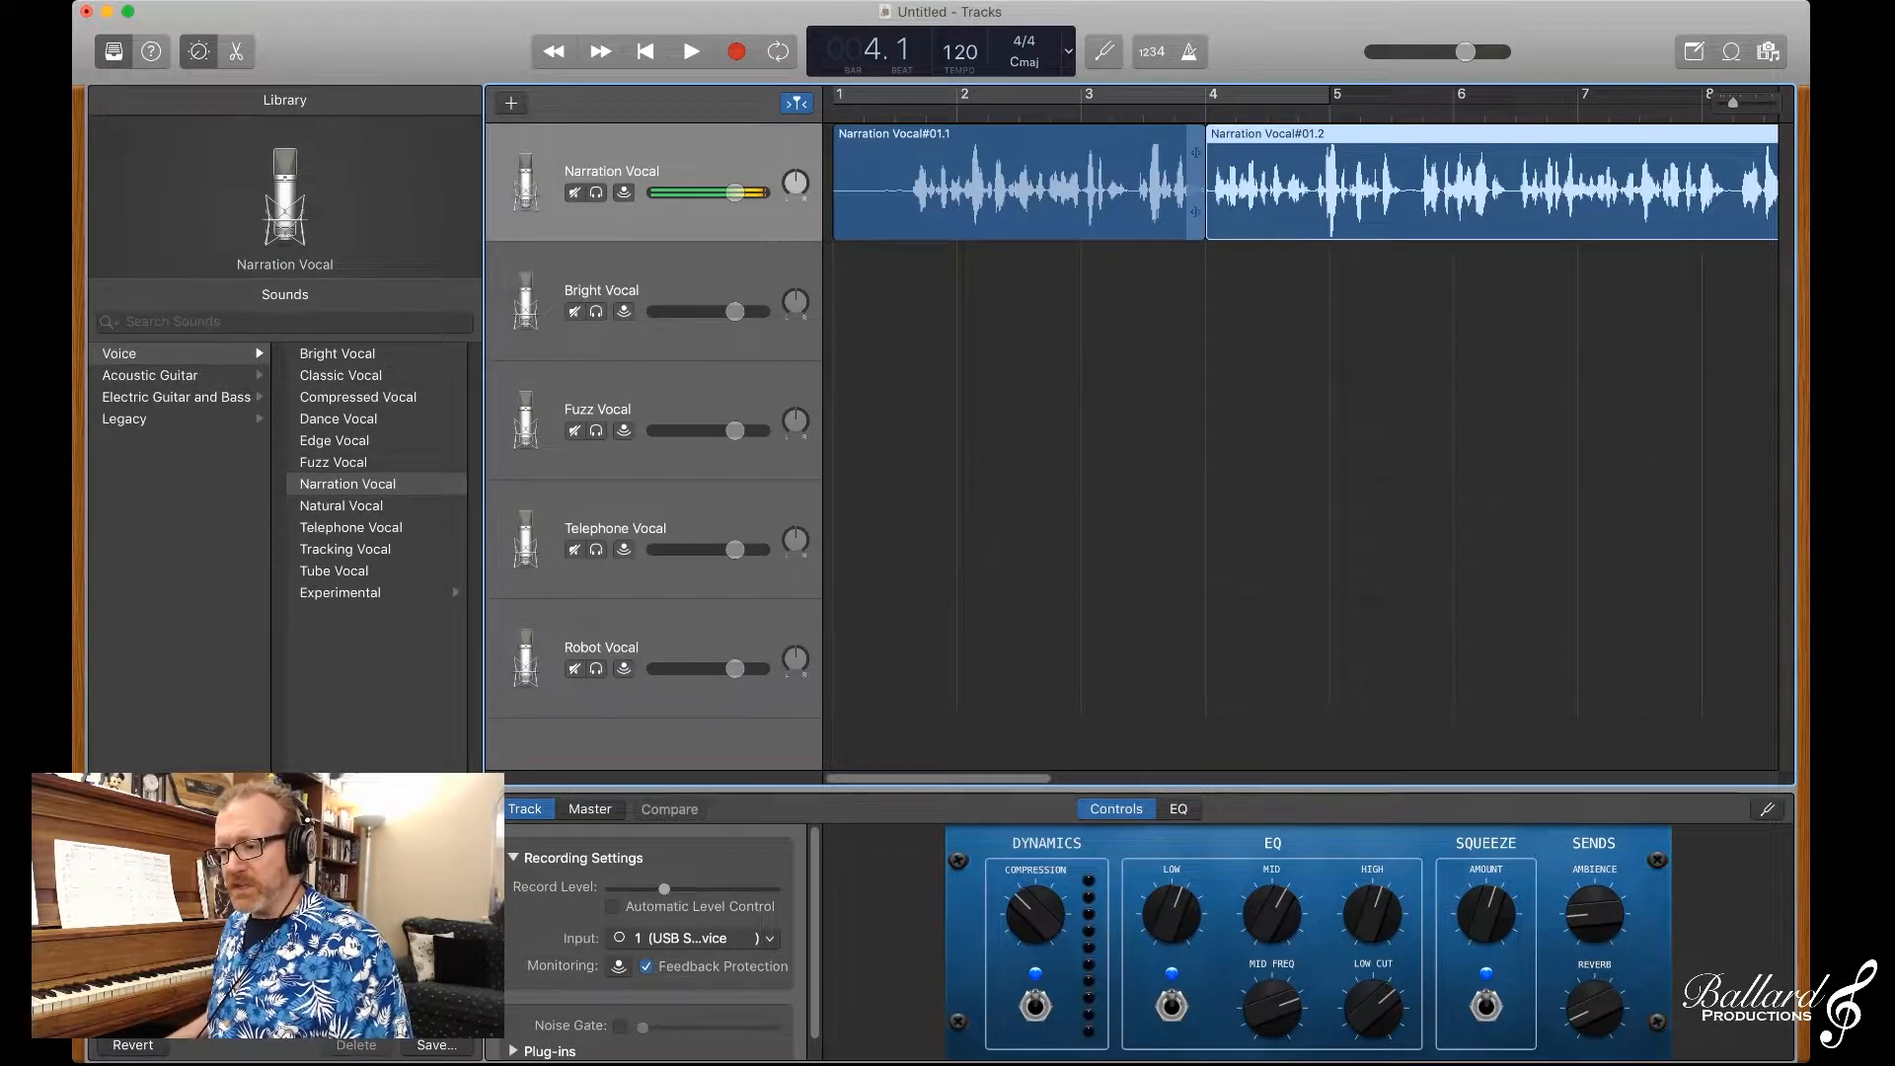
left_click(1190, 183)
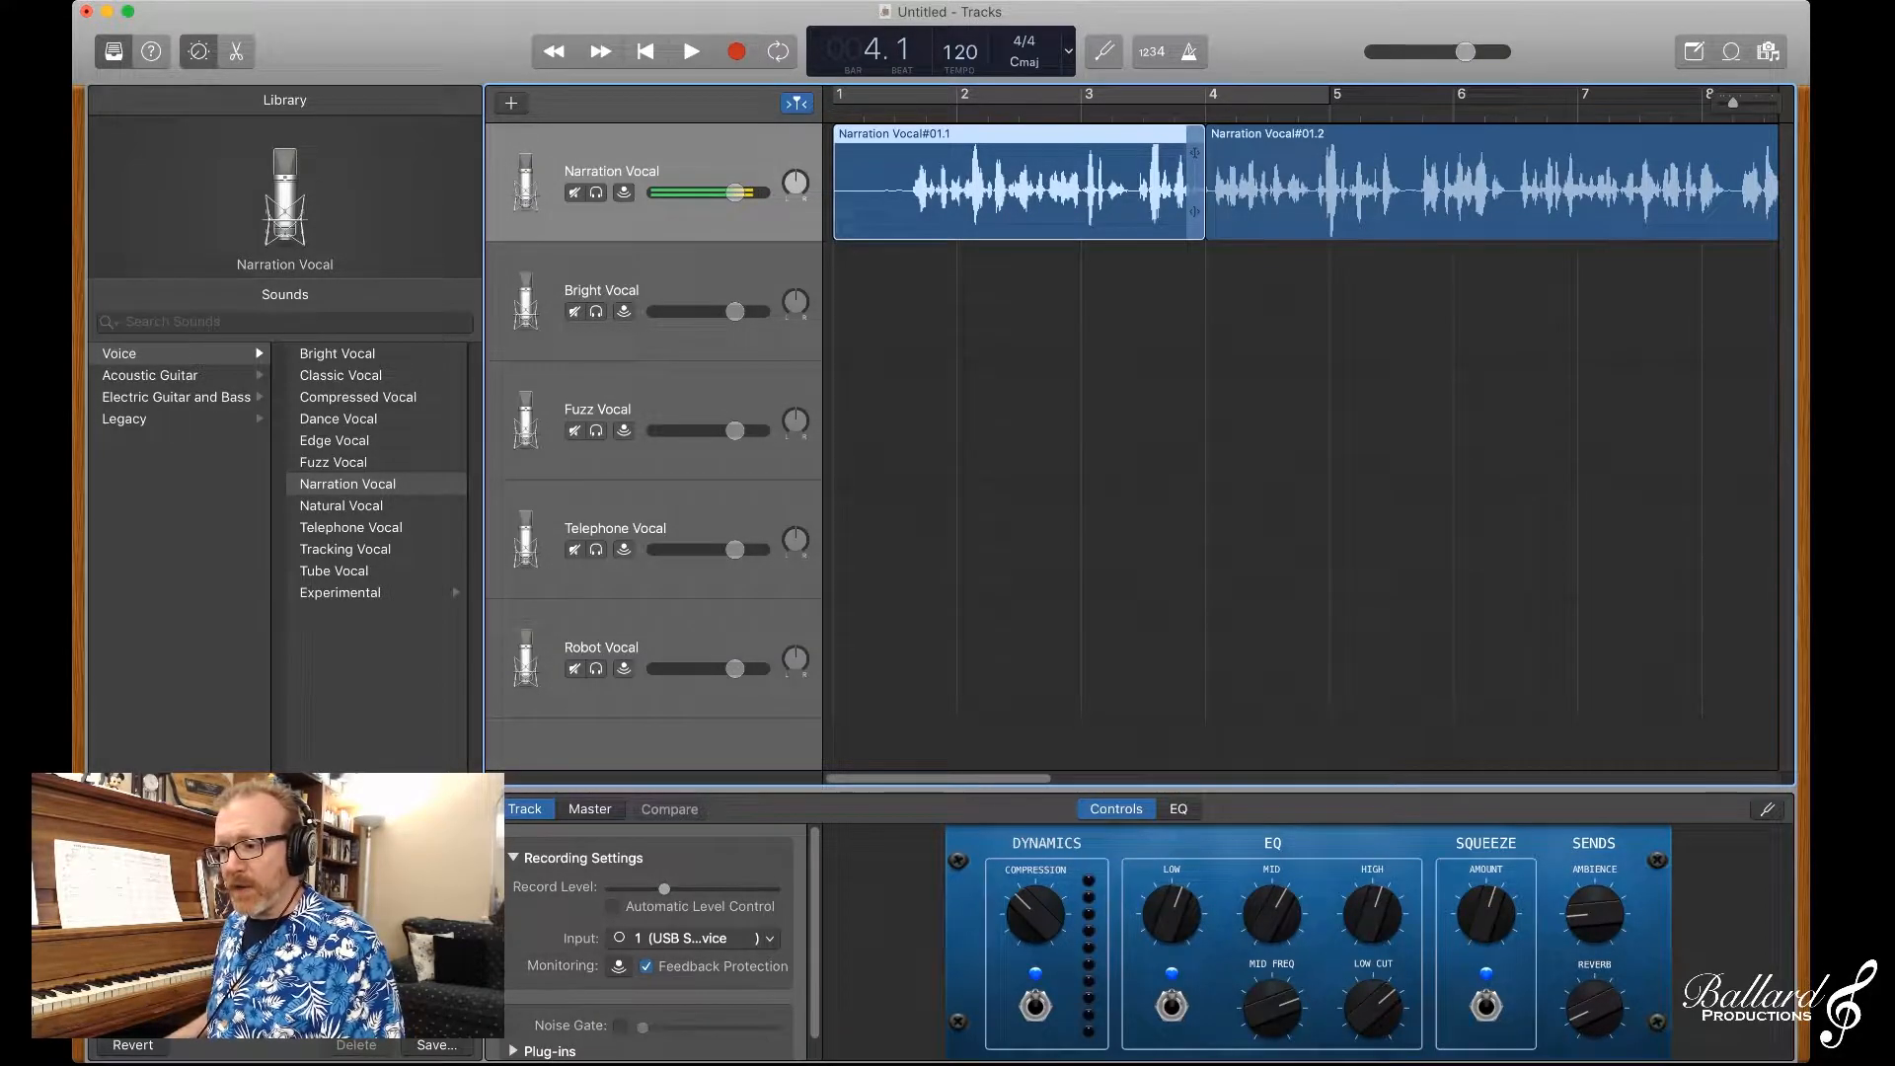
left_click_drag(1206, 113, 1133, 113)
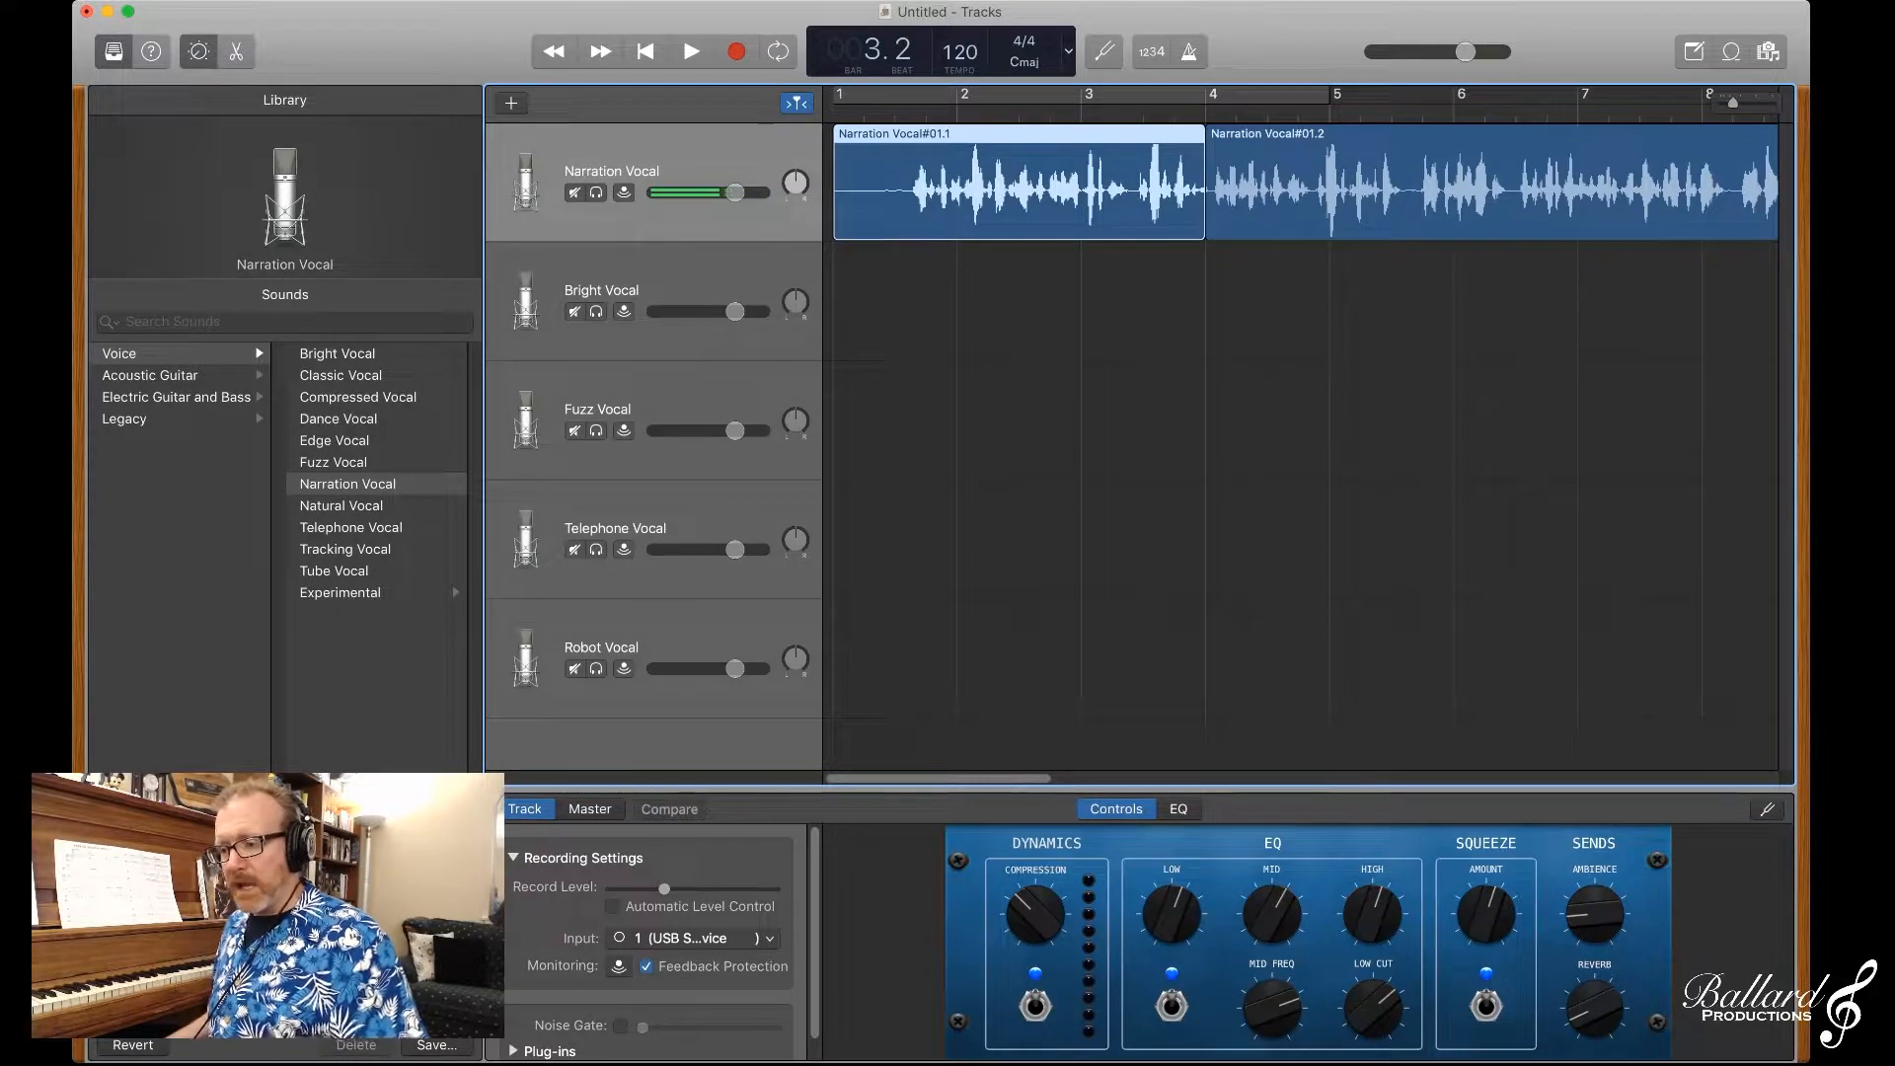
key("super+t")
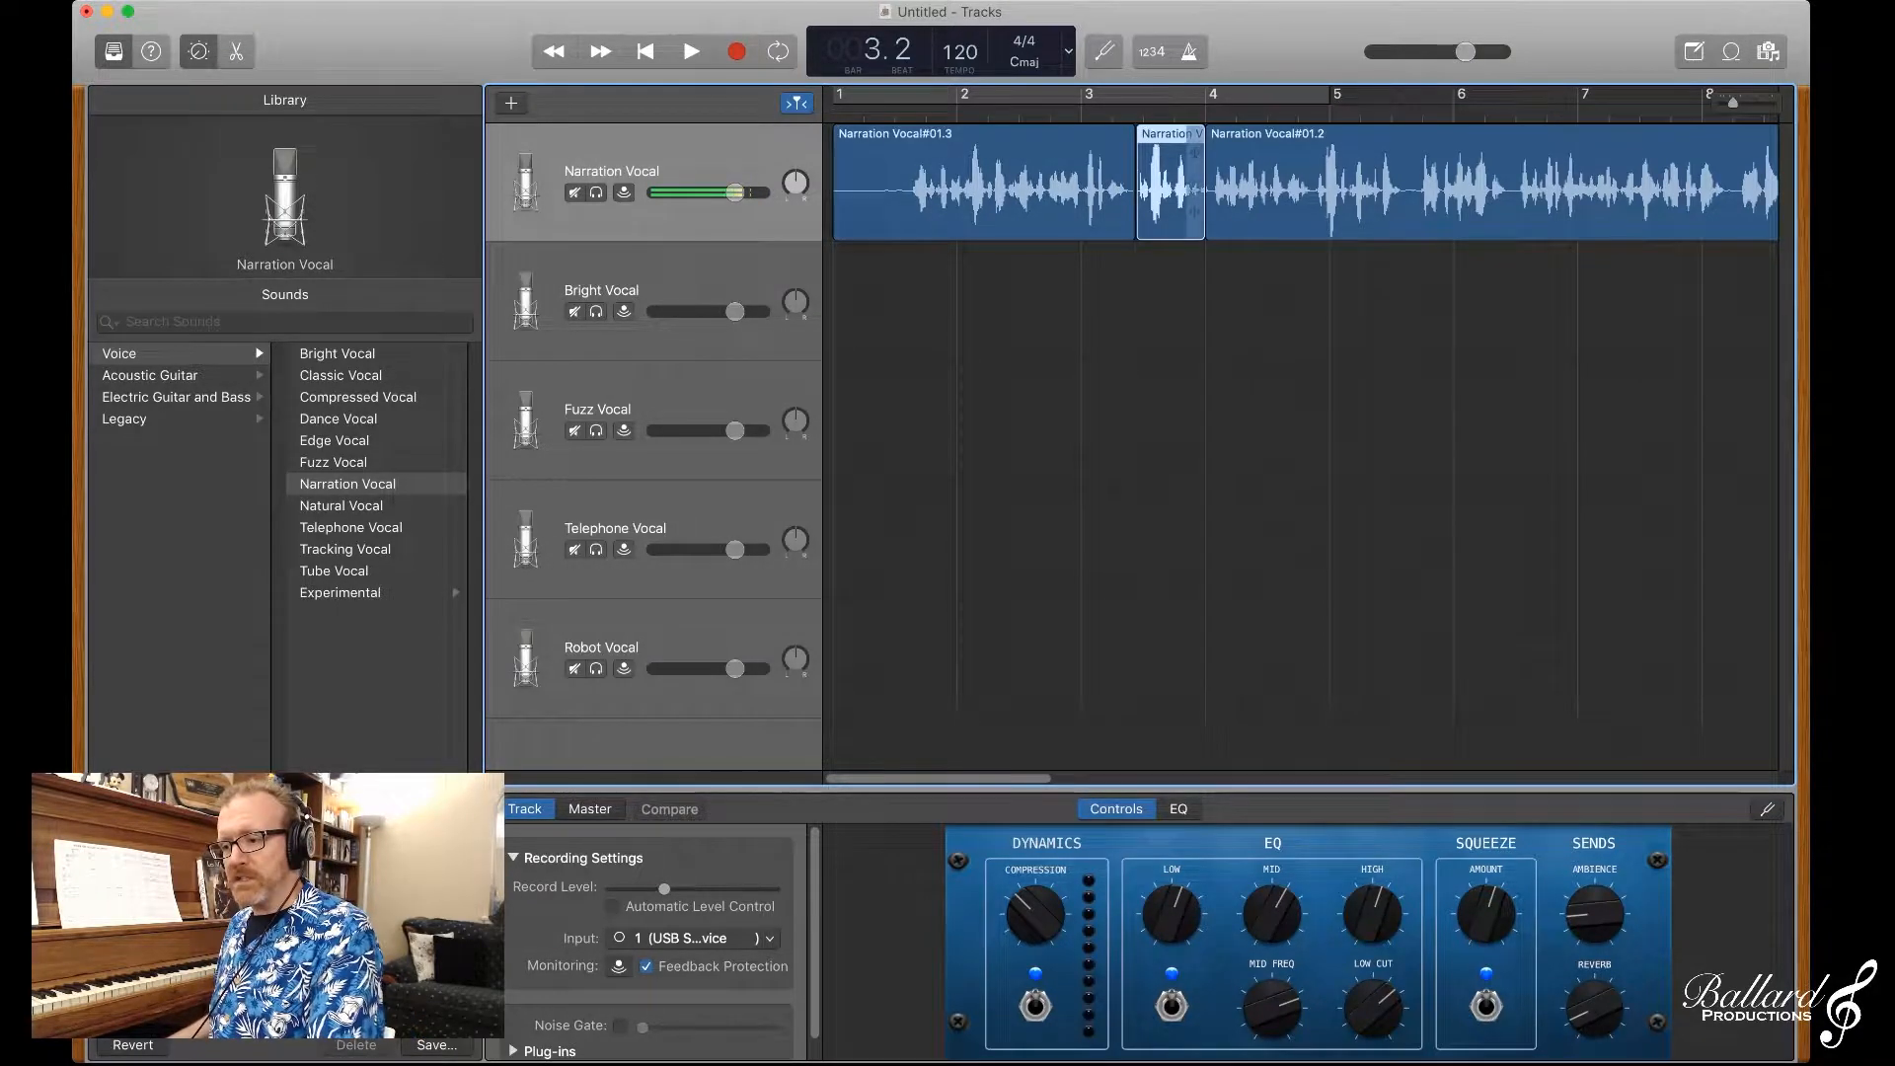
key("Delete")
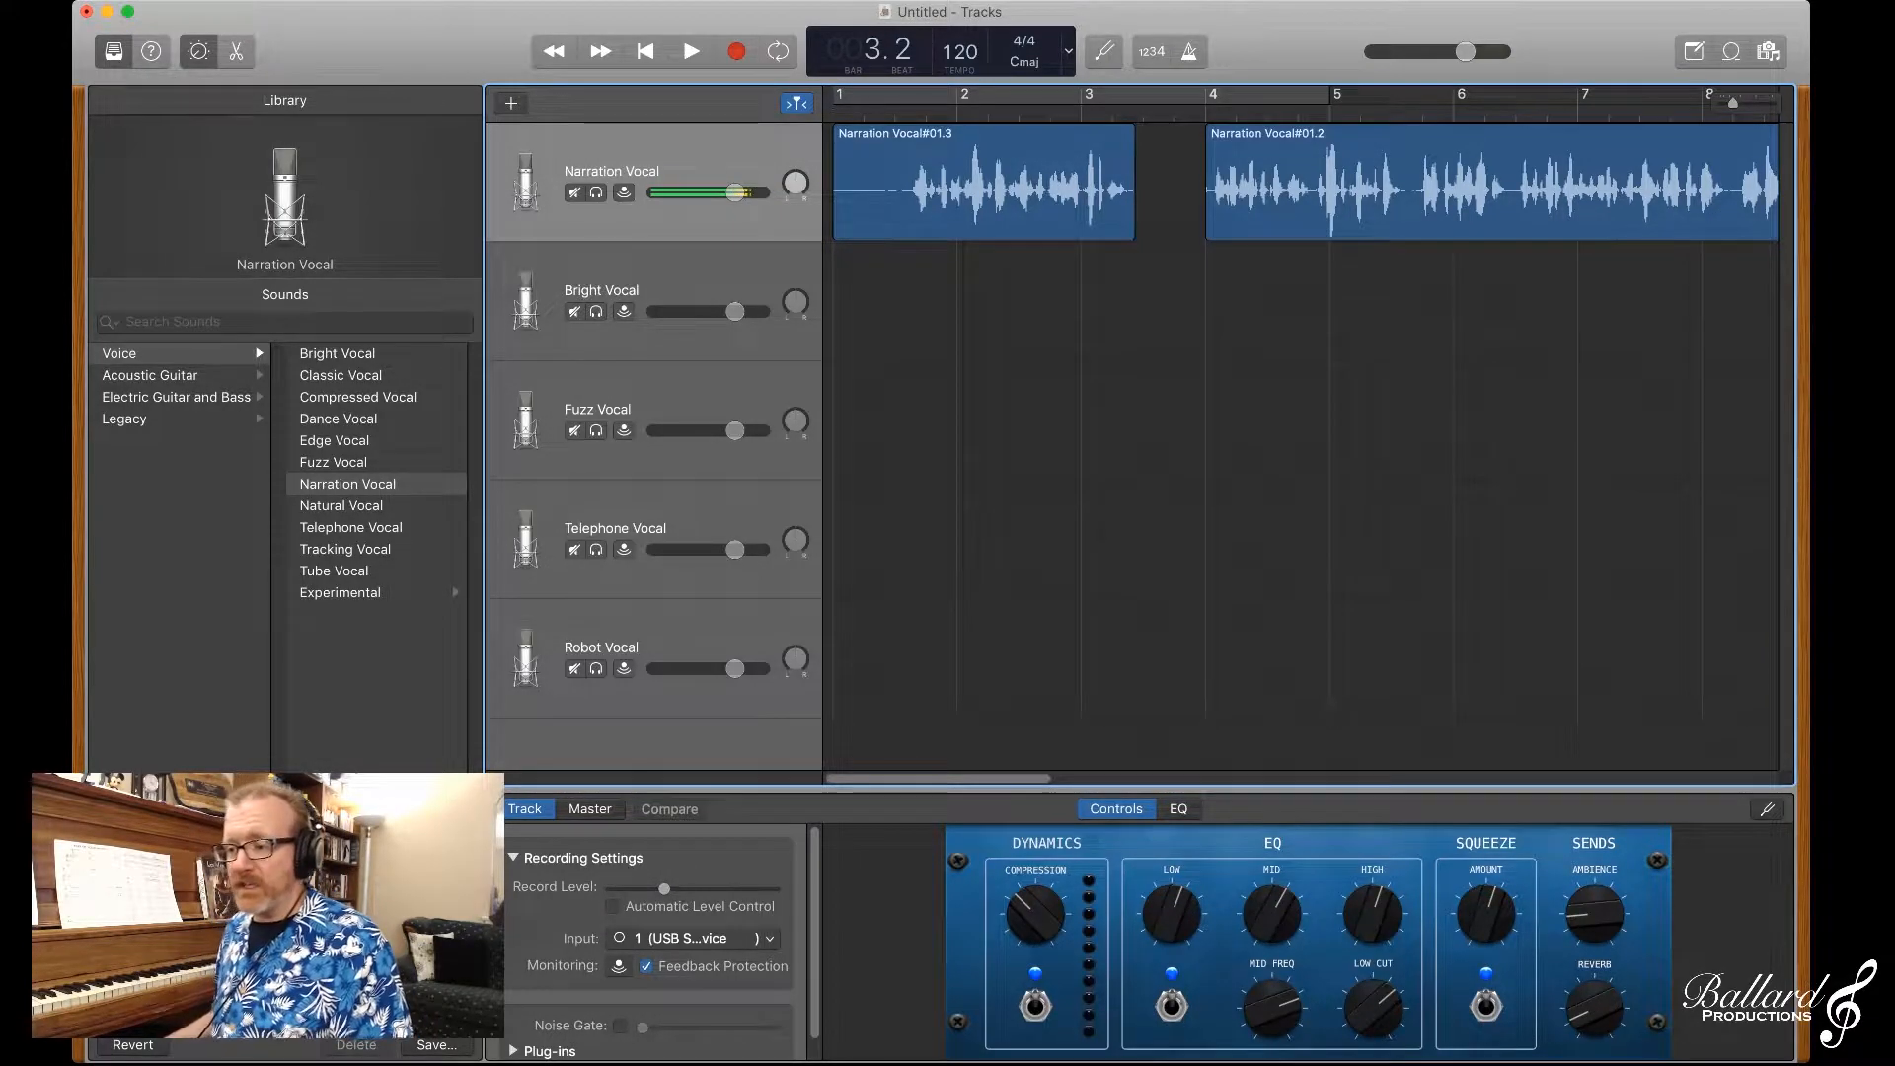
Step: Move the second narration region earlier to close the gap, and play the edit from the start of the project
left_click_drag(1214, 211, 1137, 211)
left_click(841, 222)
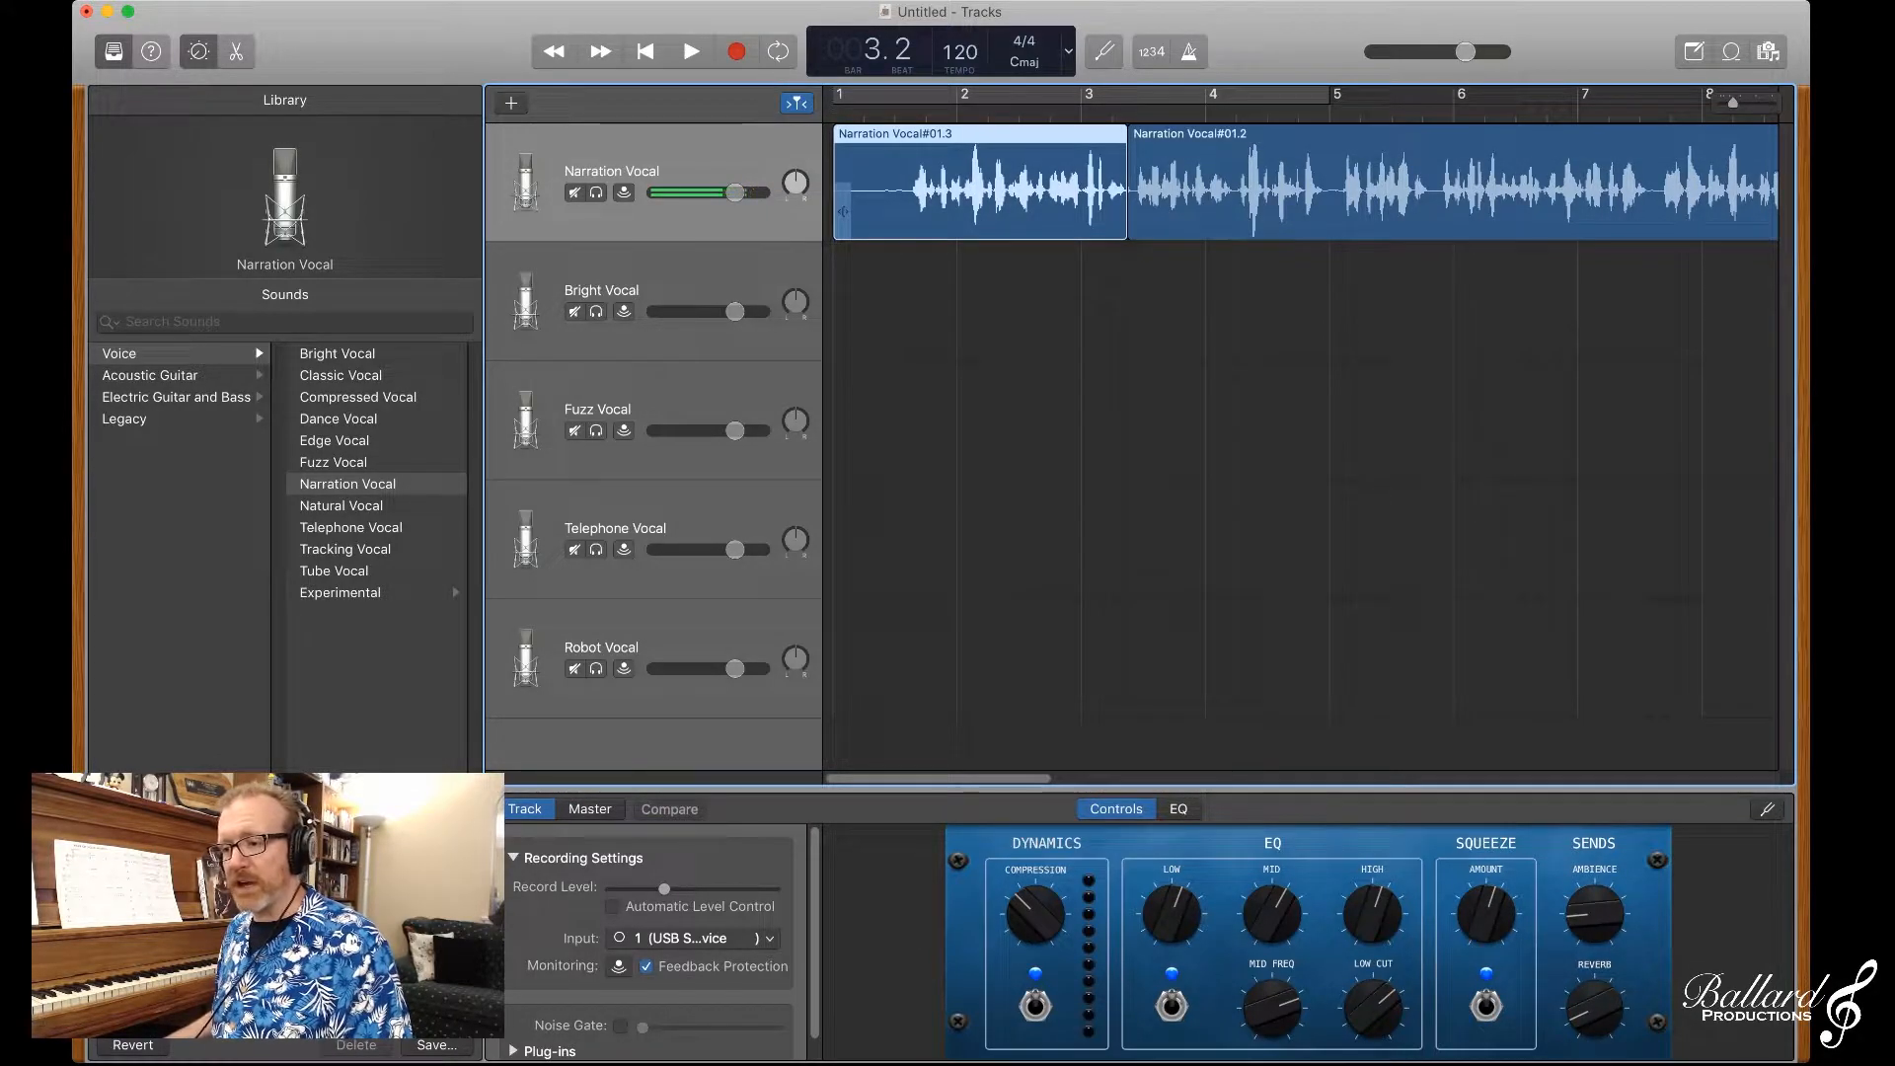
key("Return")
key("space")
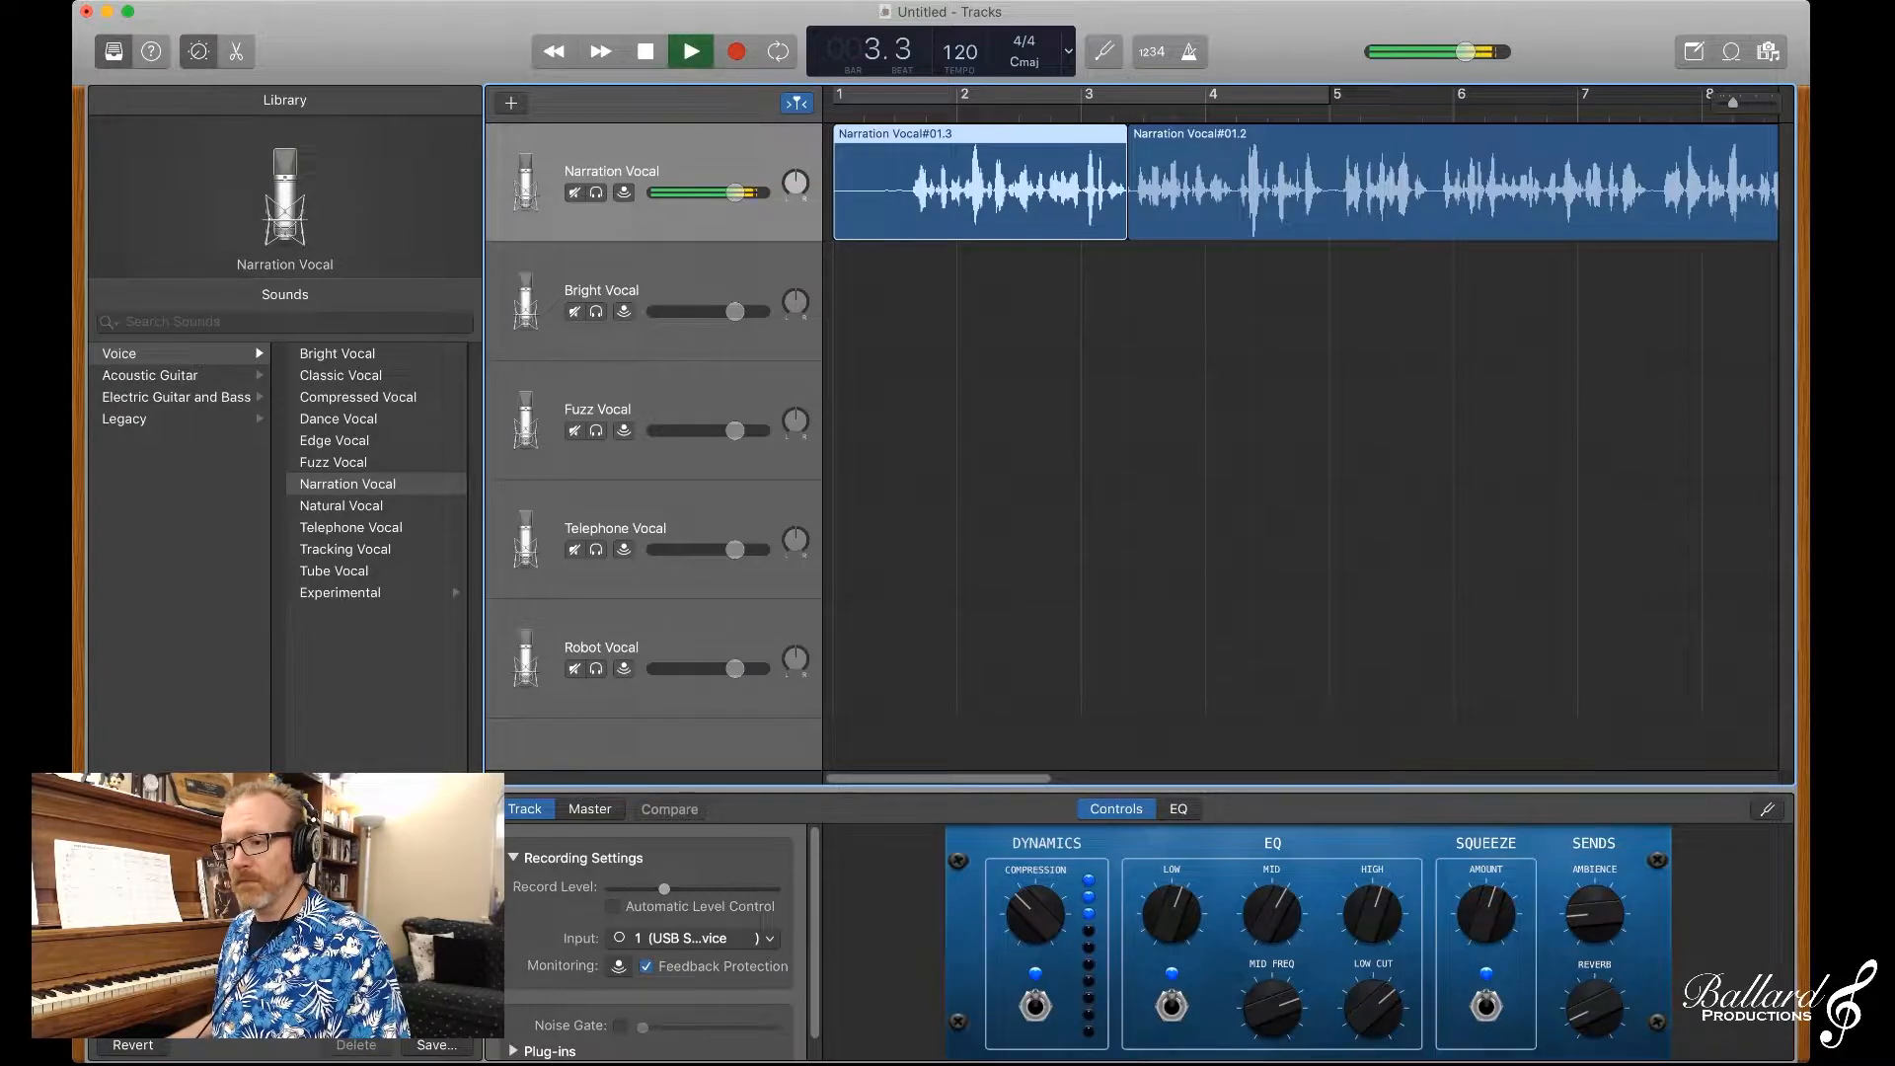
key("space")
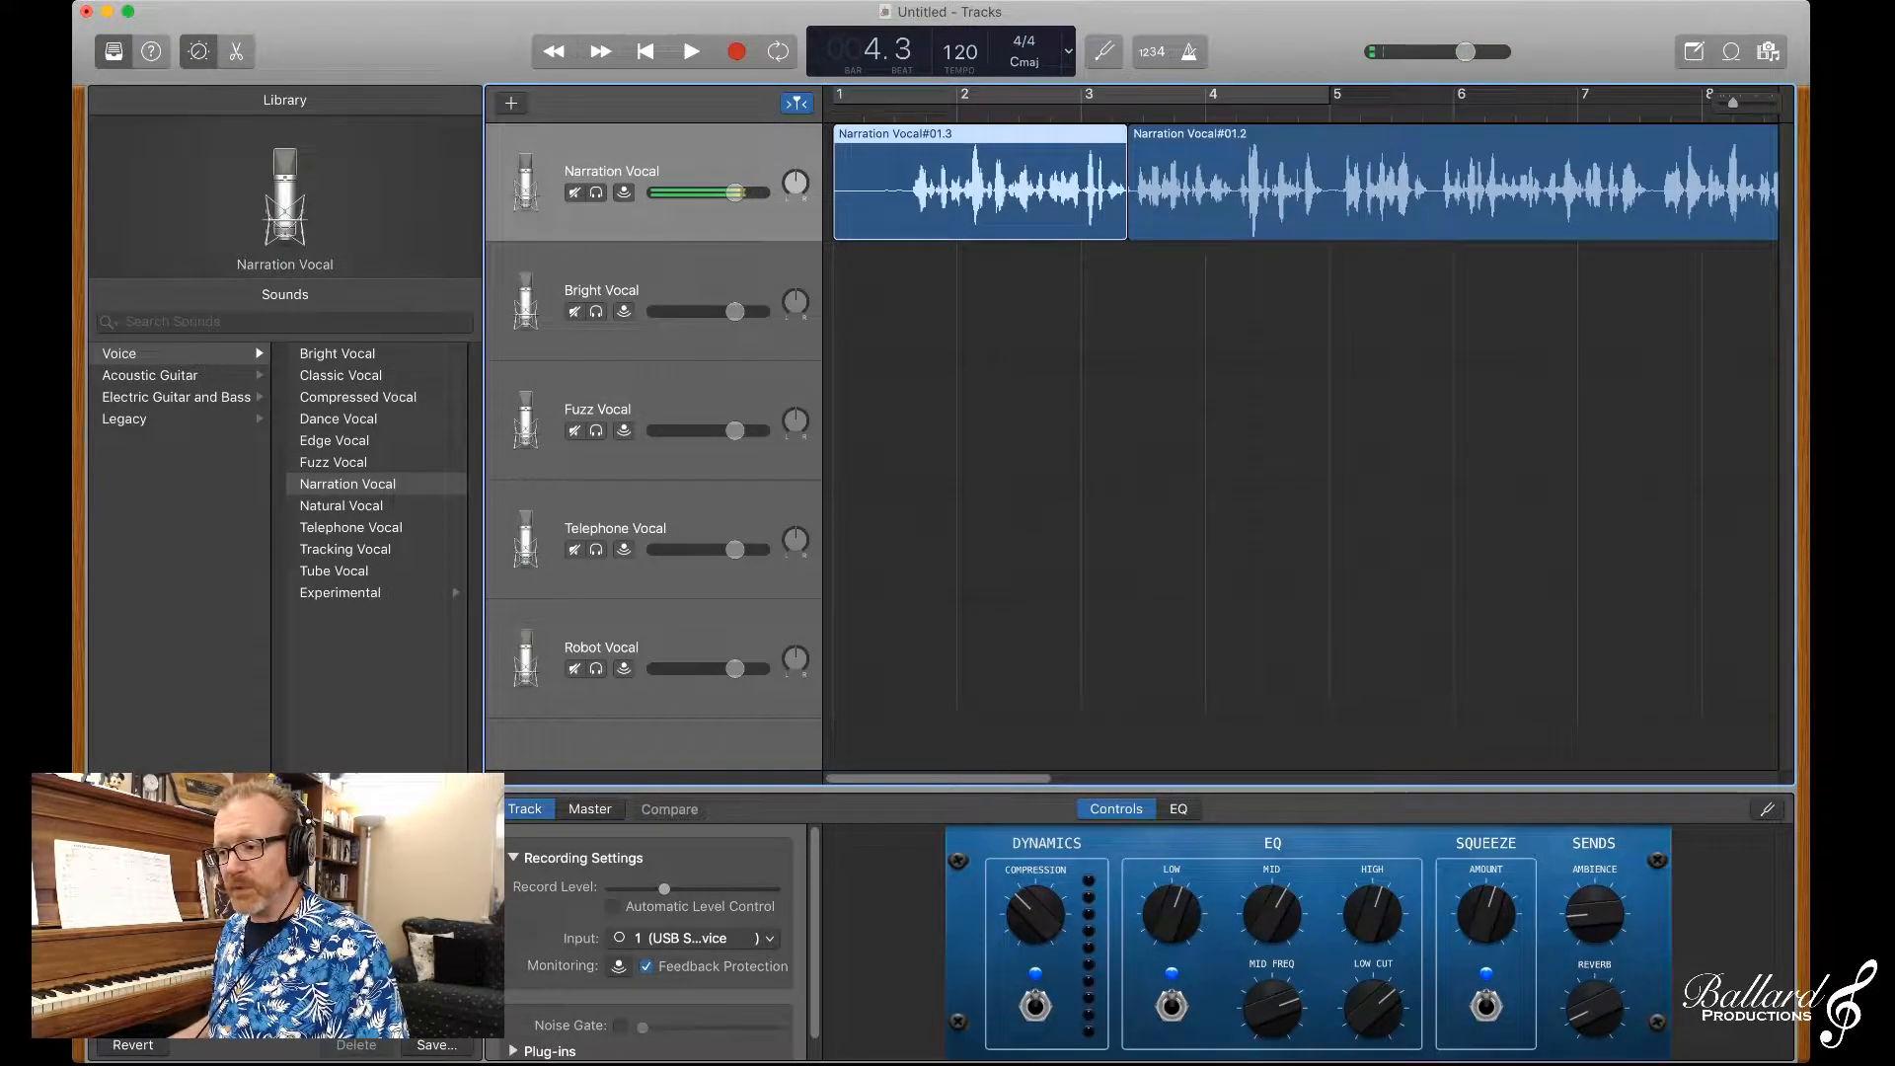
Step: Undo the region move, the deletion and both splits of the narration recording
key("super+z")
key("super+z")
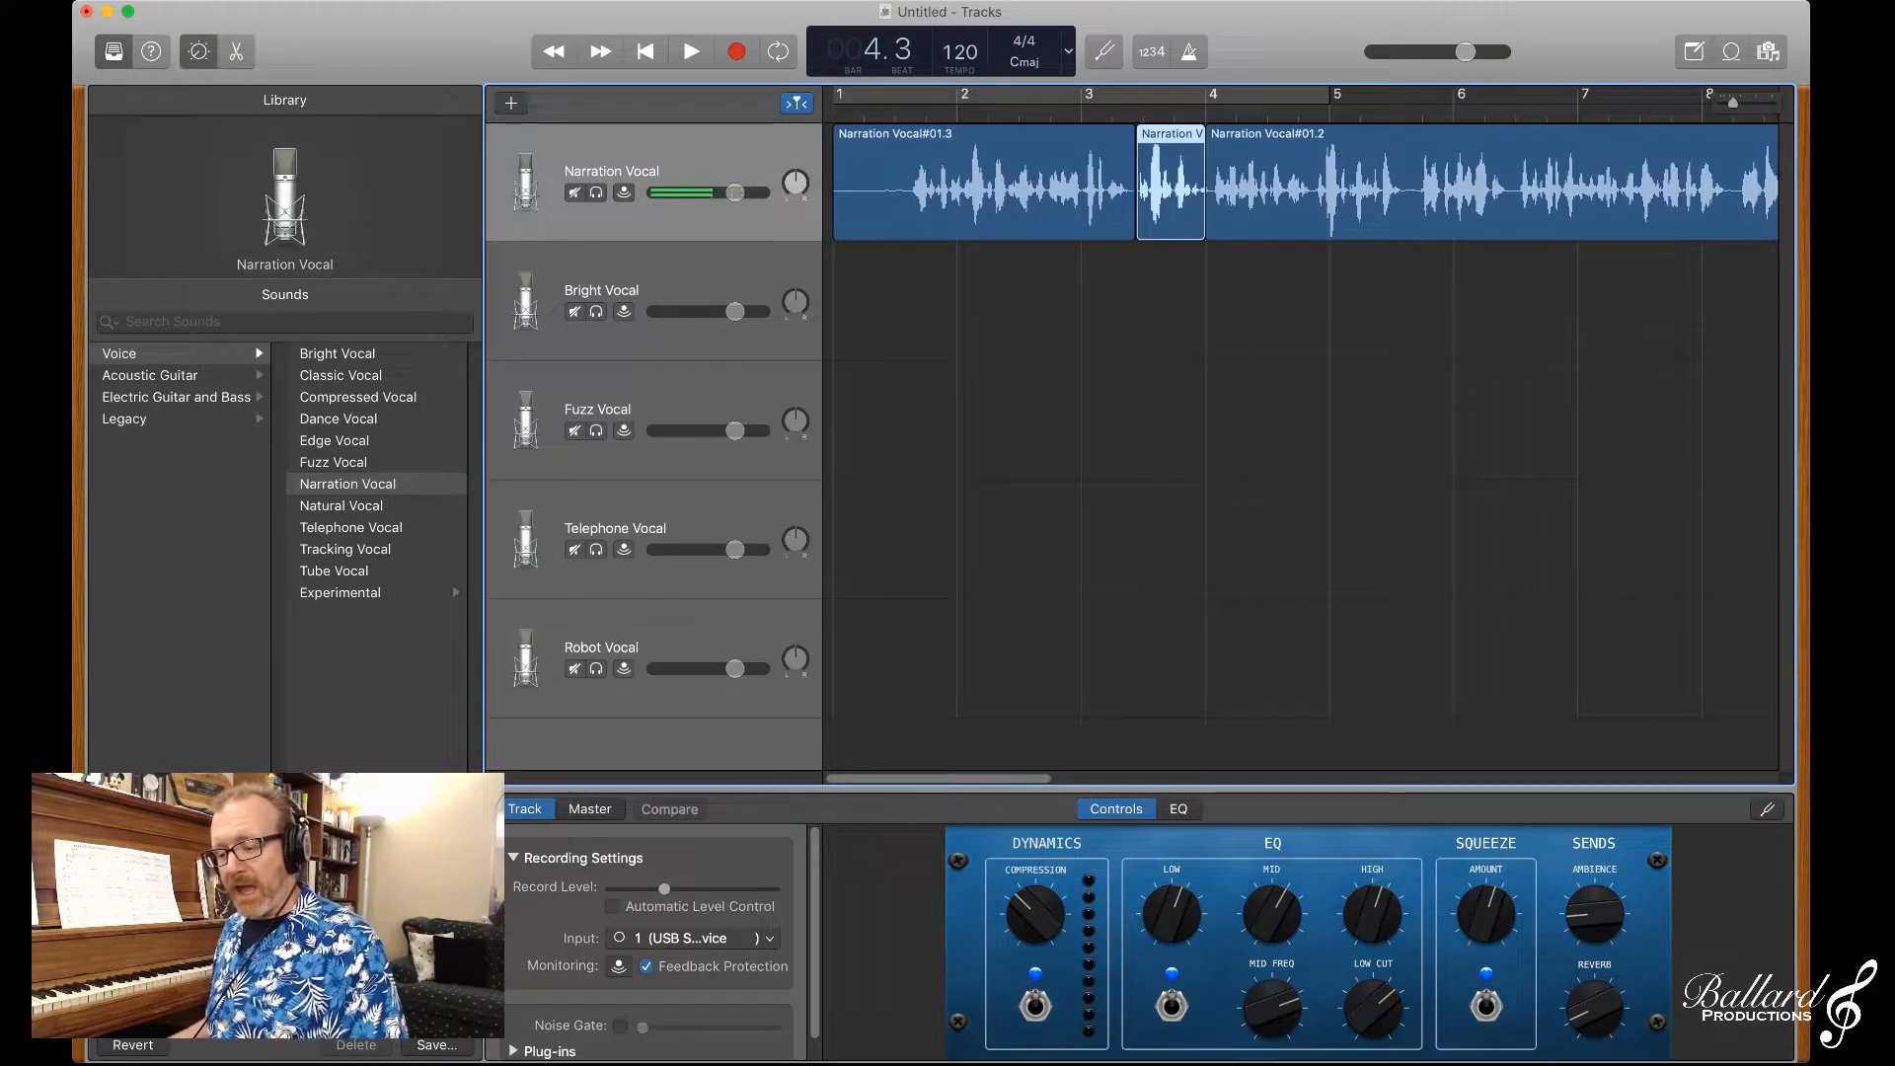
key("super+z")
key("super+z")
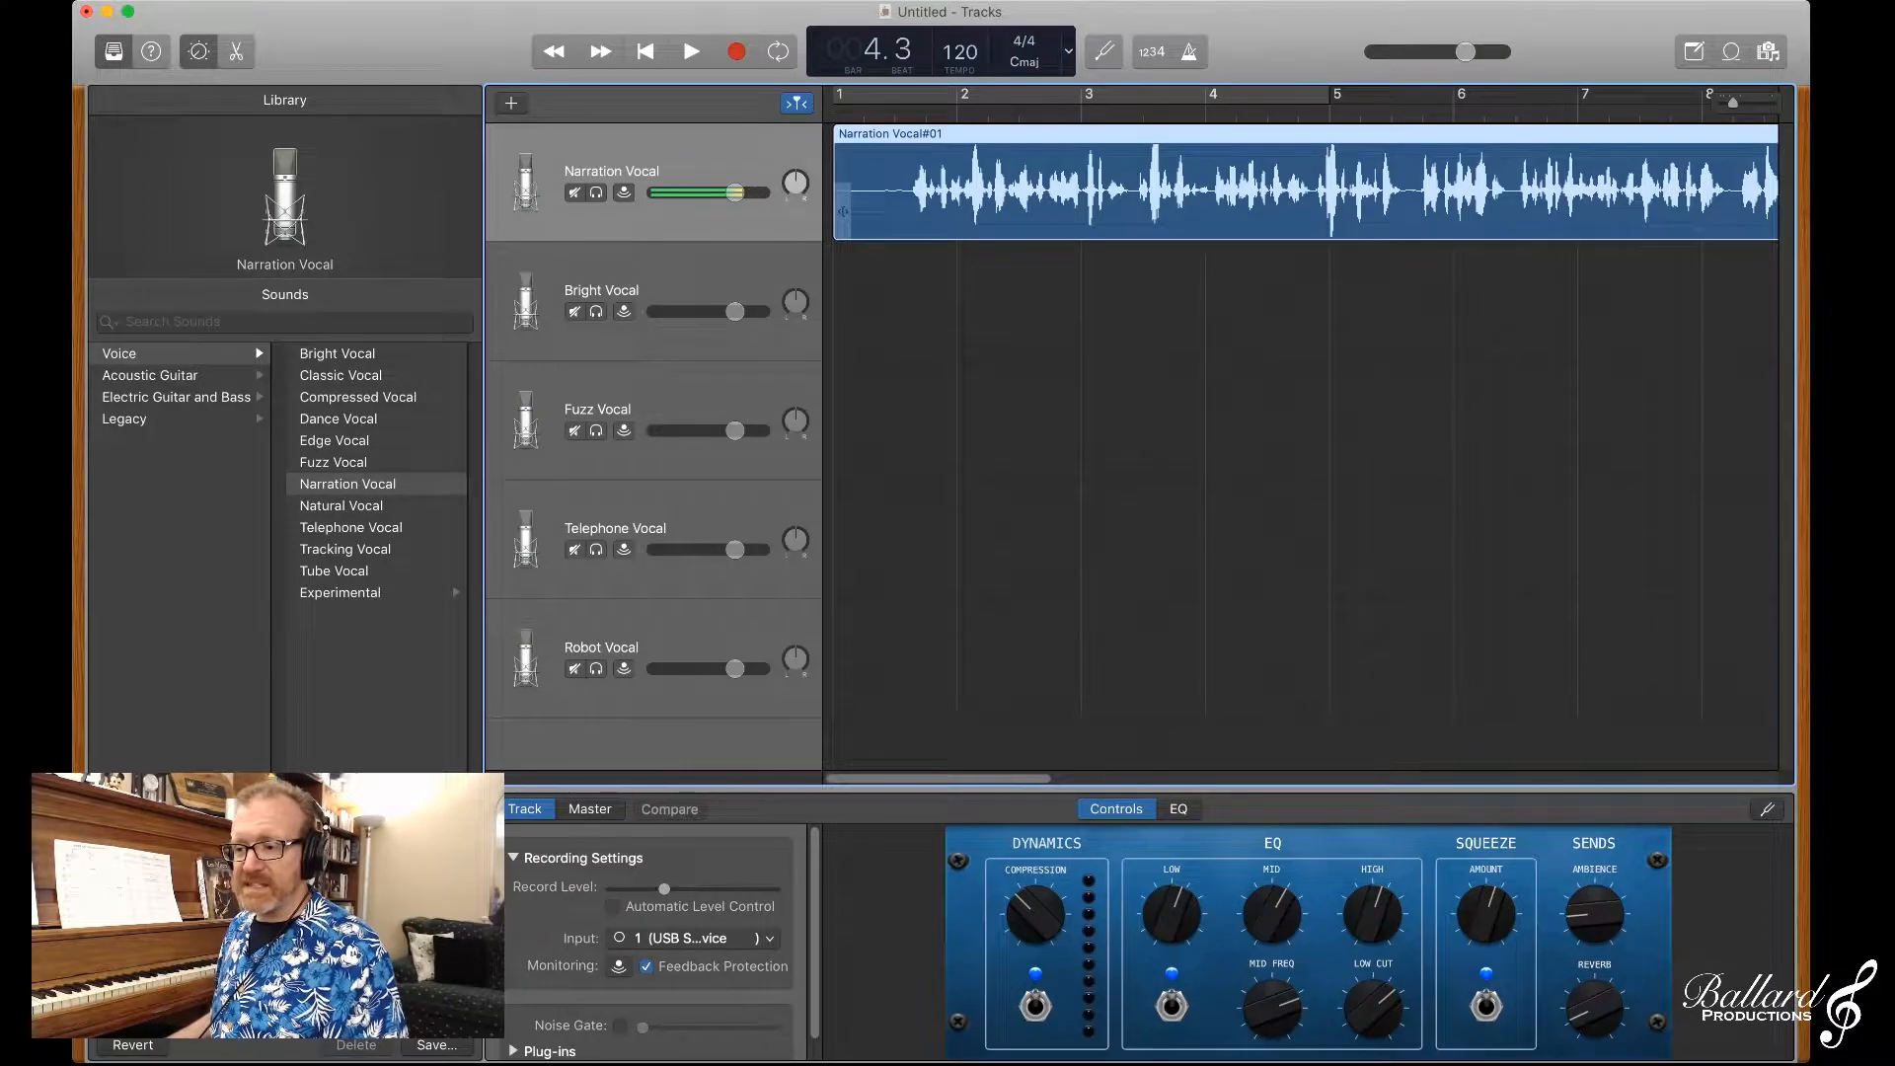
Step: Move the narration region onto the Bright Vocal track and compare that track's settings with those of the Narration Vocal track
left_click_drag(869, 210, 870, 311)
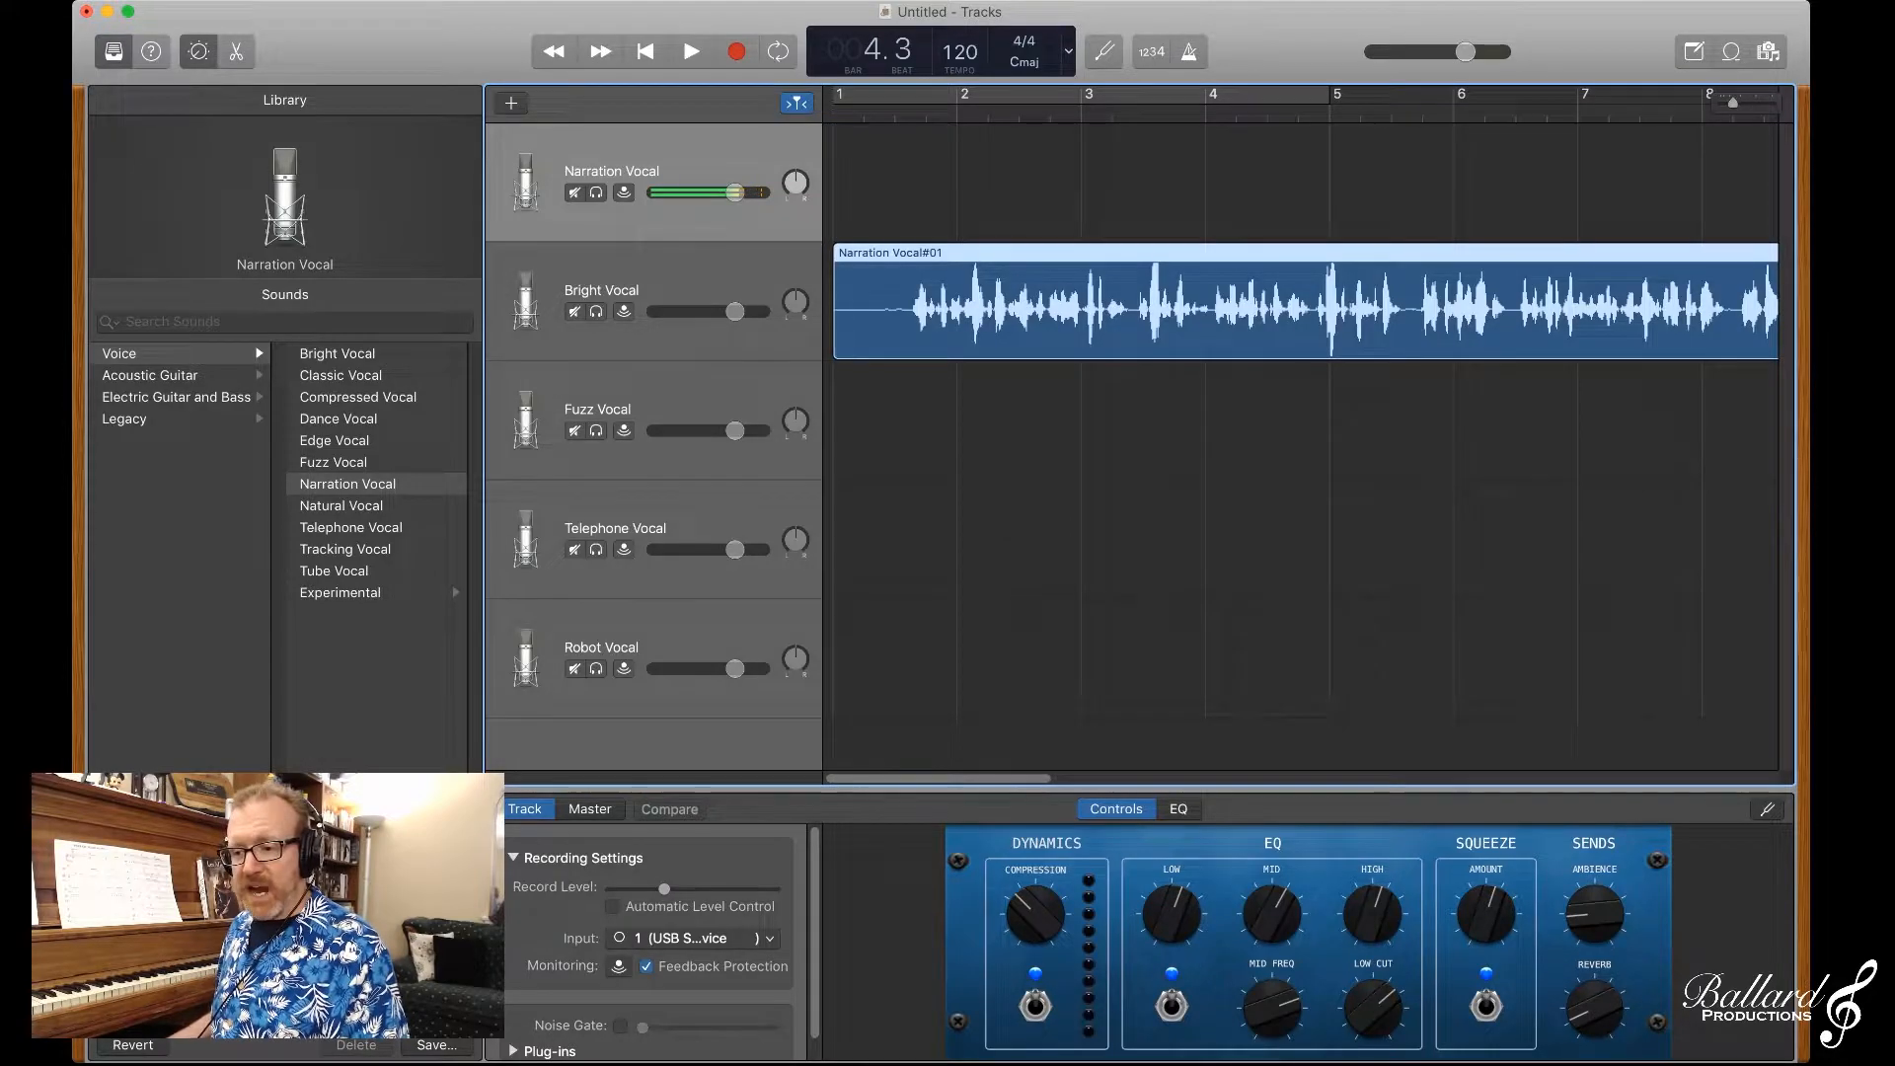
left_click(681, 286)
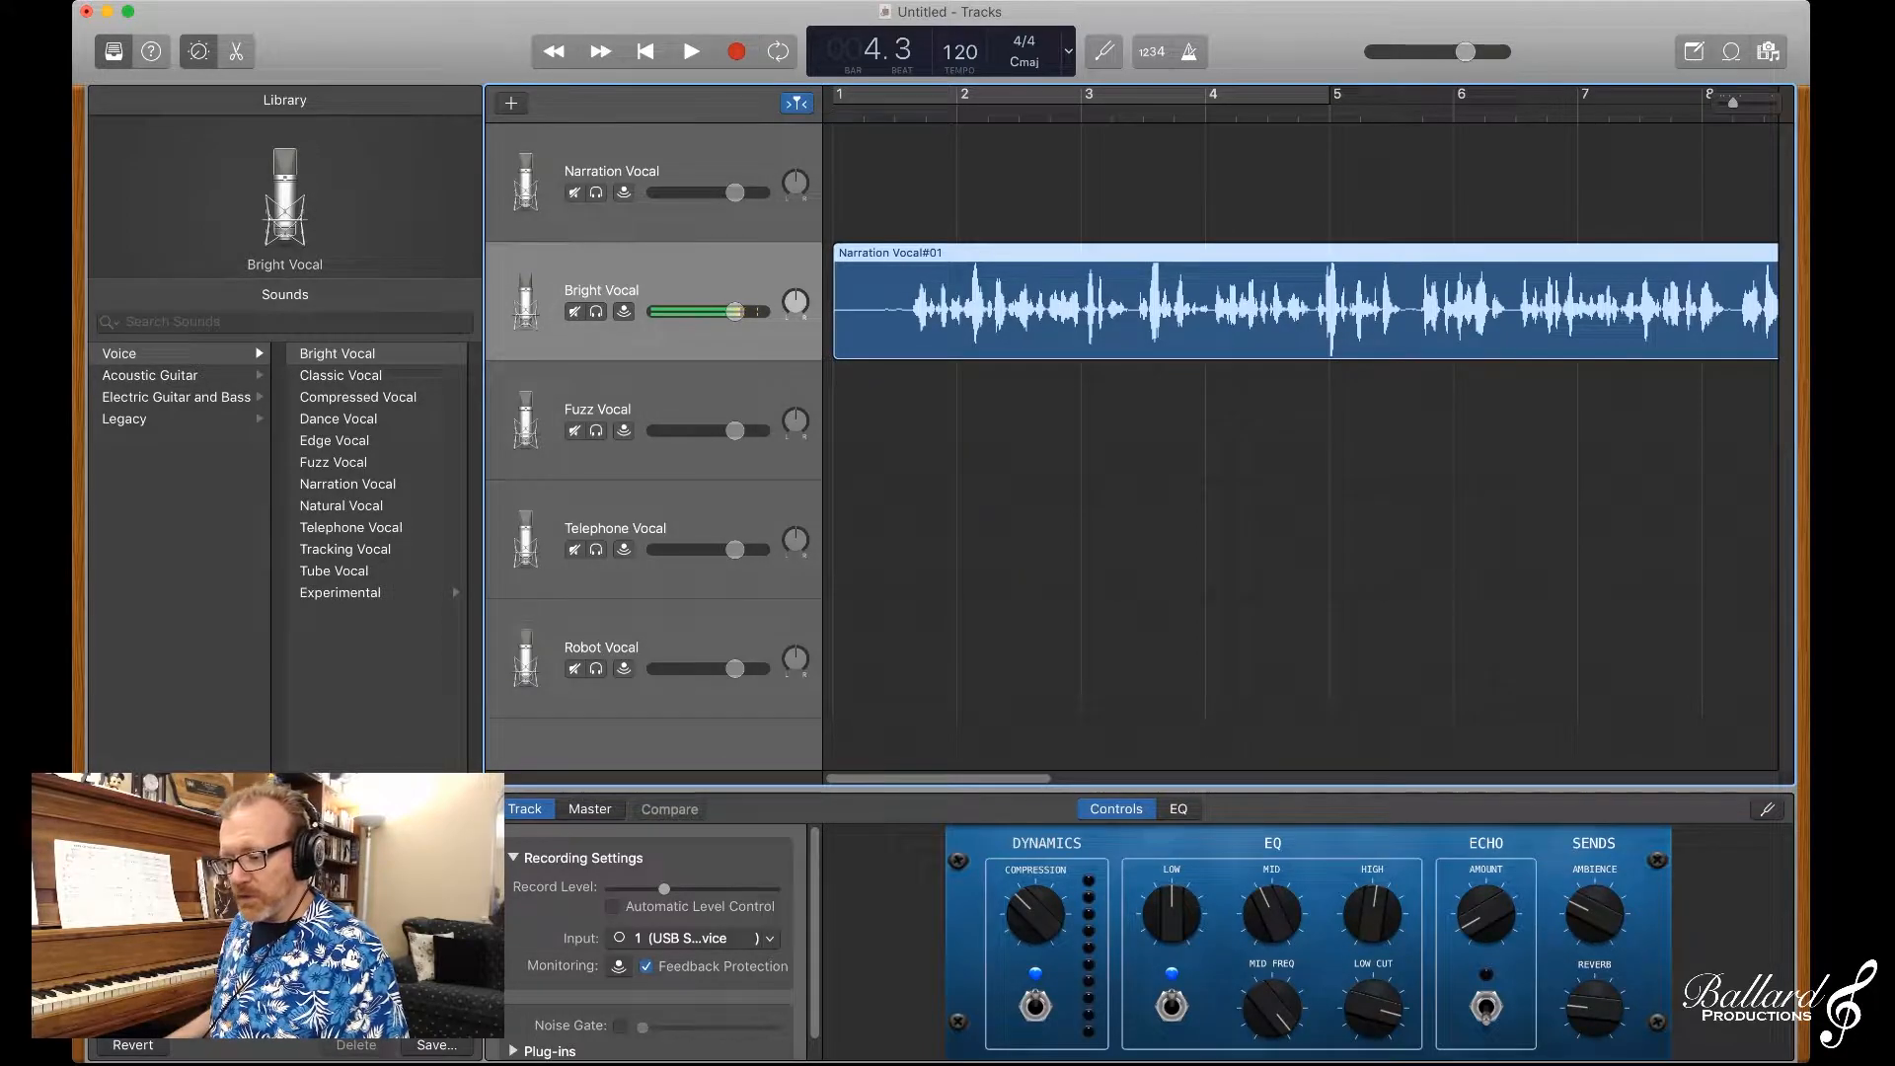
left_click(681, 163)
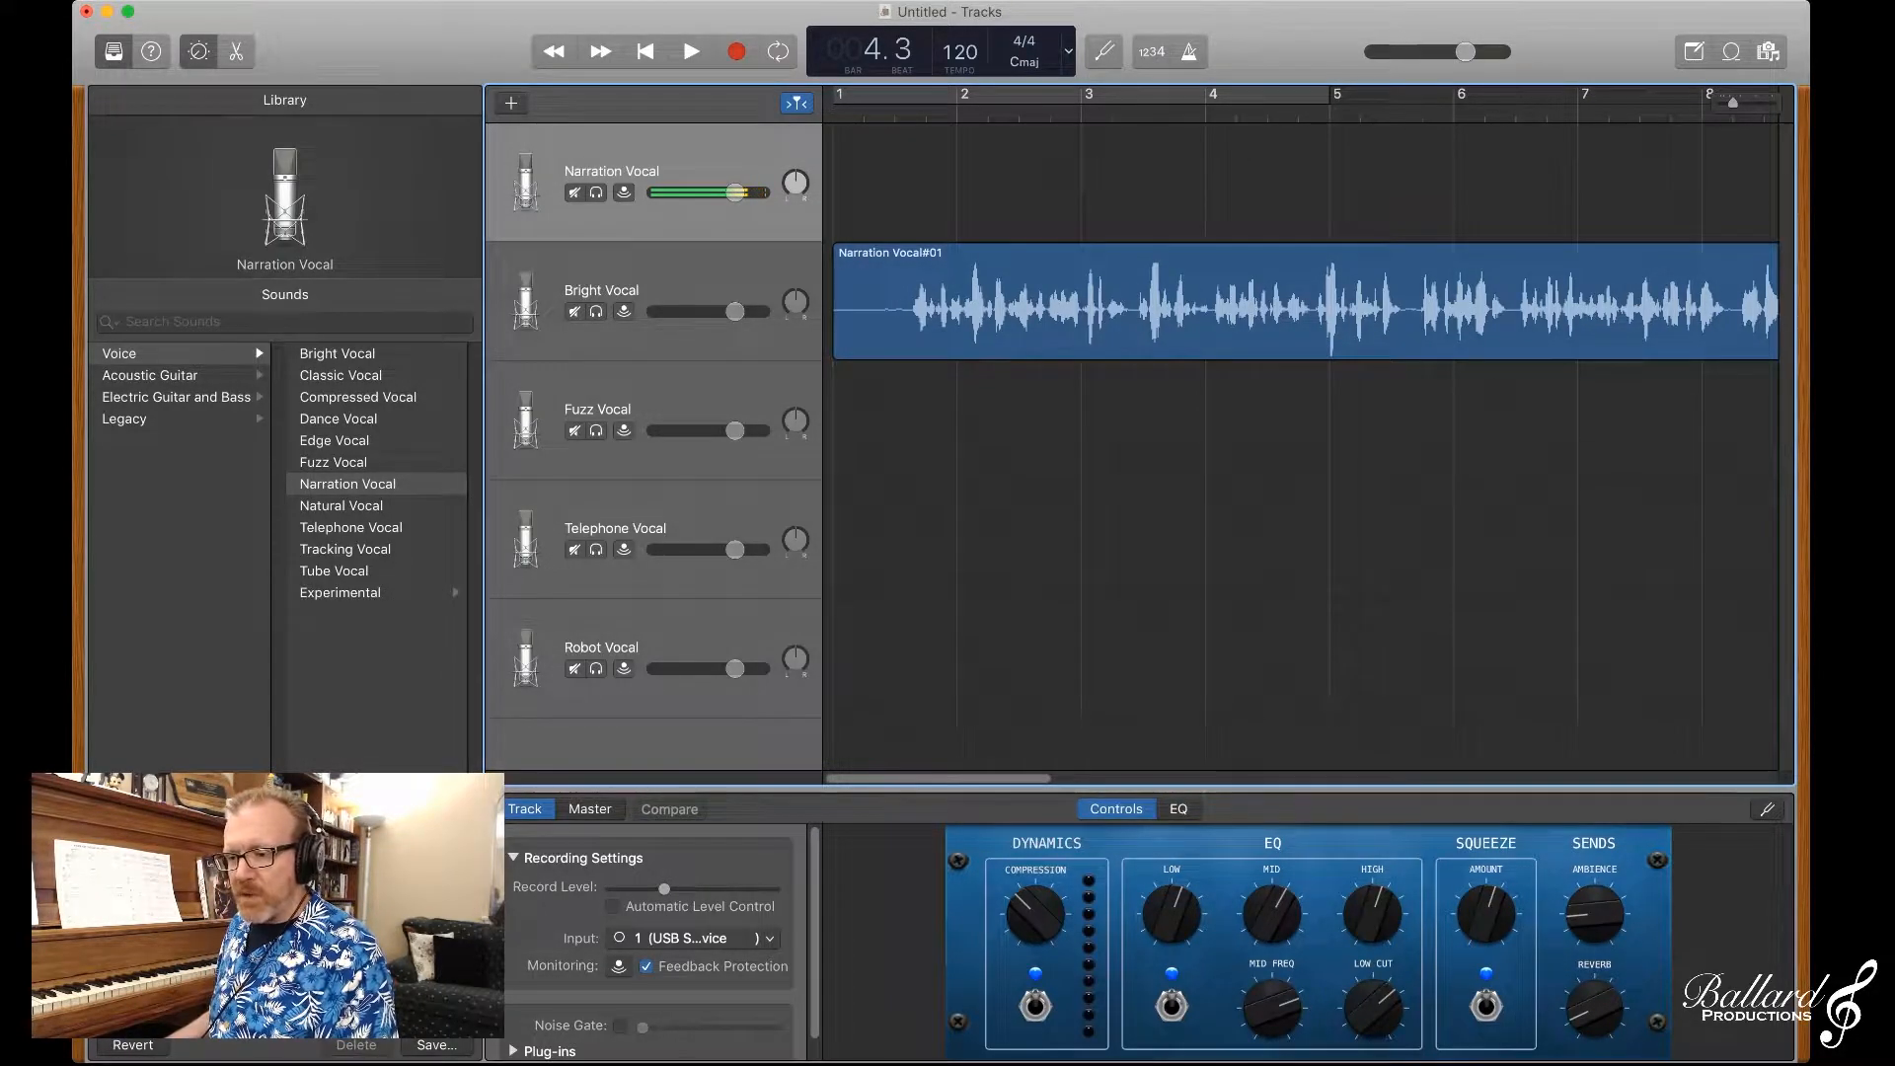
key("Down")
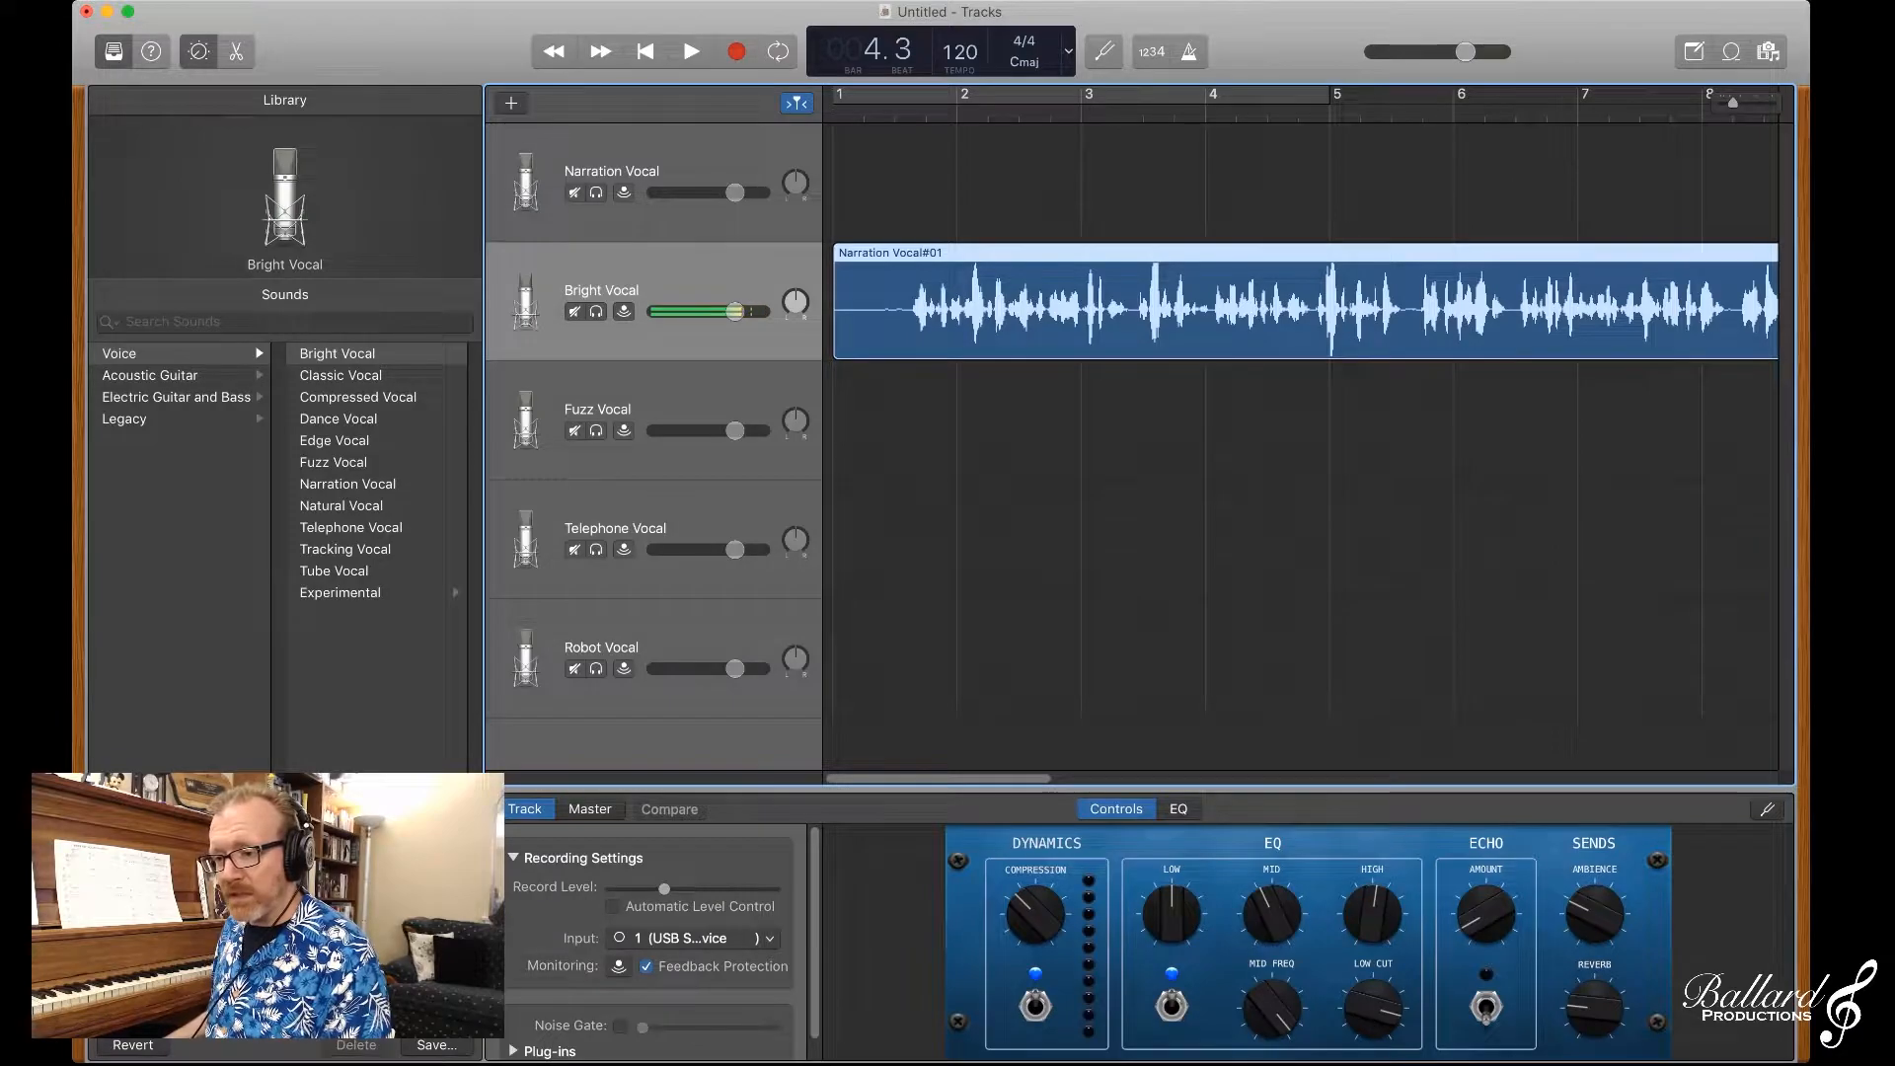
left_click(612, 171)
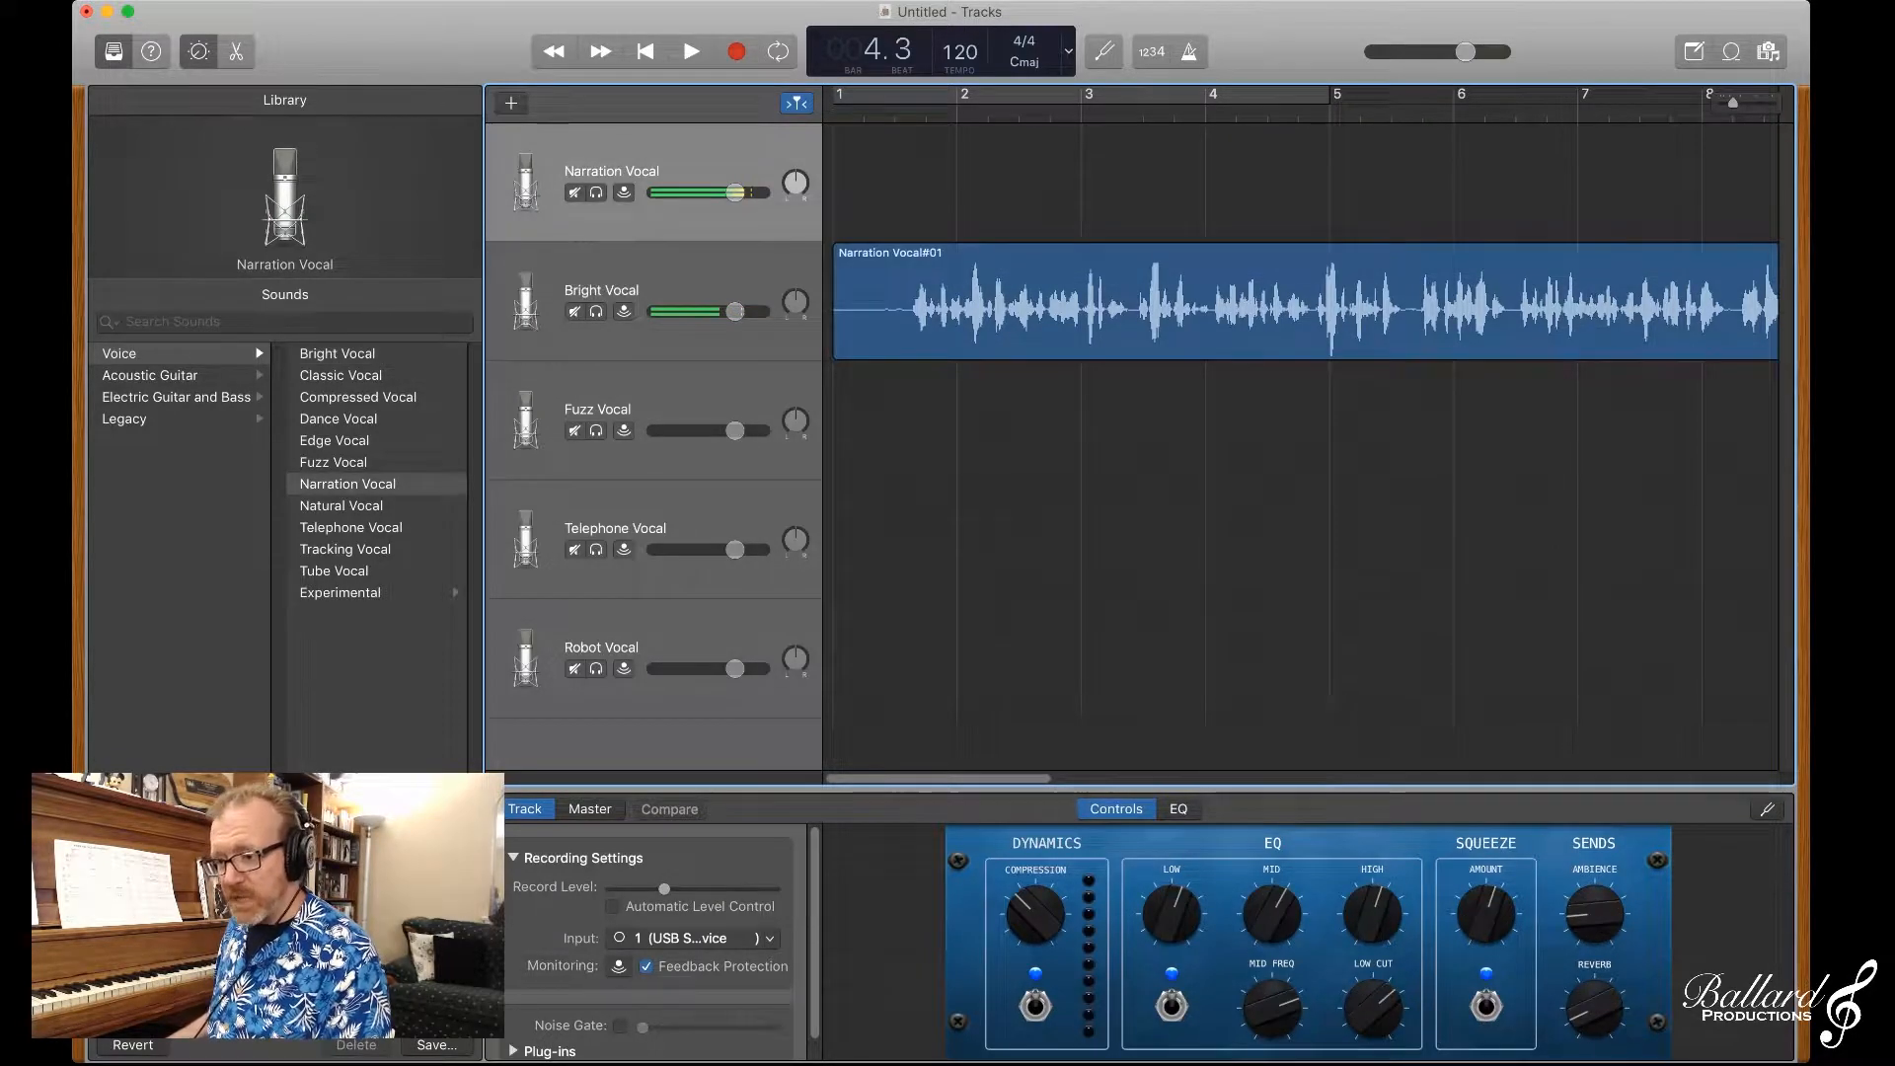
left_click(602, 290)
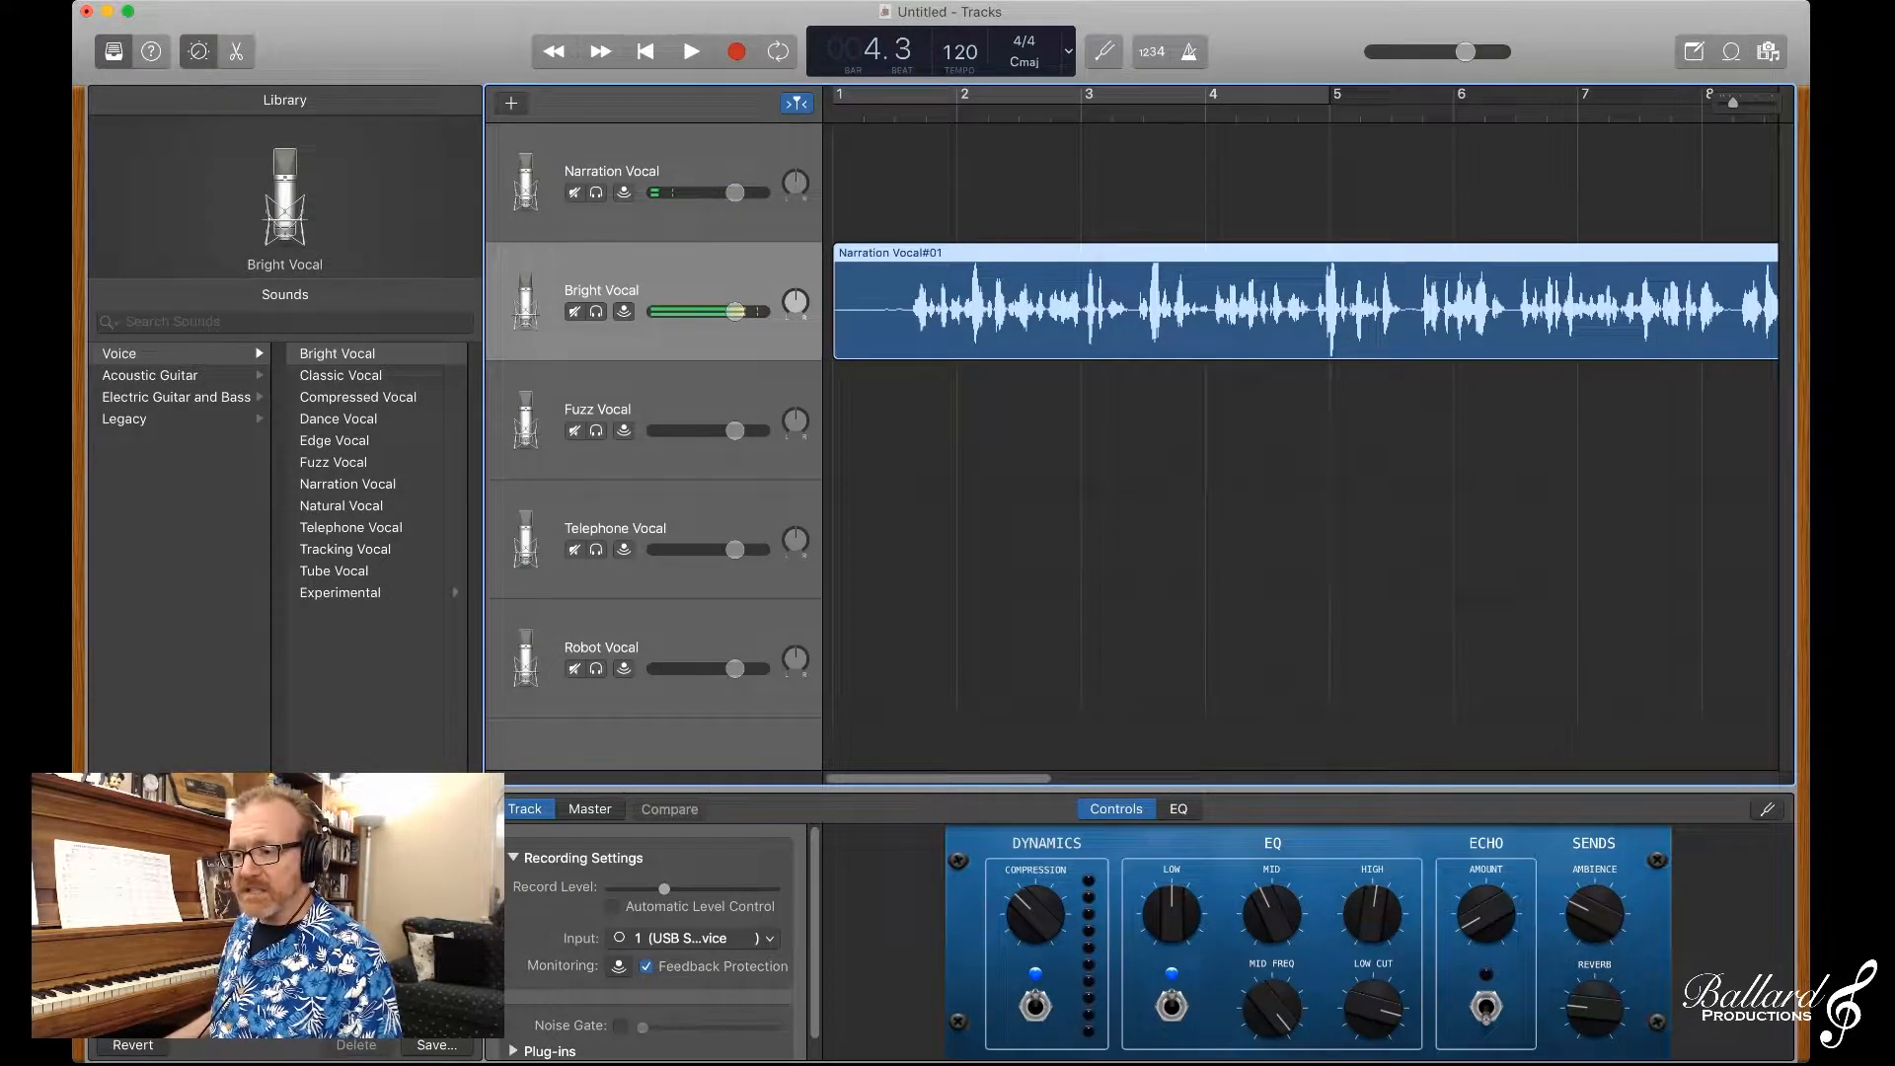
Step: Play the narration region through the Bright Vocal sound from near its start
key("Return")
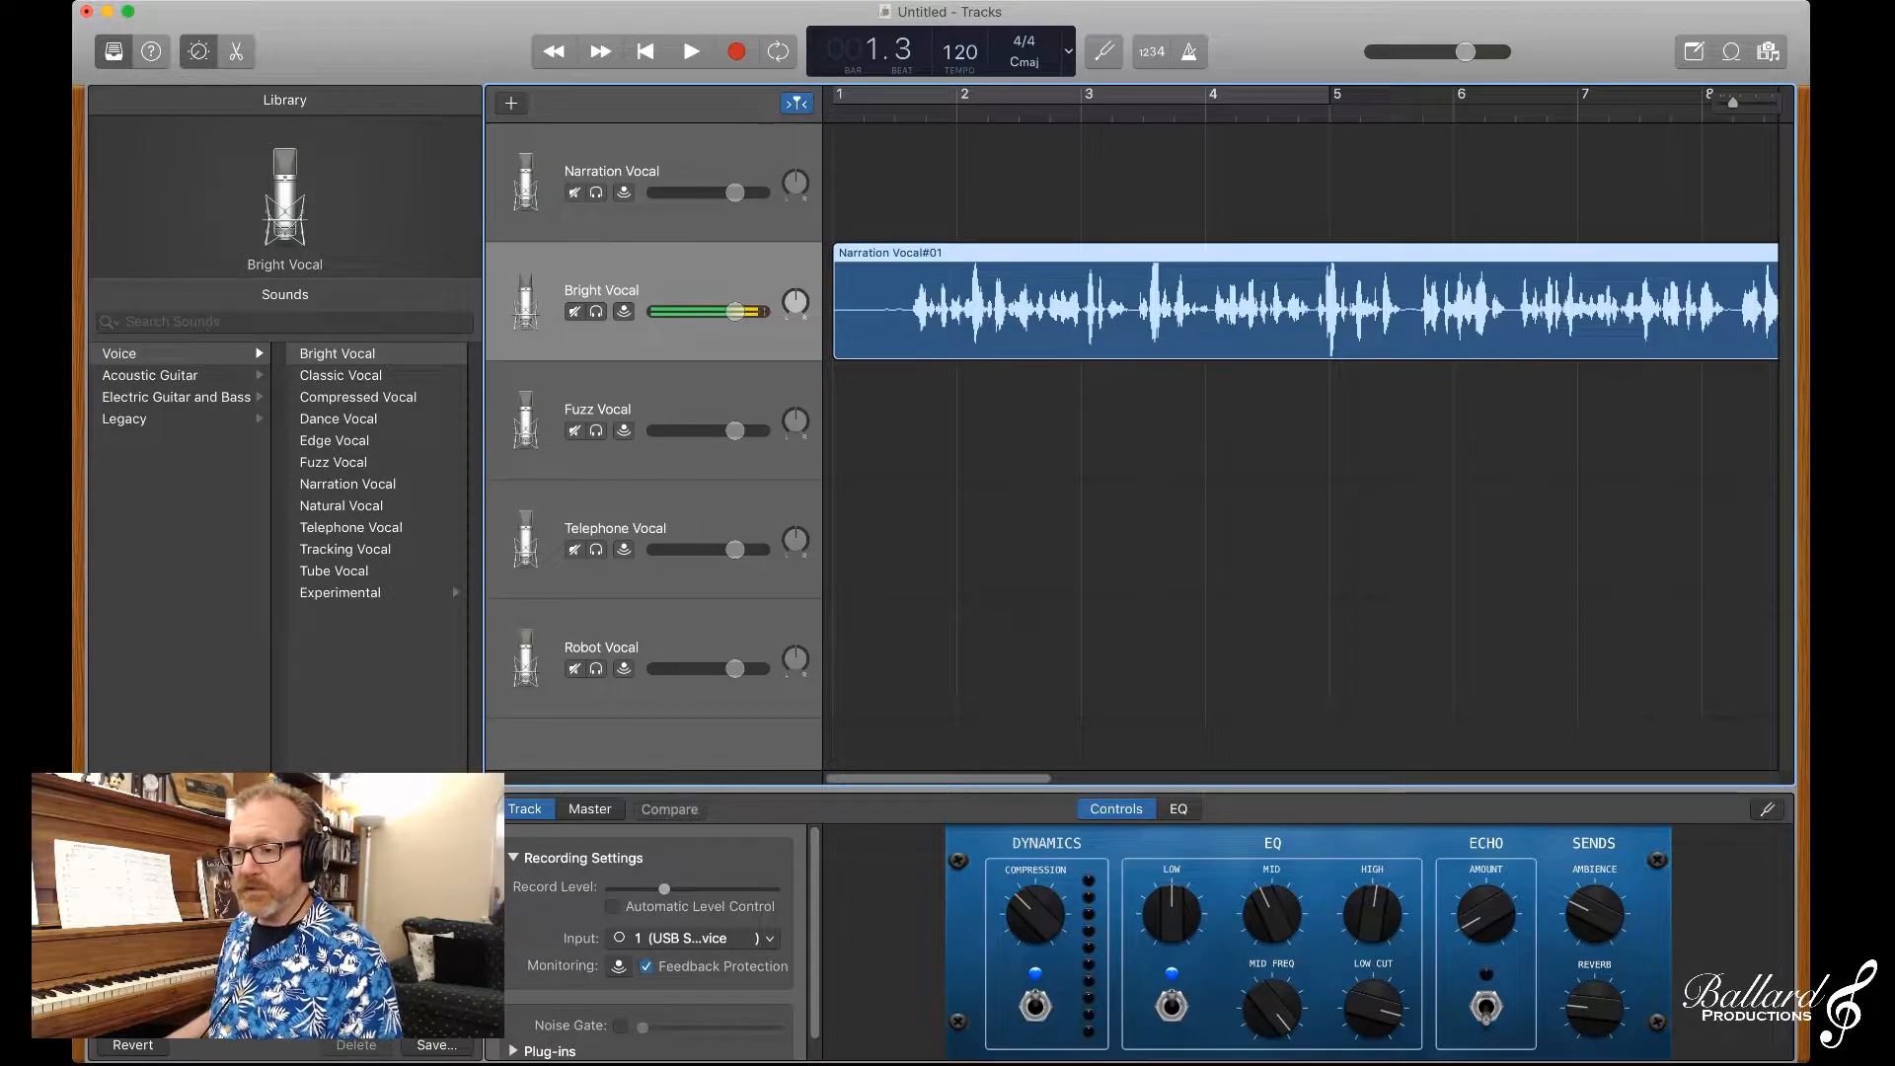
key("space")
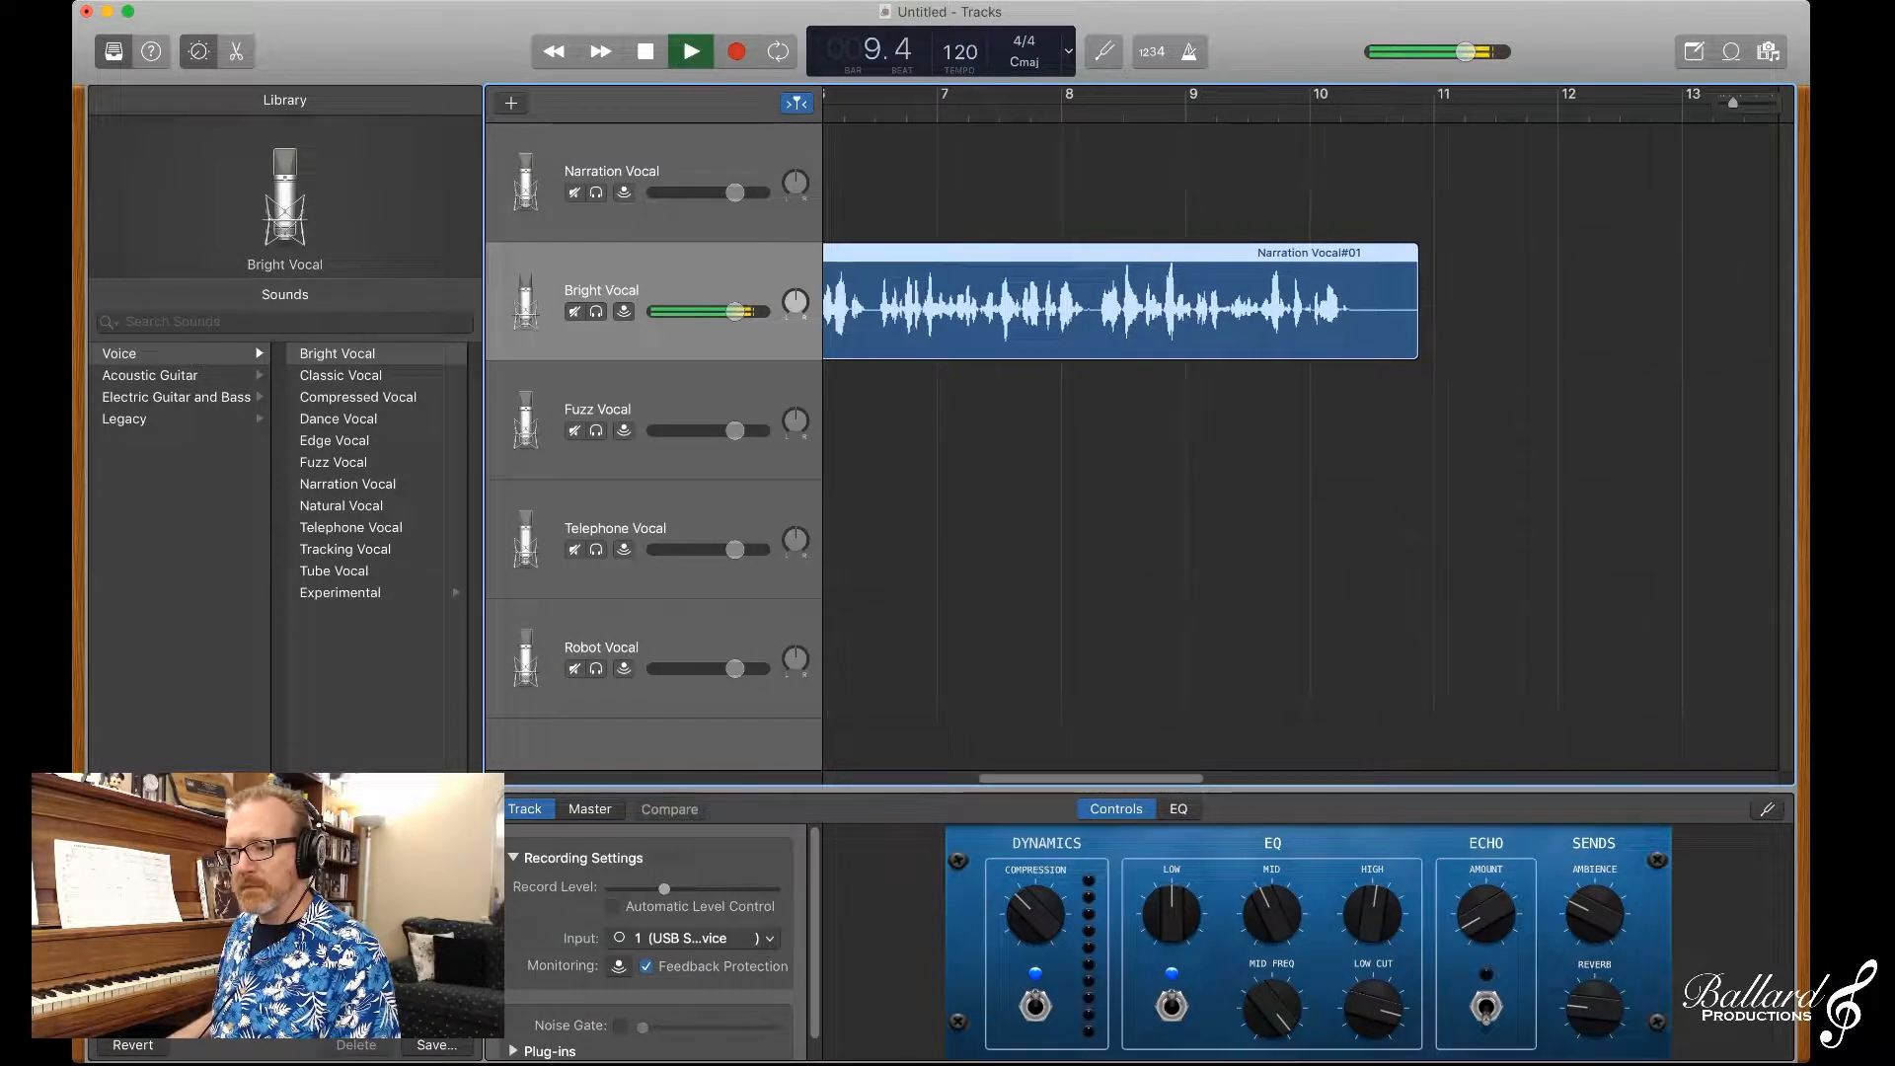
key("space")
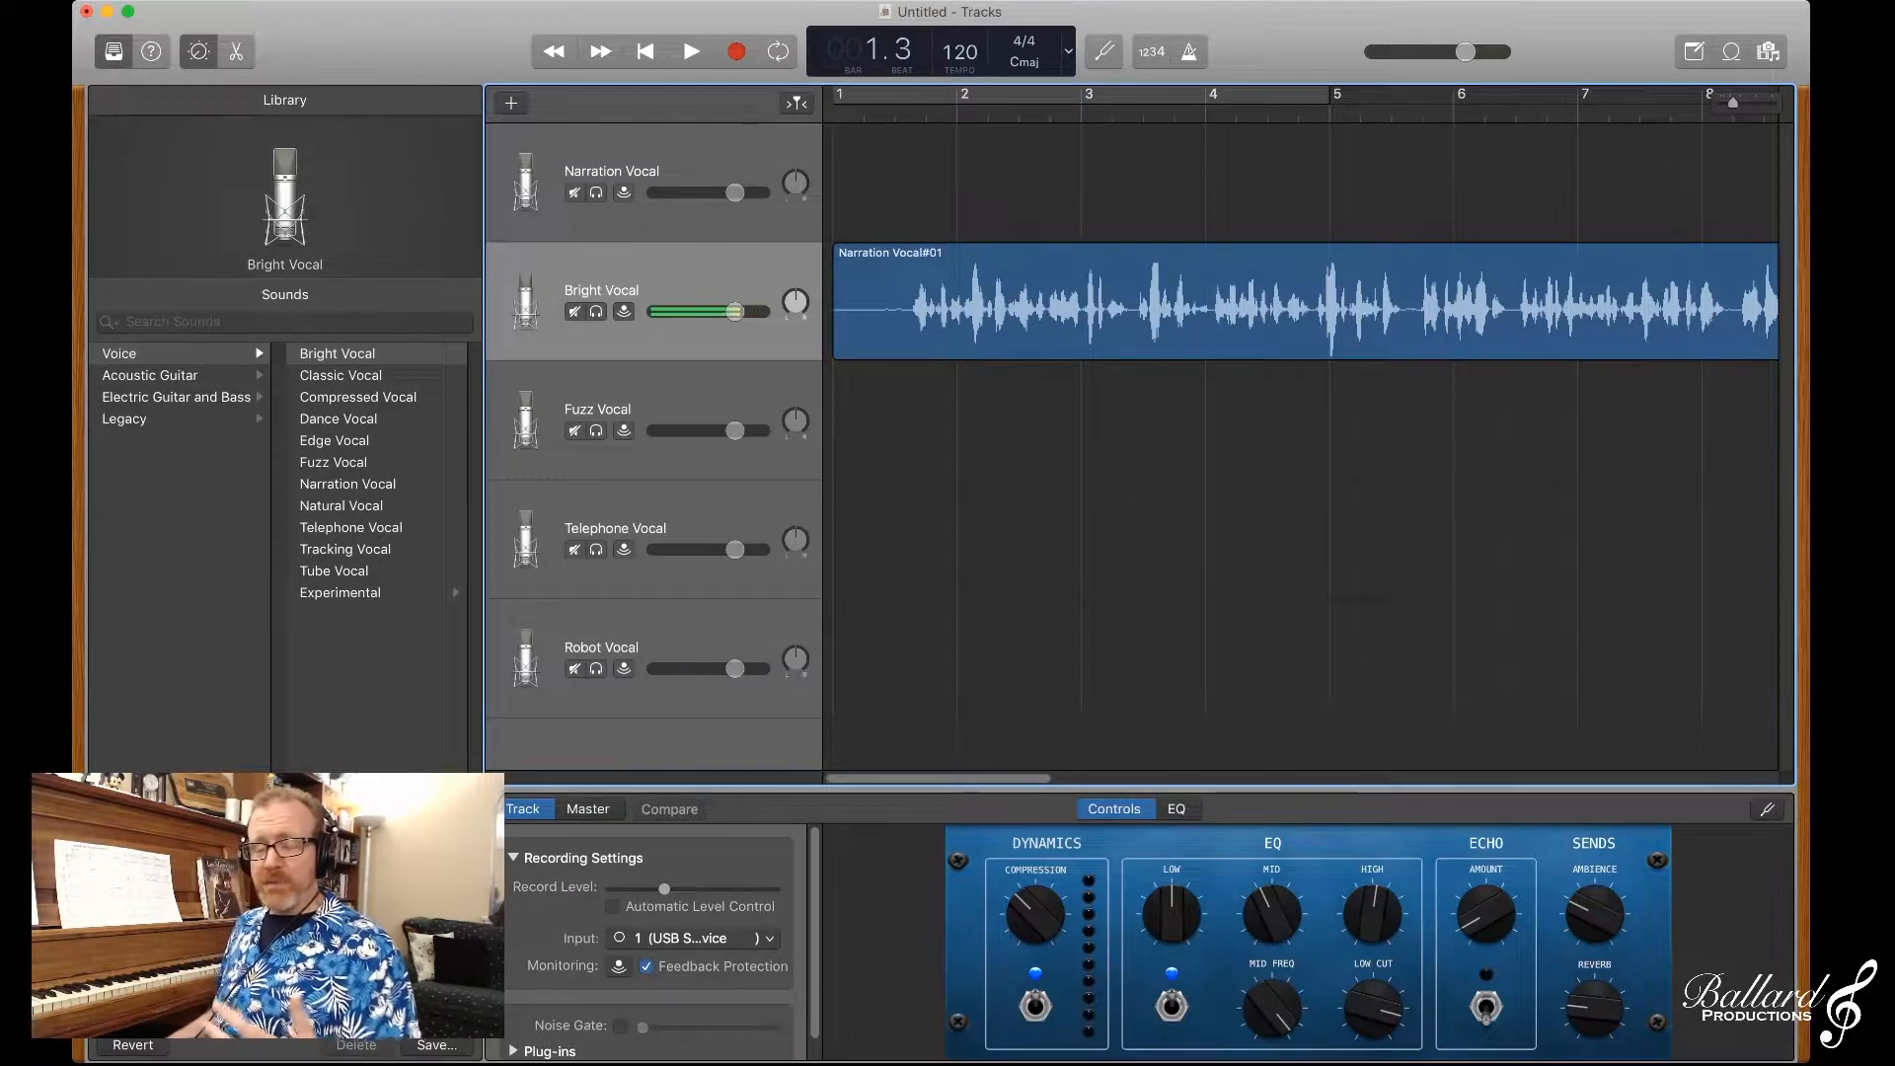
Step: Move the narration region onto the Fuzz Vocal track and play part of it
left_click(843, 331)
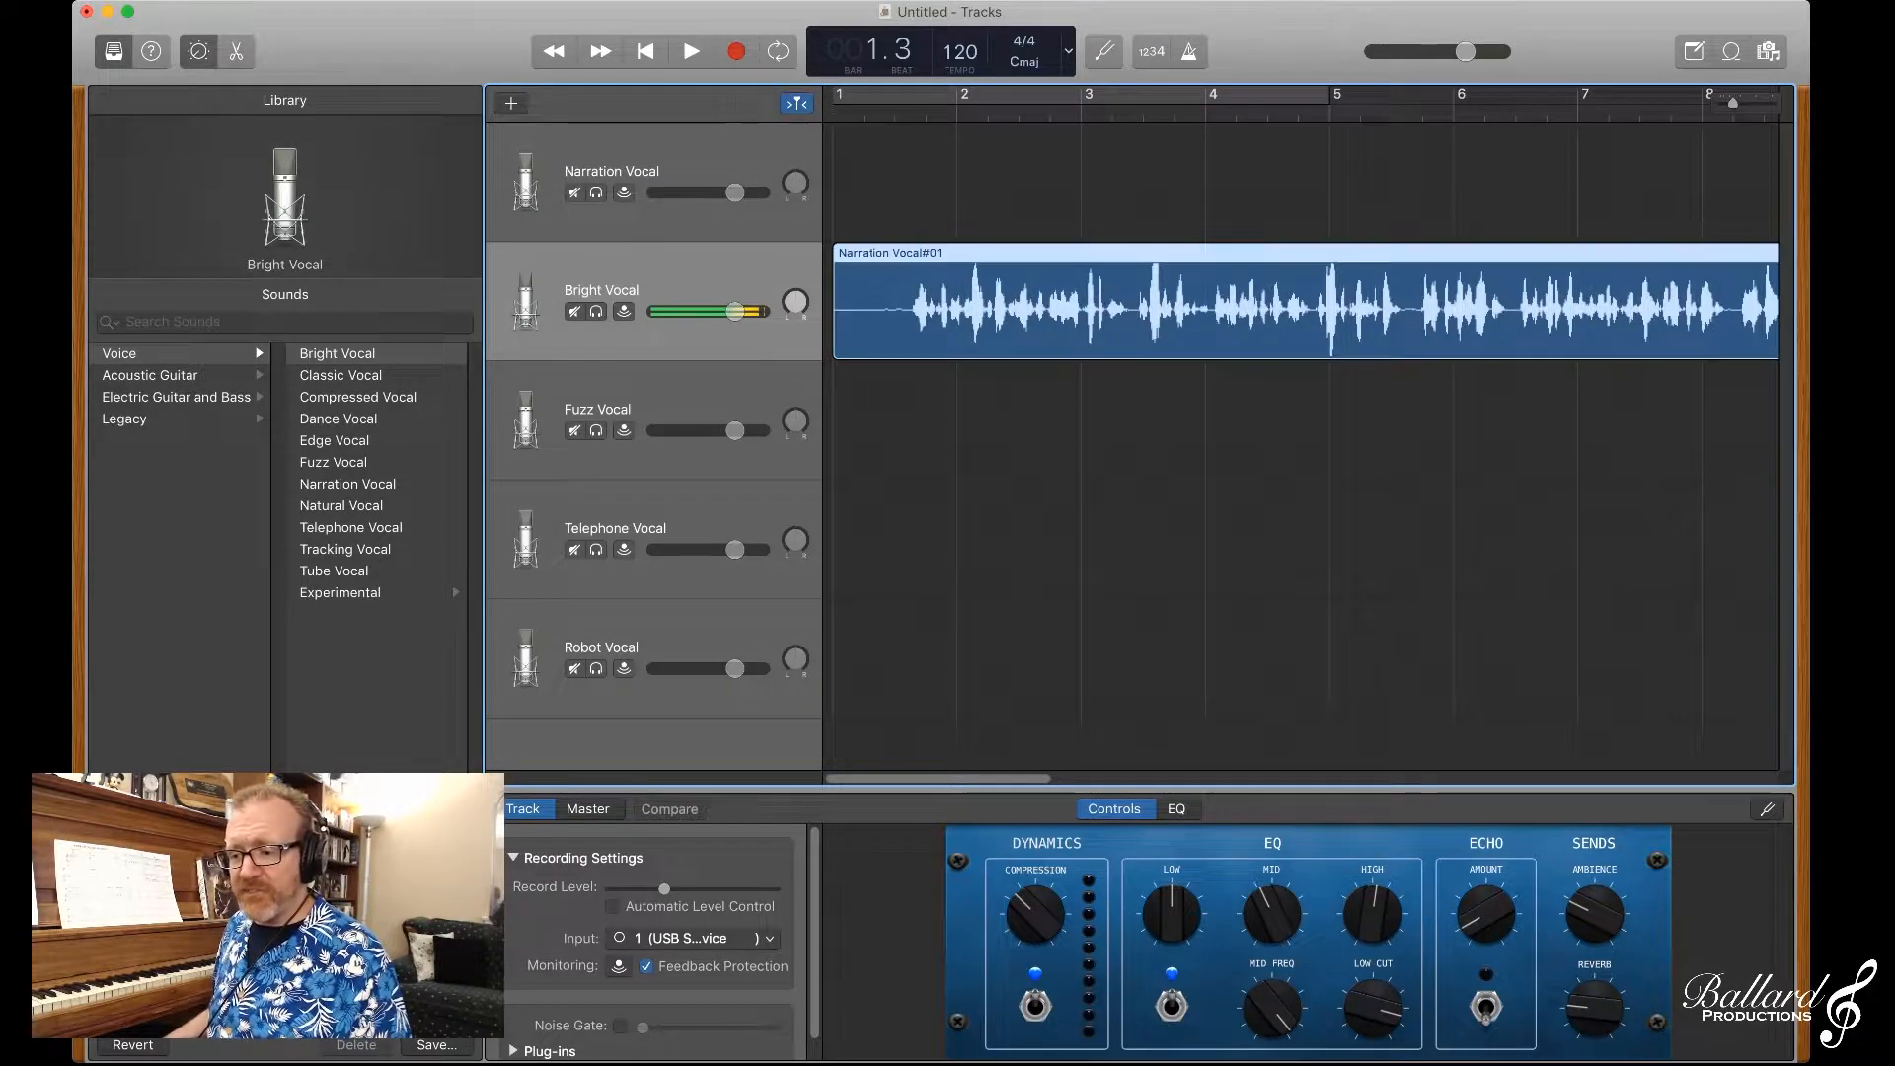
left_click_drag(843, 331, 843, 450)
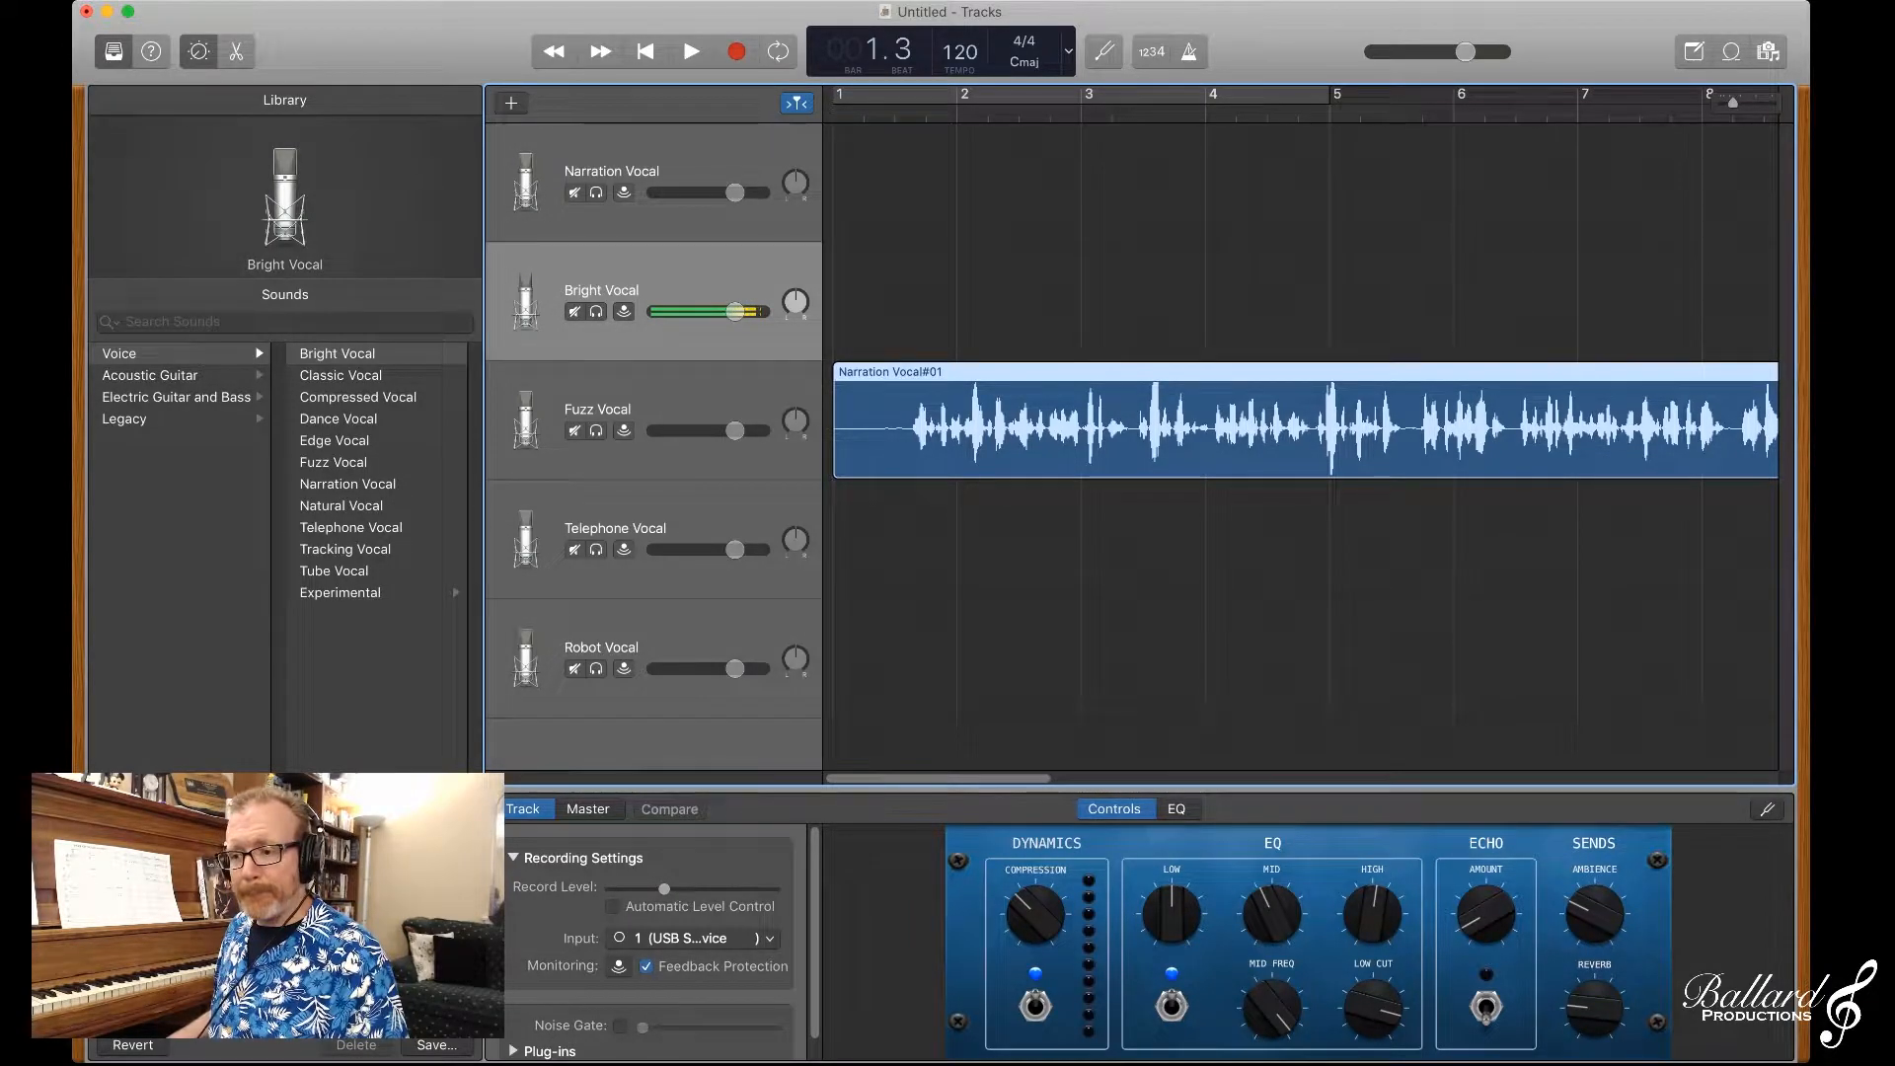
key("space")
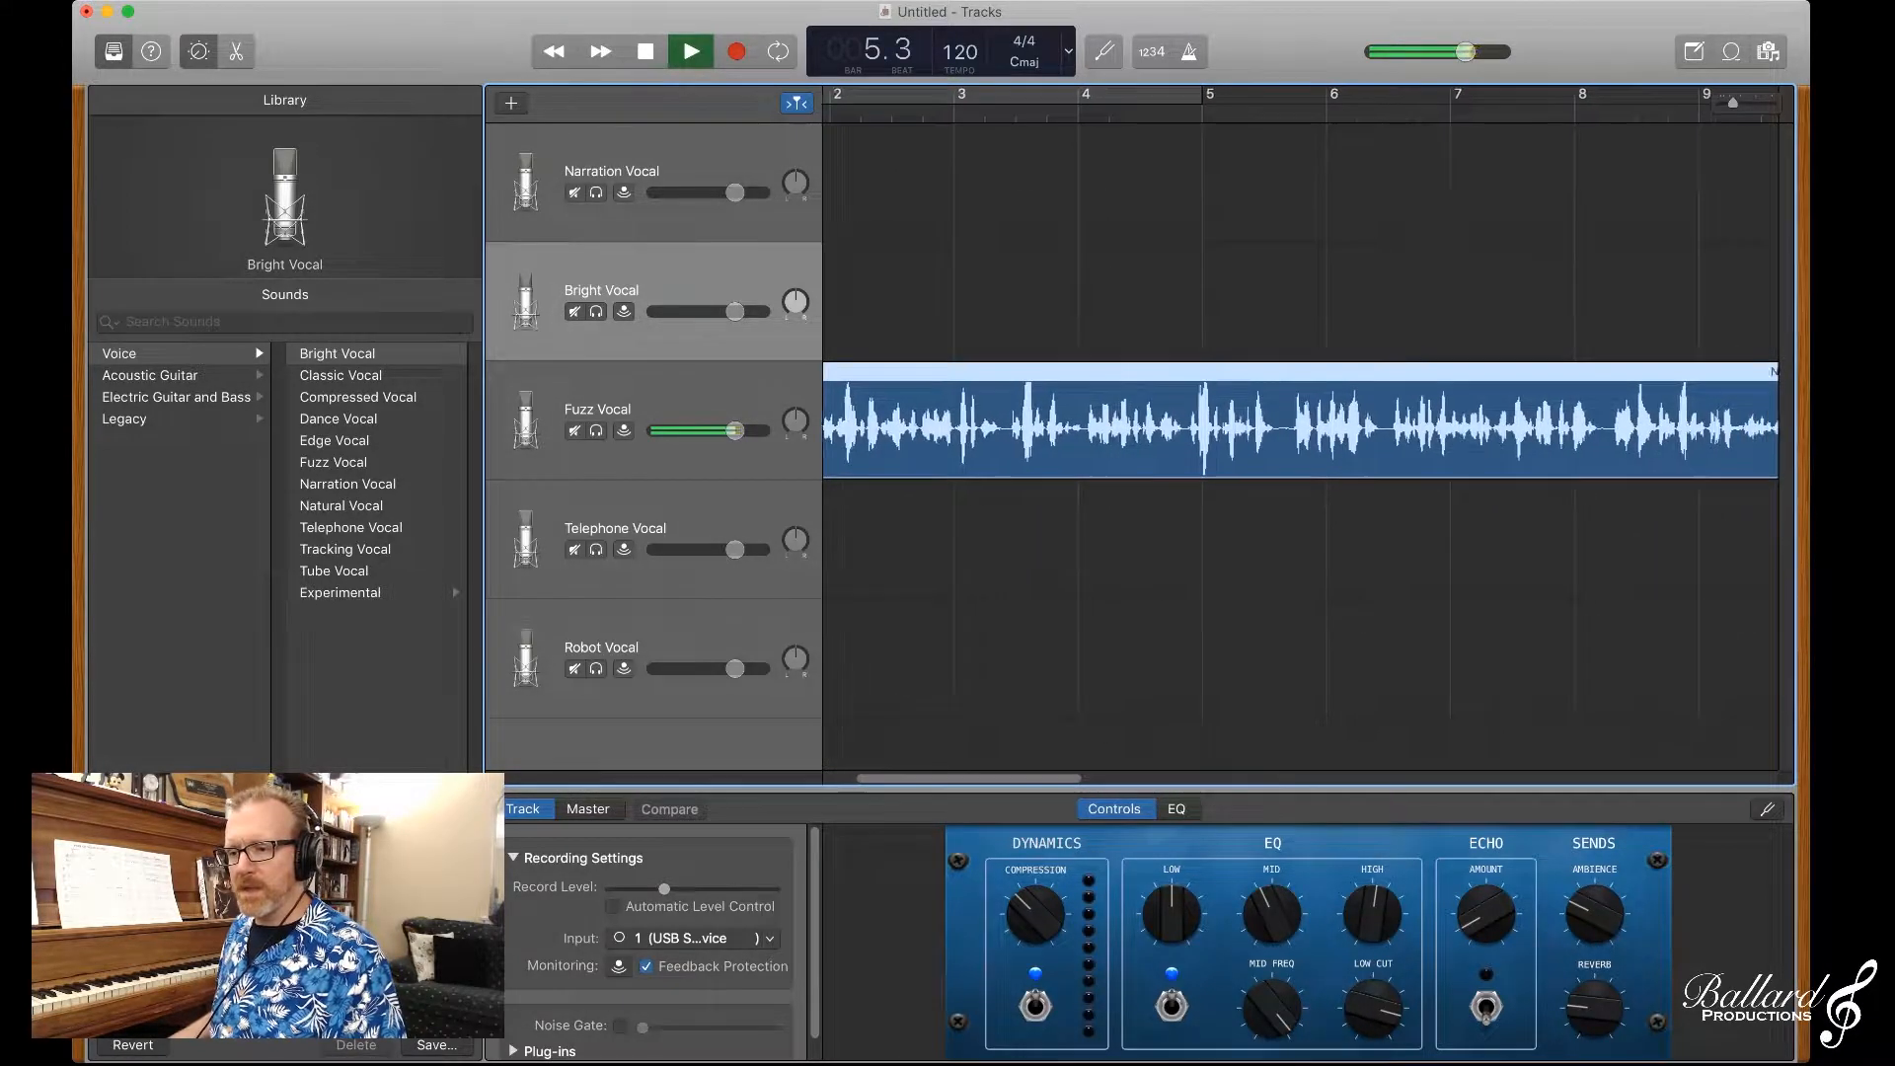
key("space")
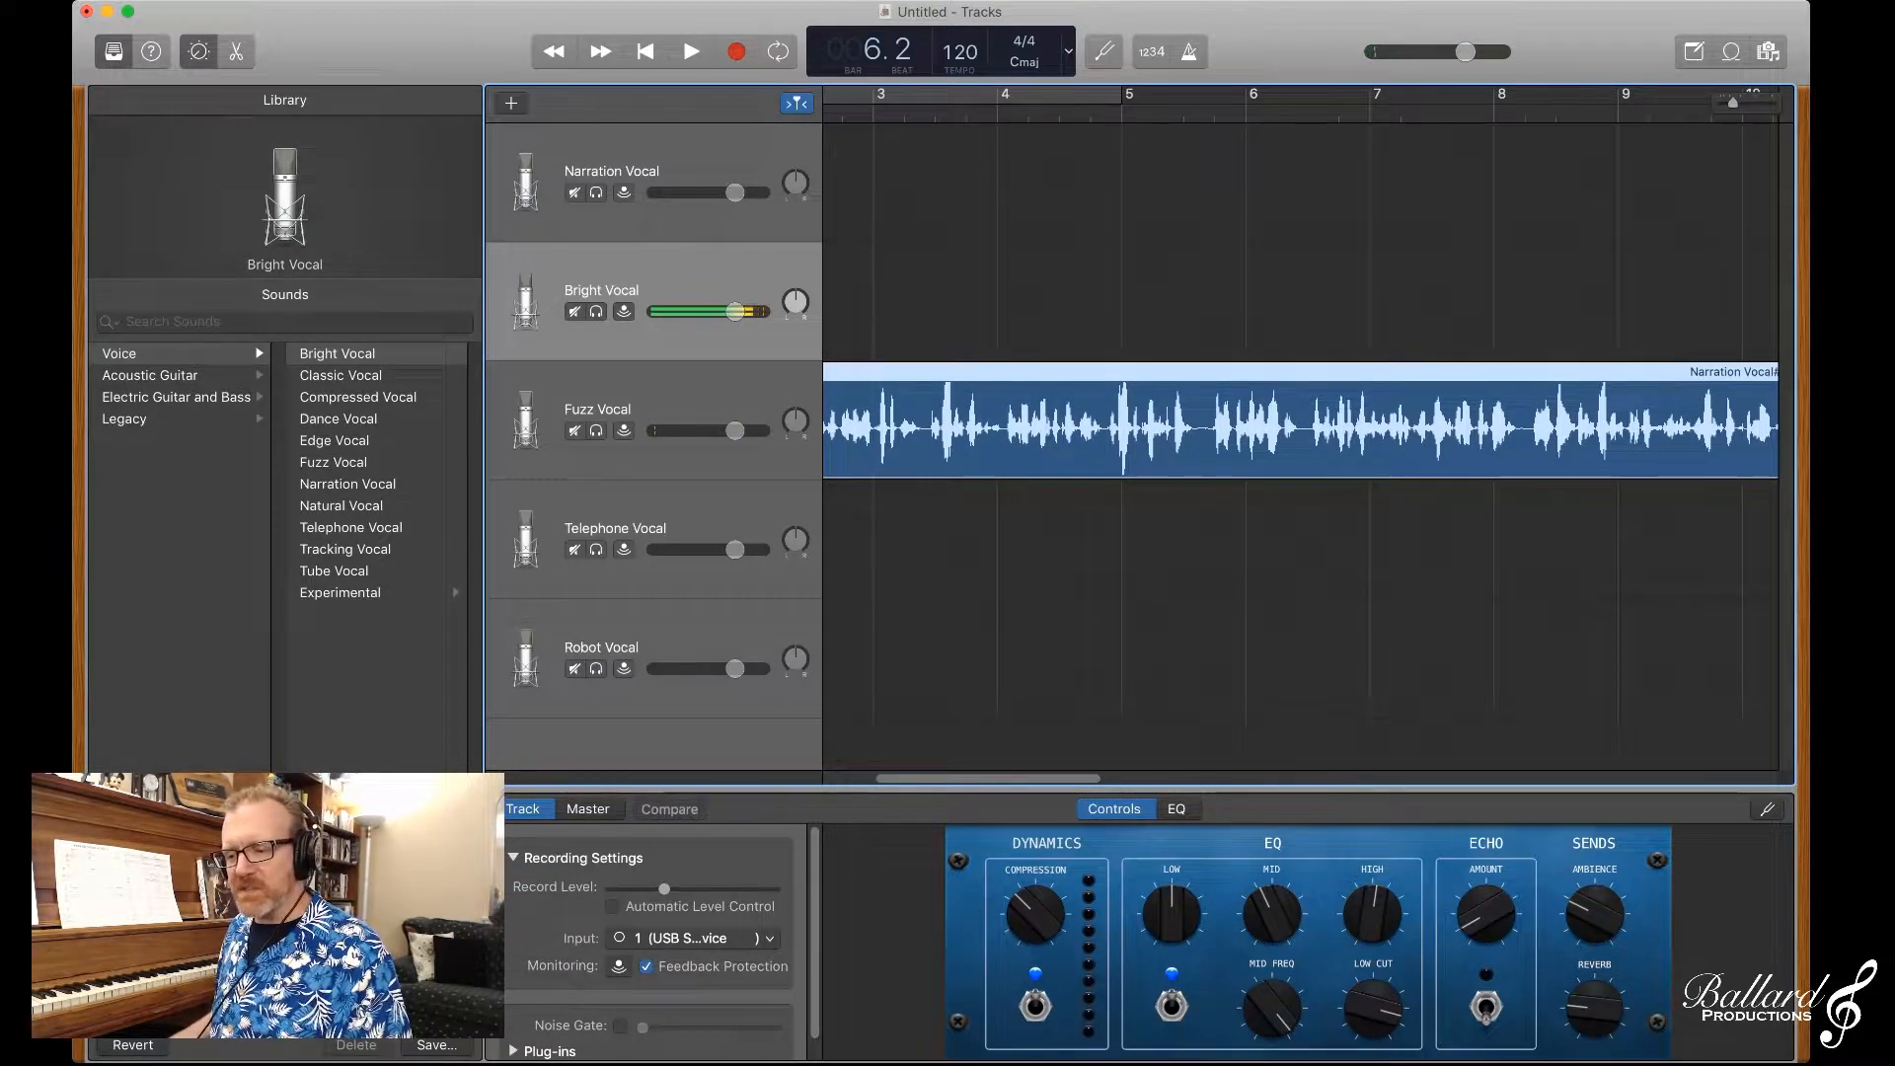
Step: Move the narration region onto the Telephone Vocal track and play it from near the beginning of bar 1
scroll(1301, 425, "left", 5)
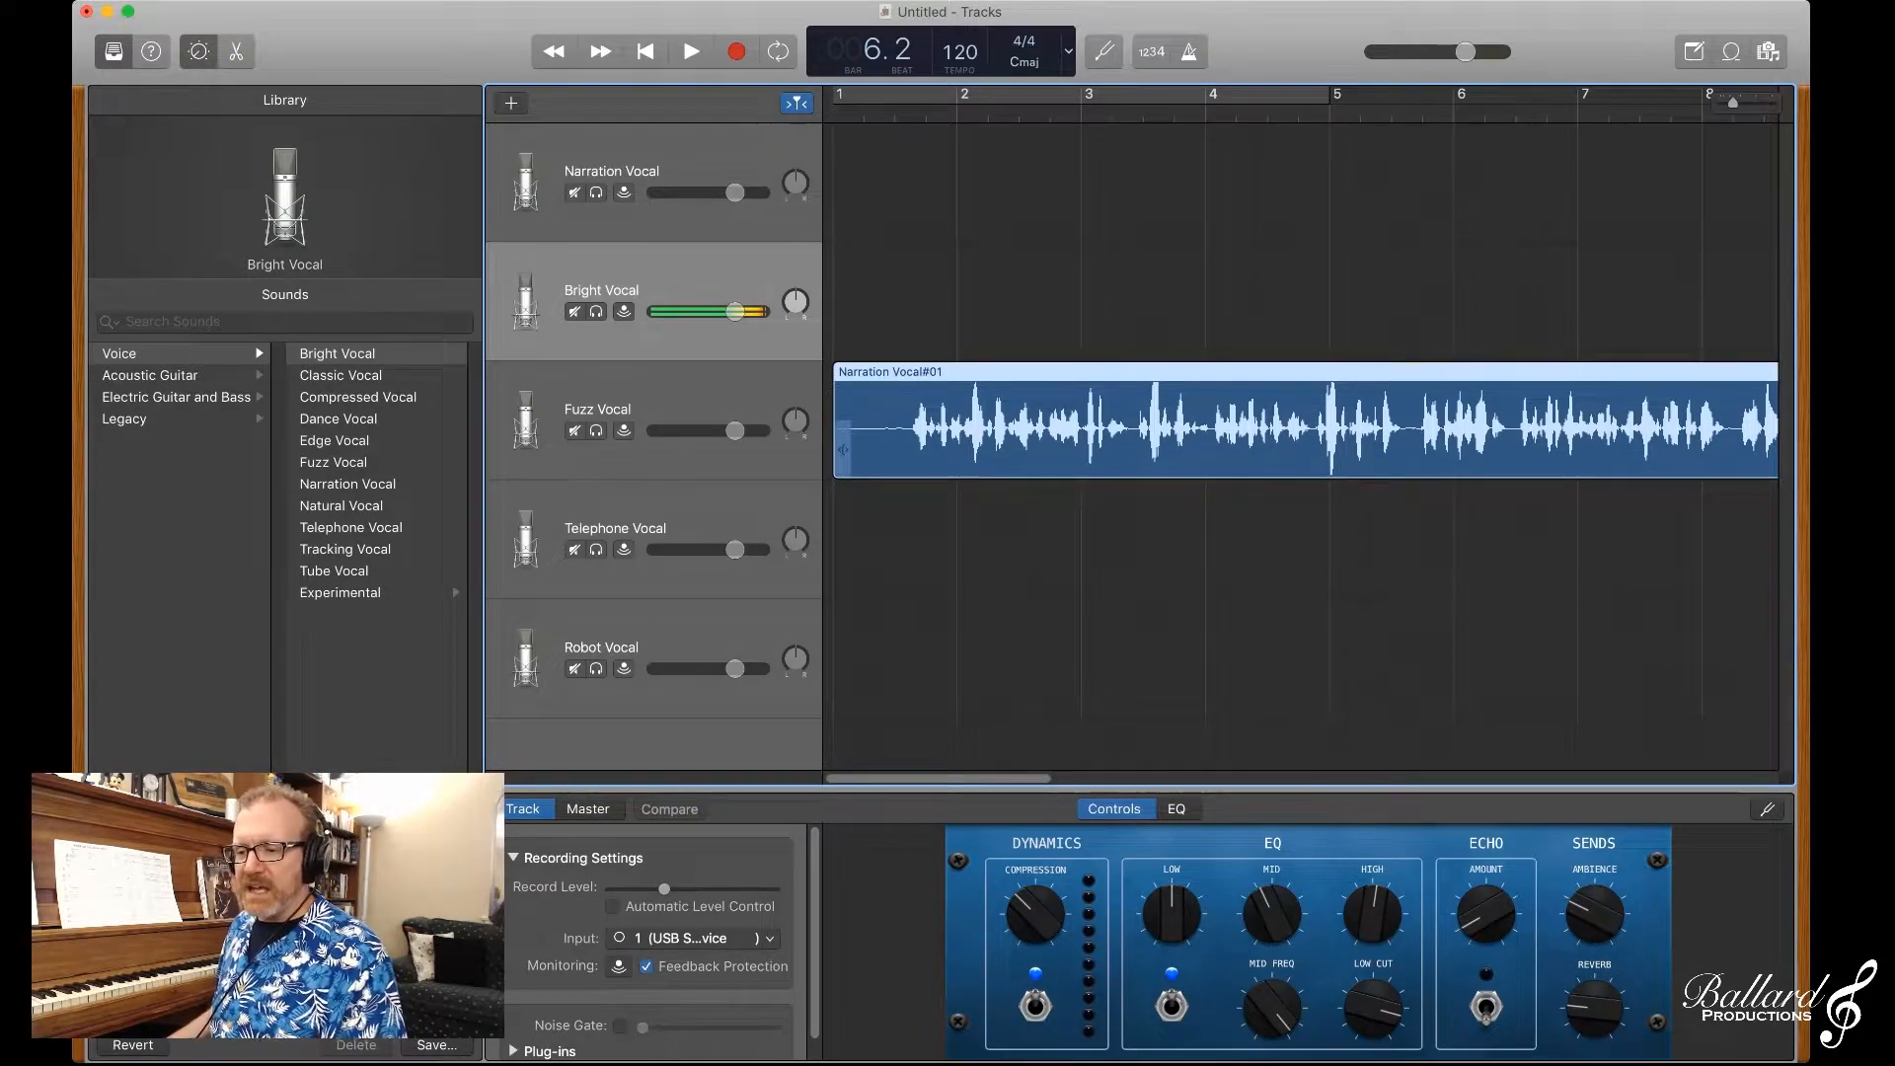
left_click_drag(843, 449, 843, 569)
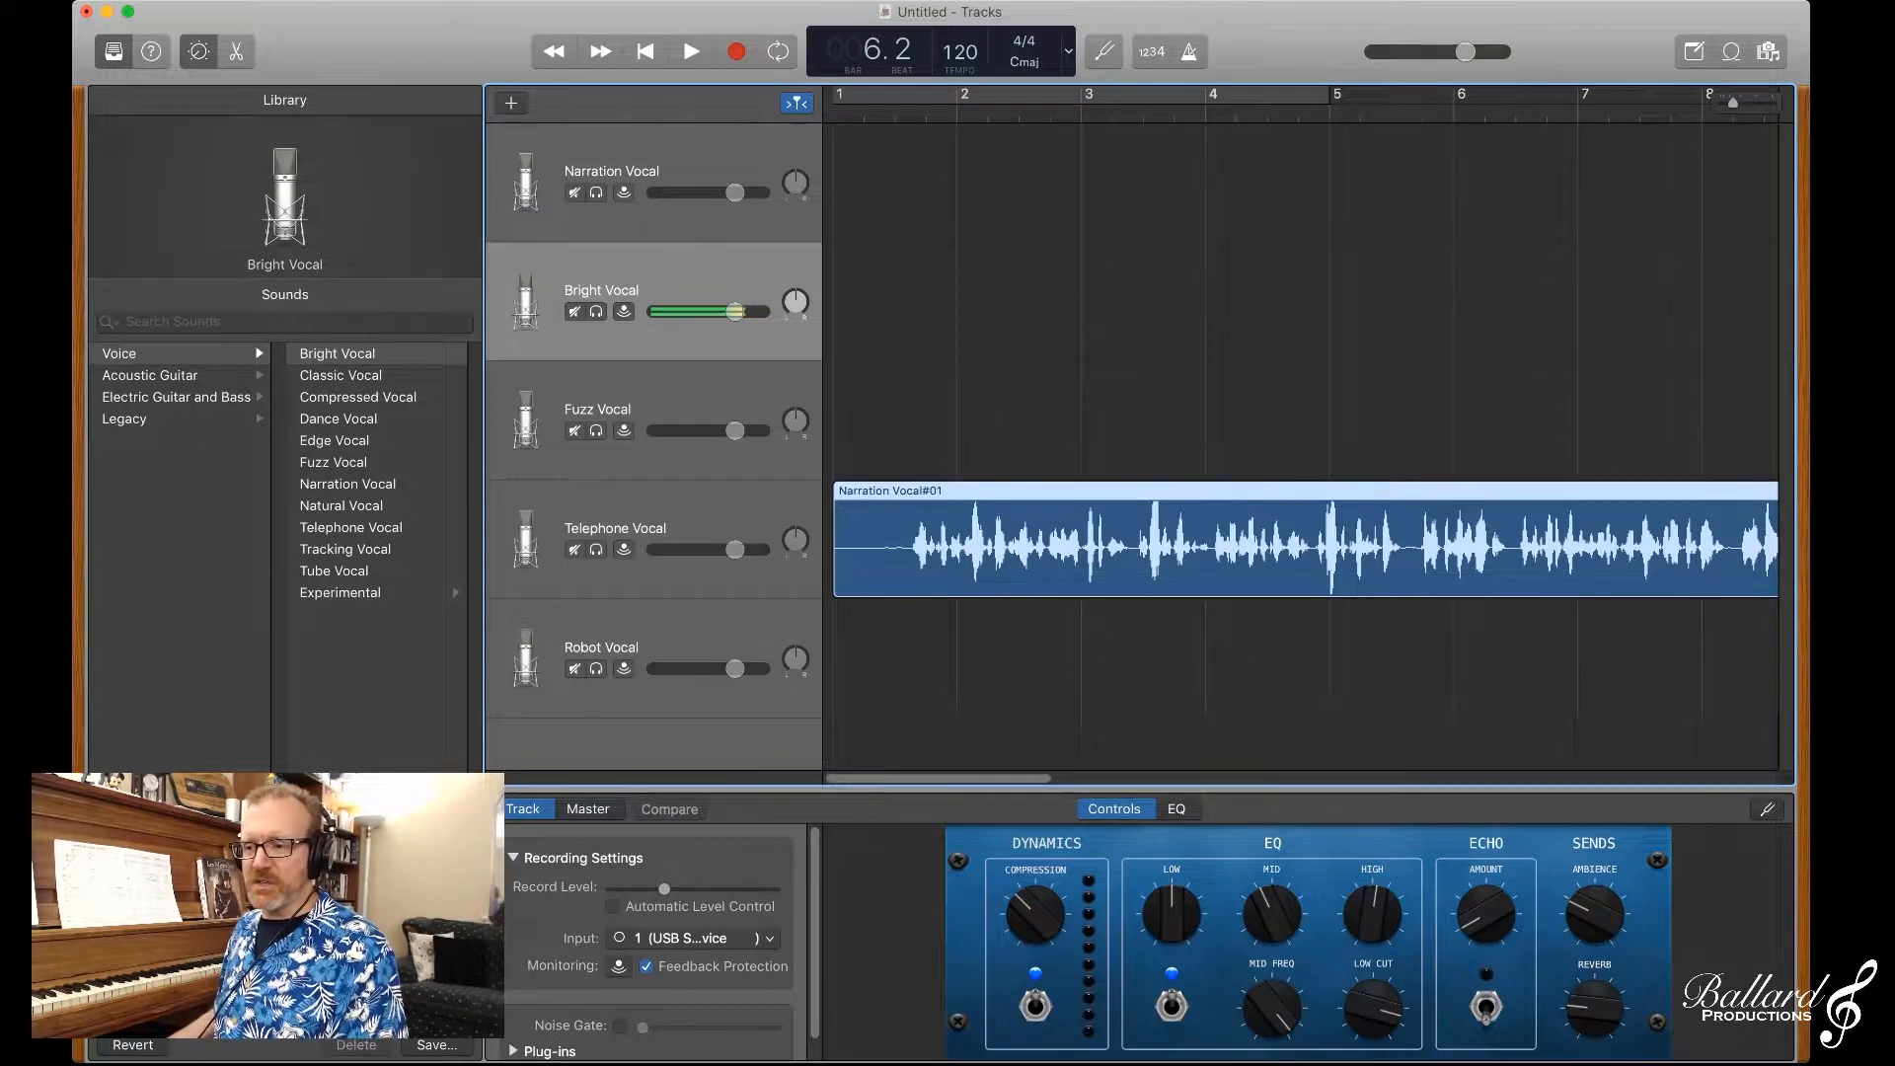
left_click(894, 659)
left_click(897, 112)
key("space")
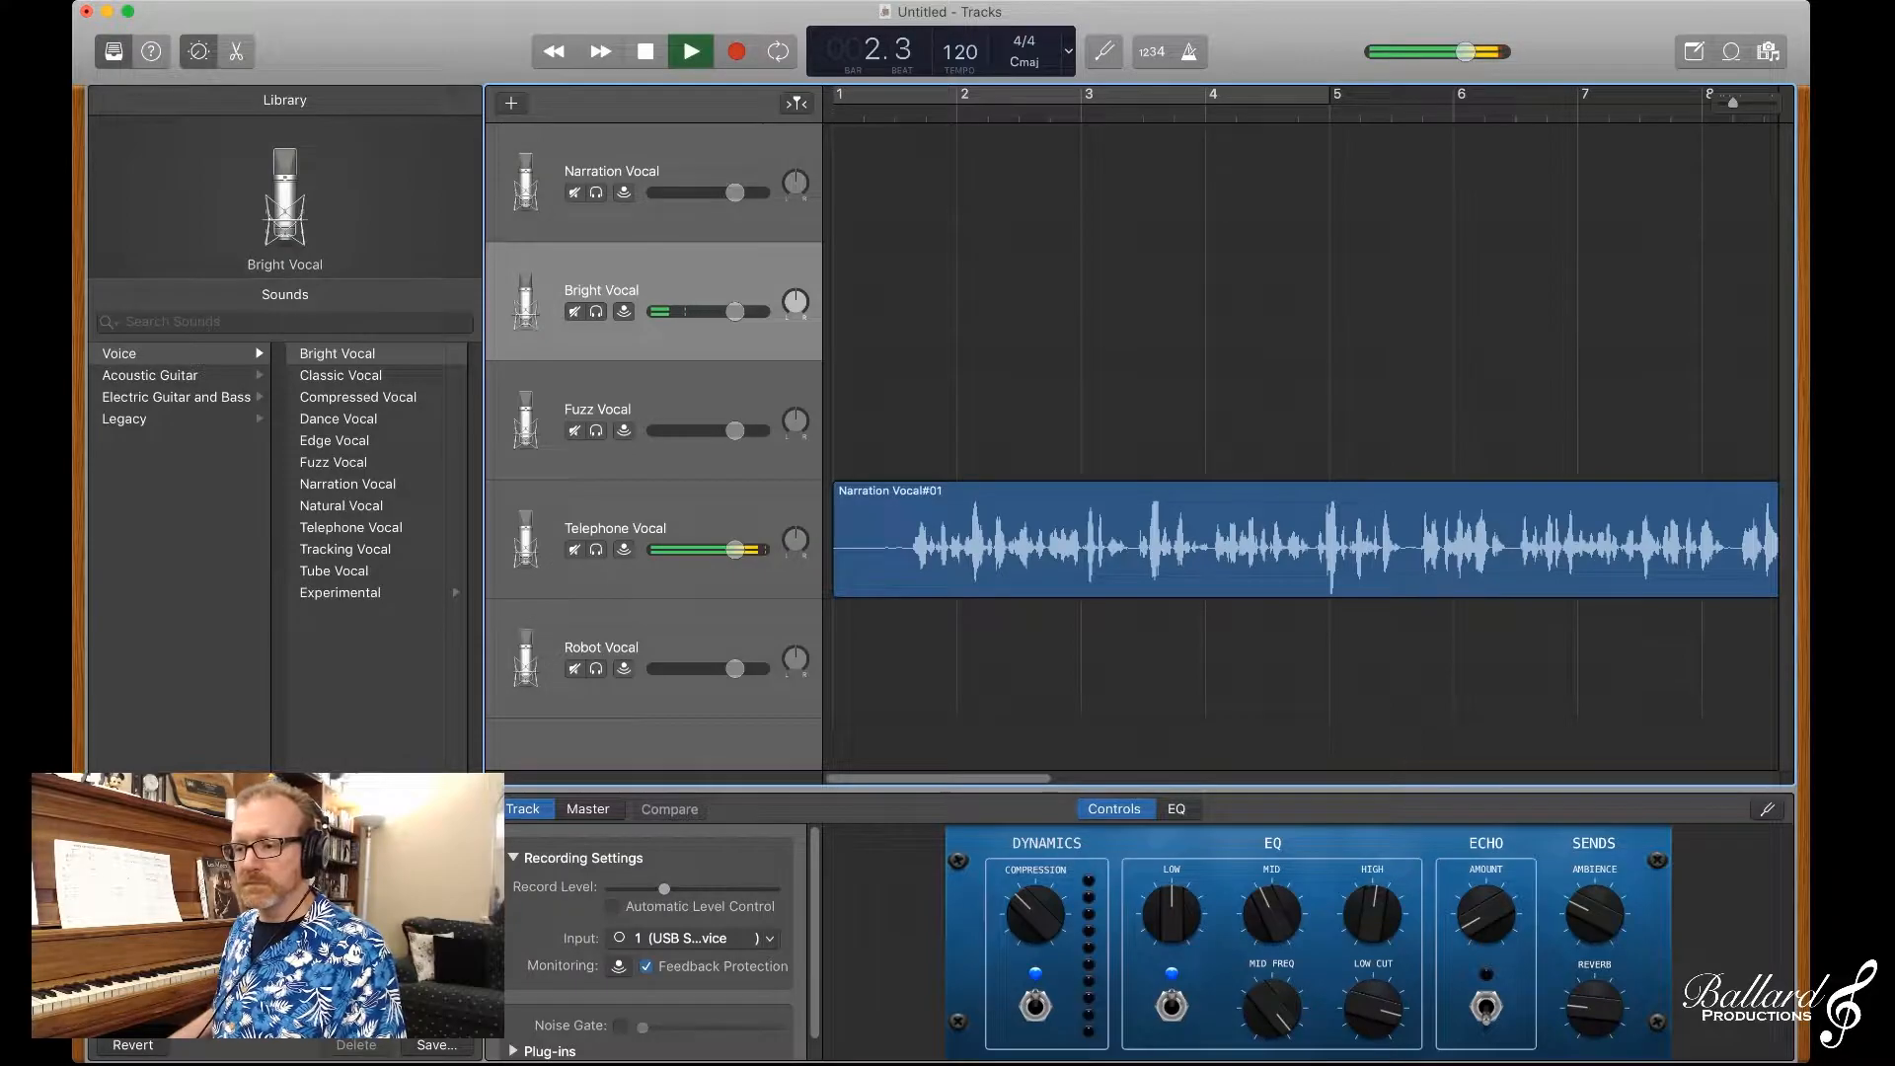
key("space")
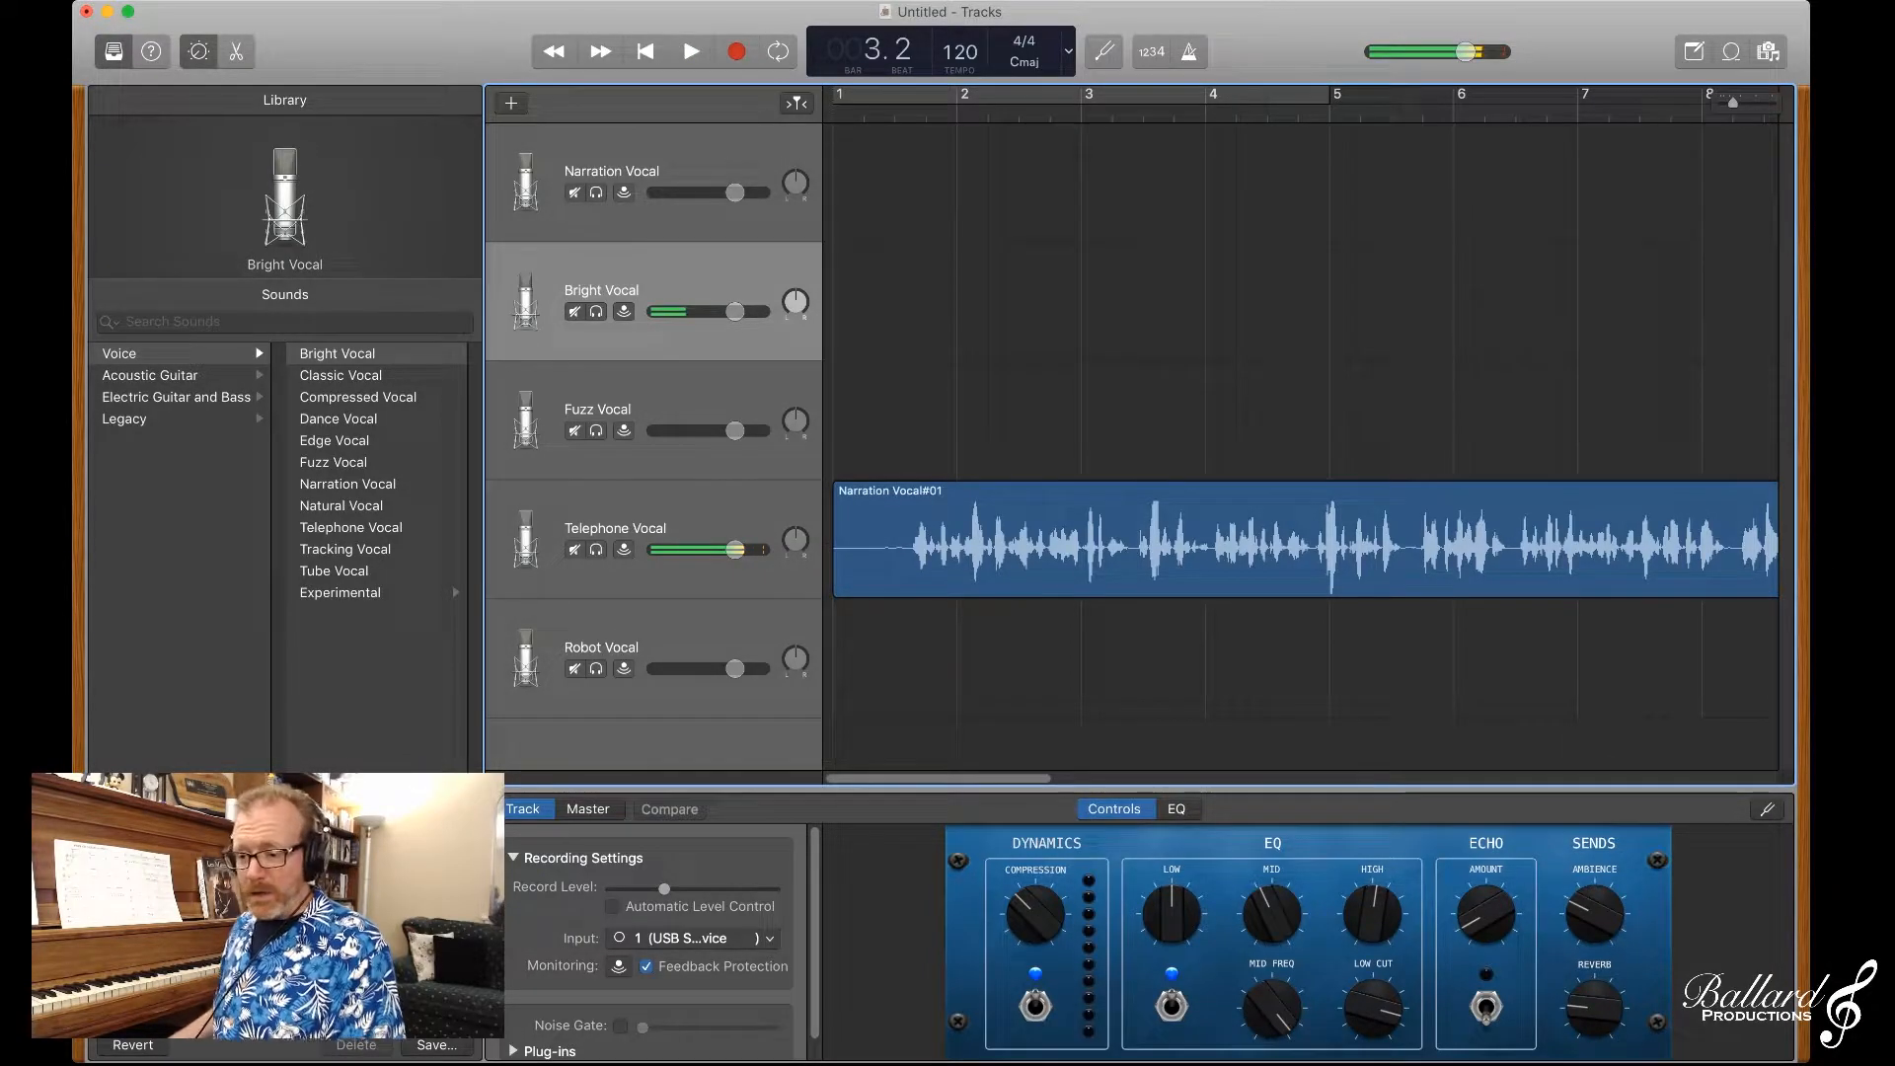
Step: Move the narration region onto the Robot Vocal track and play part of it
left_click_drag(878, 558, 881, 677)
key("space")
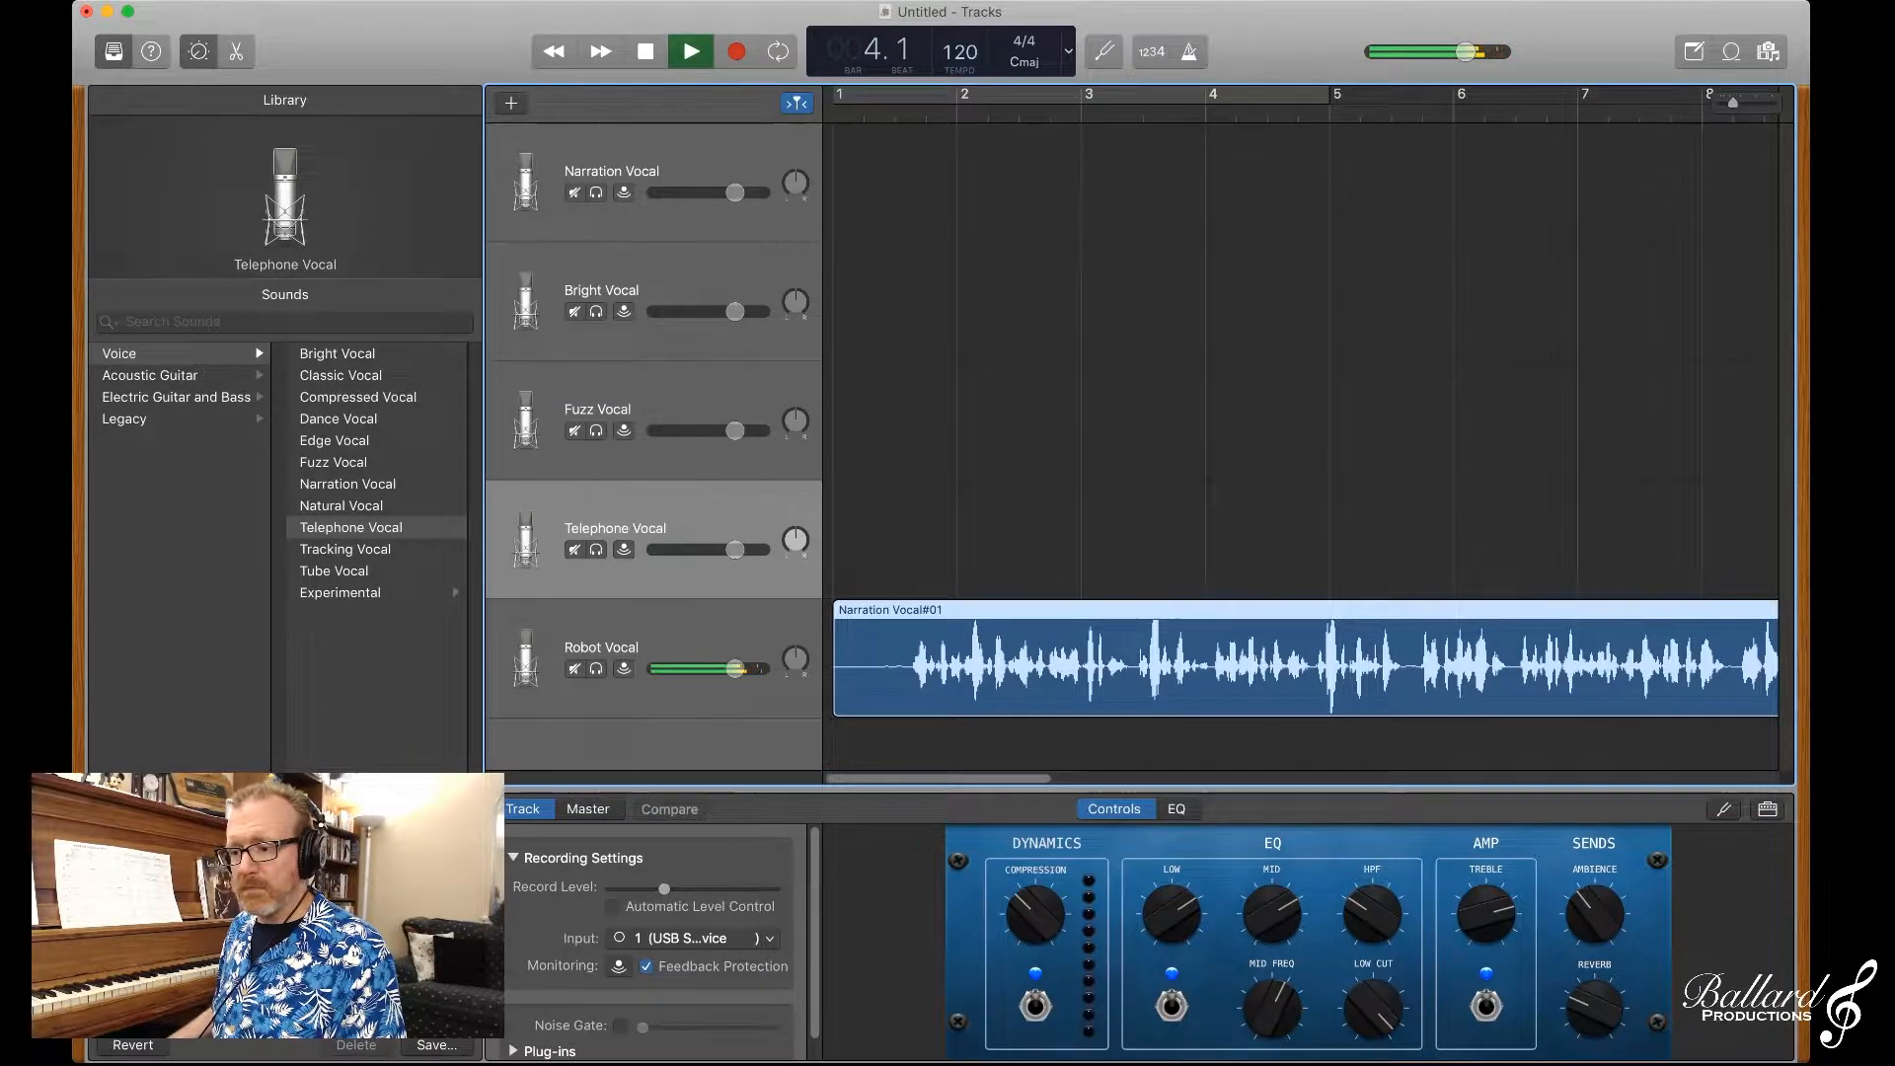
key("space")
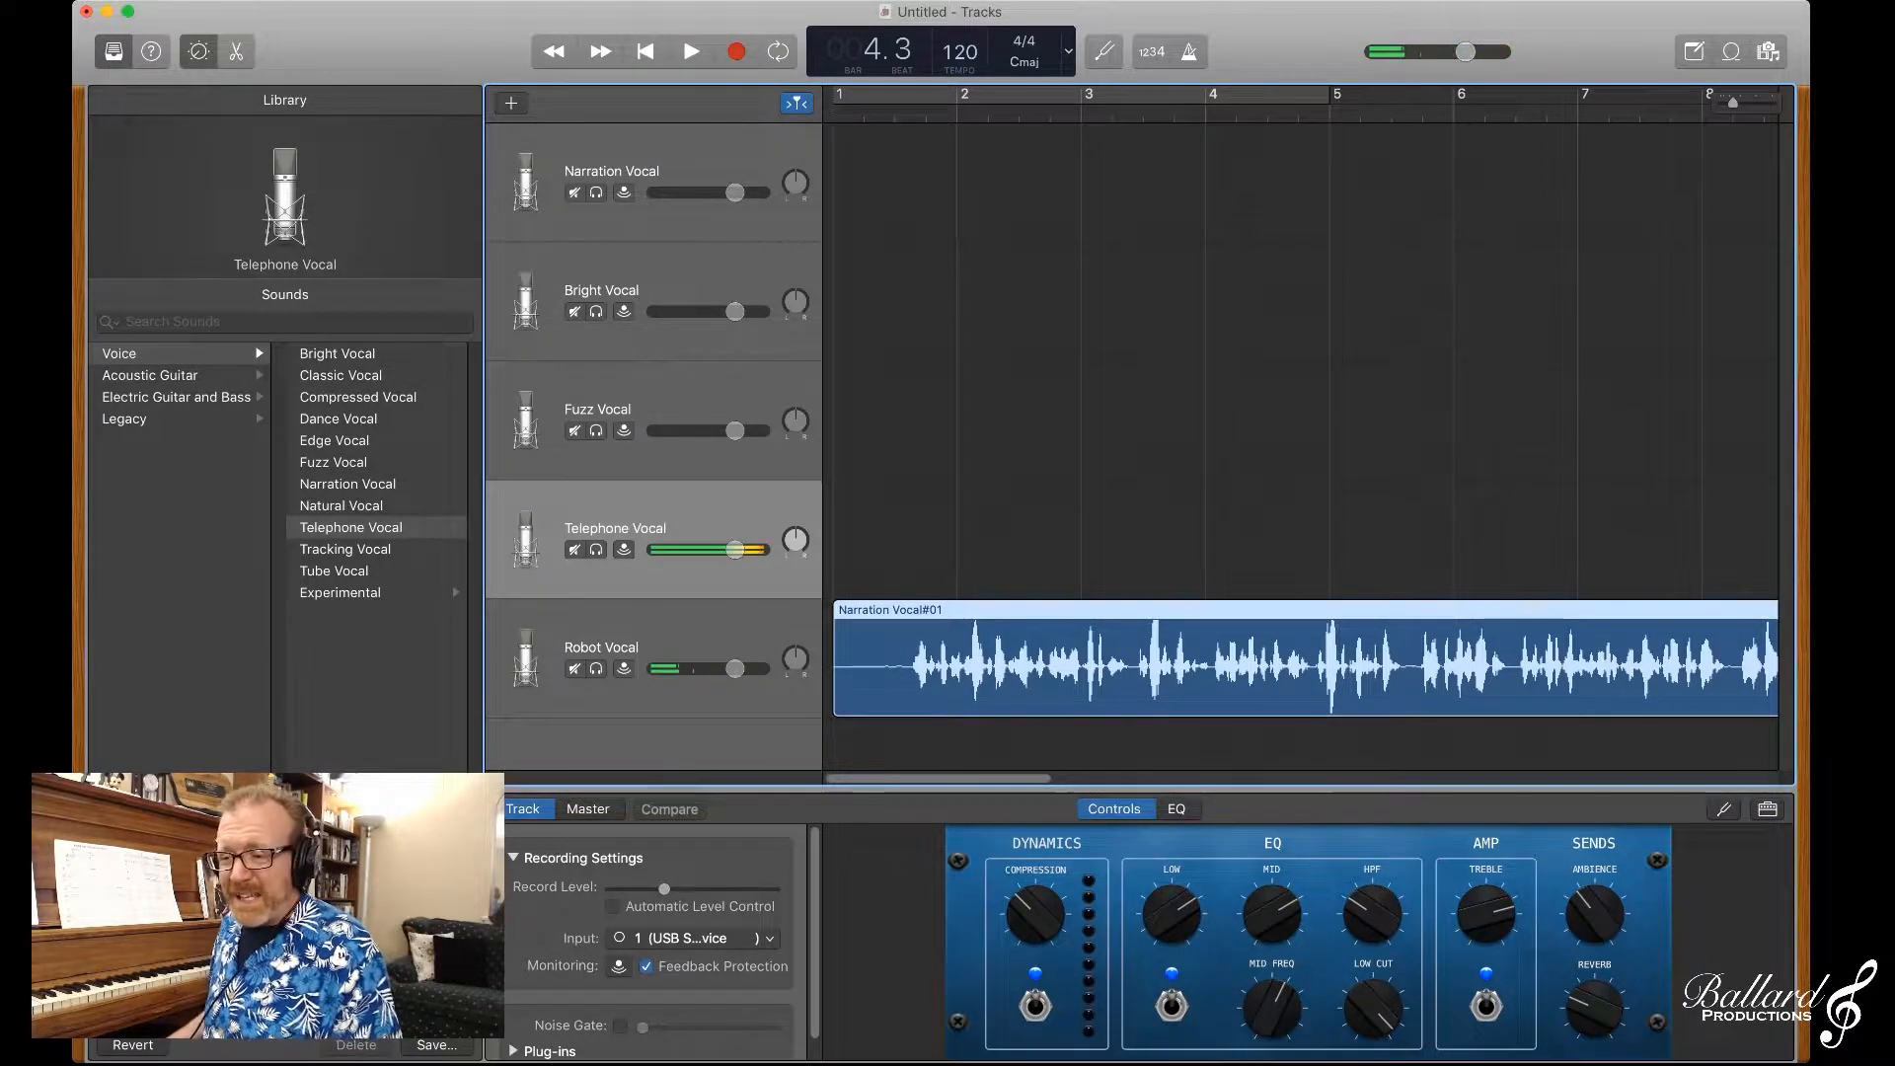
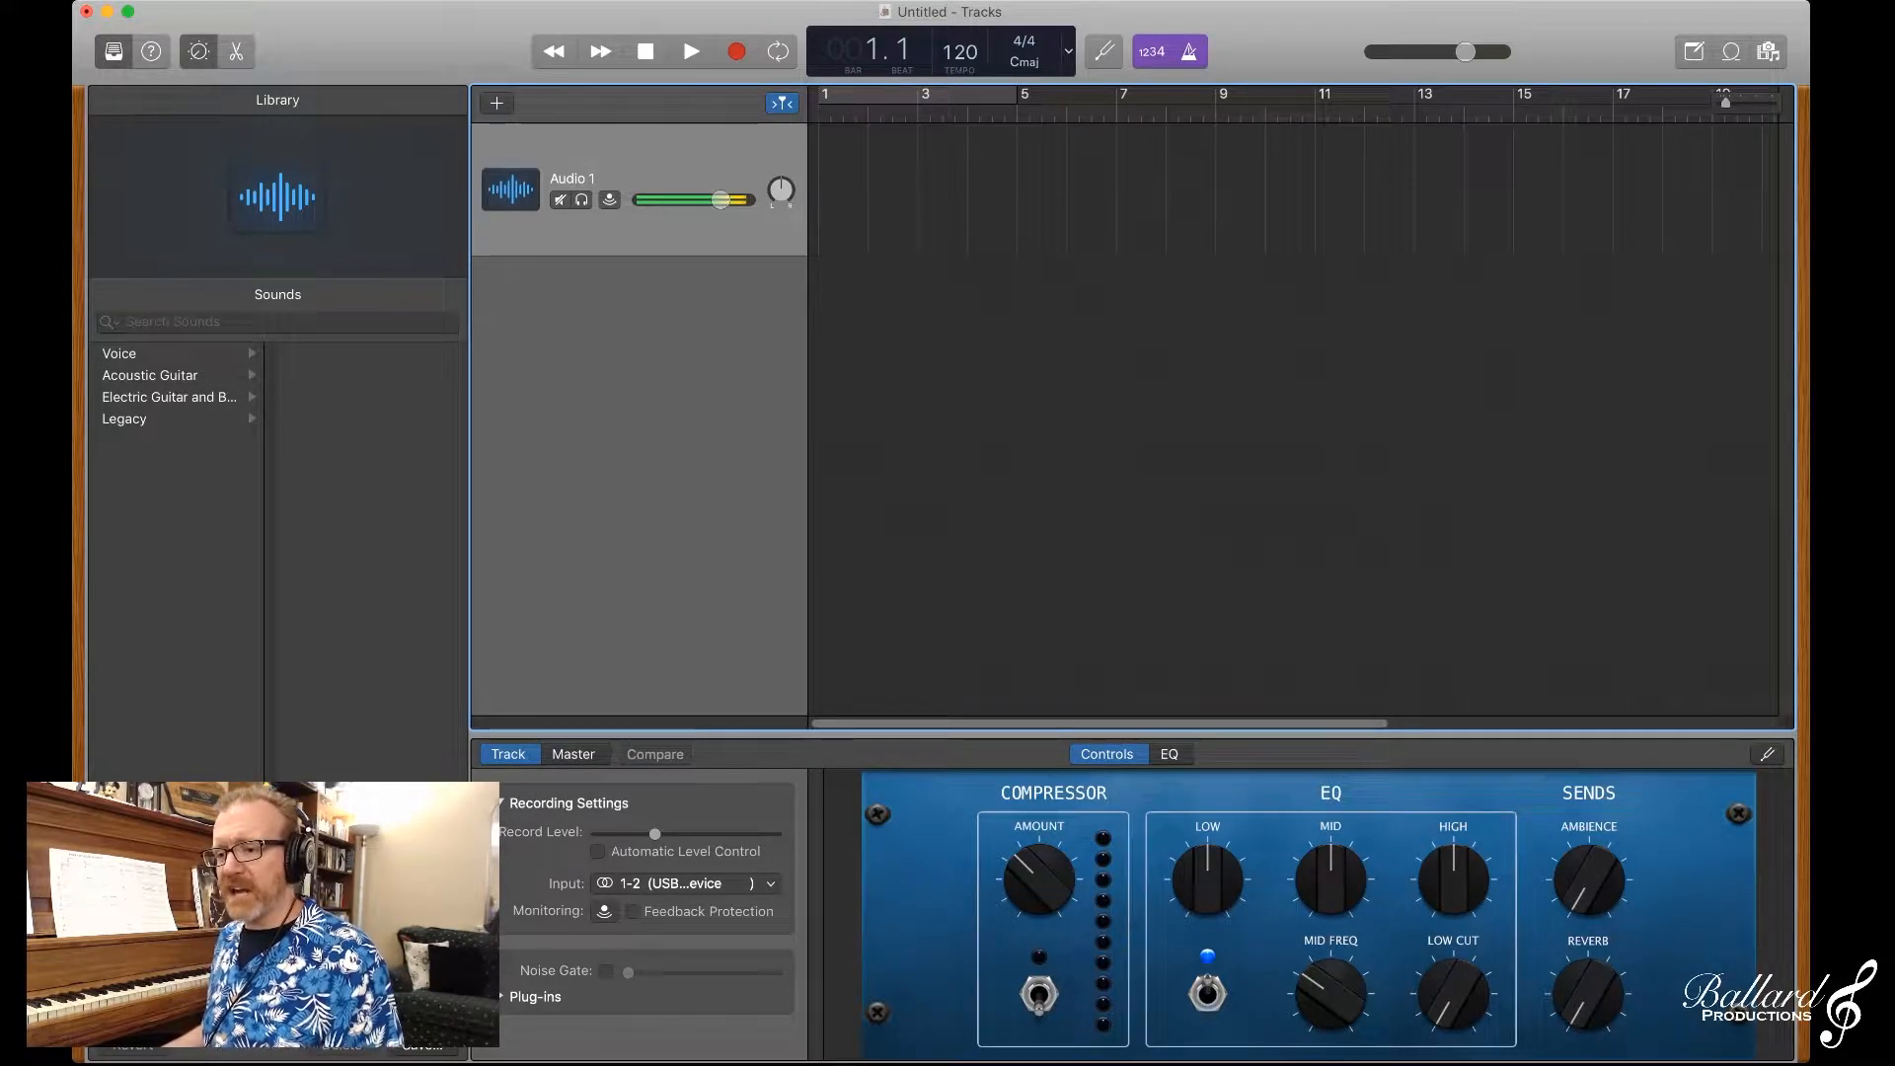
Step: Rename the Audio 1 track as Top Part
double_click(572, 179)
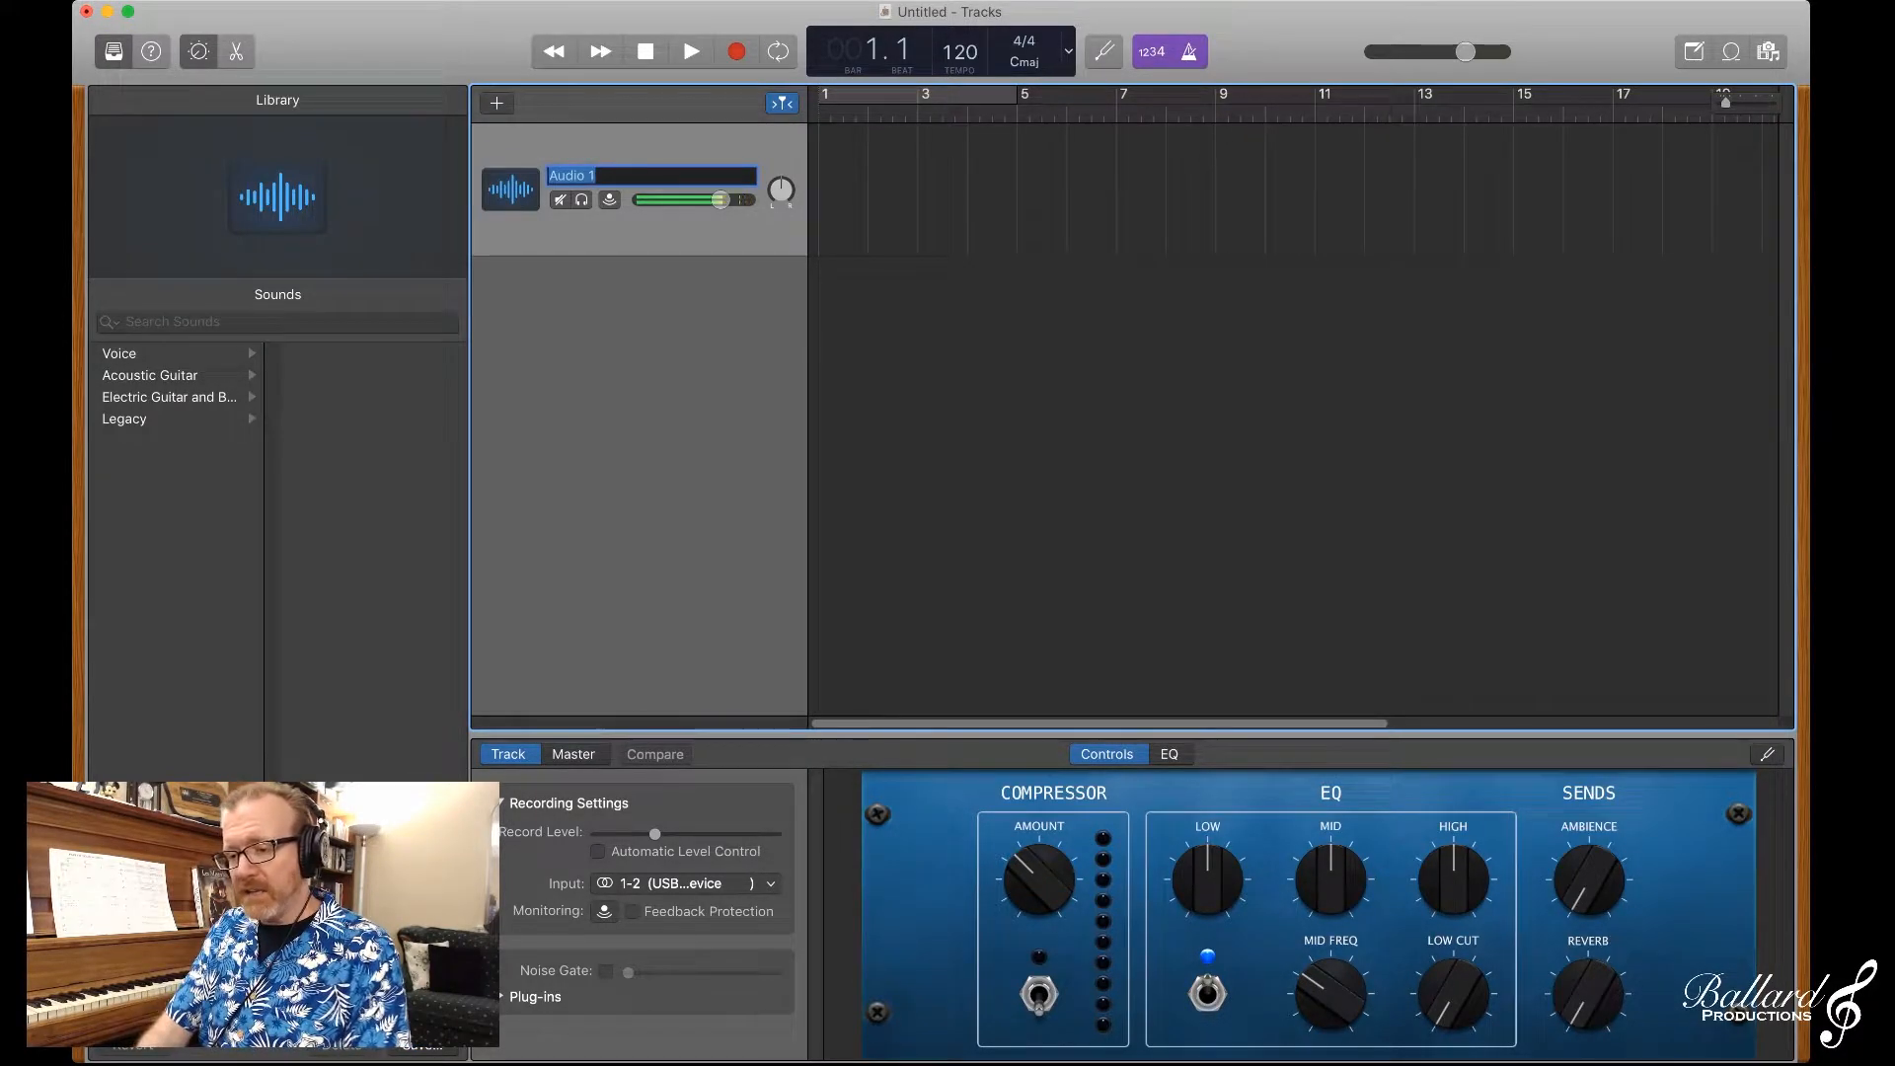
type("Top Part")
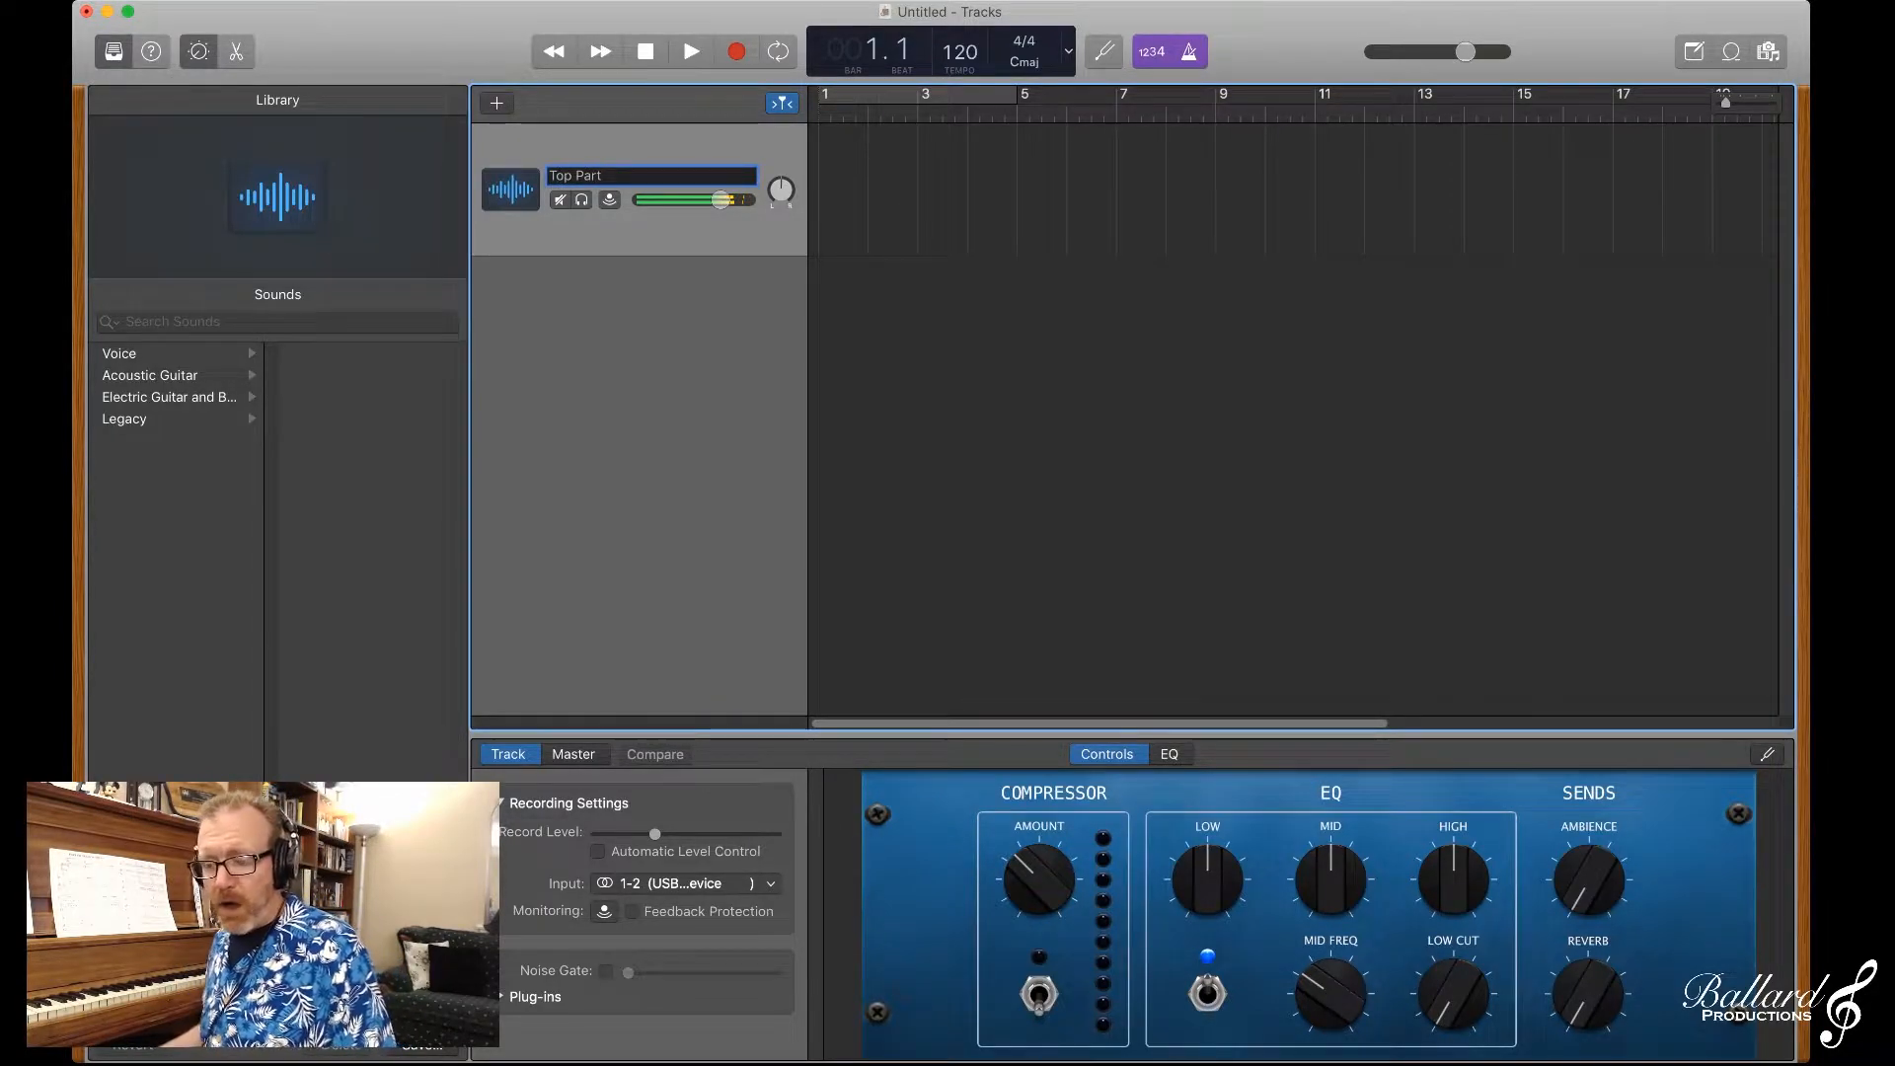
key("Return")
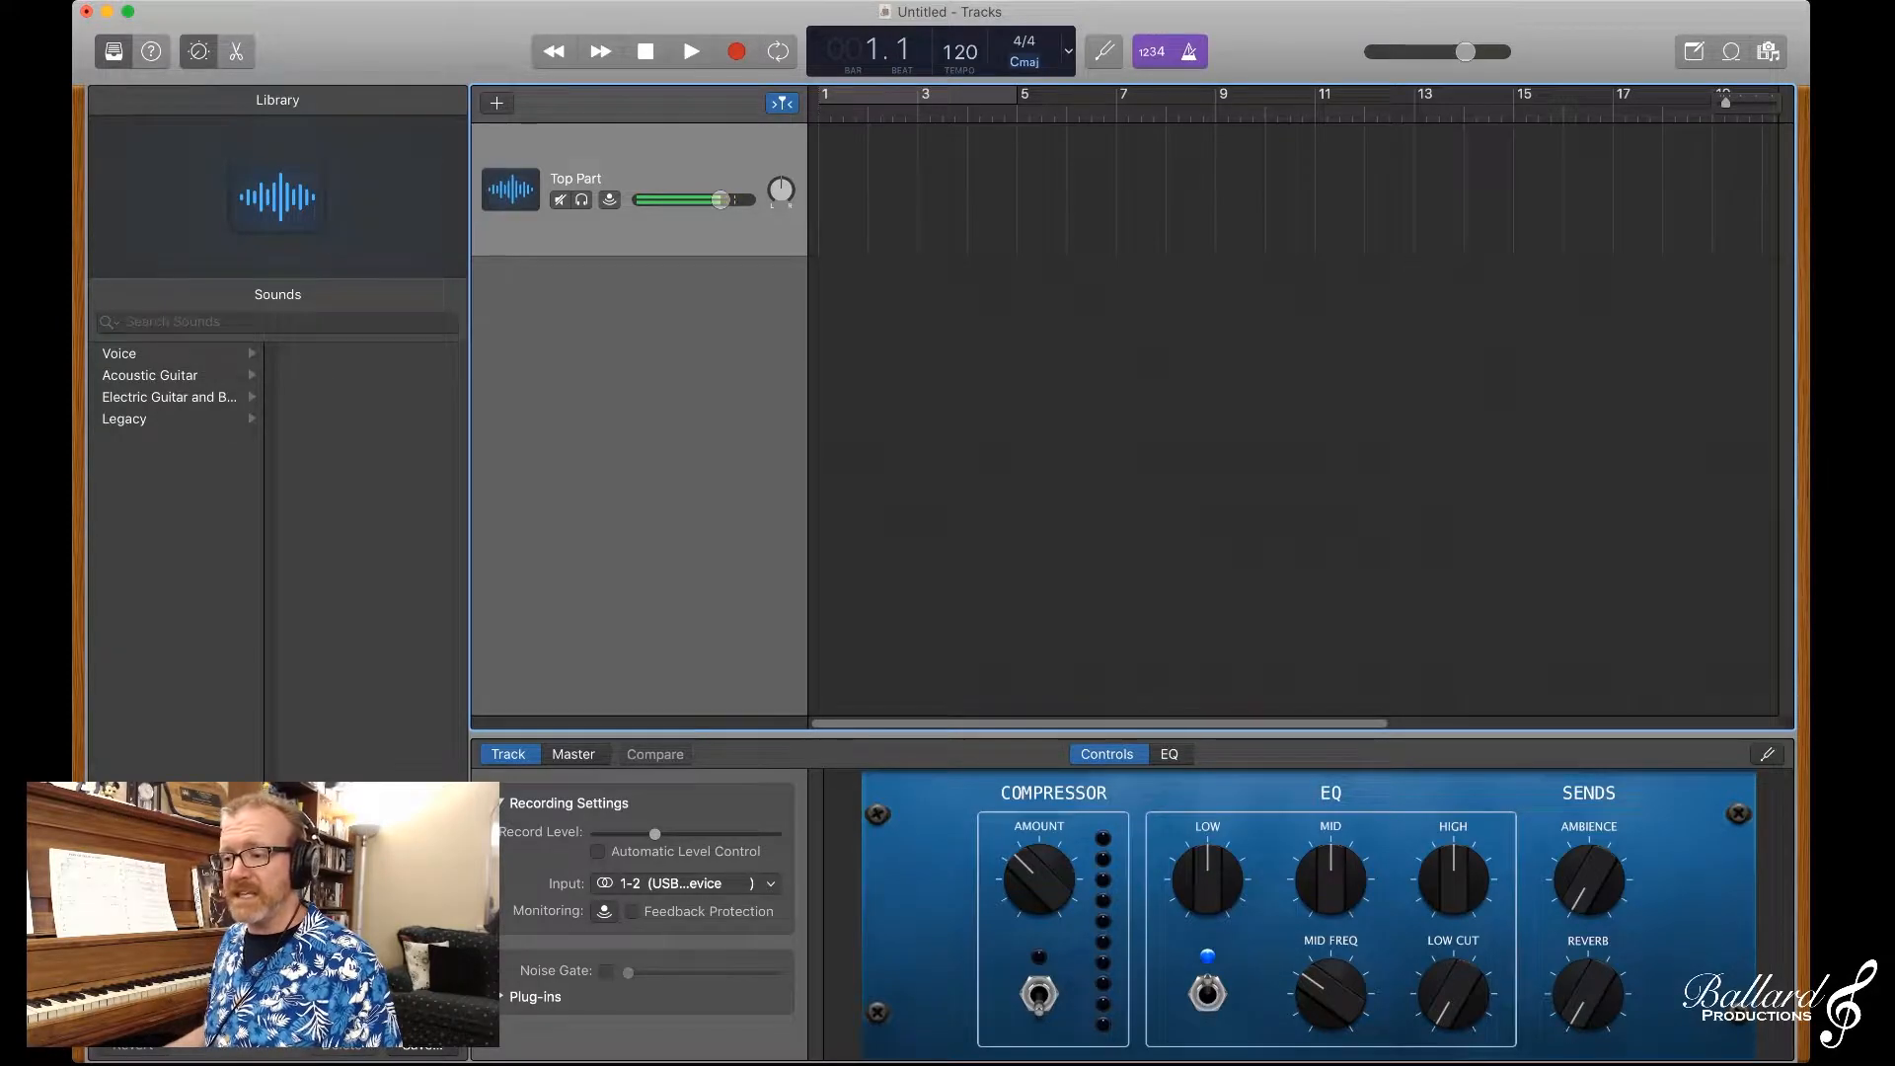
Step: Cycle the transport display through its beats and time, beats-only, and time-only modes
left_click(1025, 62)
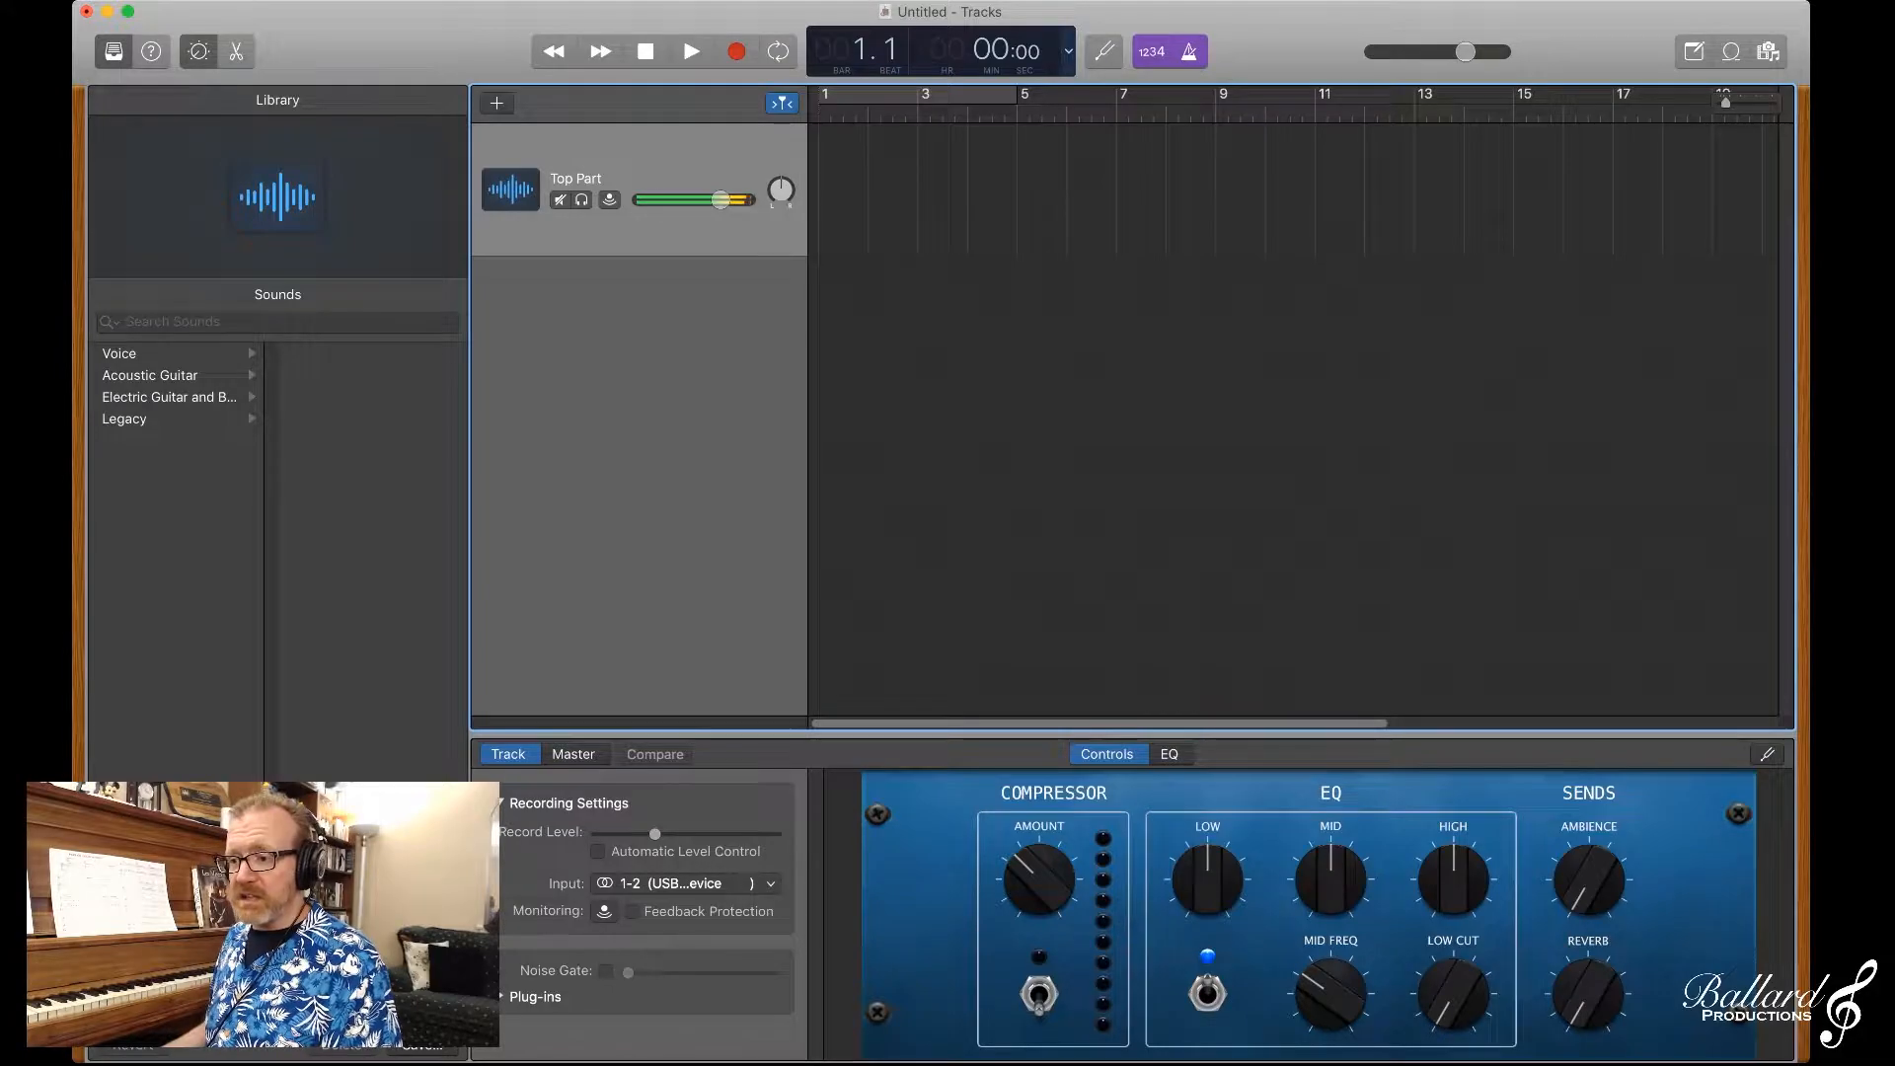
left_click(1068, 51)
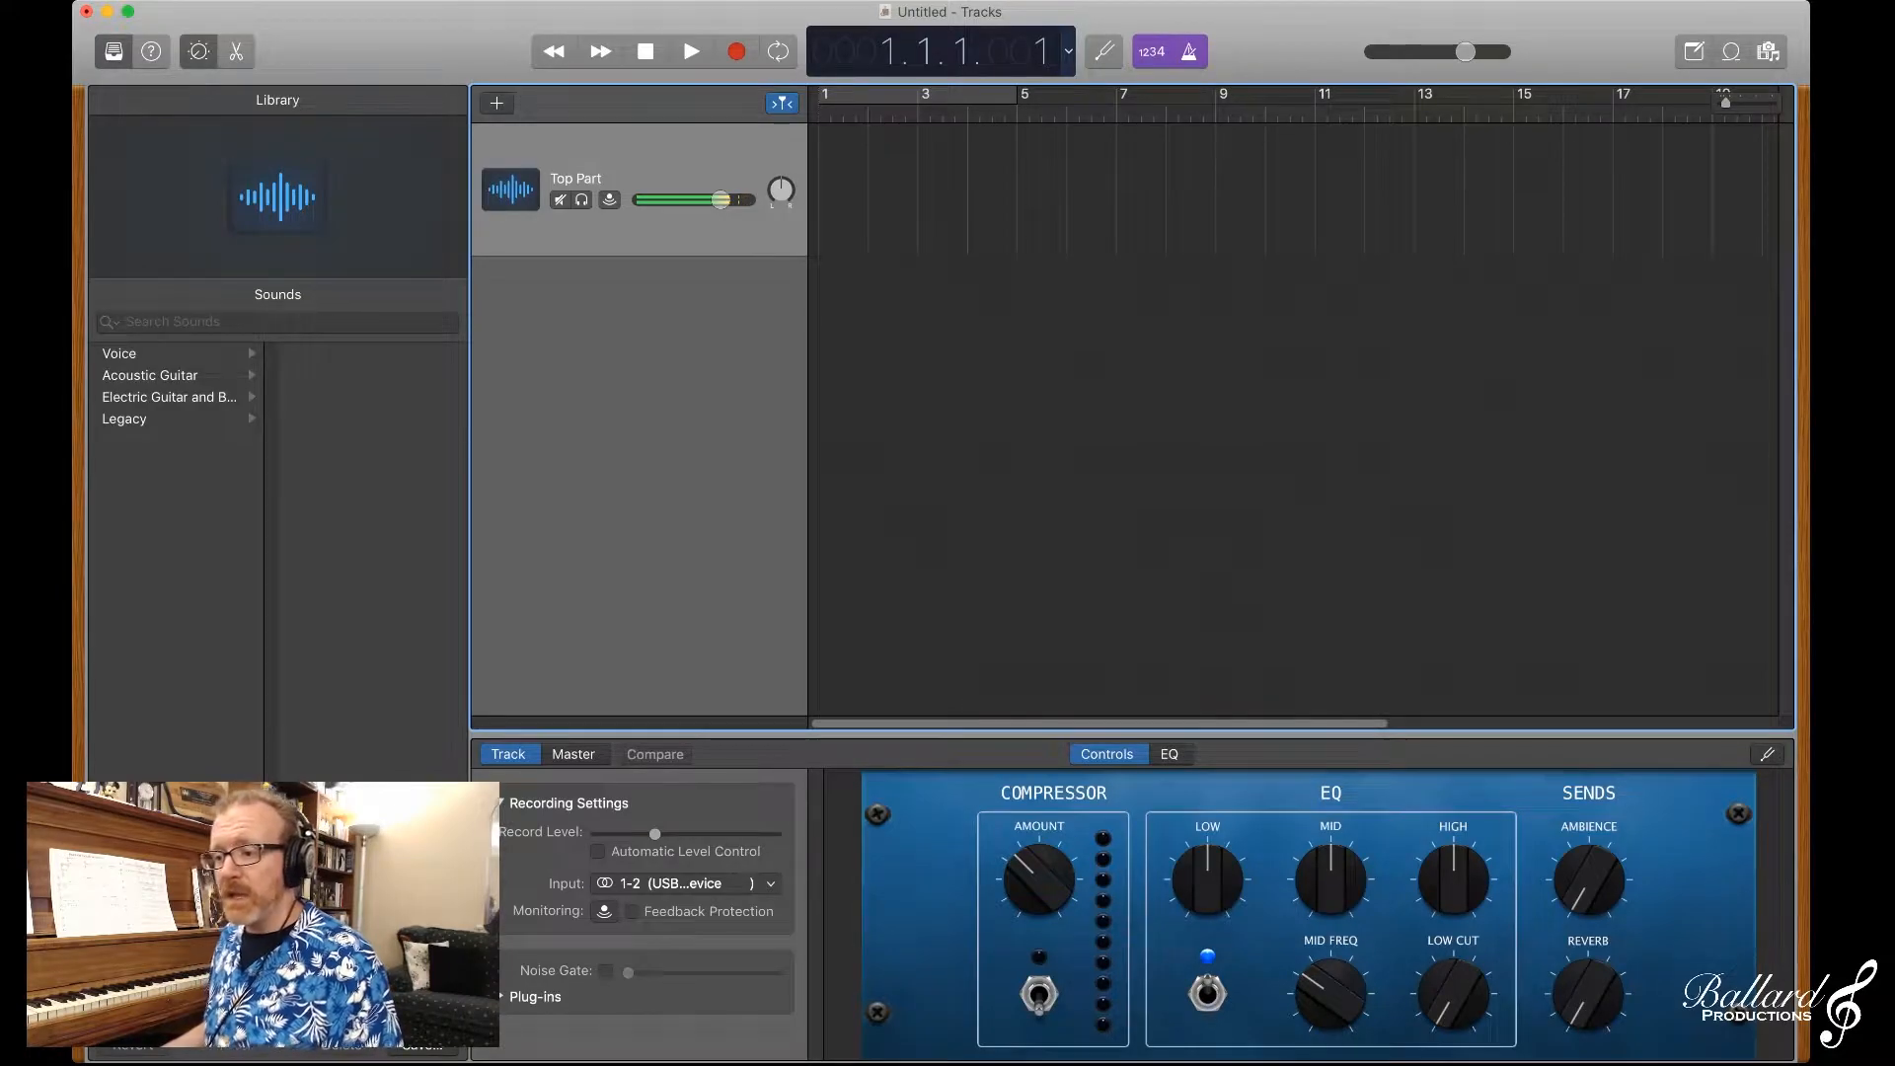
left_click(1068, 52)
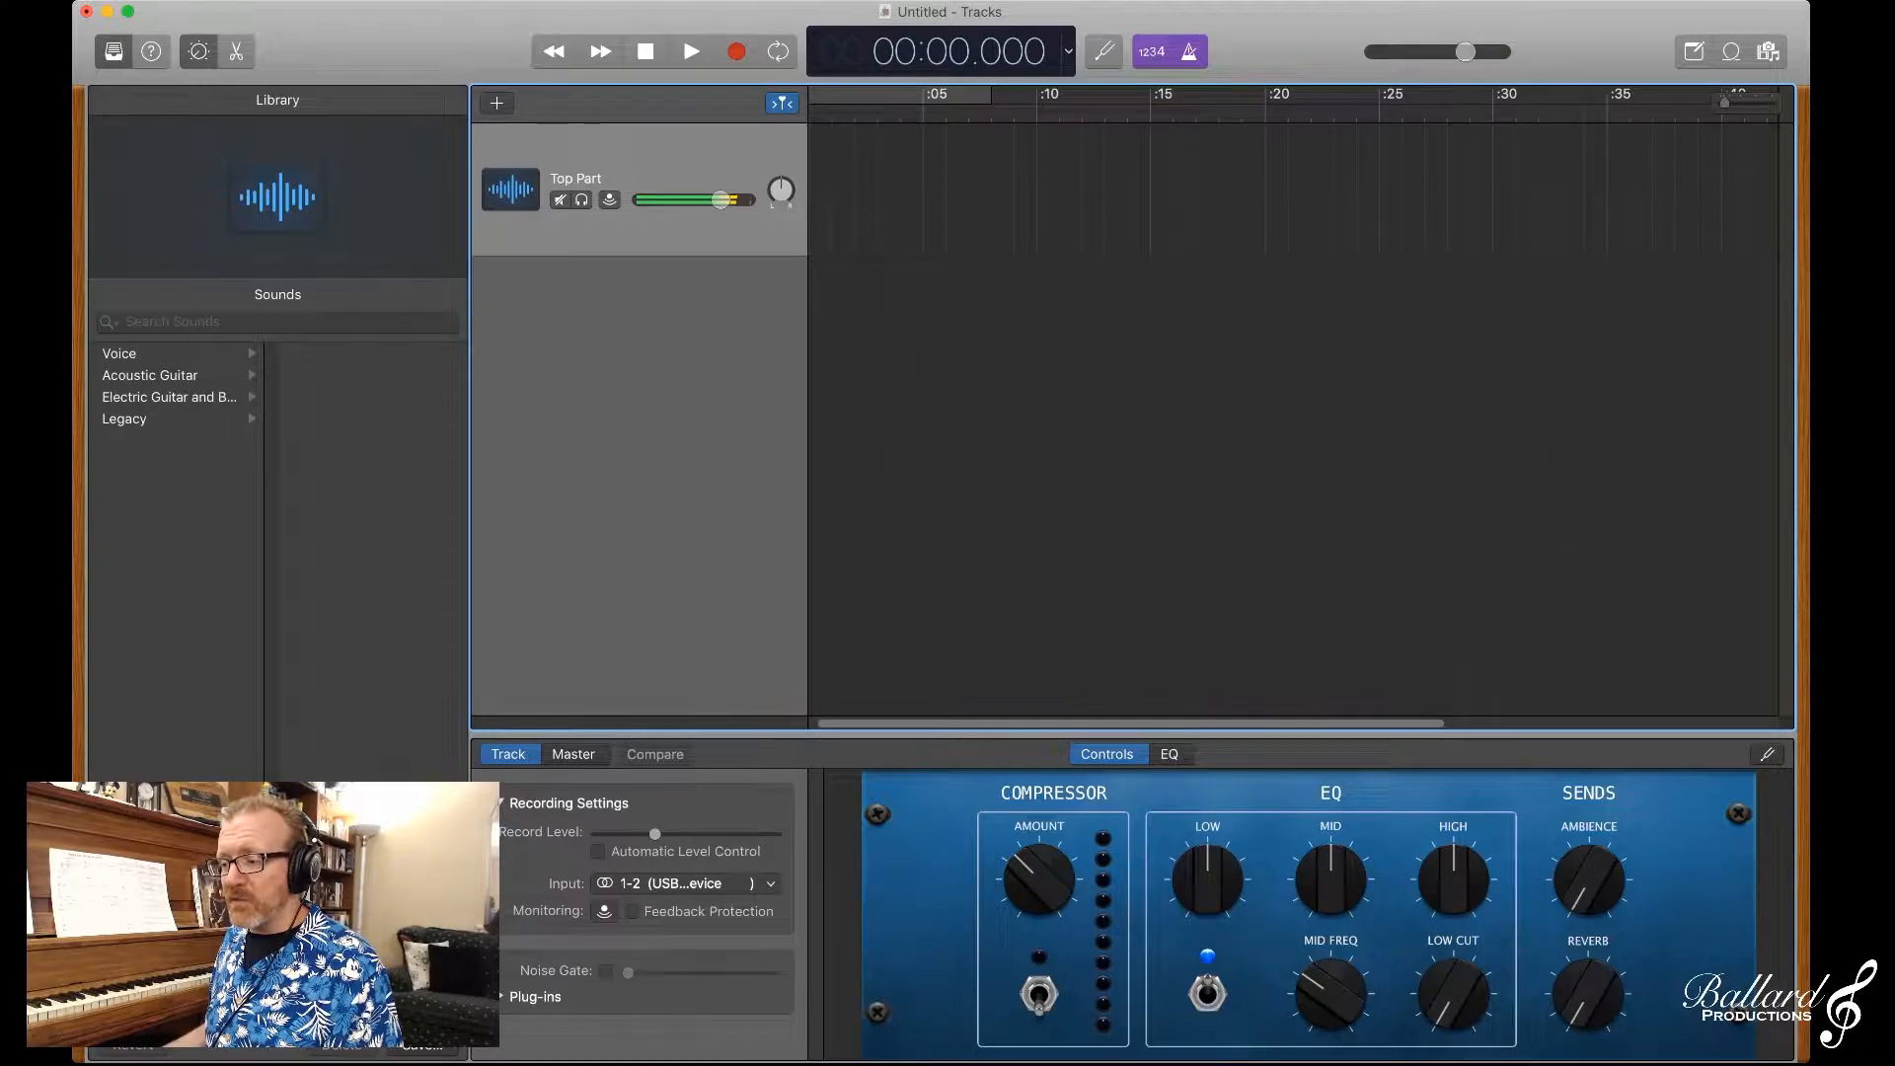
Step: Zoom the timeline in and out to examine the time ruler at different scales
key("super+Right")
key("super+Right")
key("super+Right")
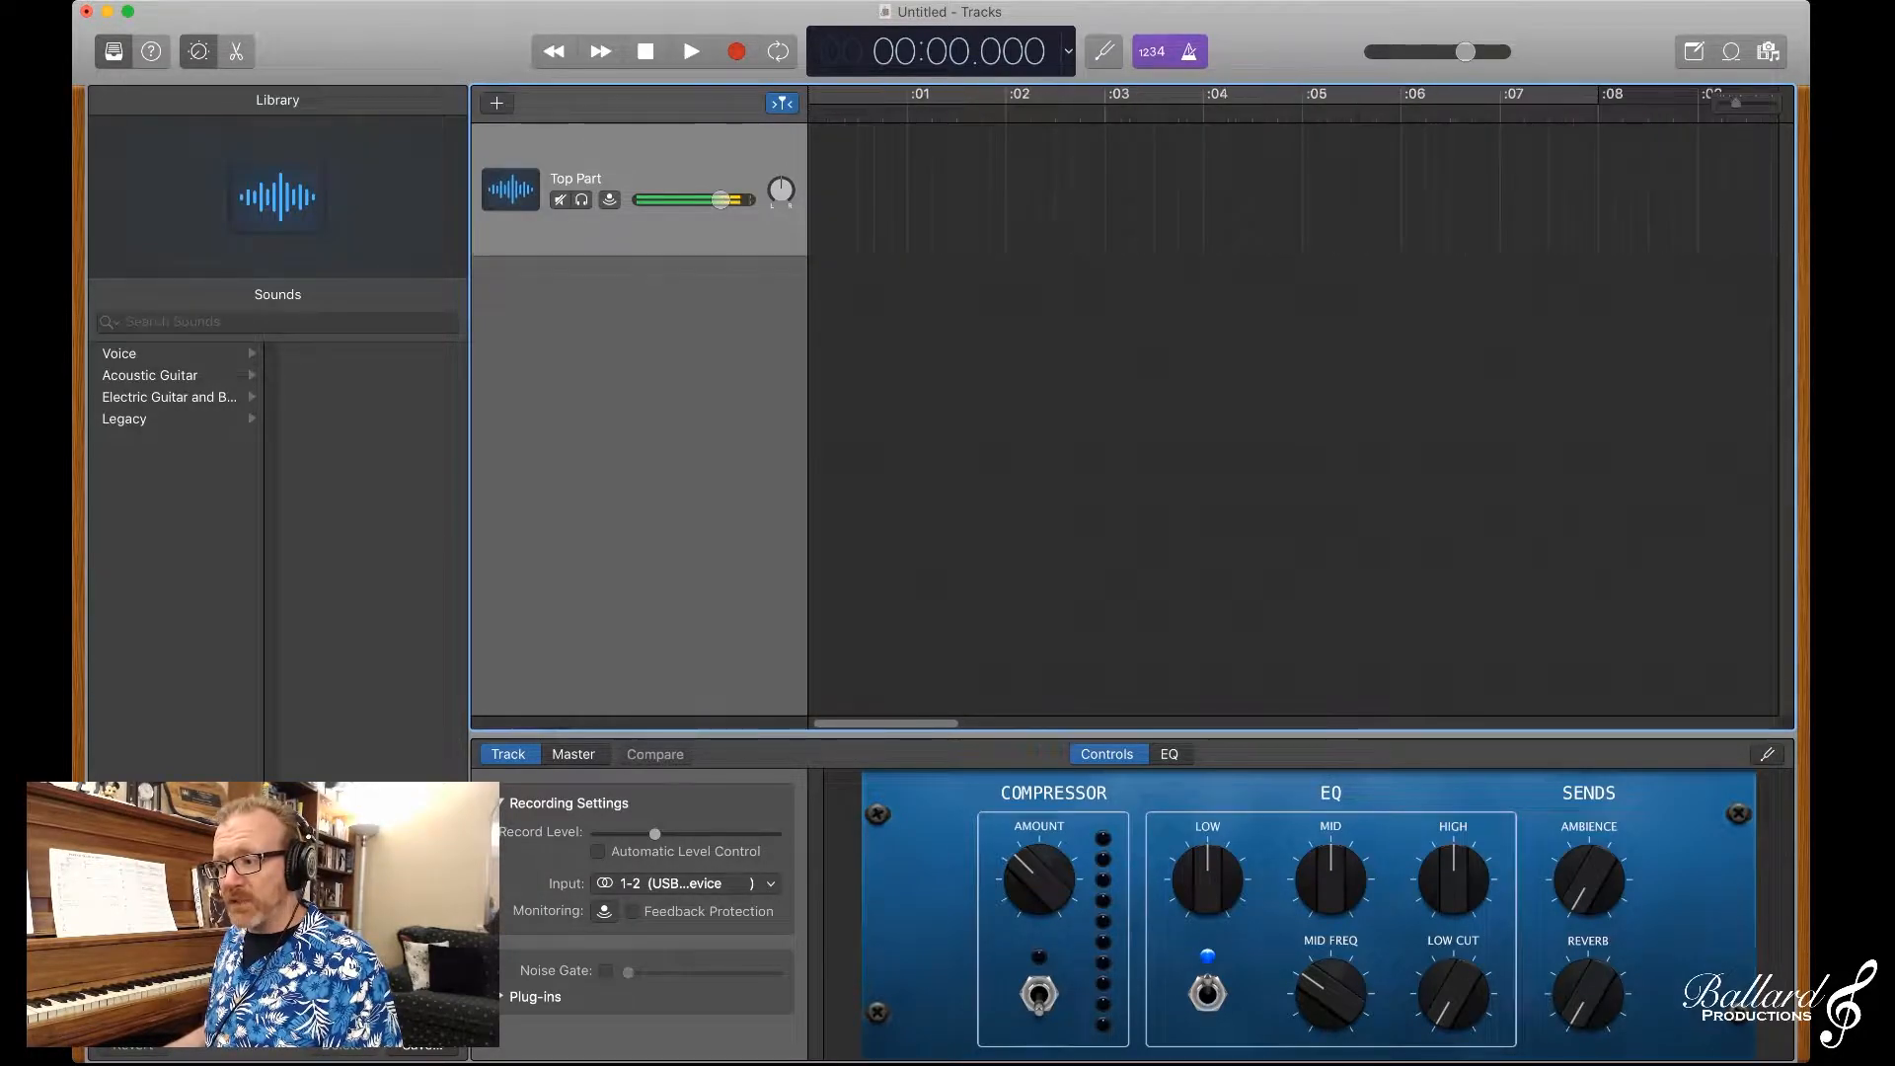
key("super+Left")
key("super+Left")
key("super+Left")
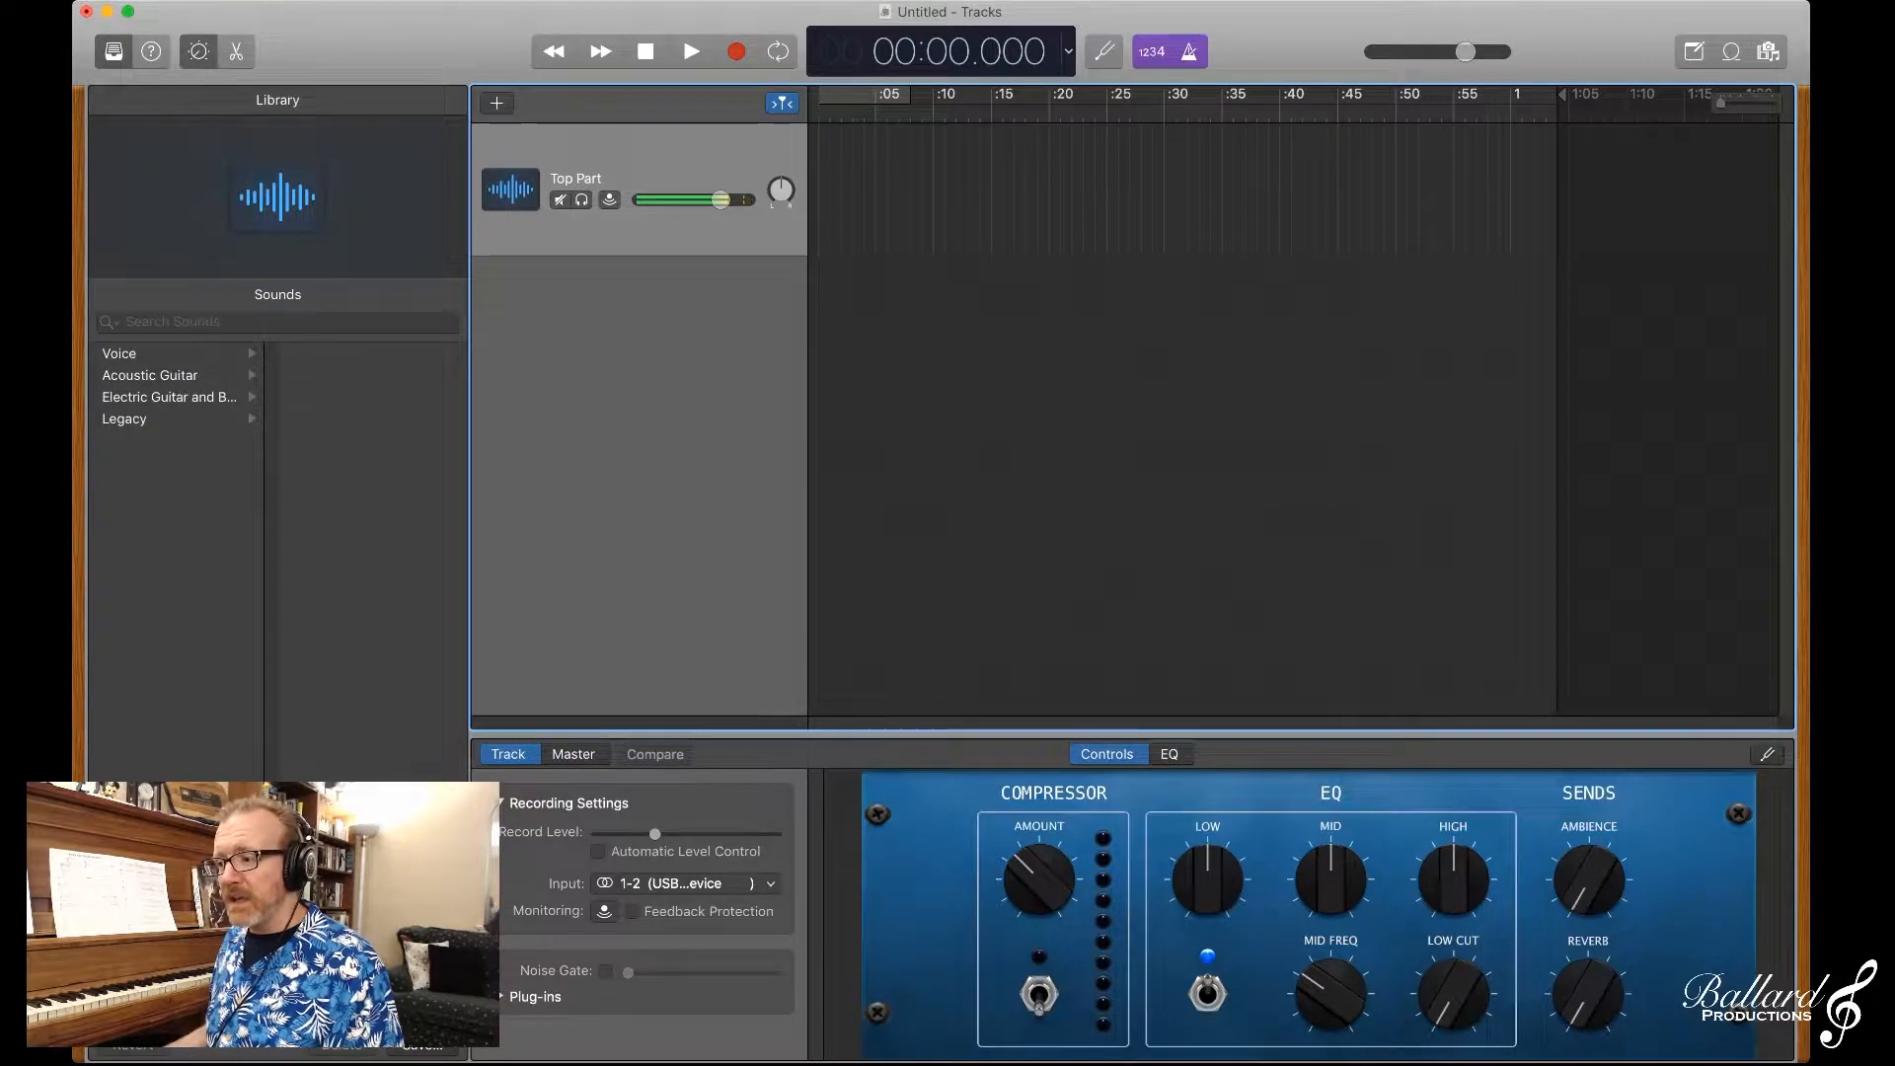
key("super+Right")
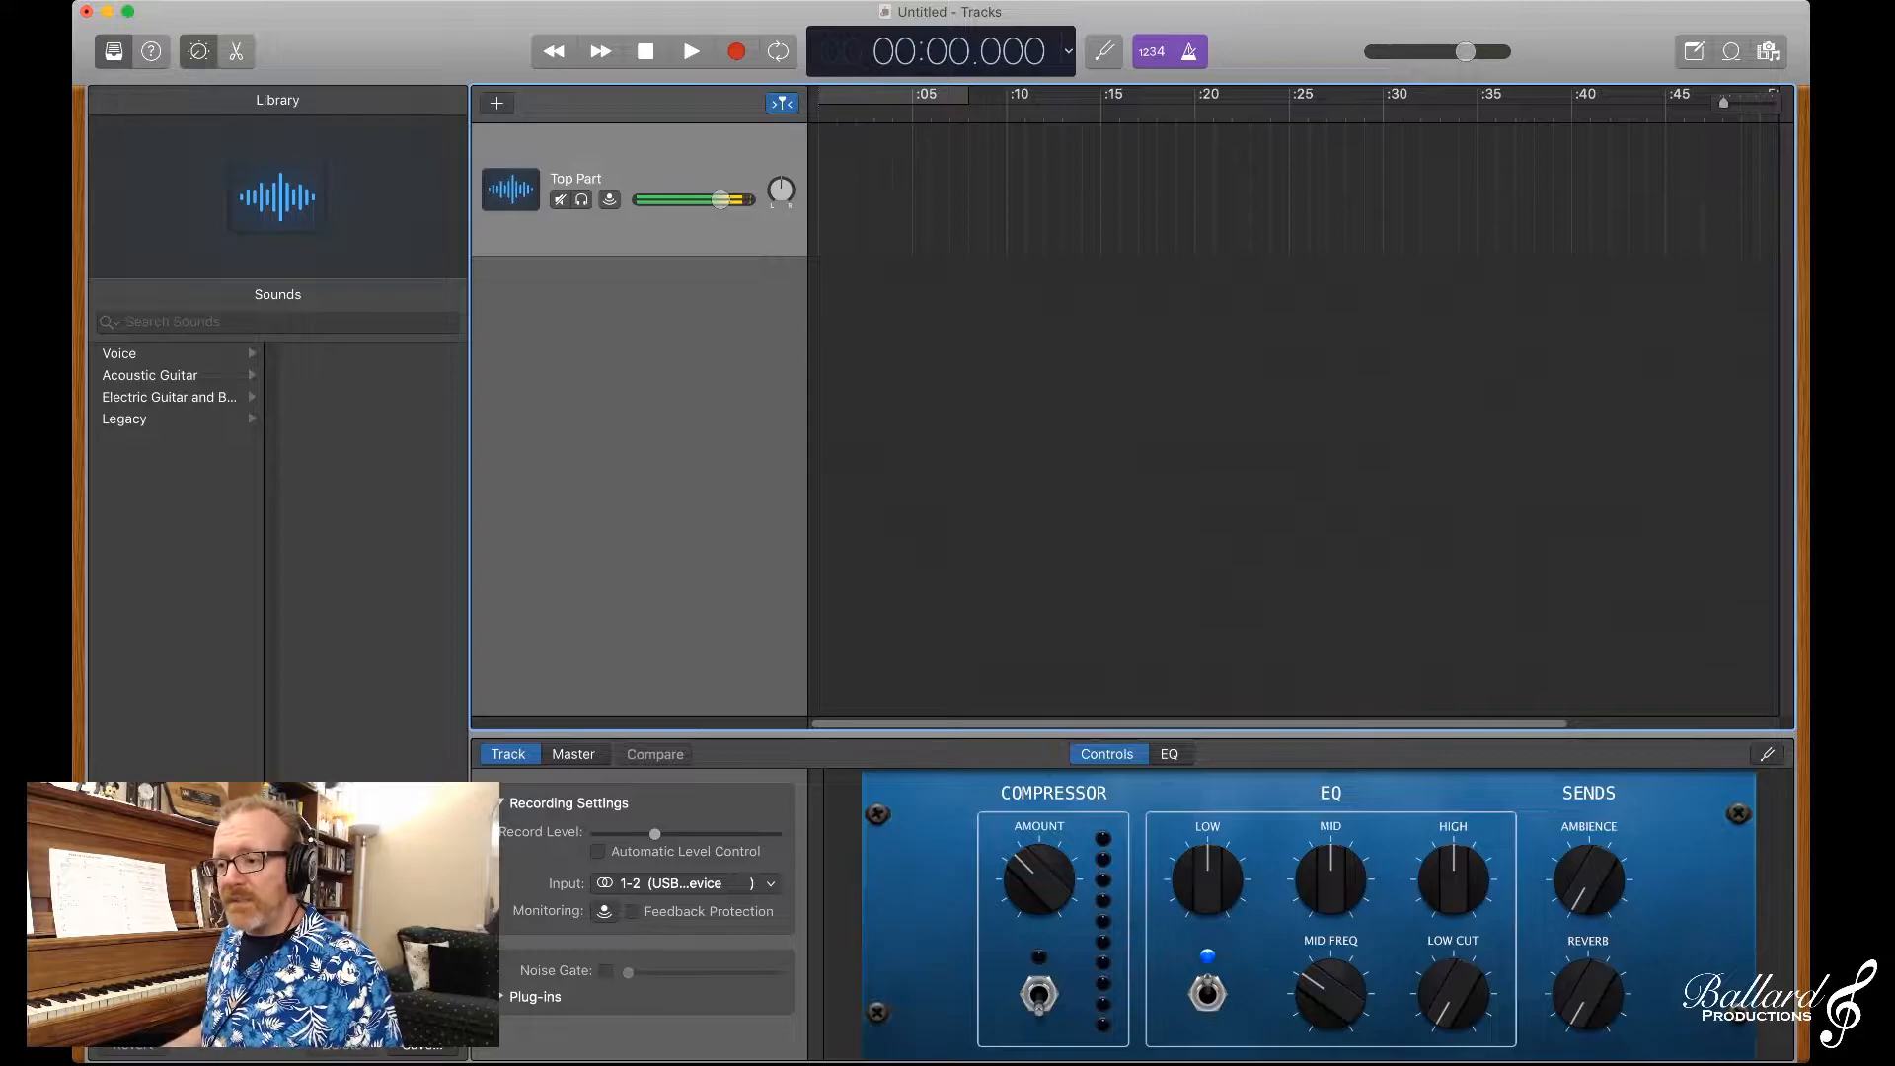
Step: Switch the transport display to beats and project information, and set the project key to F major
left_click(1068, 51)
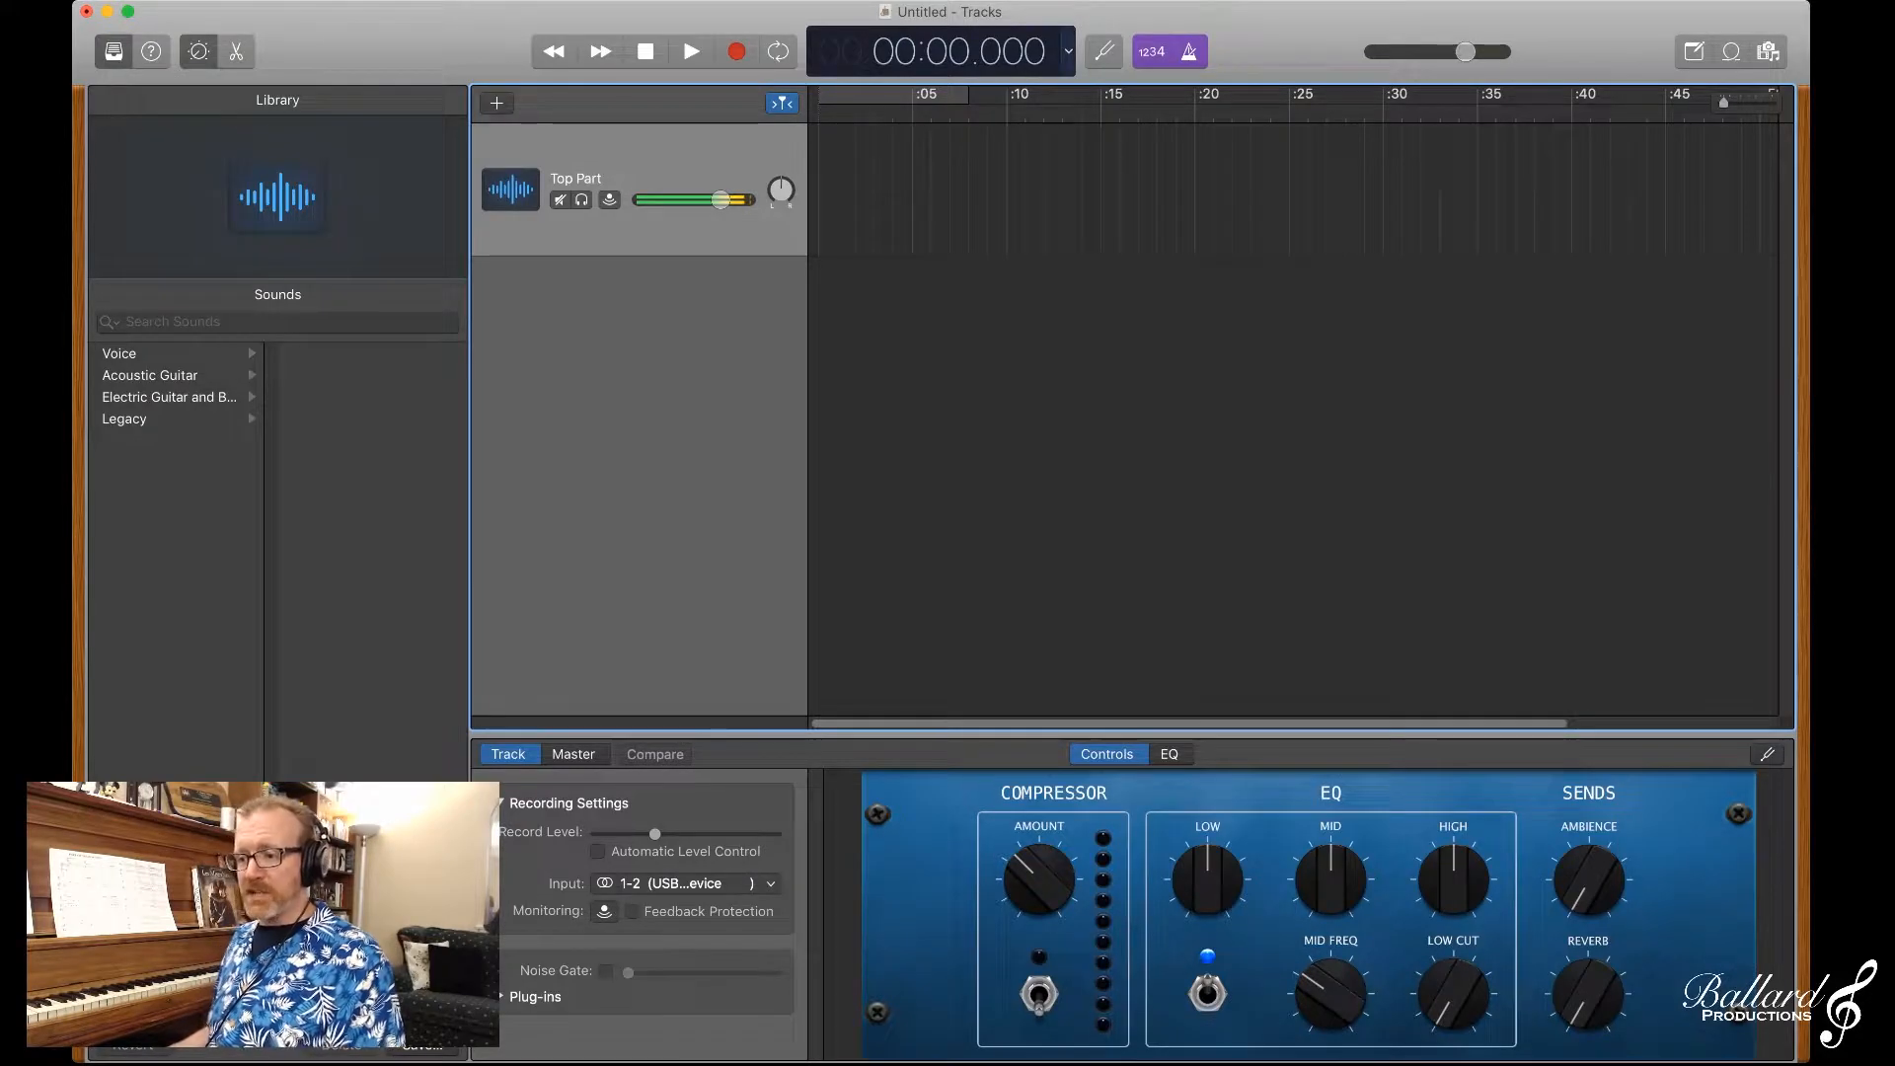
left_click(1115, 87)
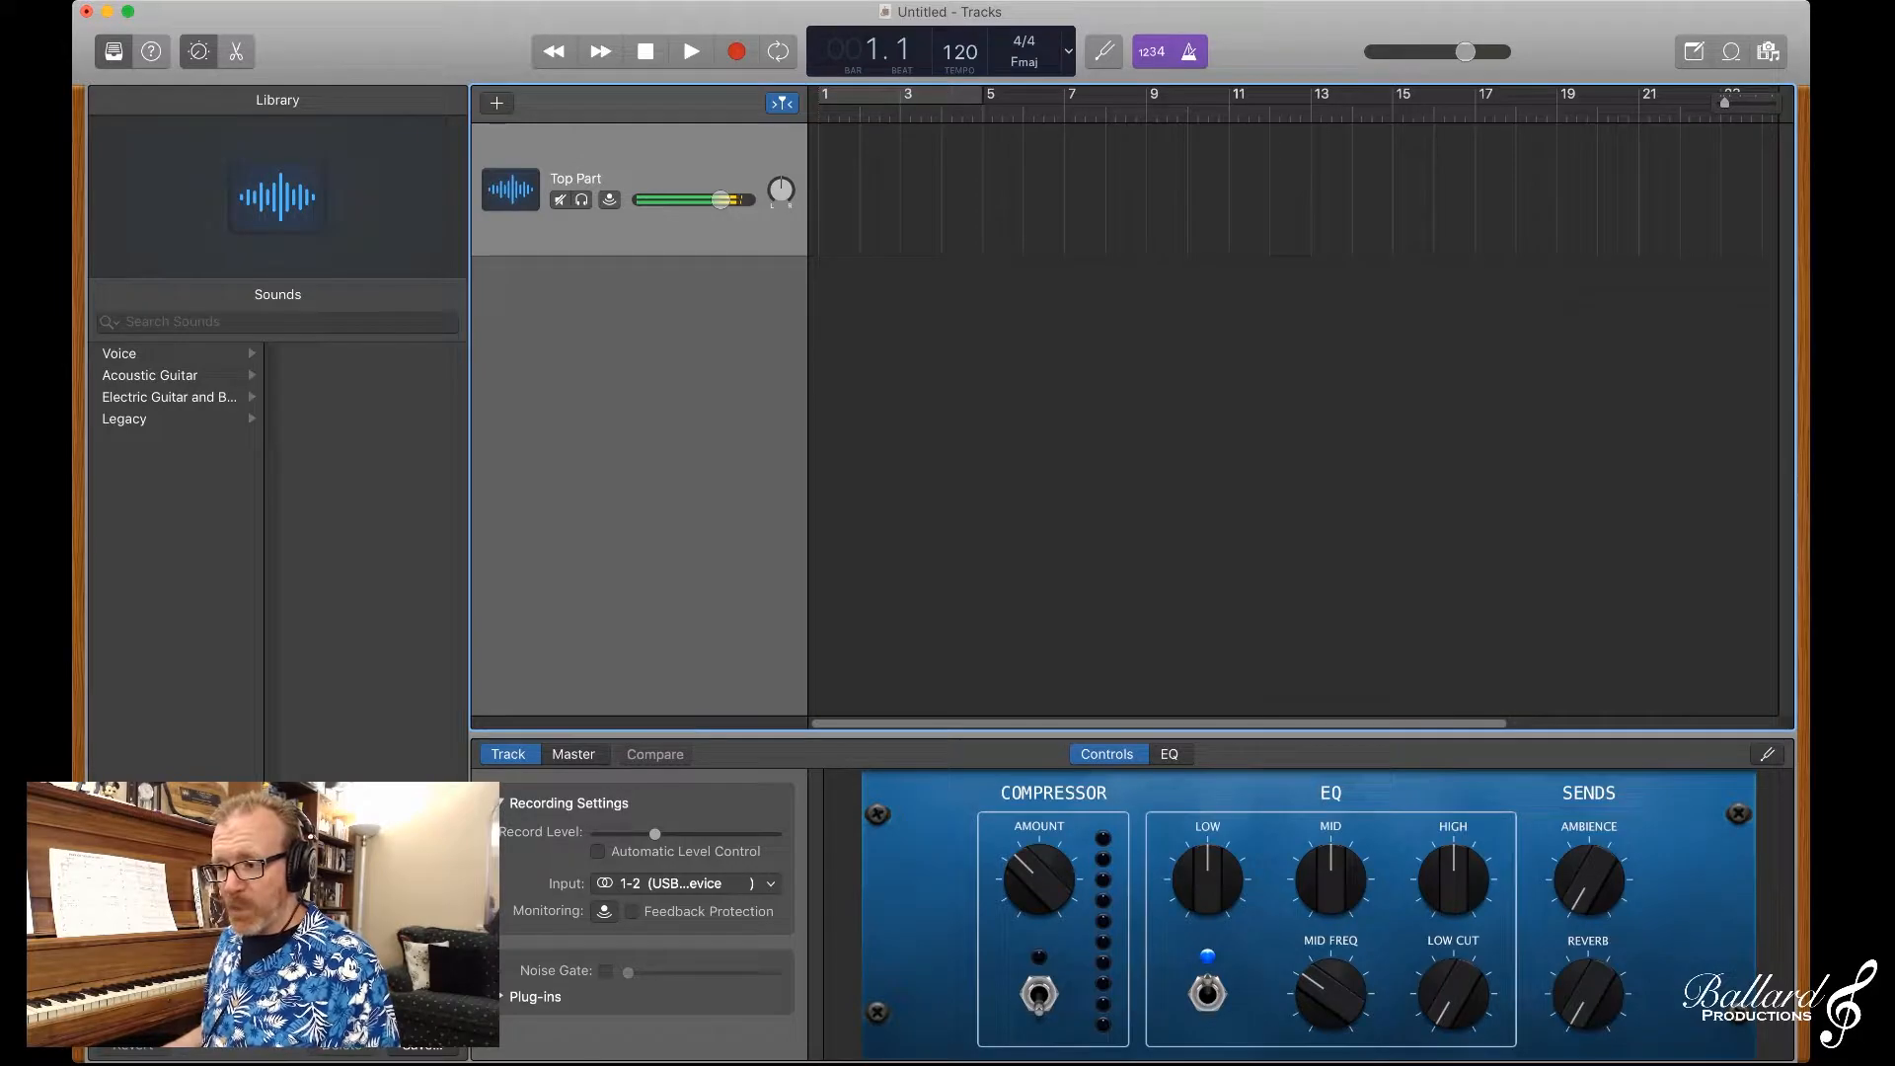
Step: Record a take on the Top Part track from bar 1 into bar 5 with the count-in and metronome on
key("shift+k")
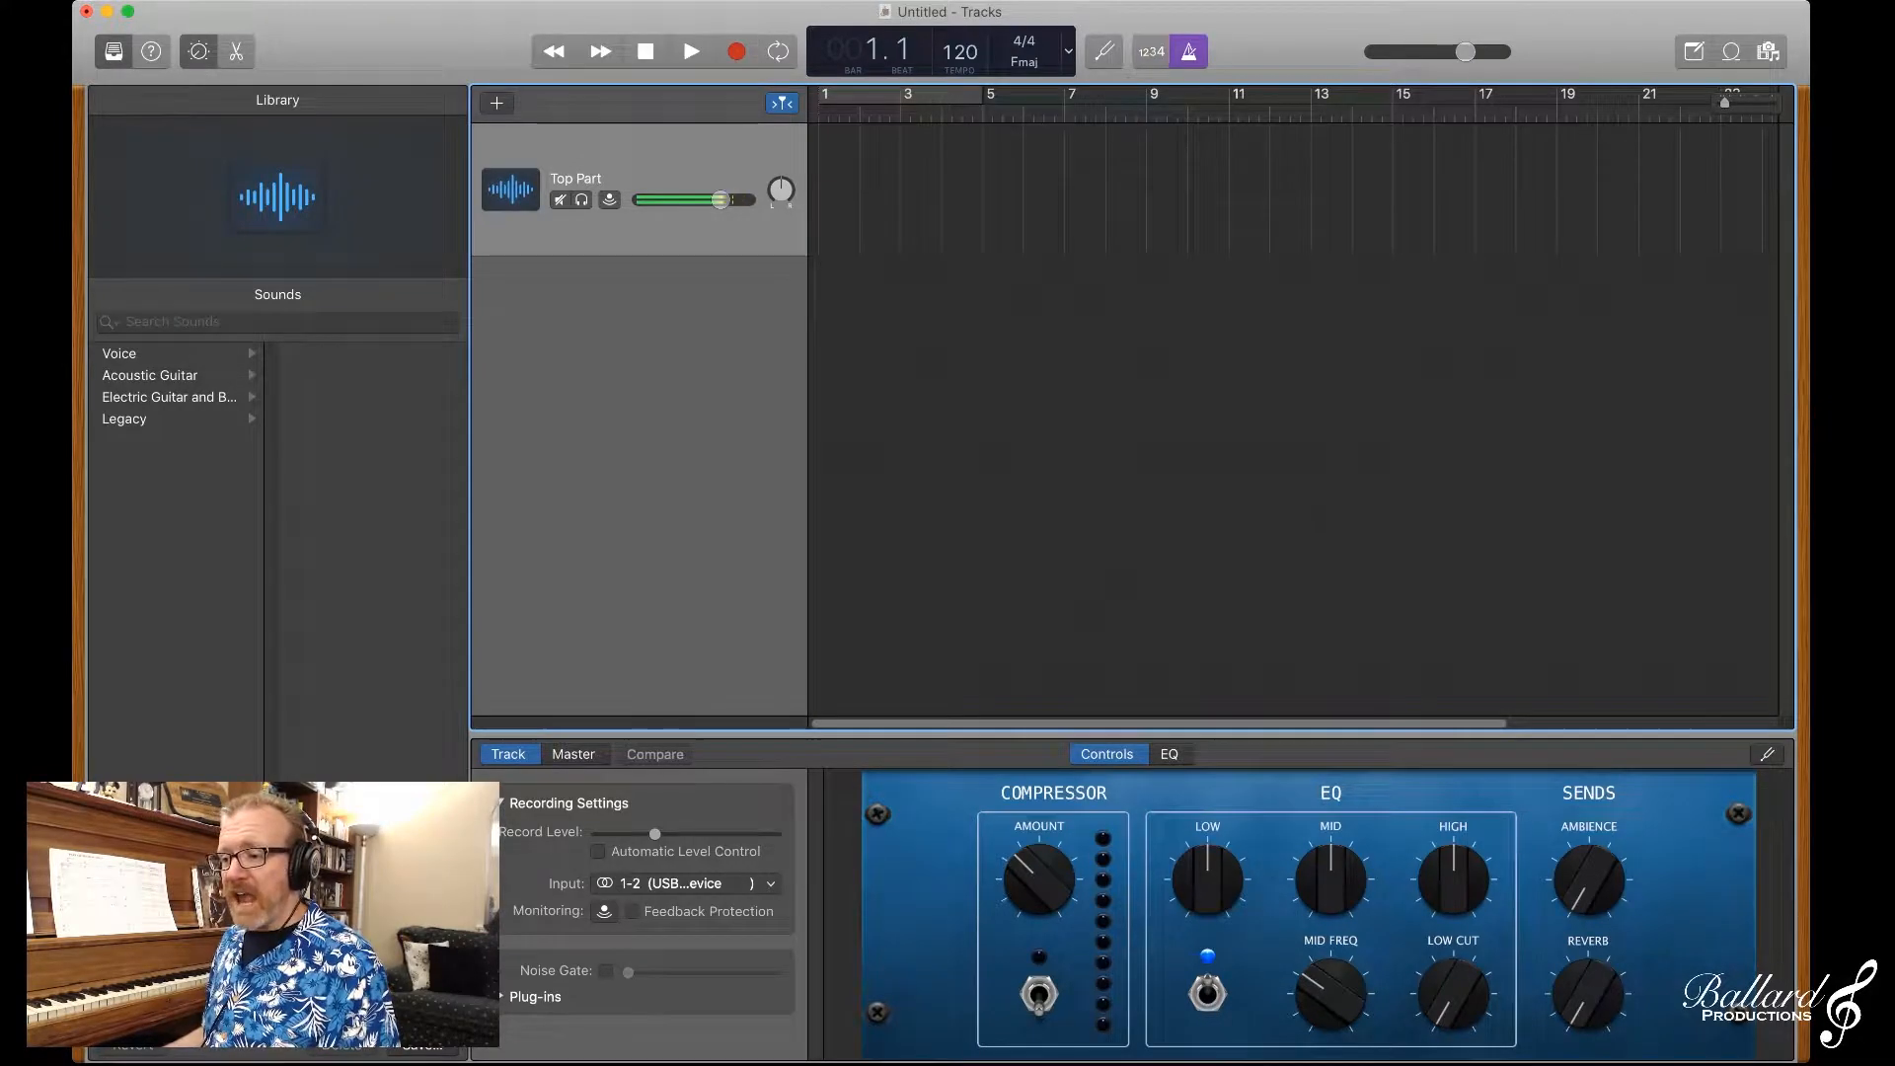
key("shift+k")
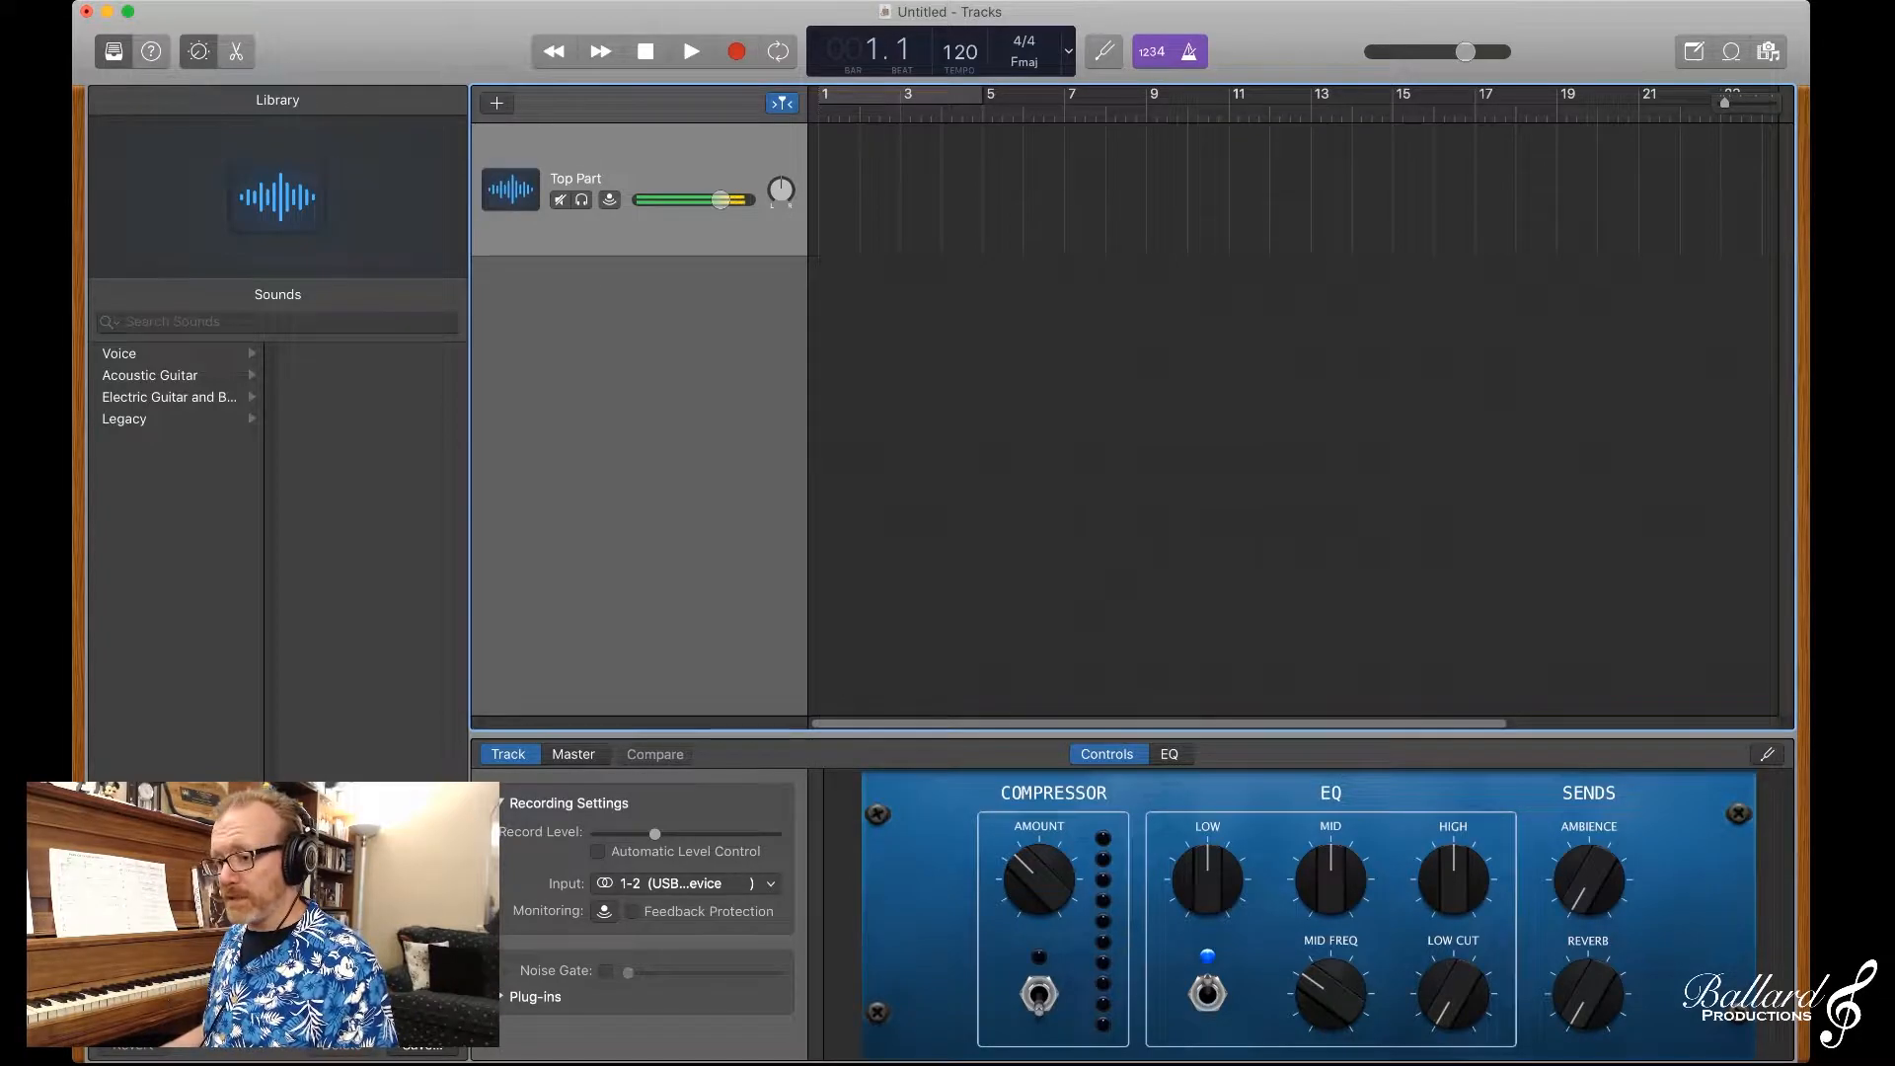
key("r")
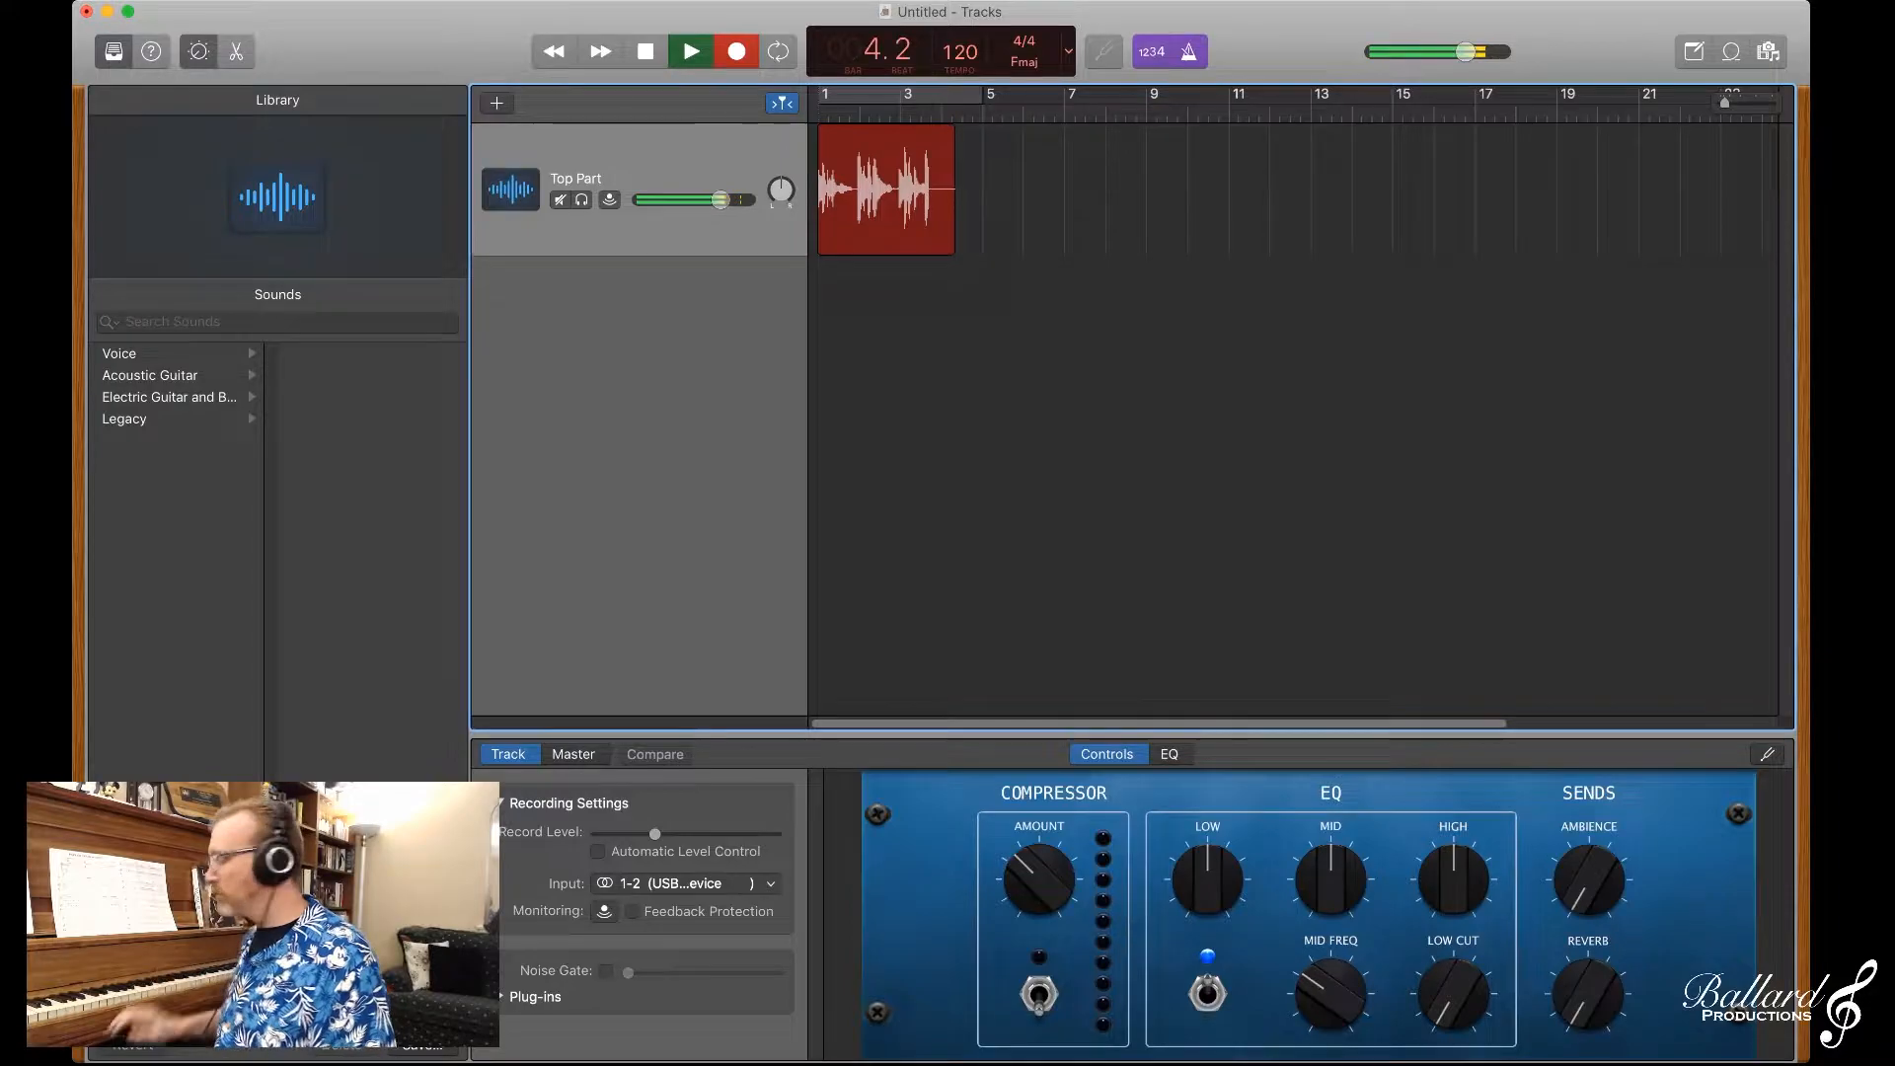
key("space")
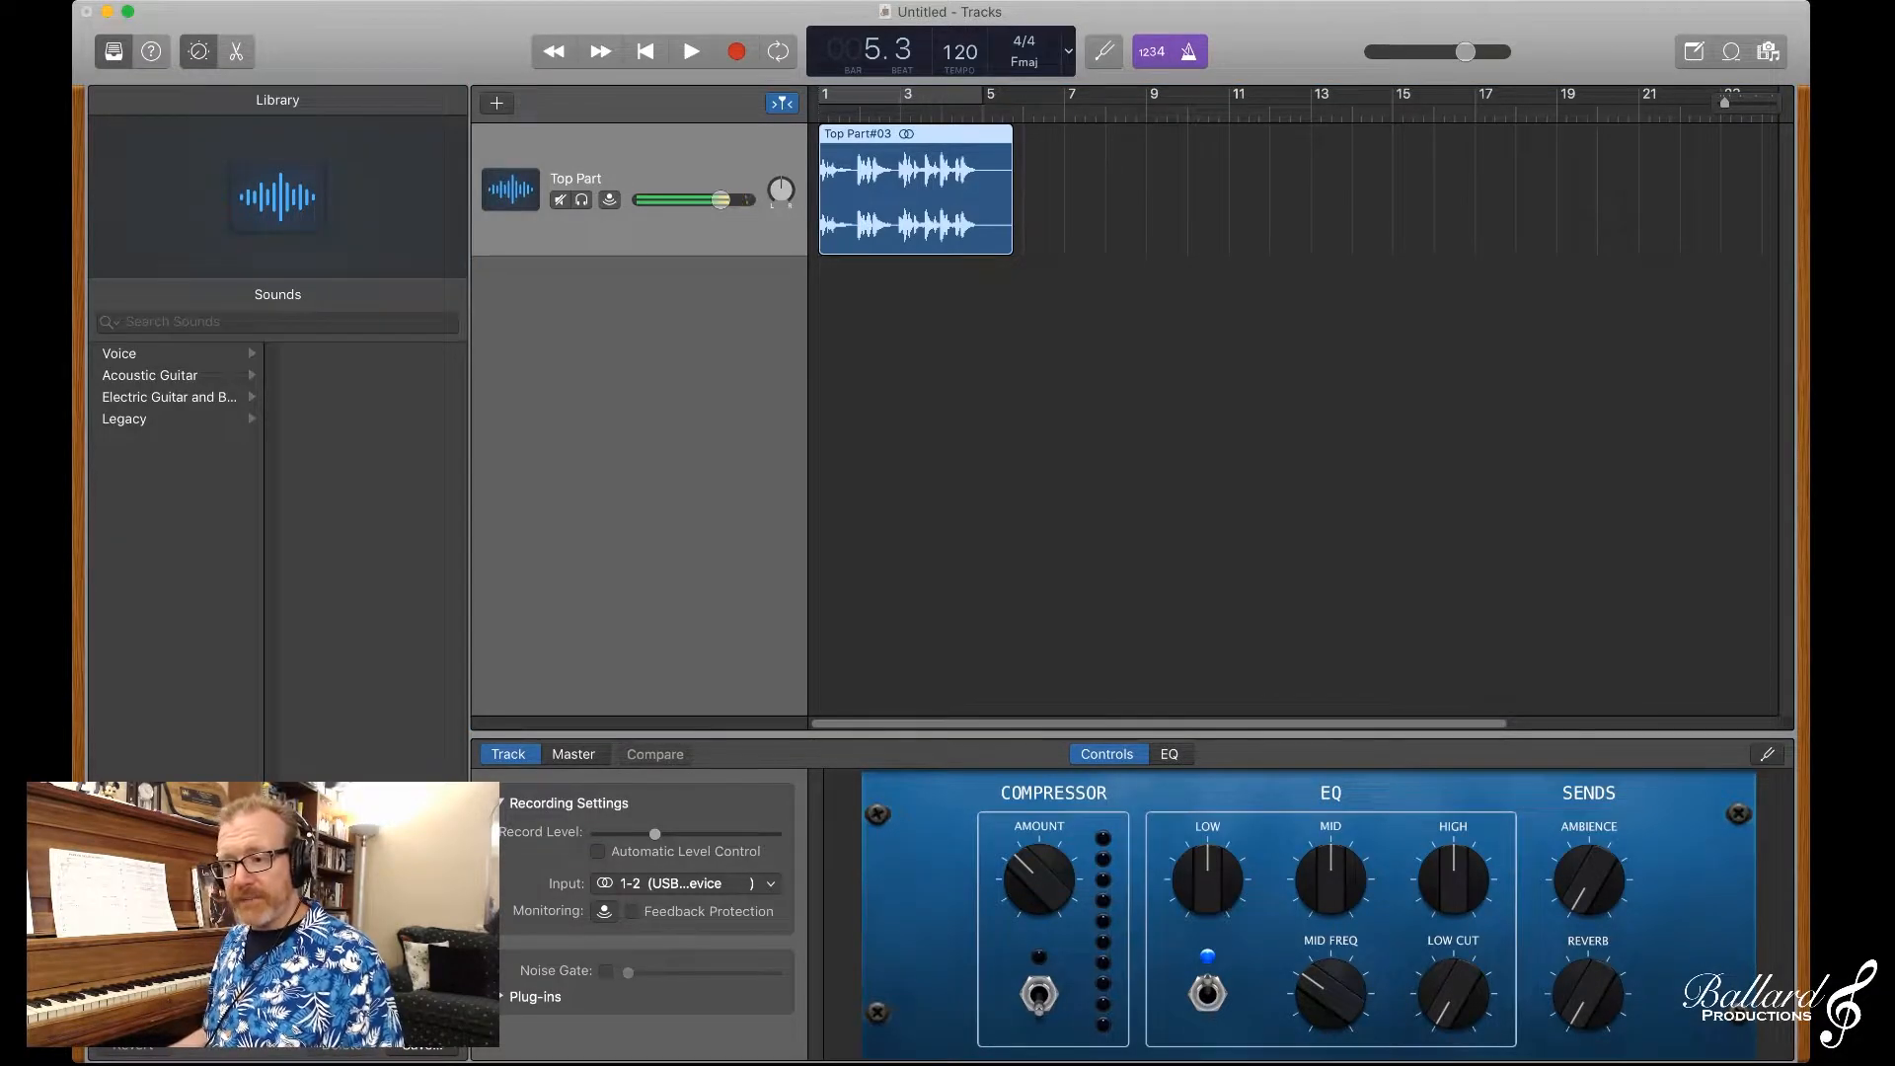
Step: Add a second audio track named Middle Part and return the playhead to the project start
key("alt+super+a")
key("Return")
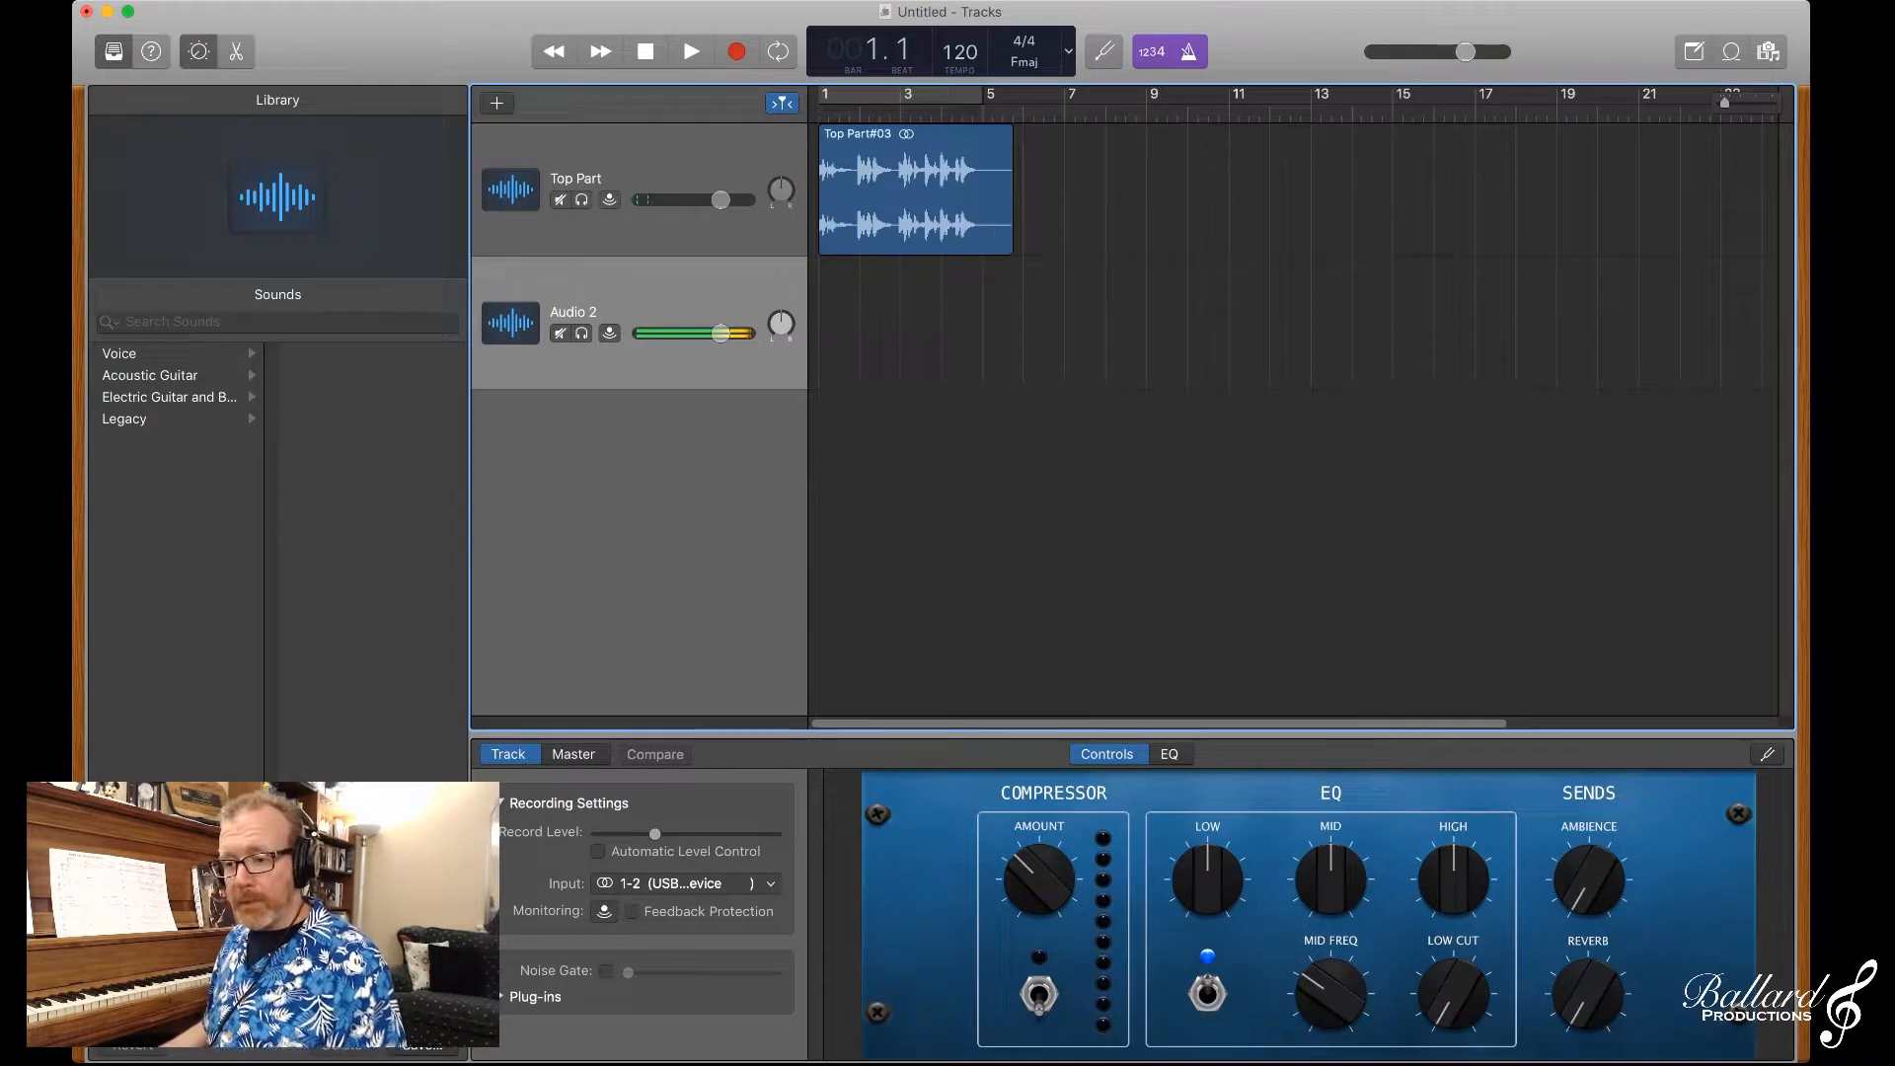
key("shift+Return")
type("Middle")
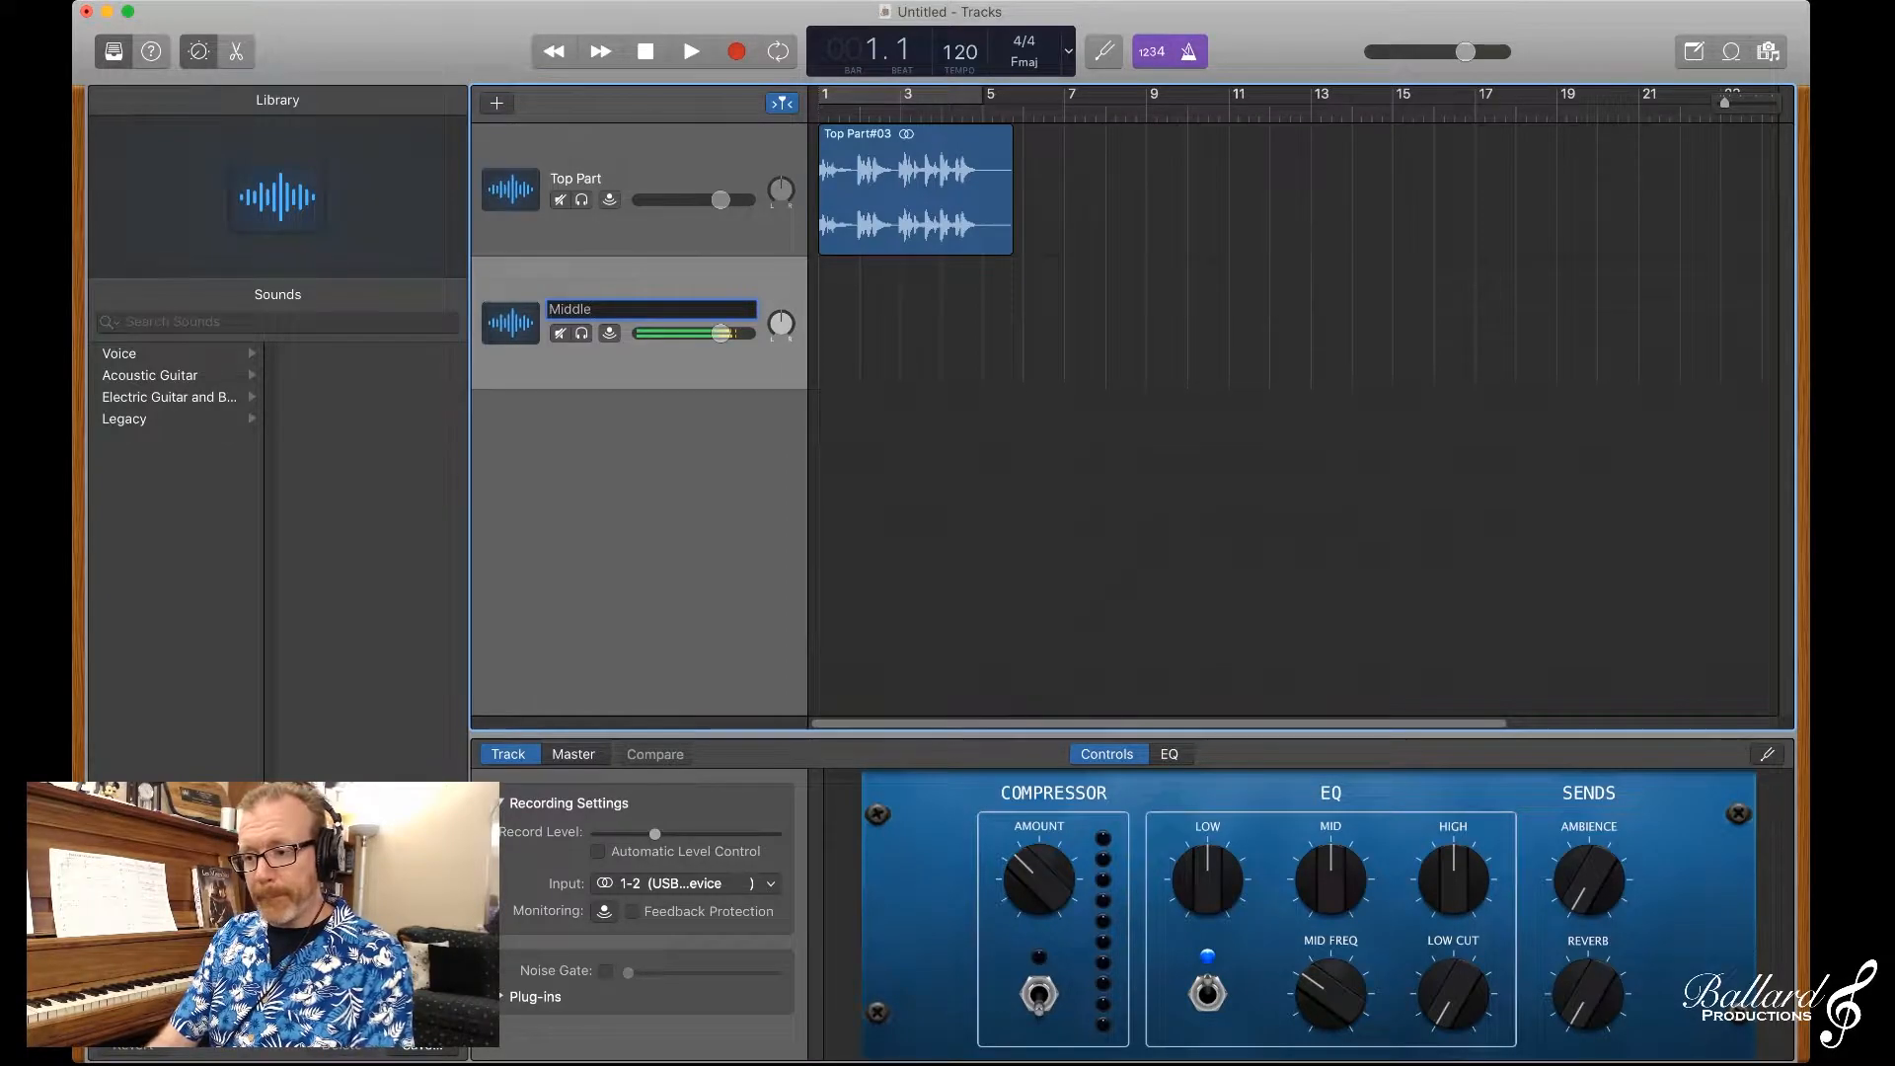
type(" Part")
key("Return")
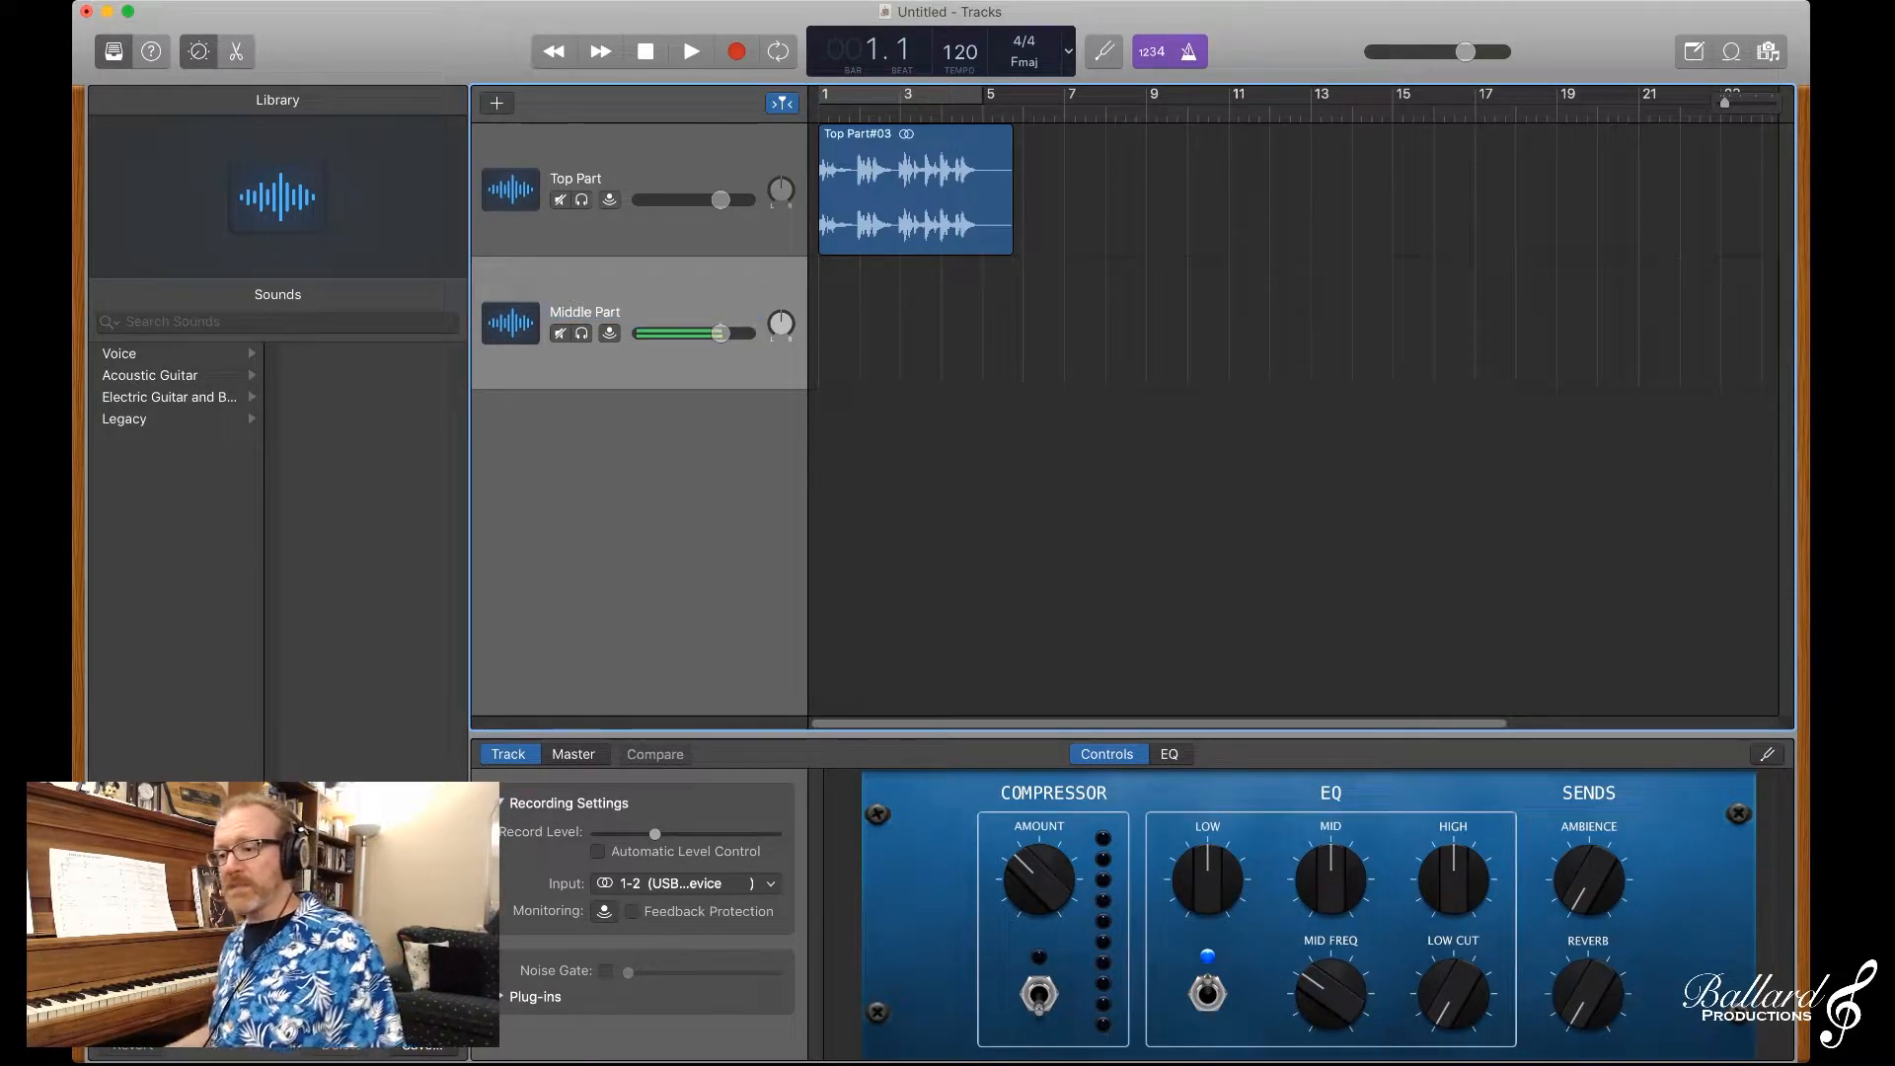
Step: Record a take on the Middle Part track from bar 1 into bar 5, then deselect the new region
key("r")
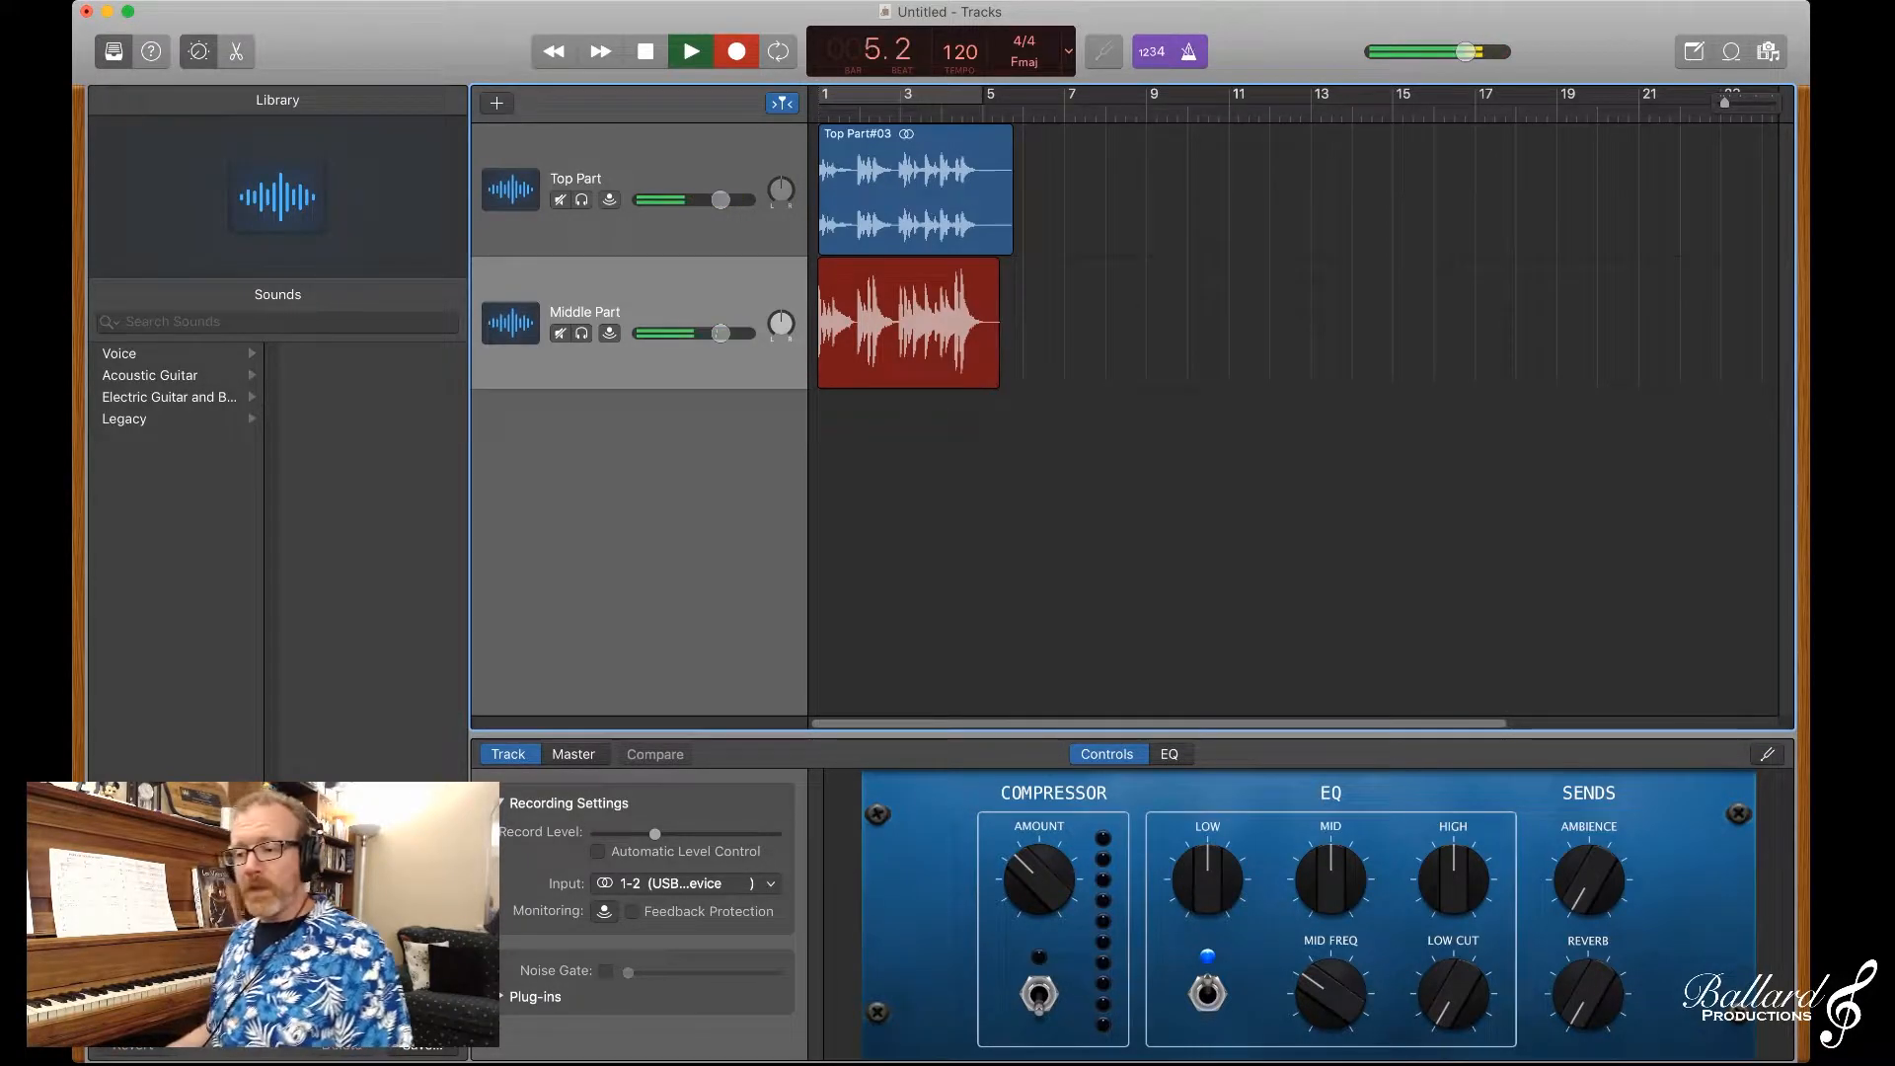
key("space")
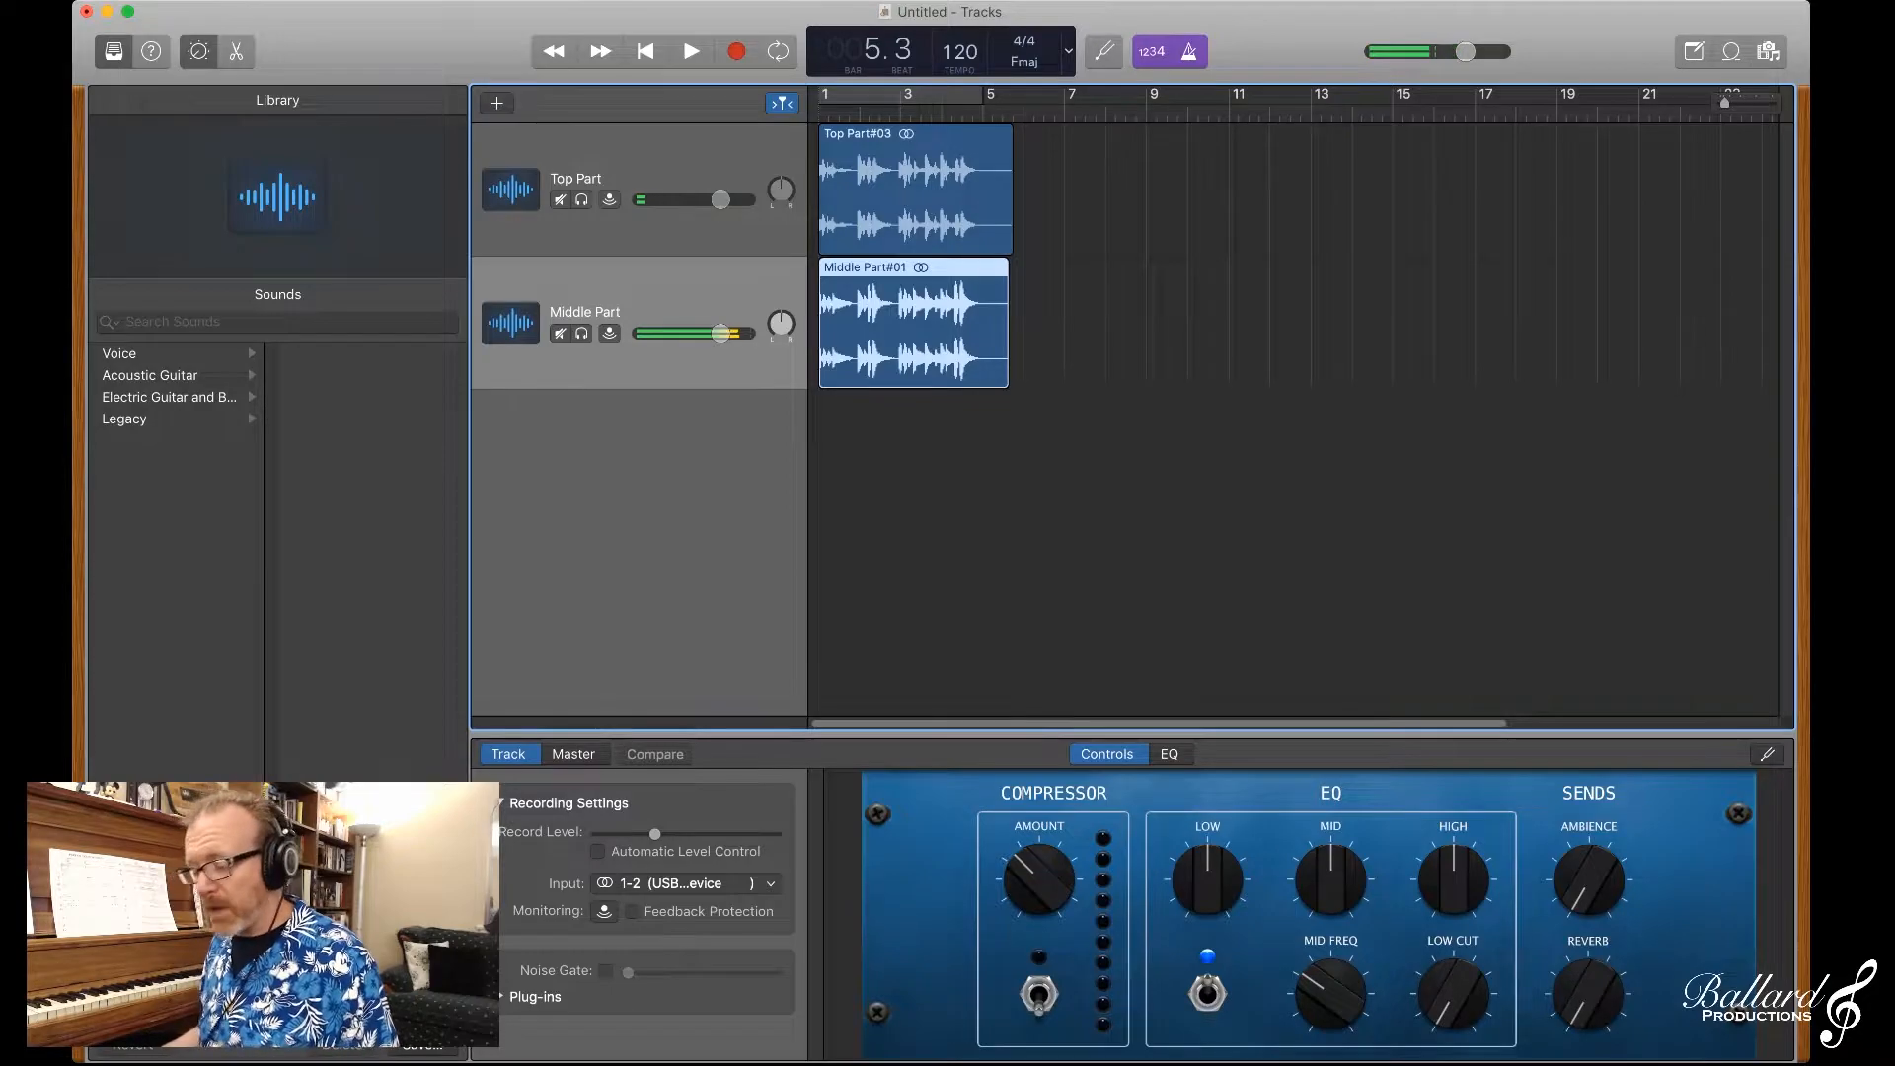
left_click(1615, 261)
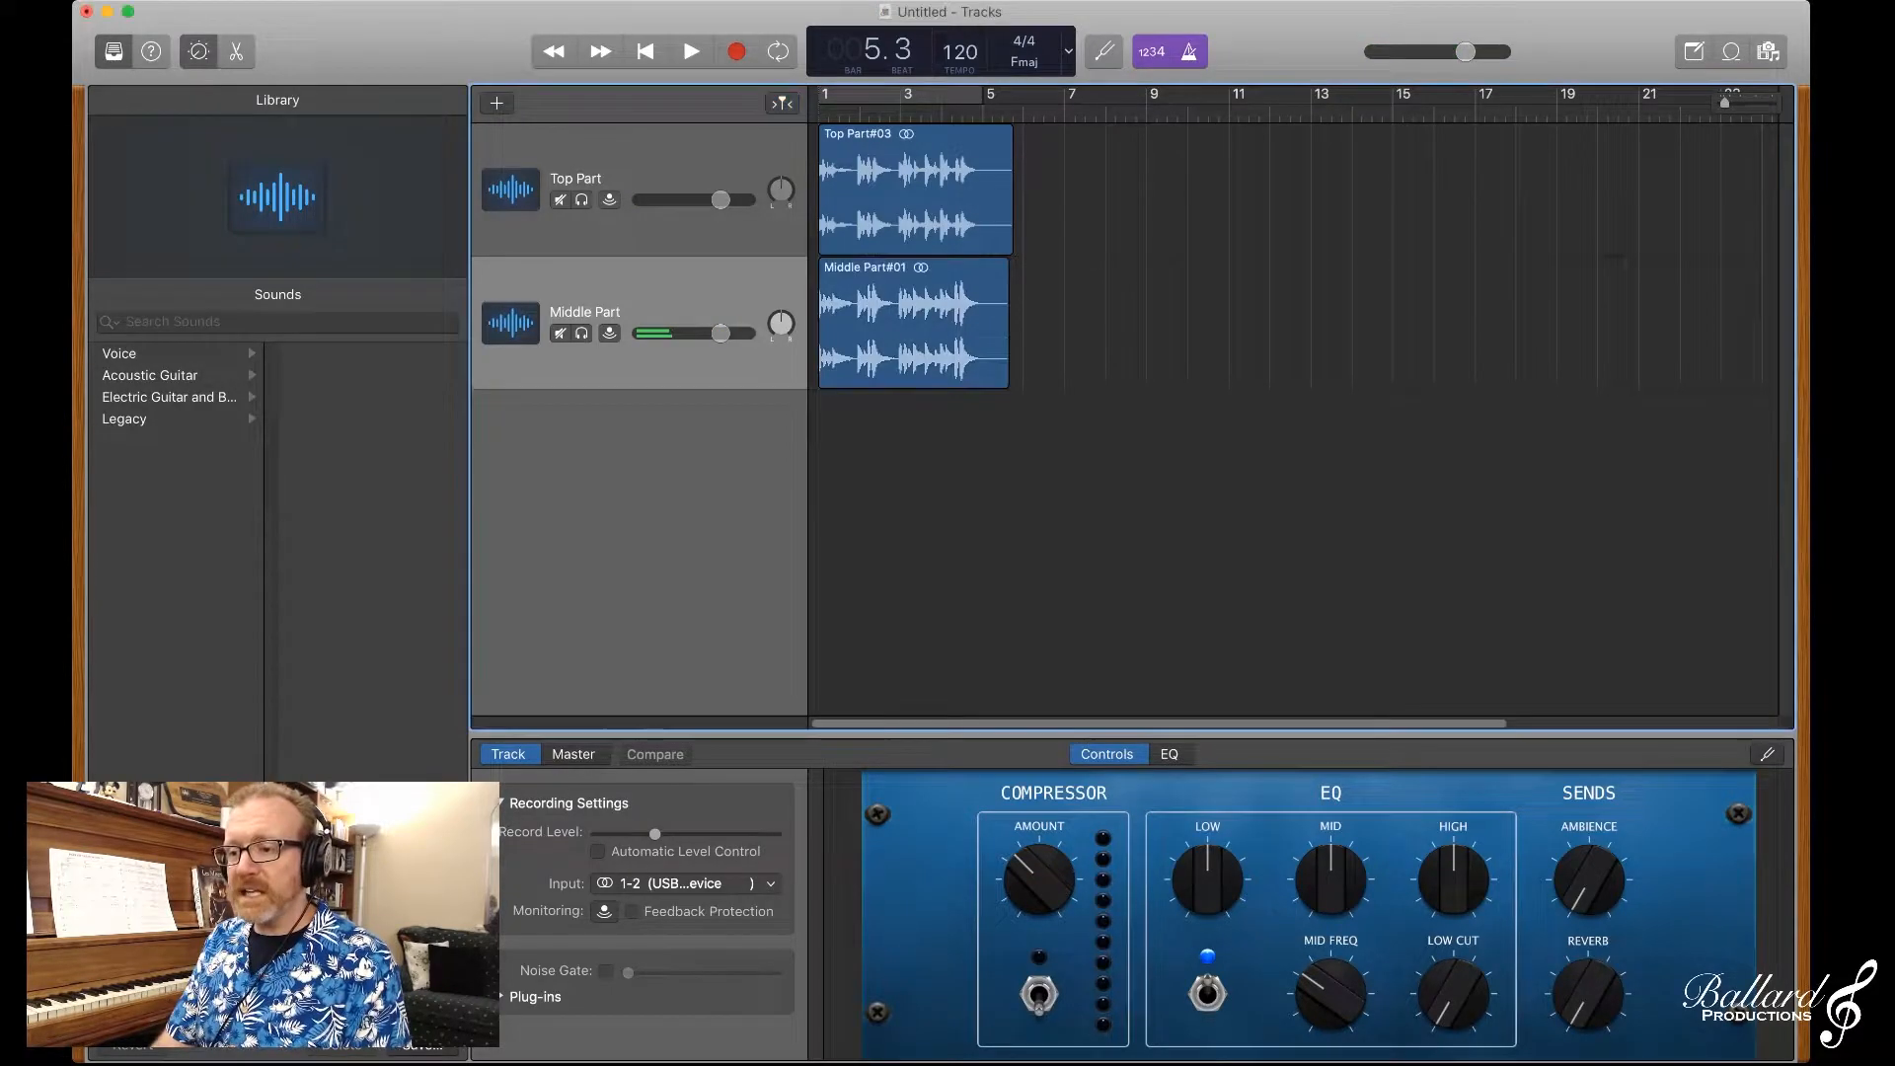
Step: Play the Top Part and Middle Part recordings together from the beginning through to bar 5
key("Return")
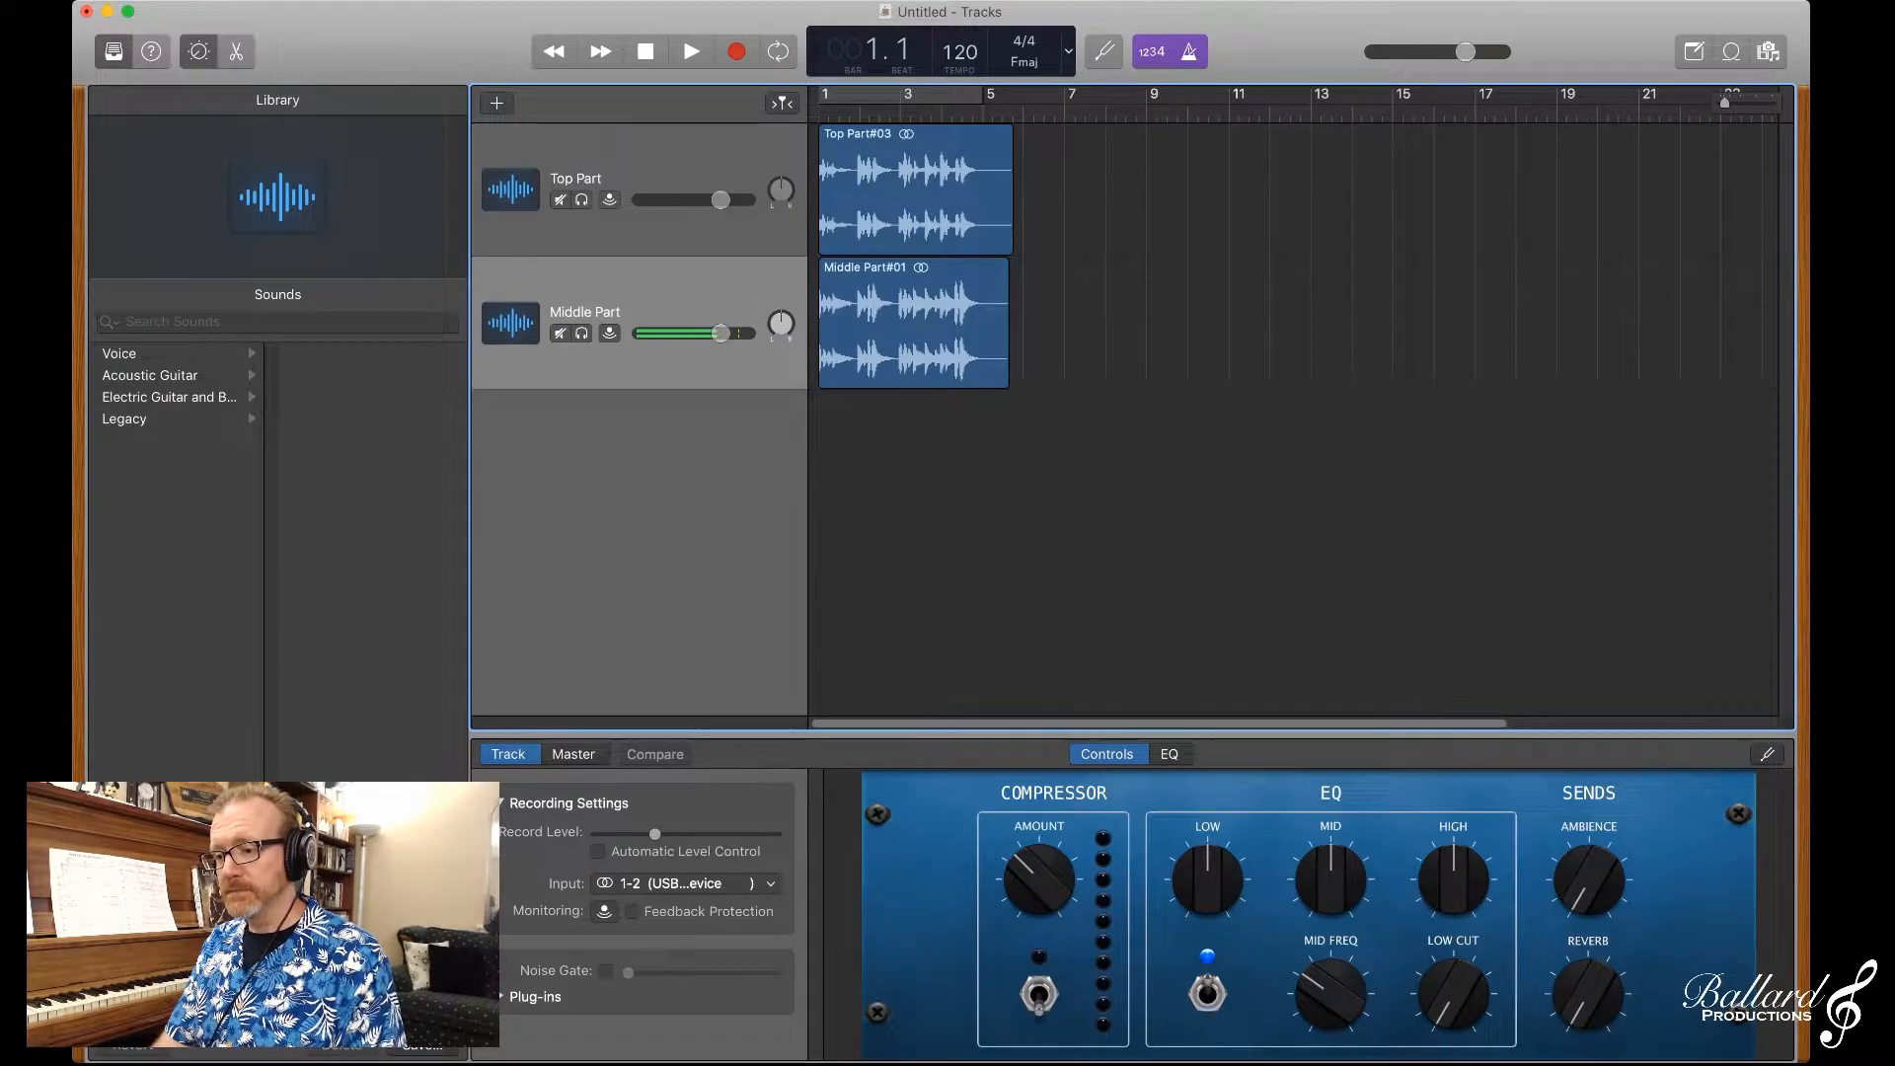
key("space")
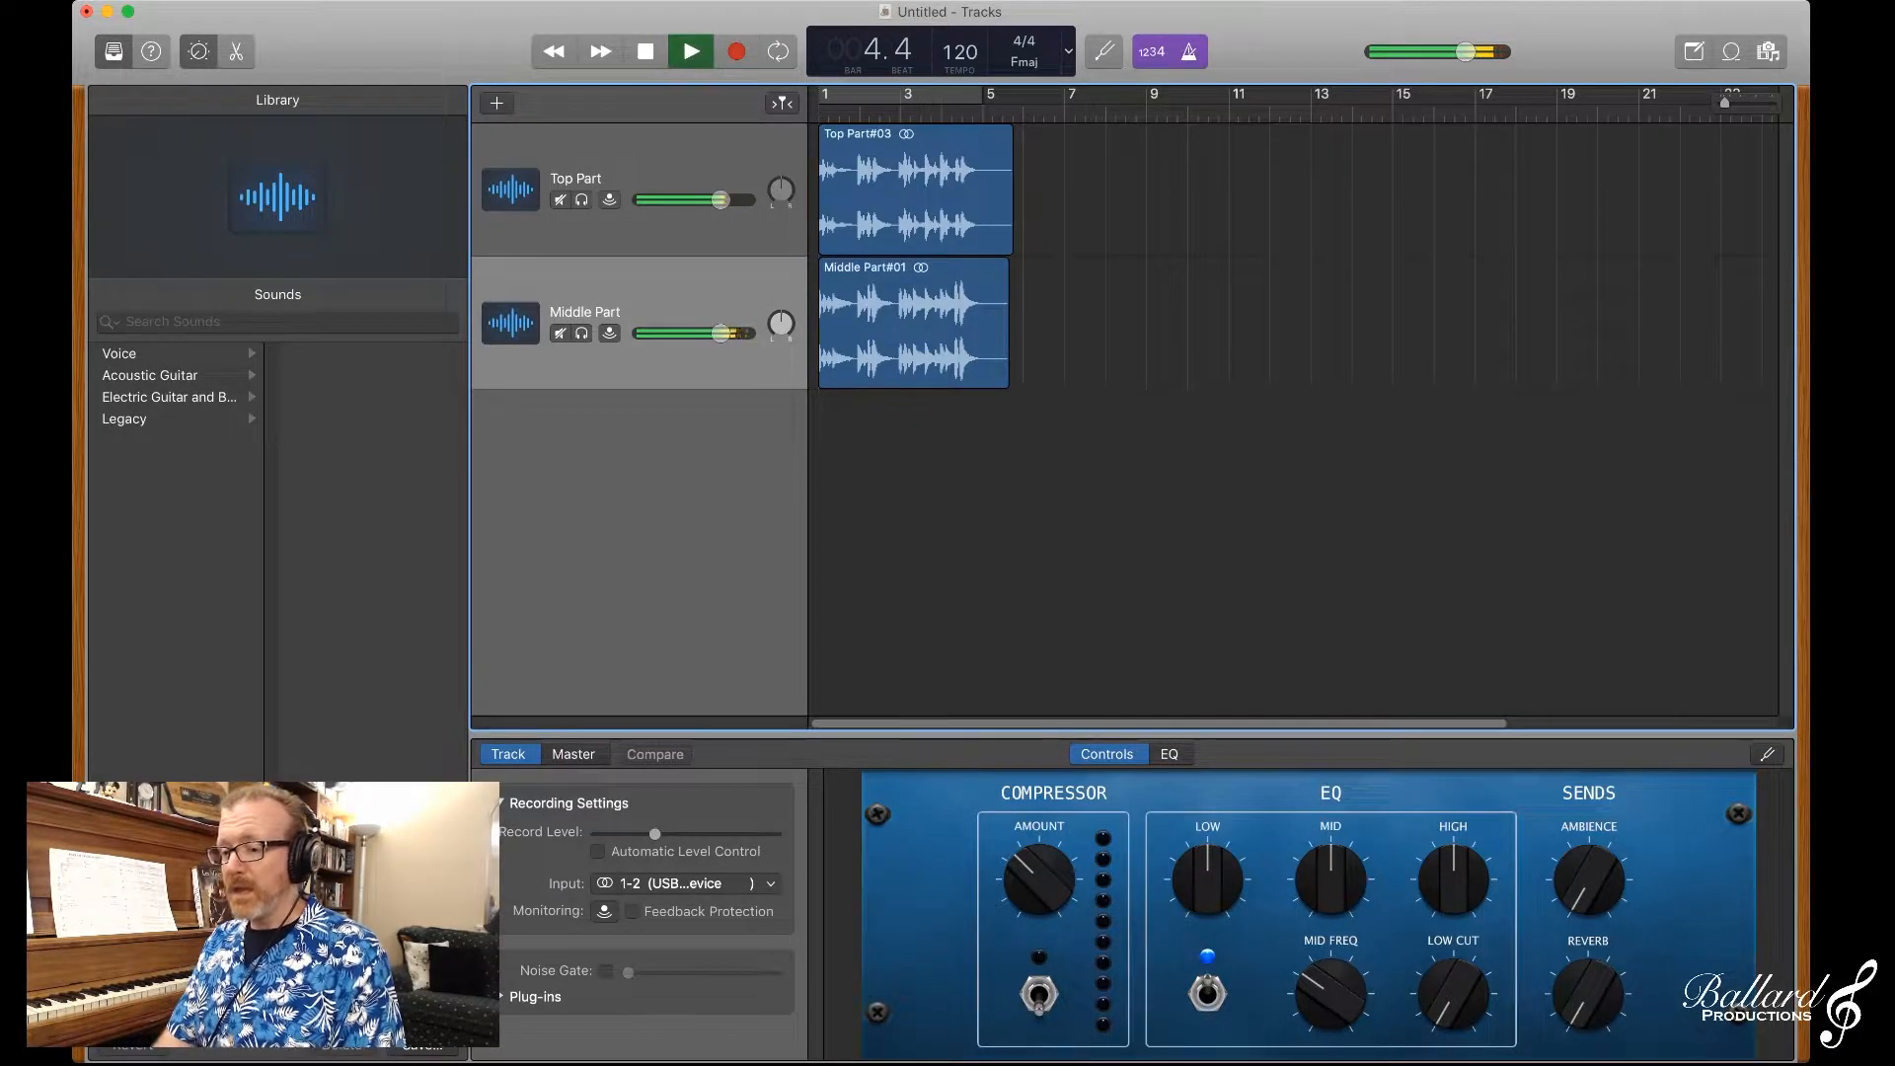
key("space")
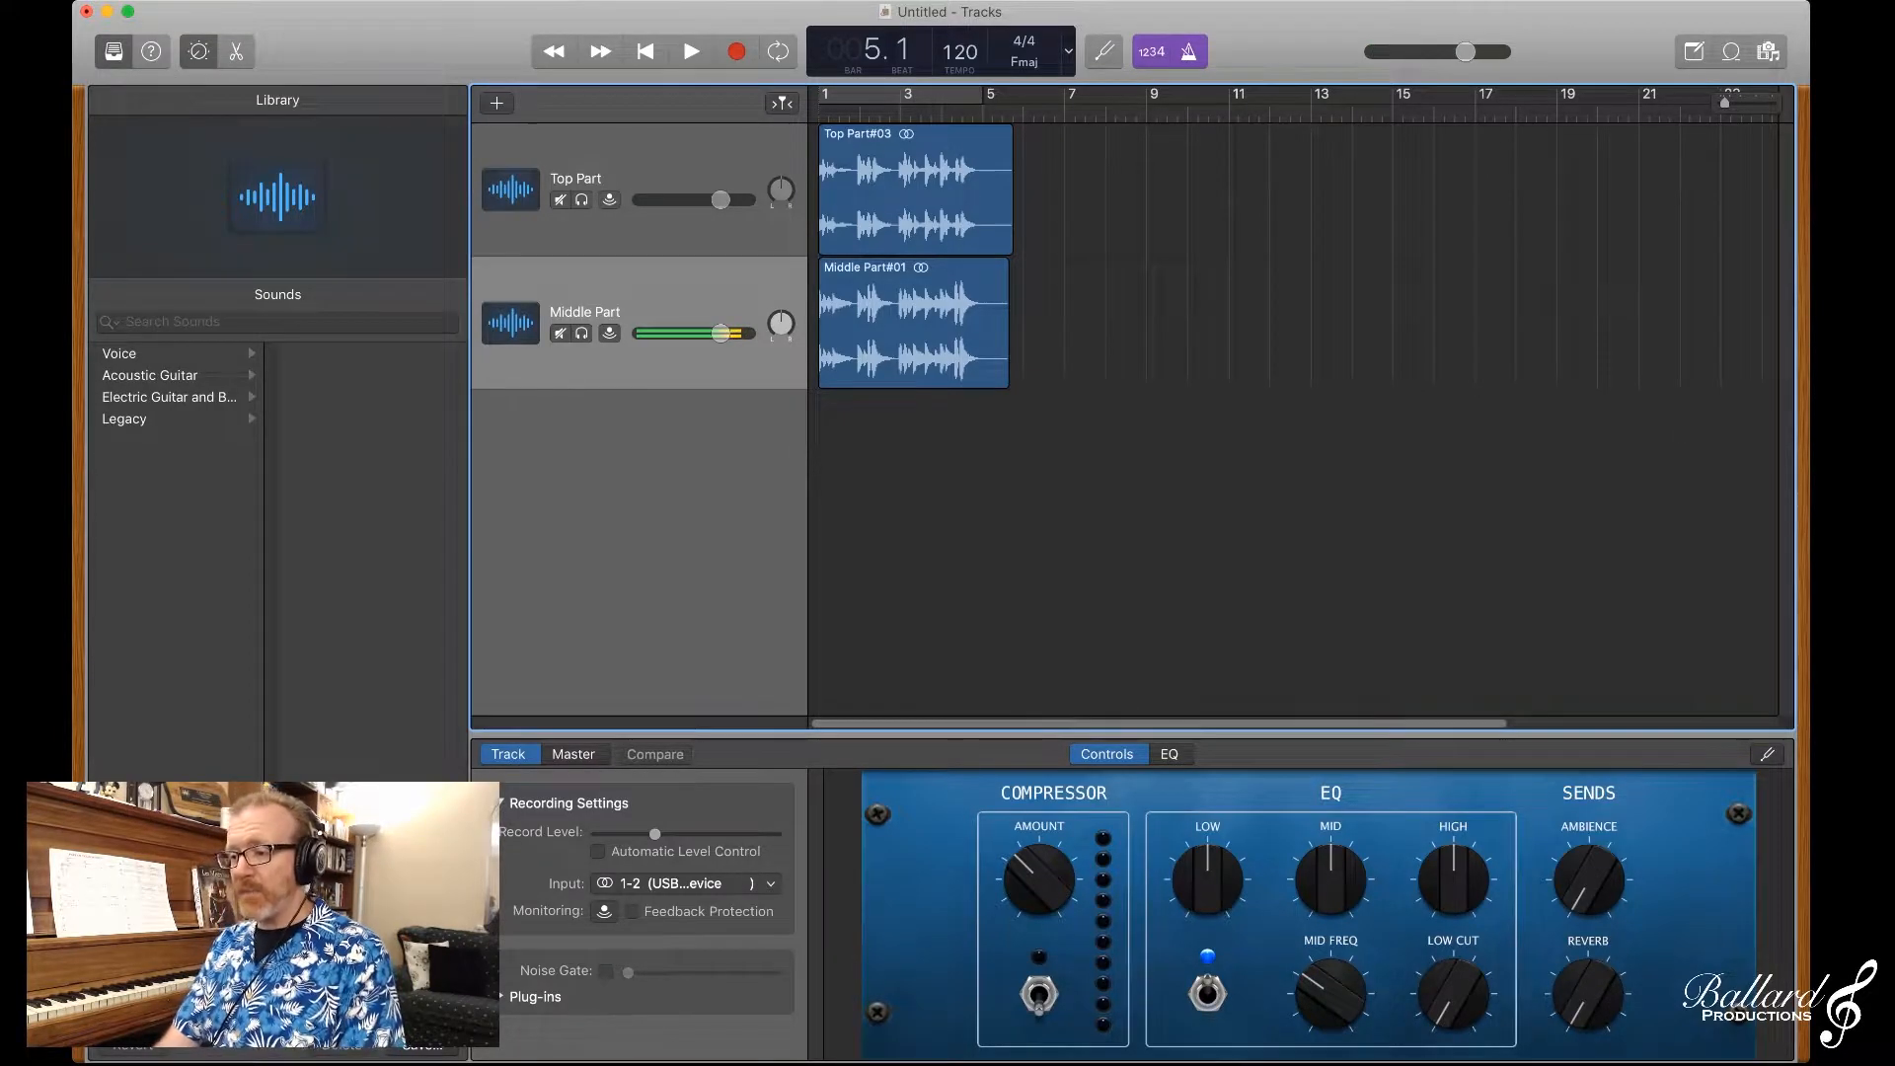
Step: Turn the metronome off, replay the two parts from the beginning into bar 2, and return to the project start
key("k")
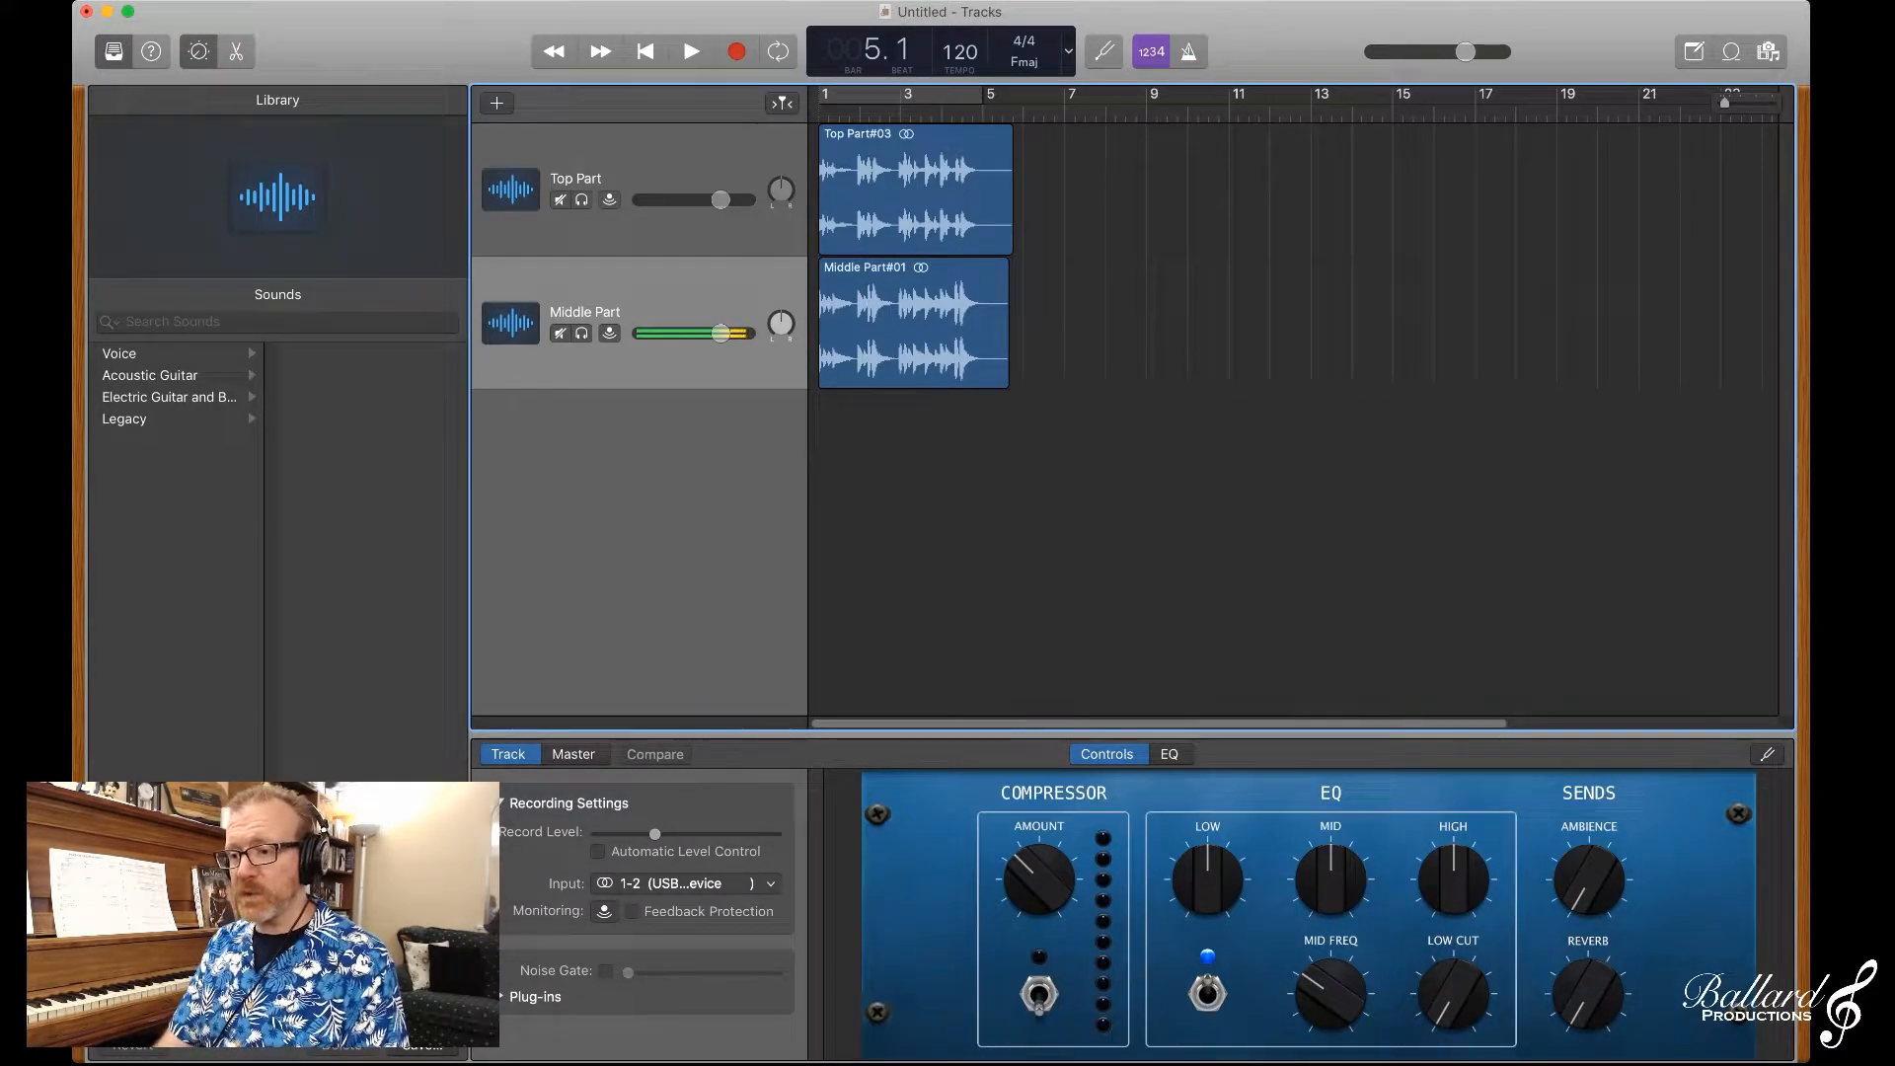
key("Return")
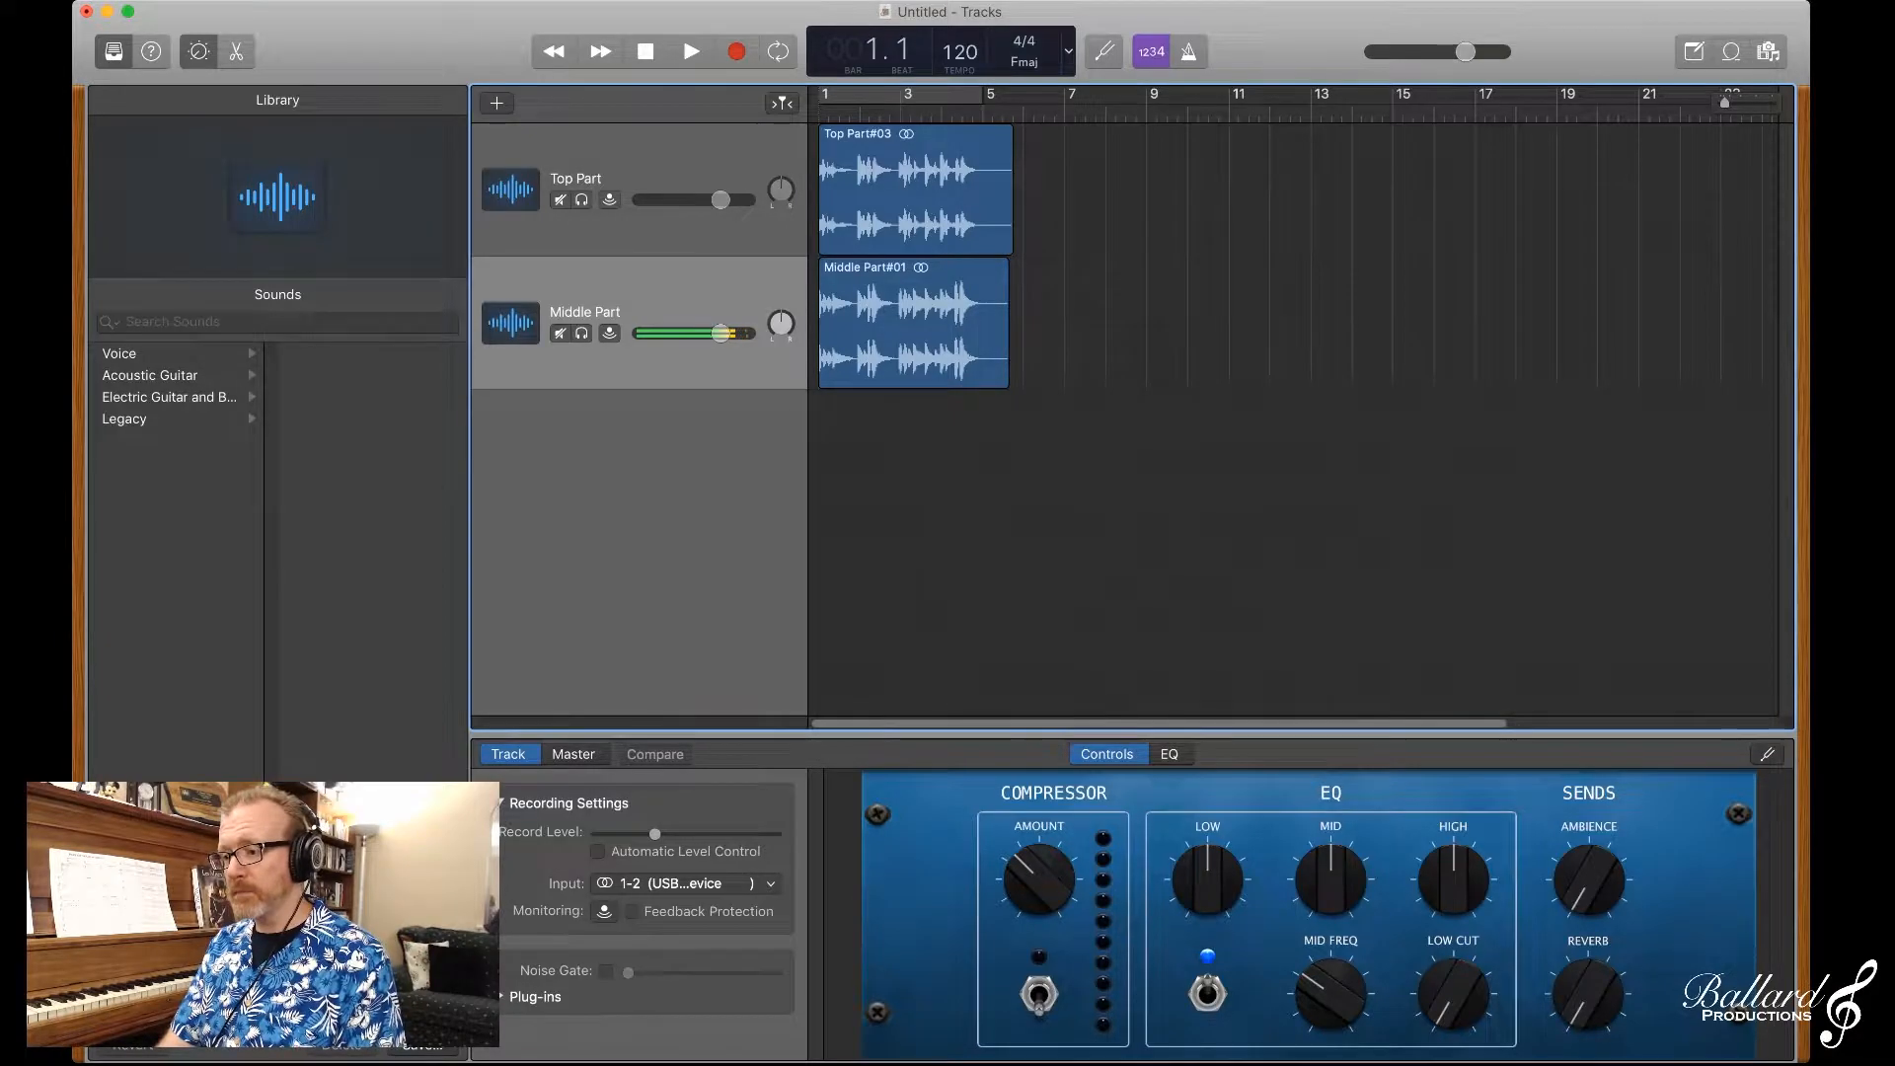
key("space")
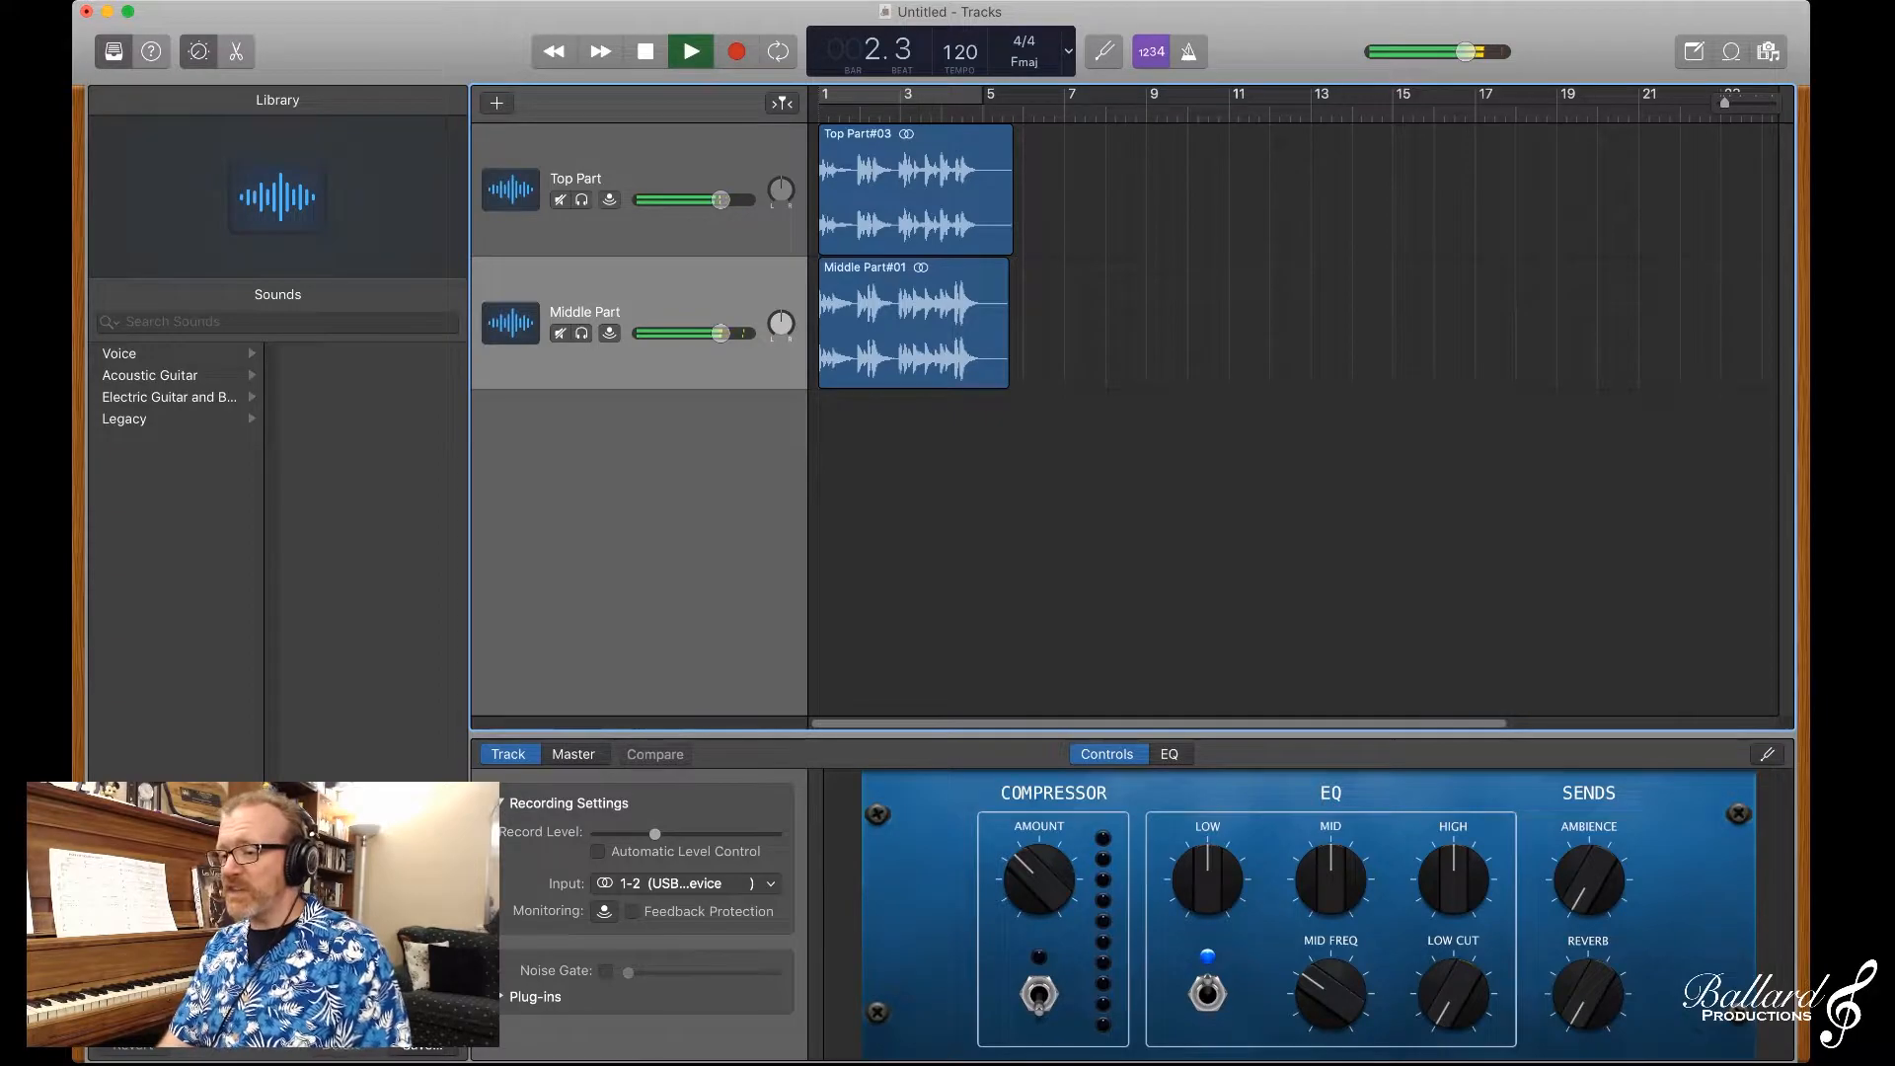
key("space")
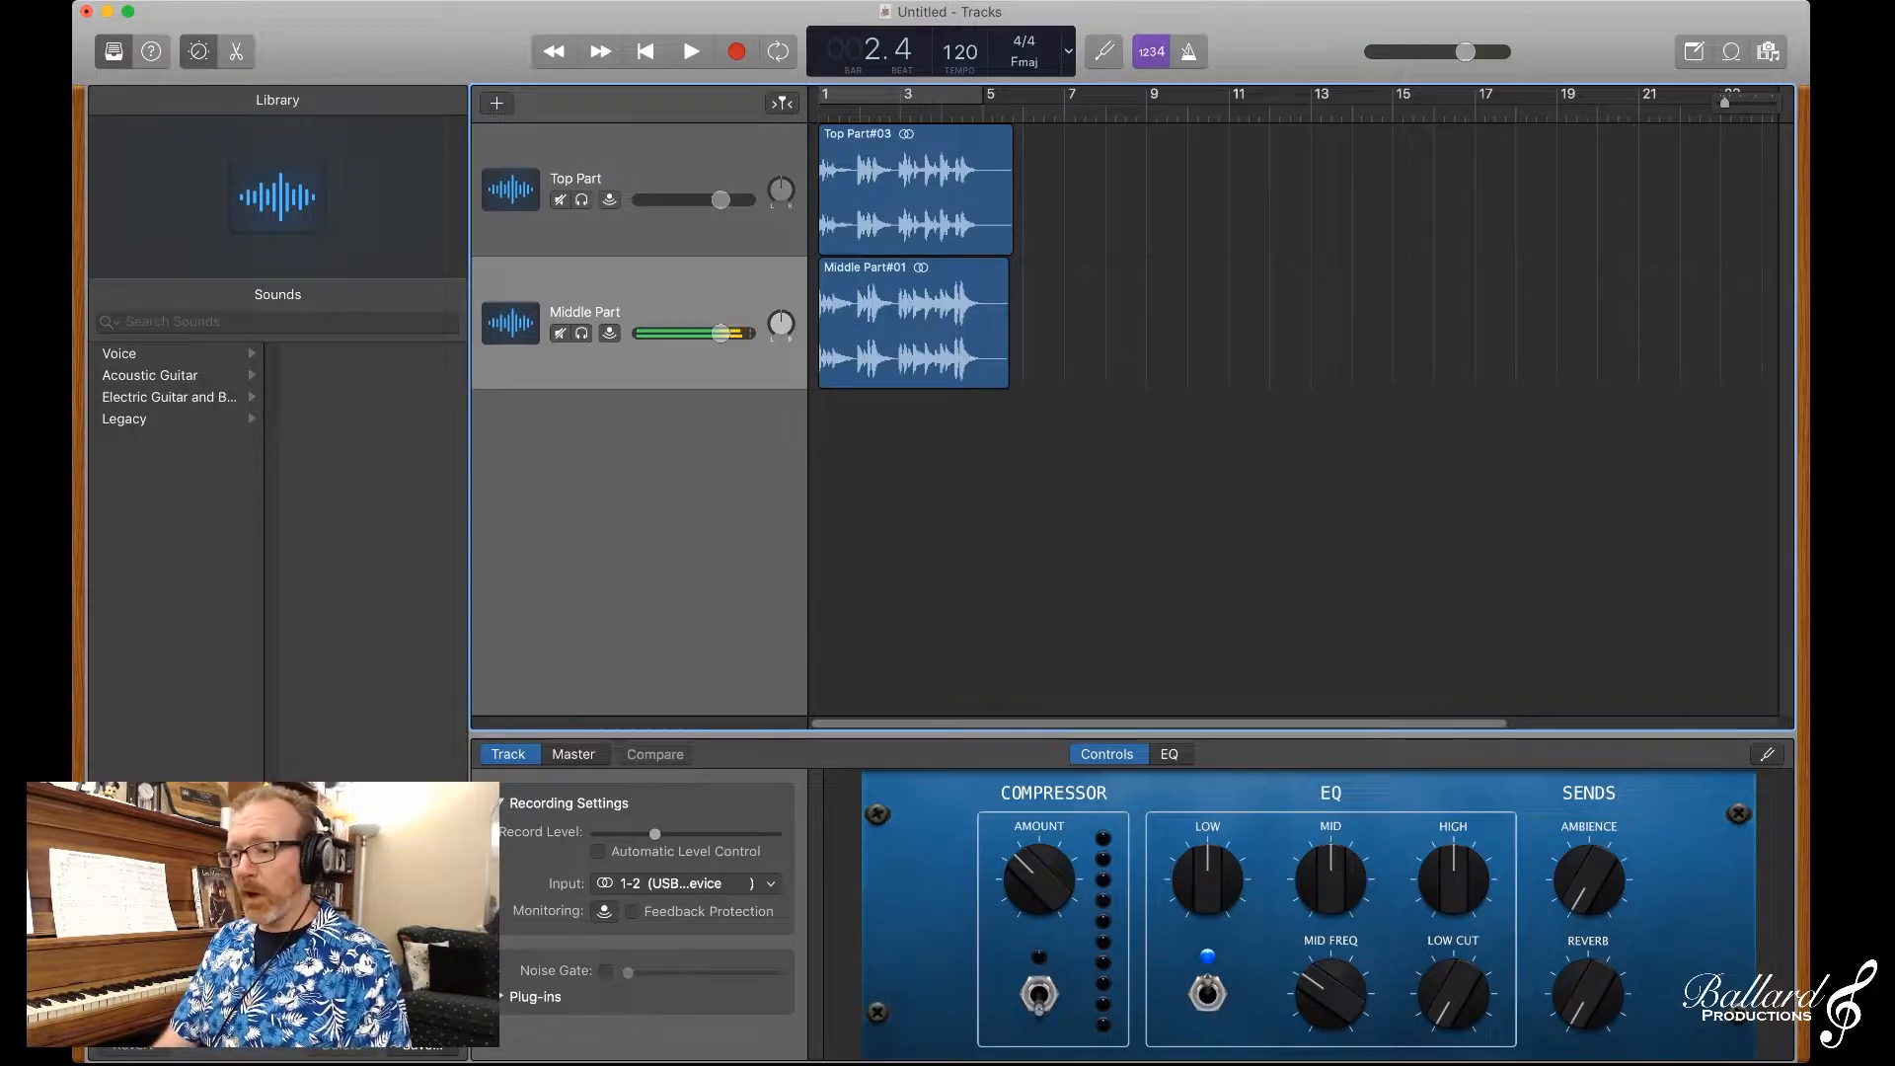
key("Return")
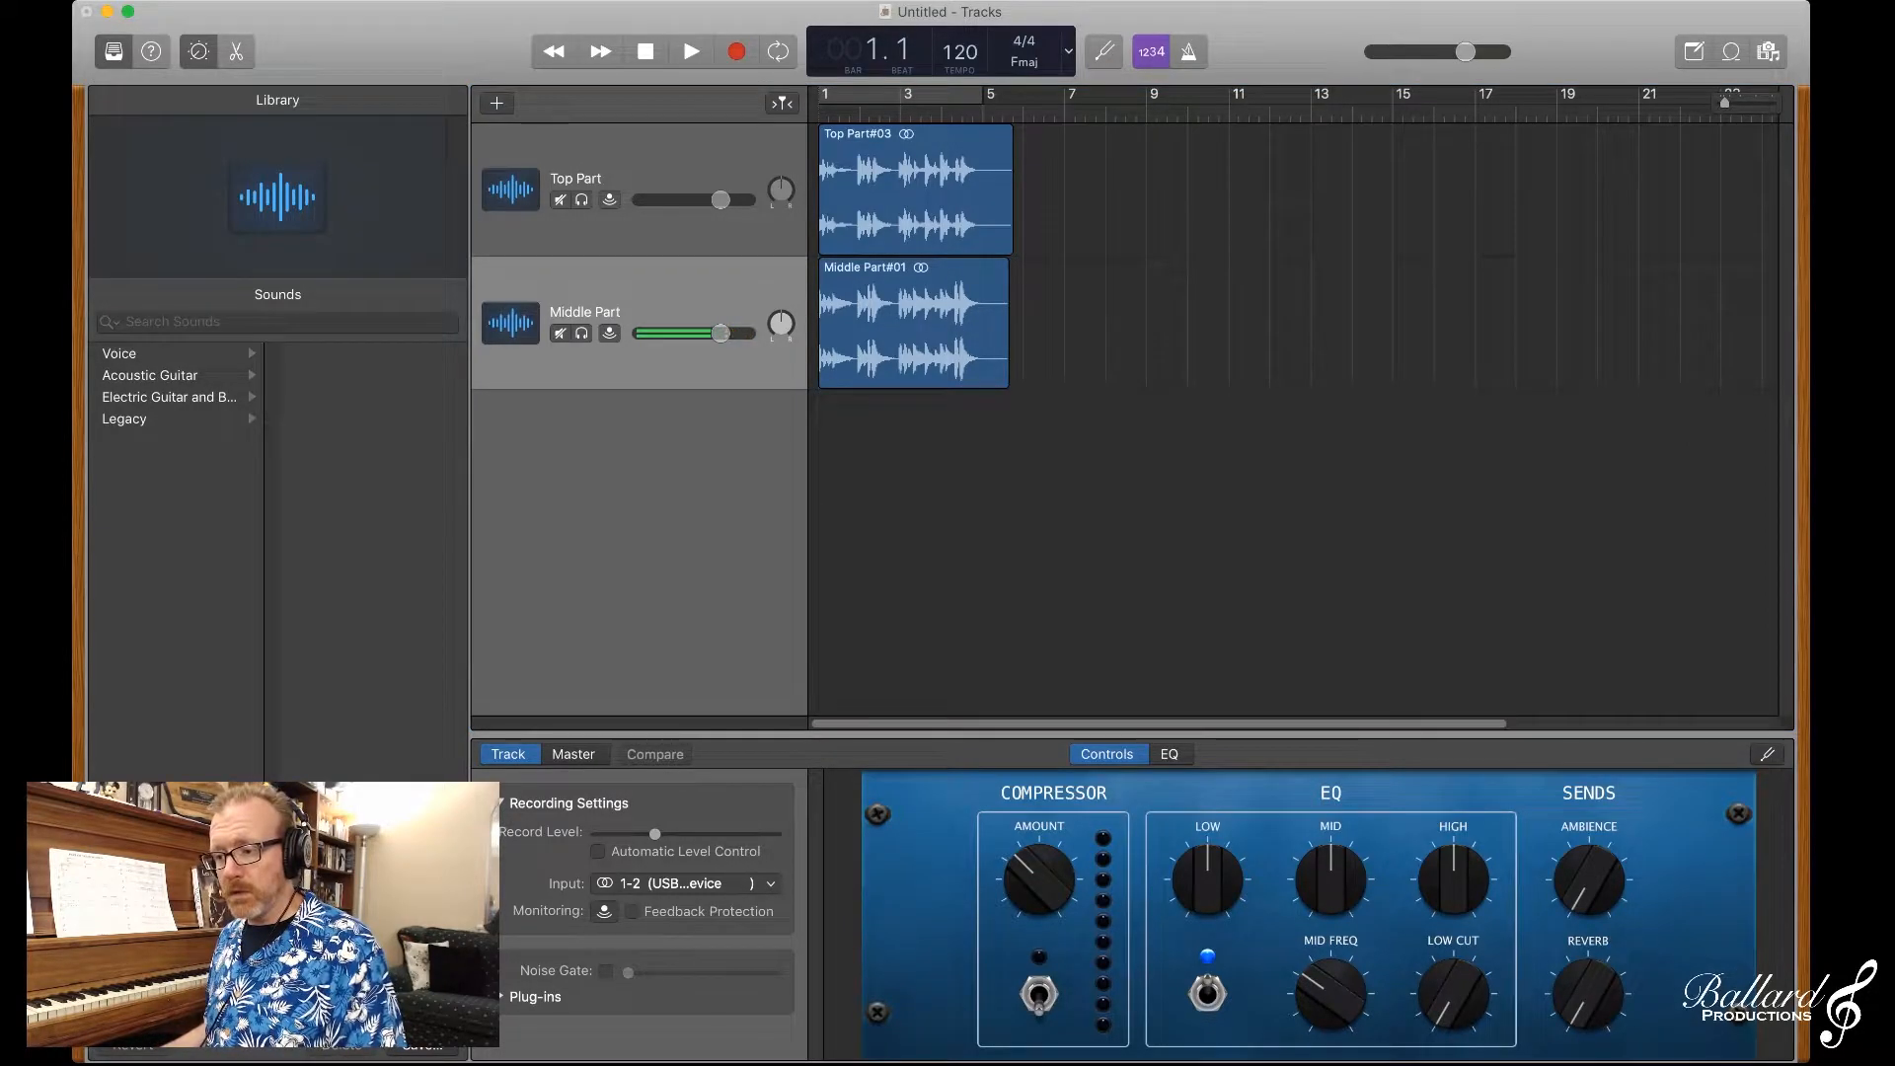
Step: Add a third audio track and name it Bottom Part
key("alt+super+a")
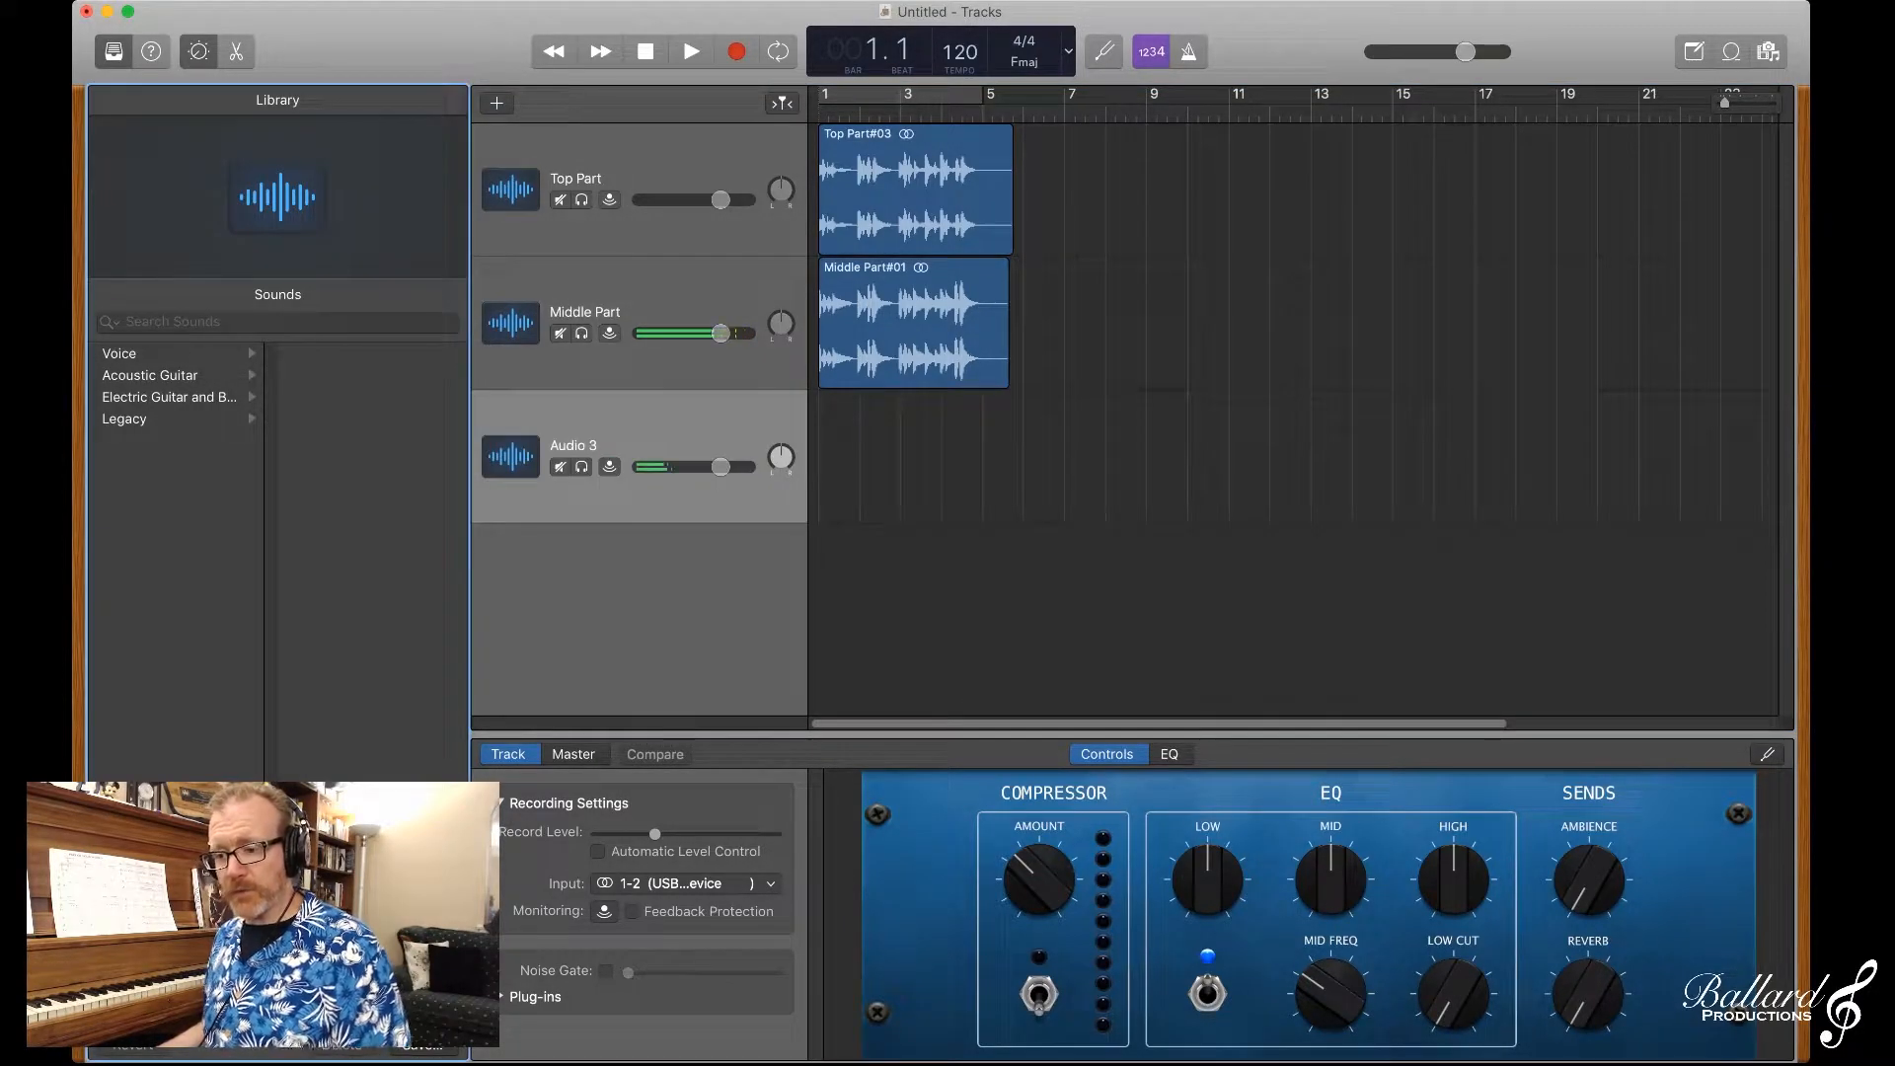
double_click(574, 445)
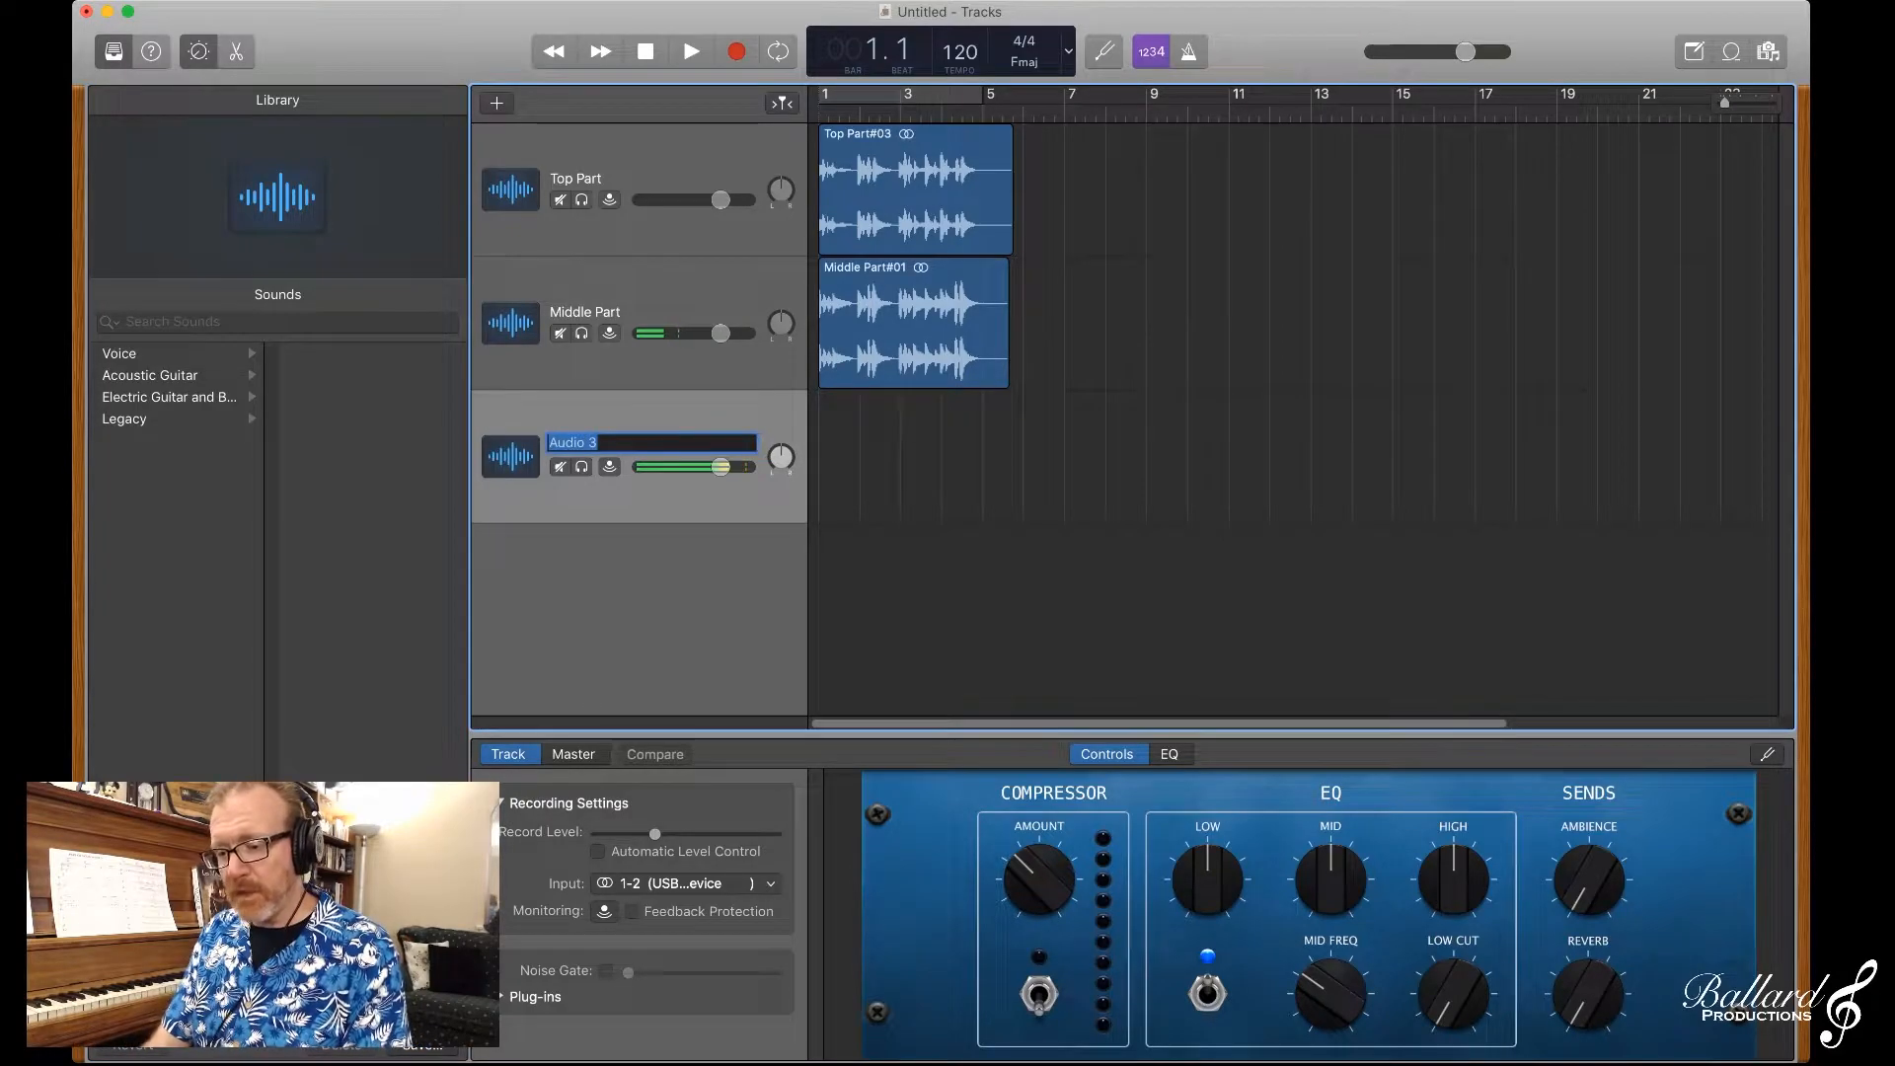
type("Bottom Part")
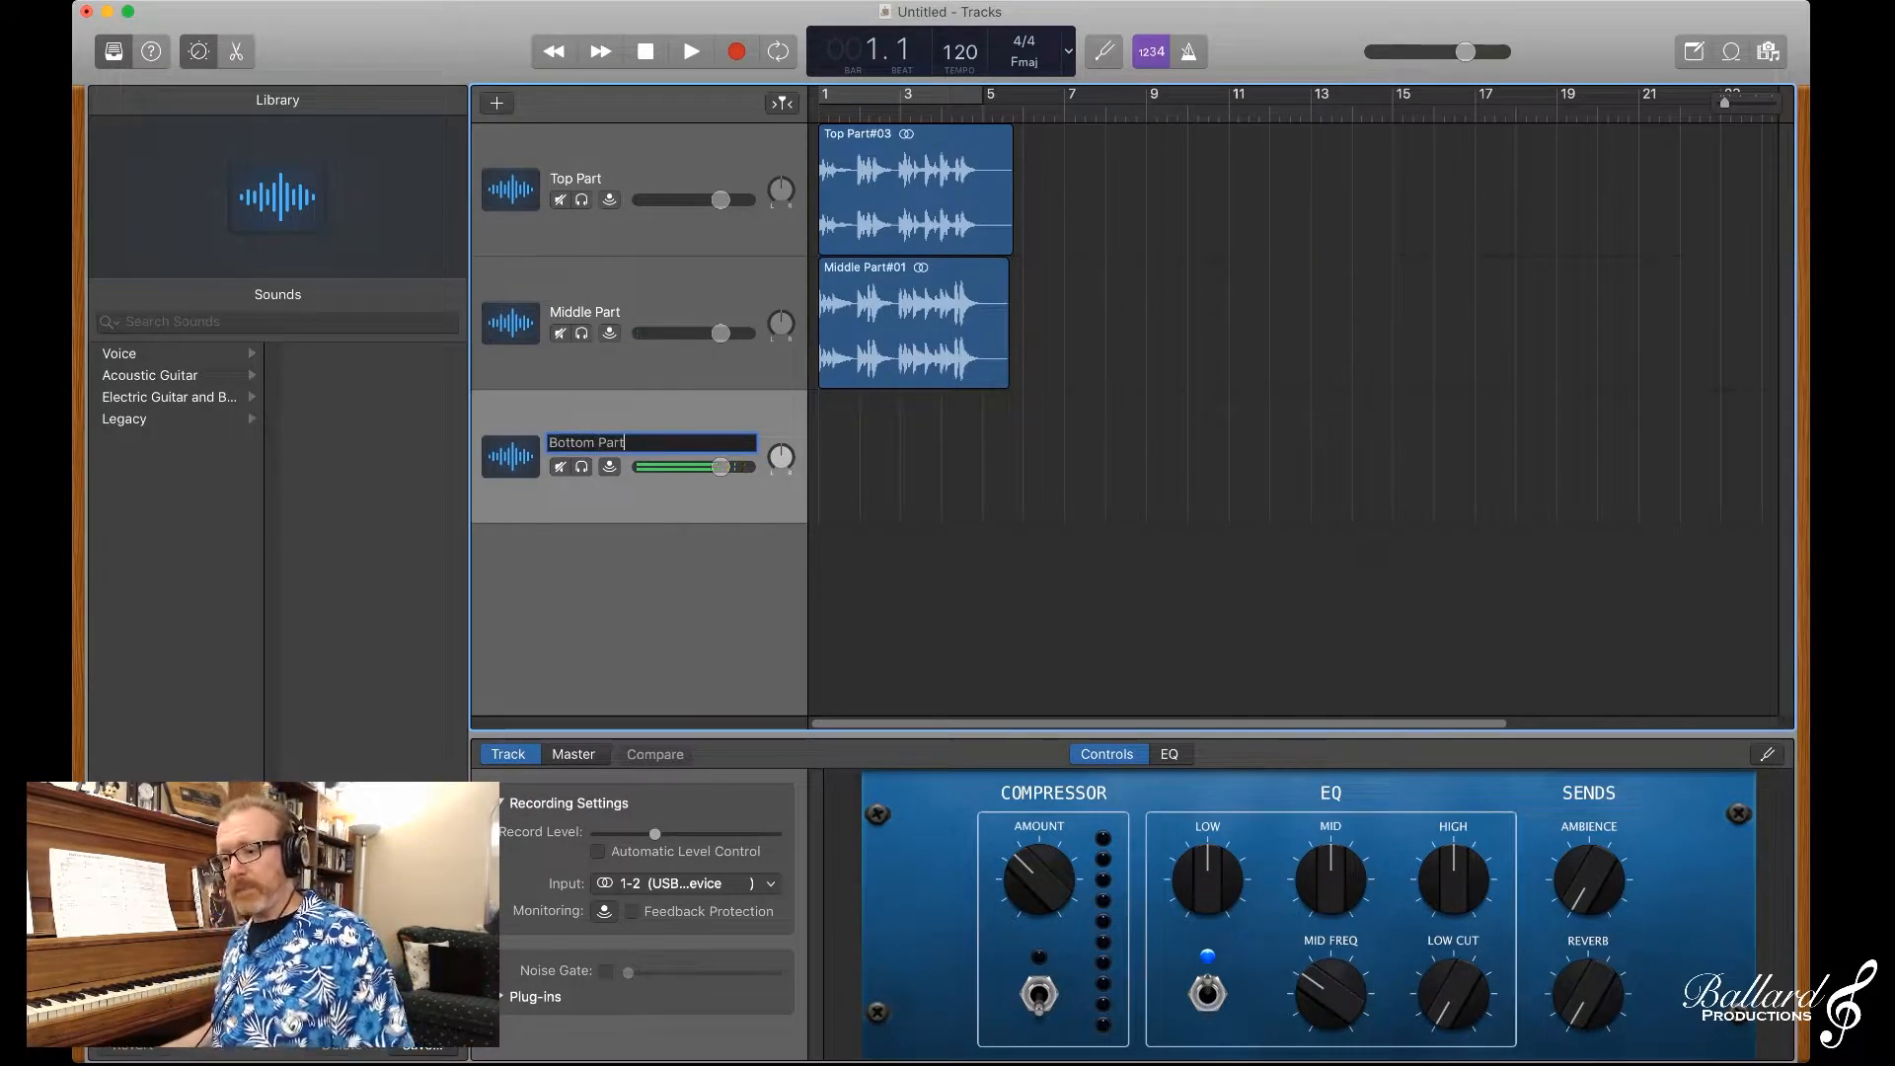
key("Return")
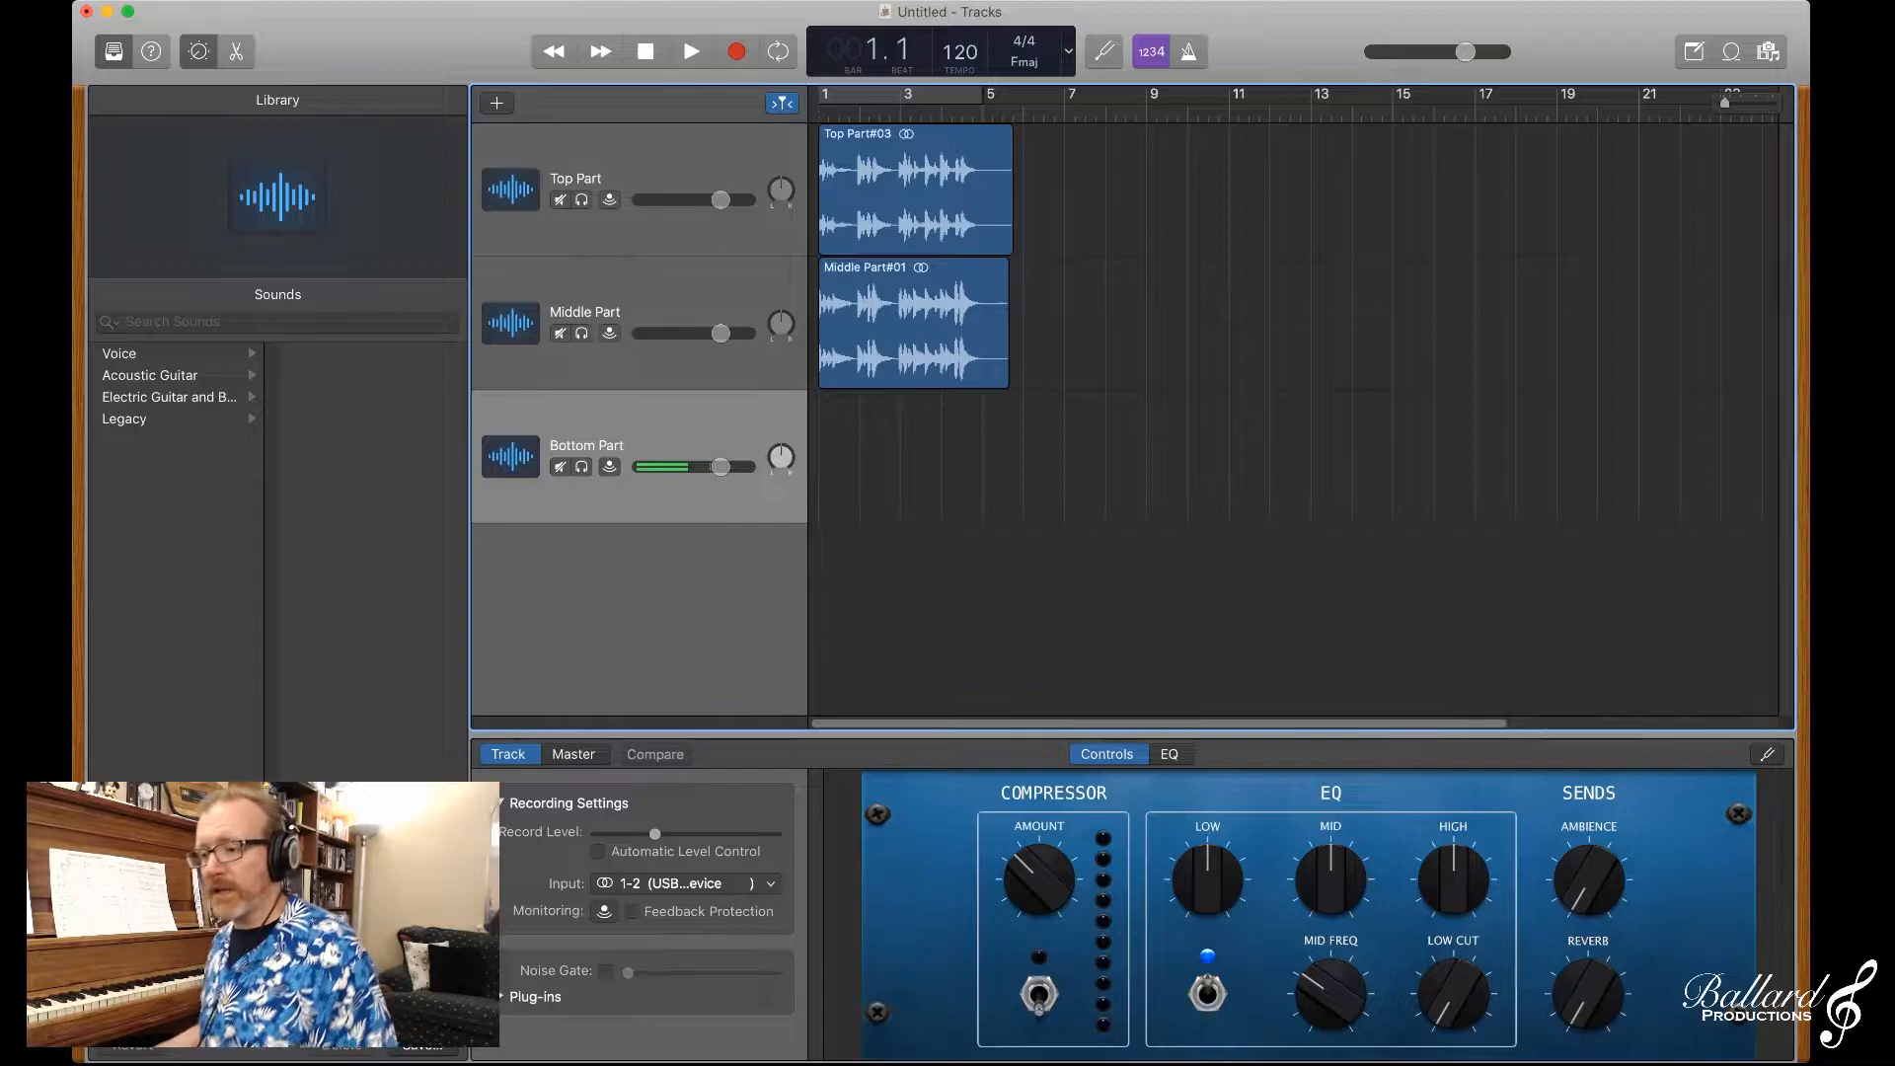
Step: Record a take on the Bottom Part track from bar 1 into bar 5 with the metronome on
key("r")
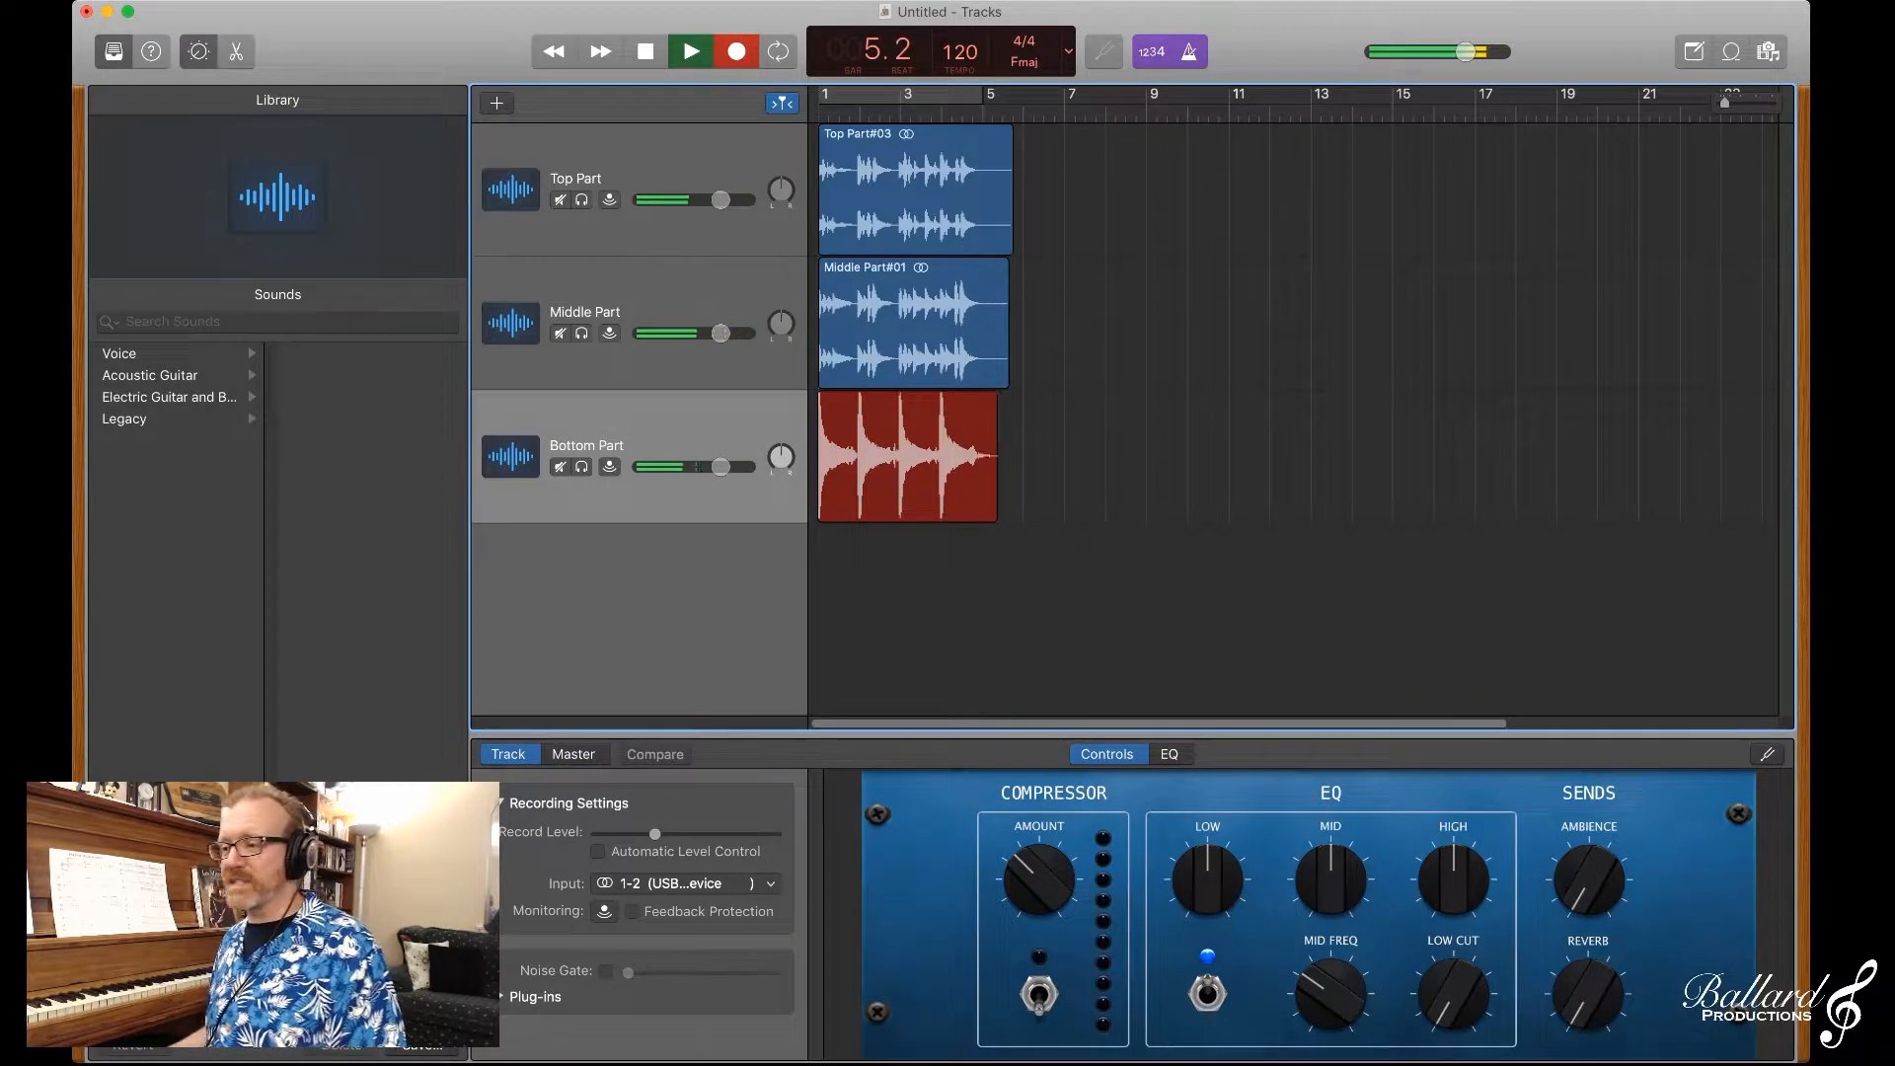
key("space")
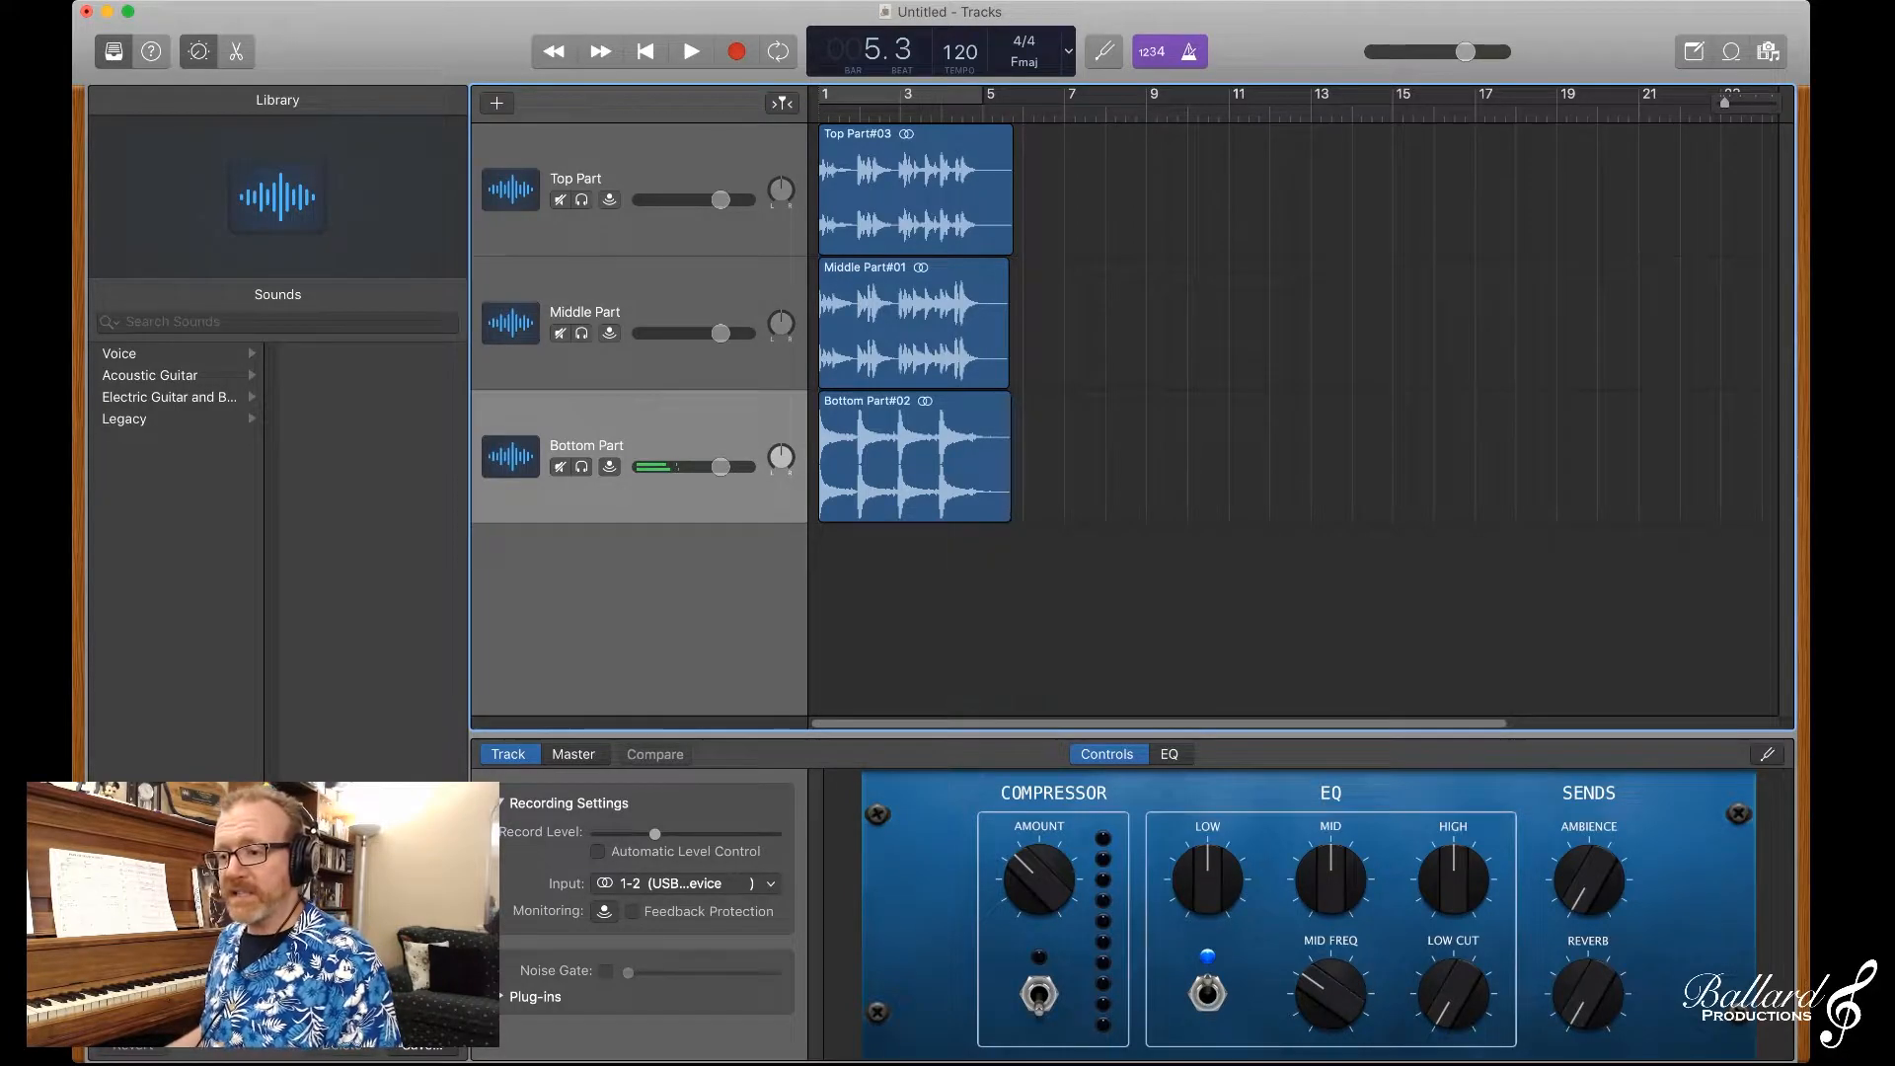
Step: Turn the metronome off and play all three recorded parts together from the beginning
key("Return")
key("space")
key("k")
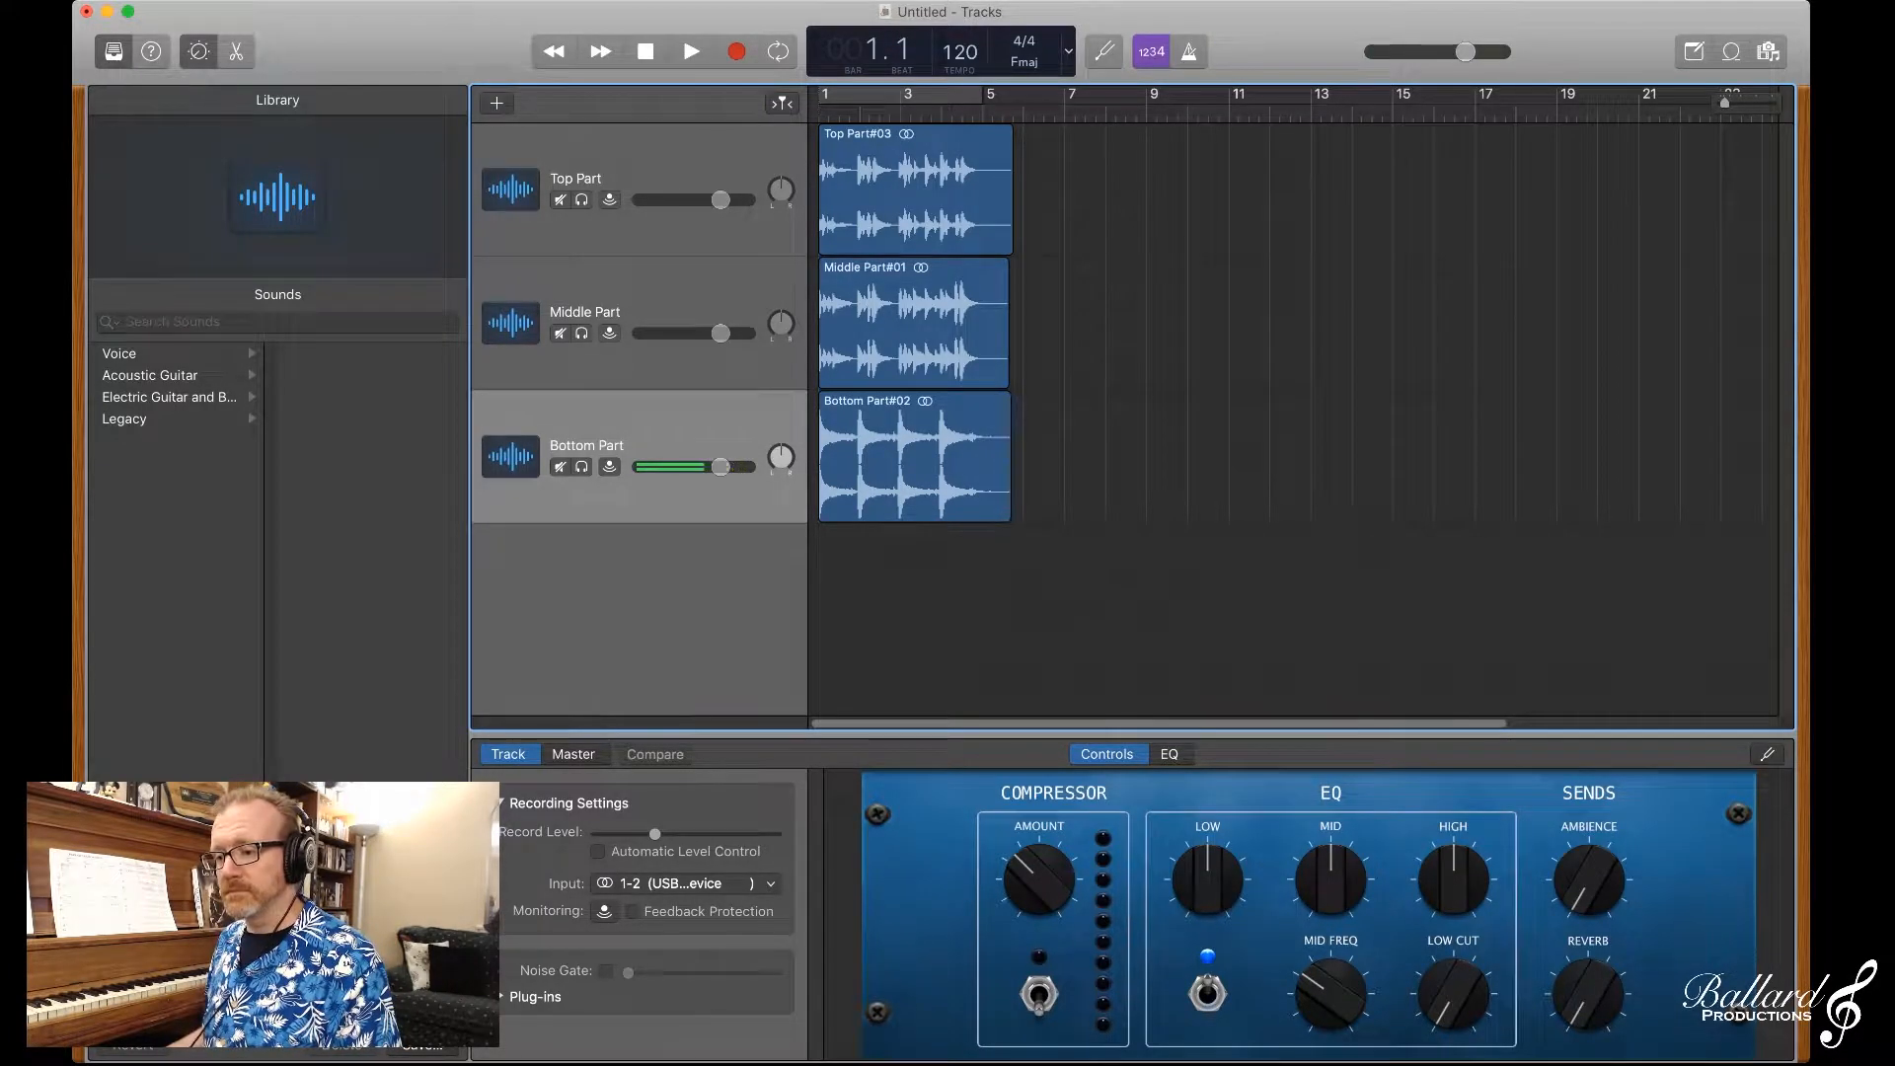
key("space")
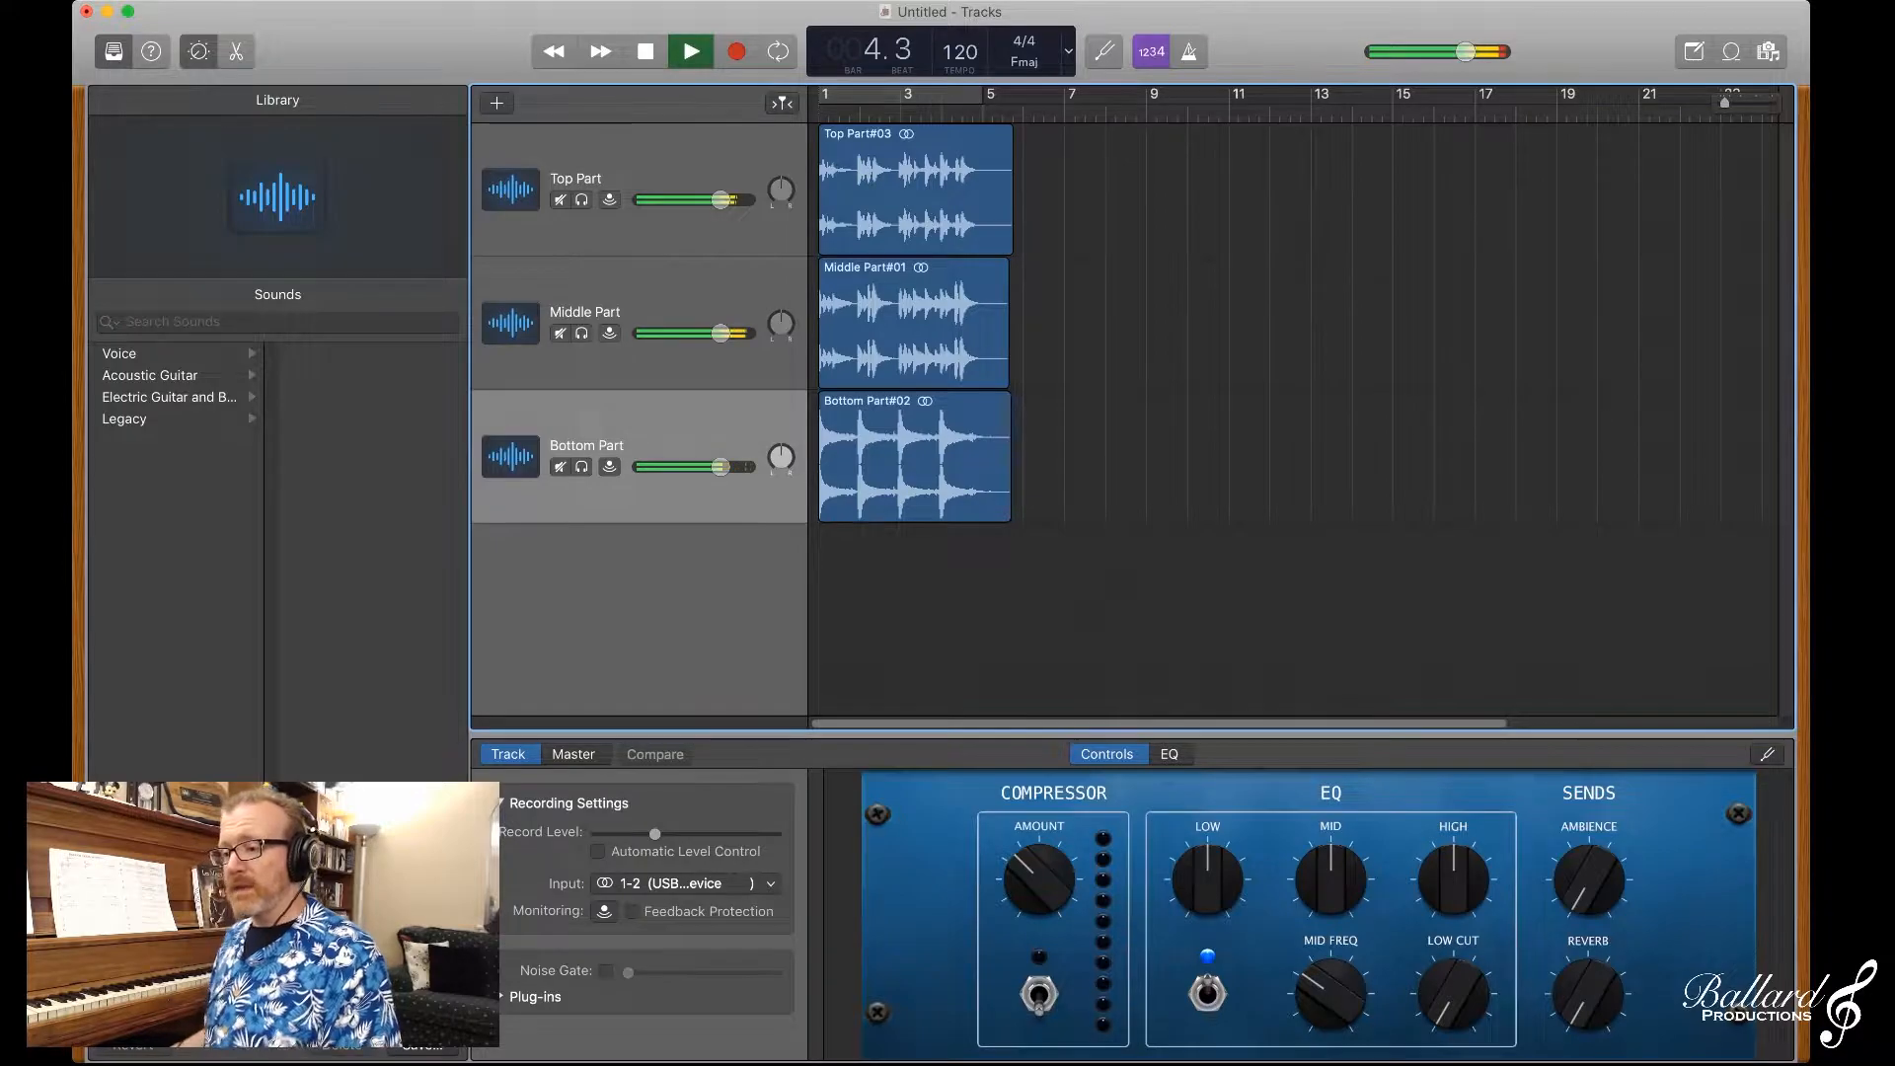
key("space")
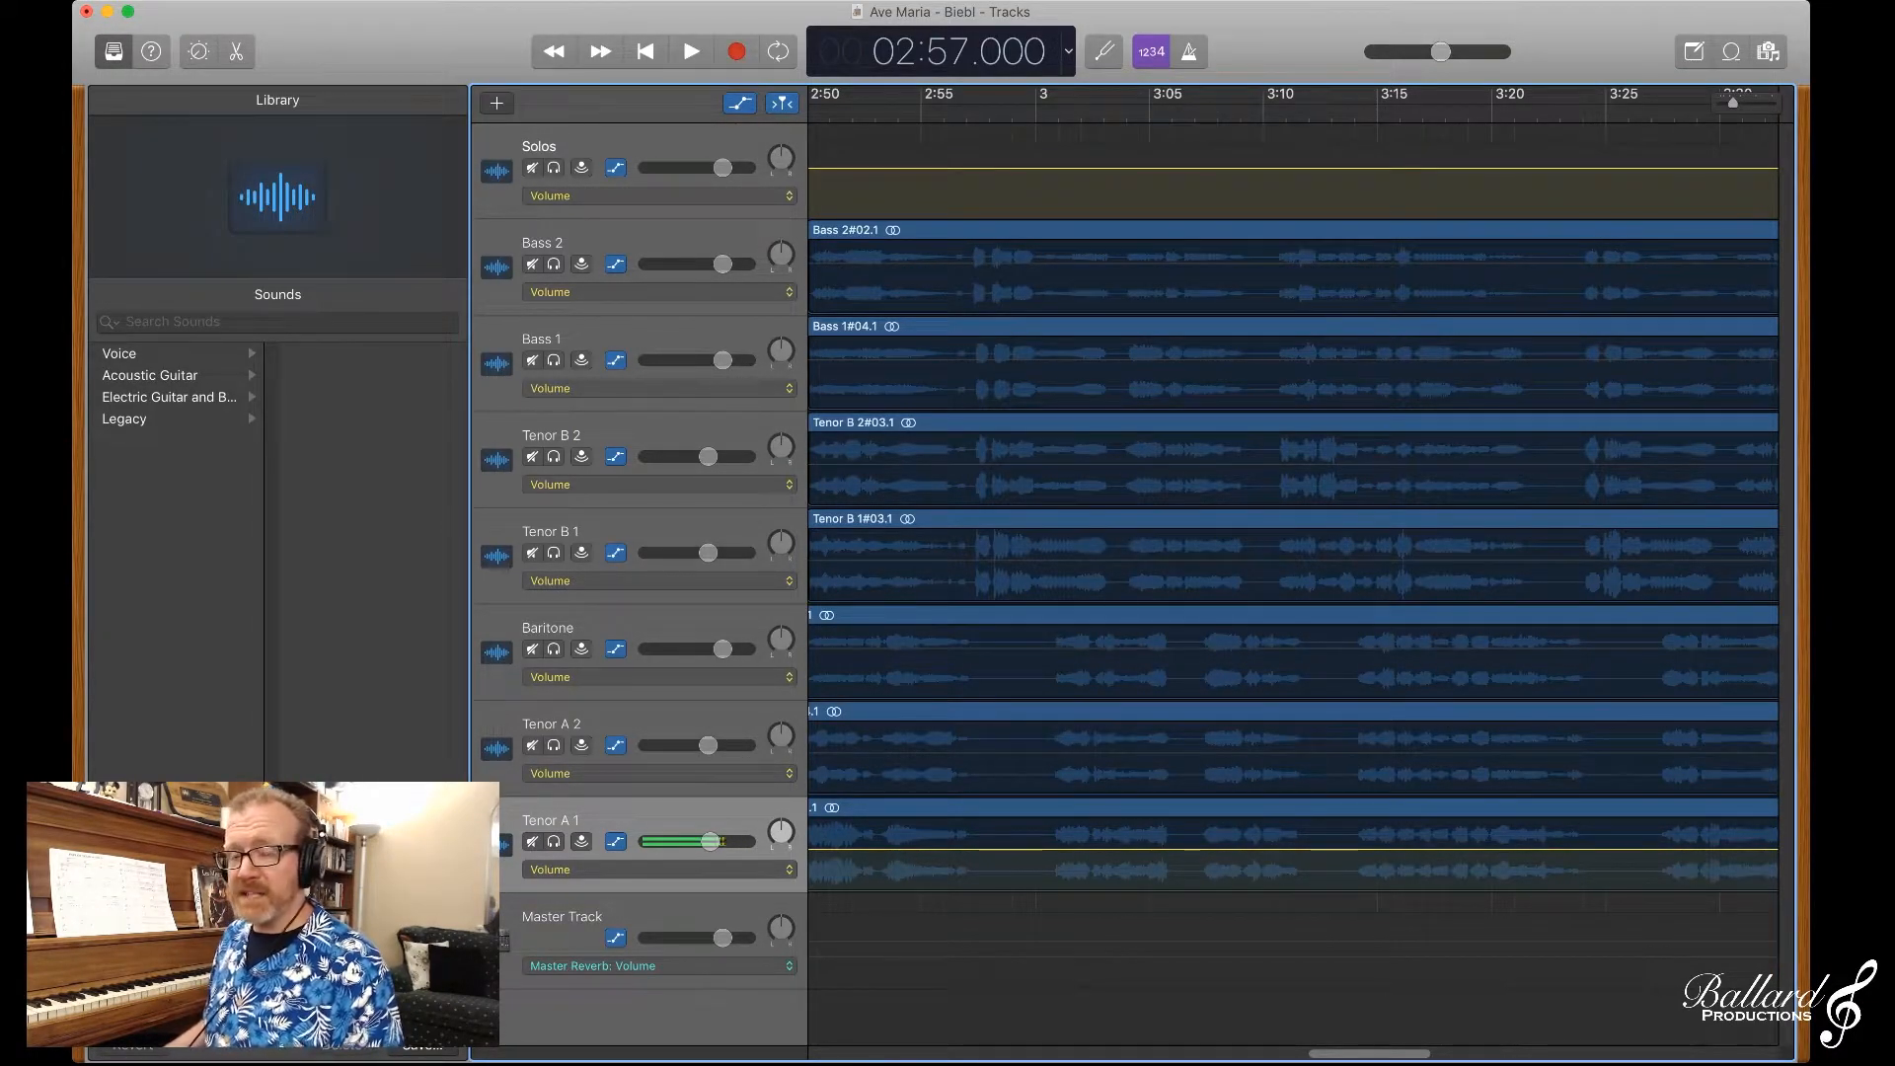
Step: In the Ave Maria - Biebl project, play the mix from 2:57 to just past the end of its regions
key("space")
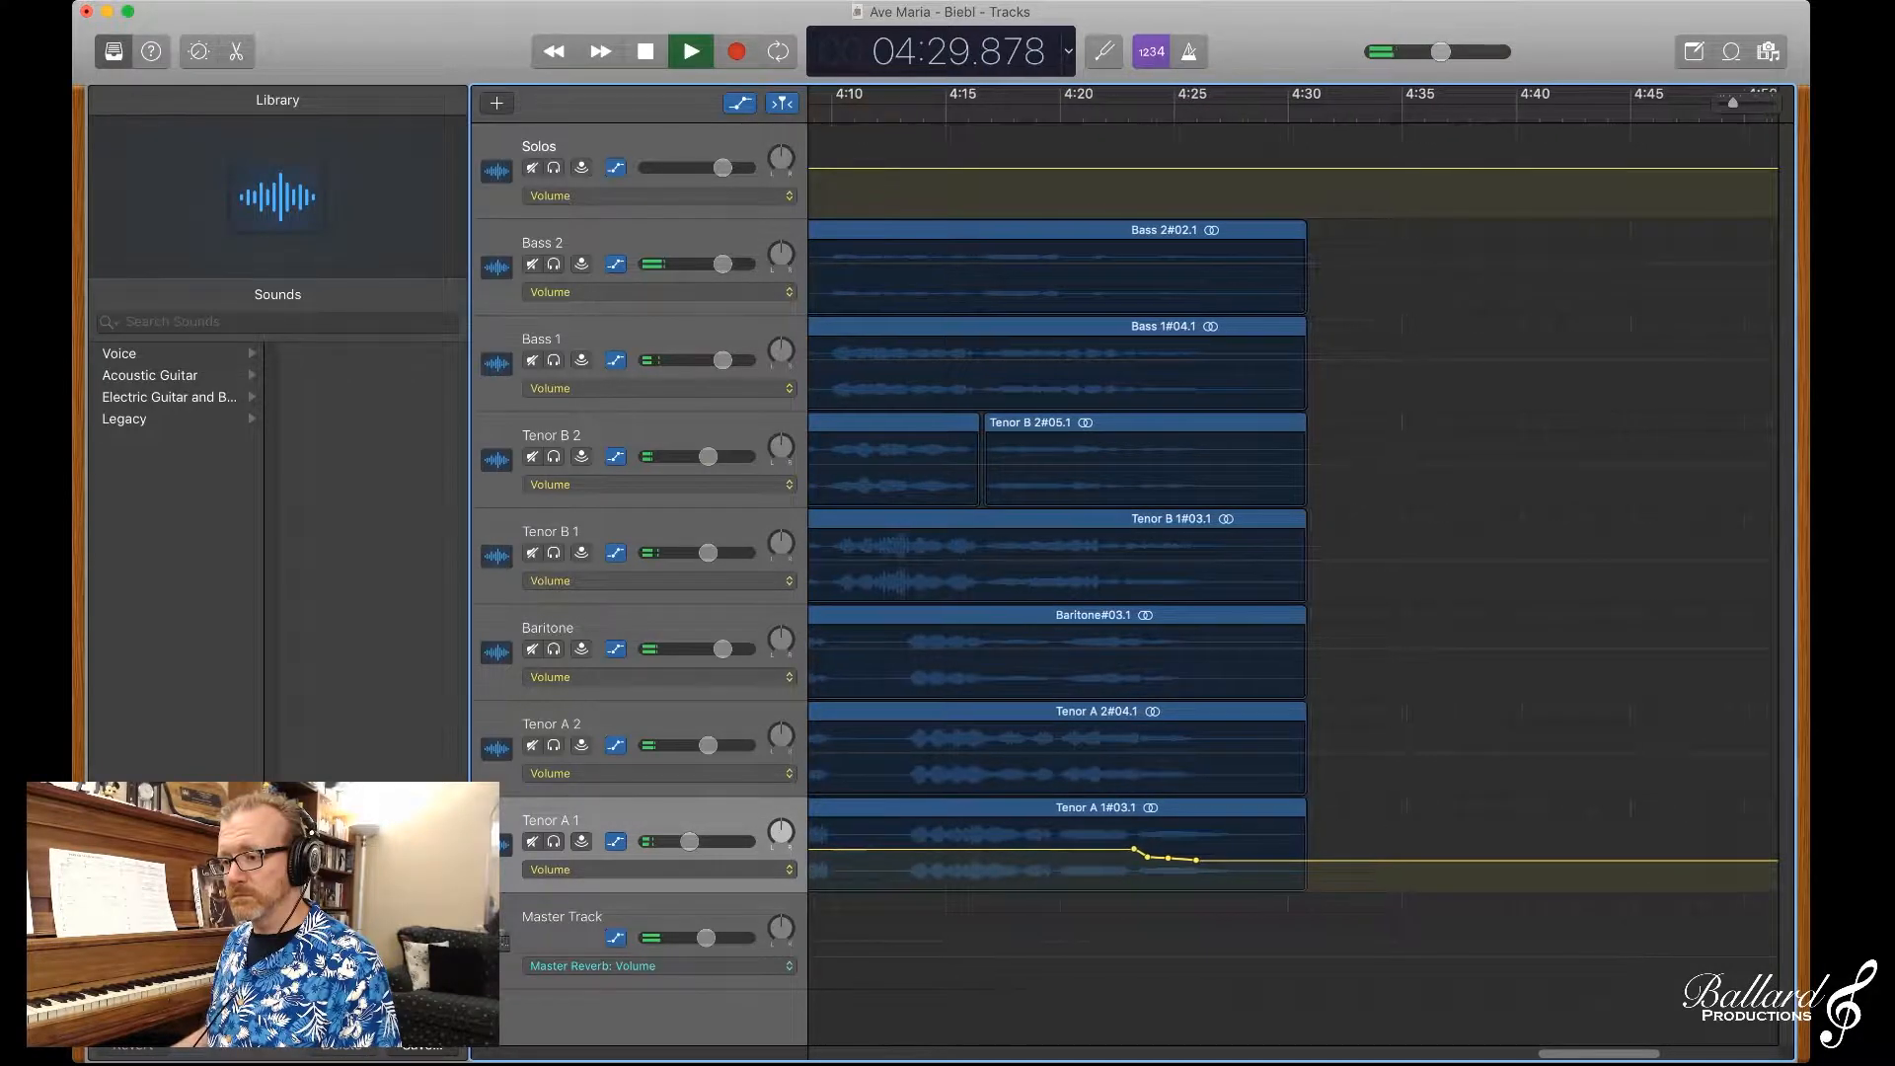
key("space")
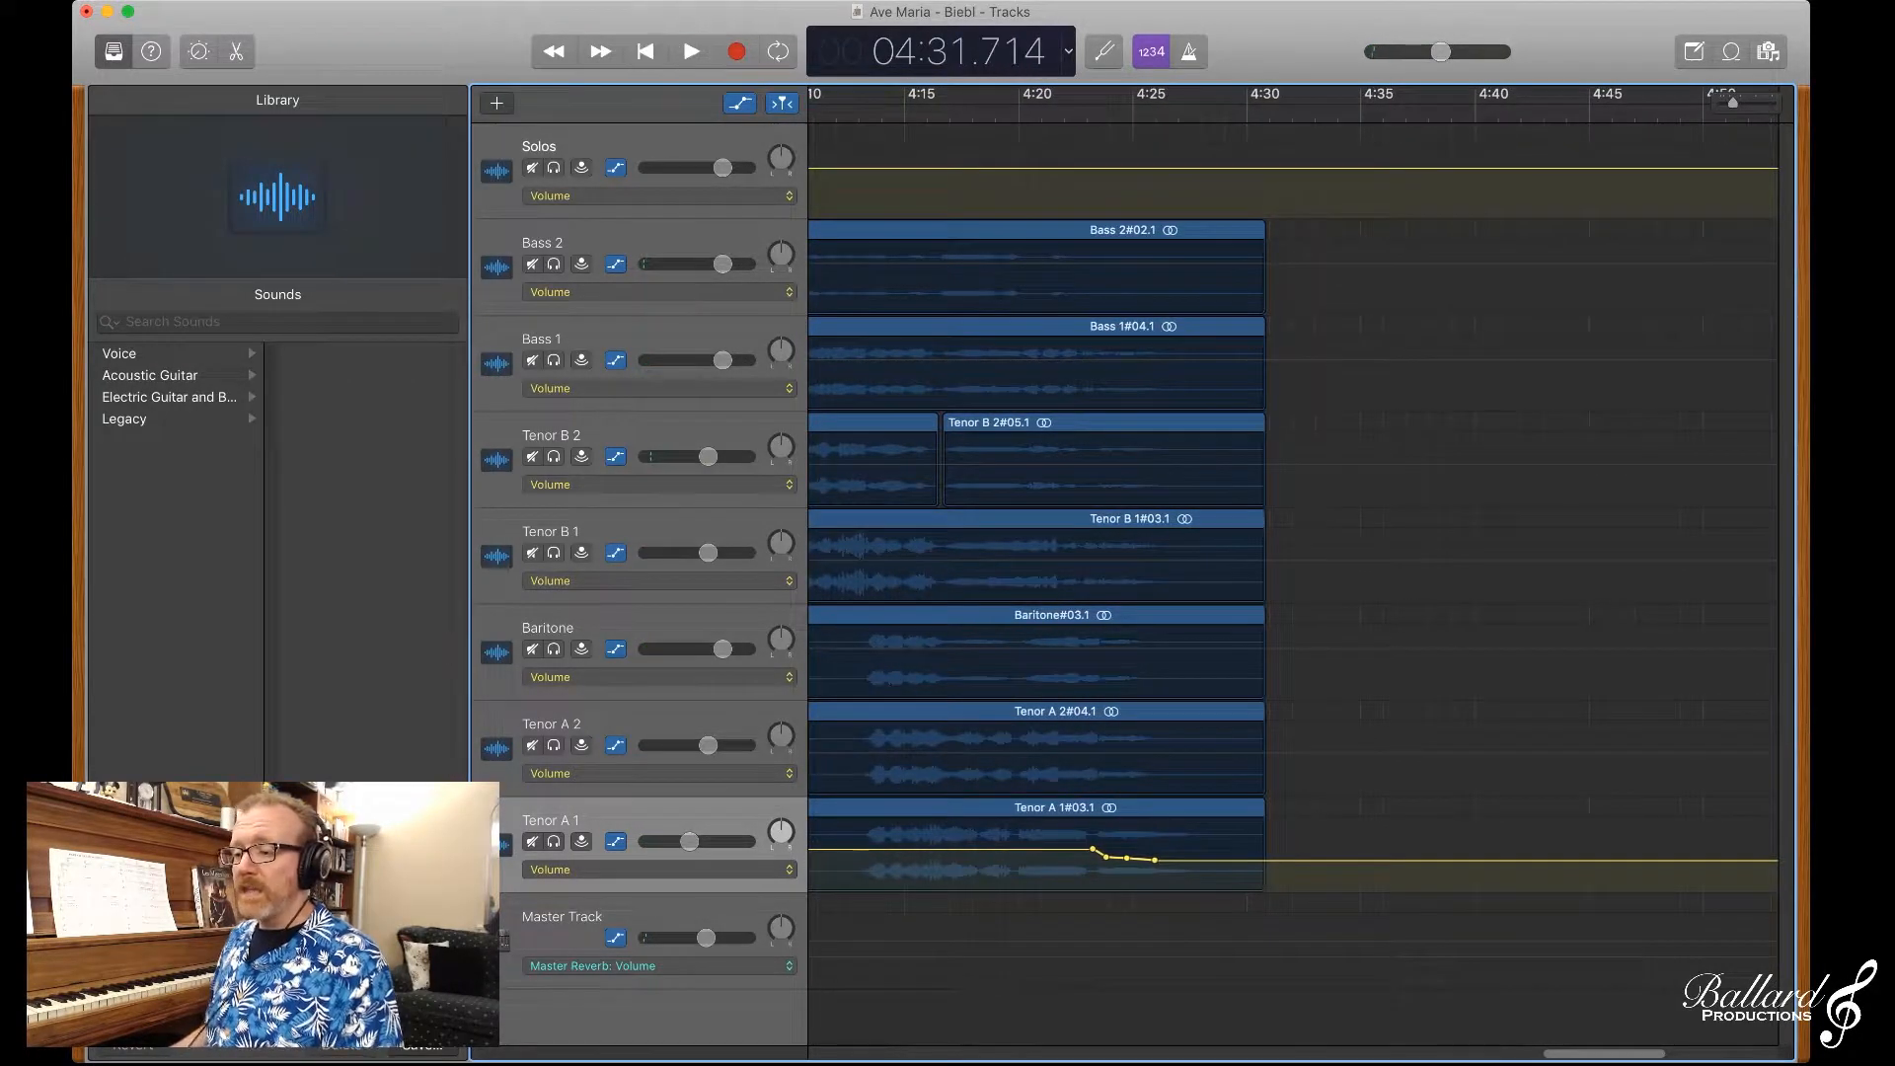
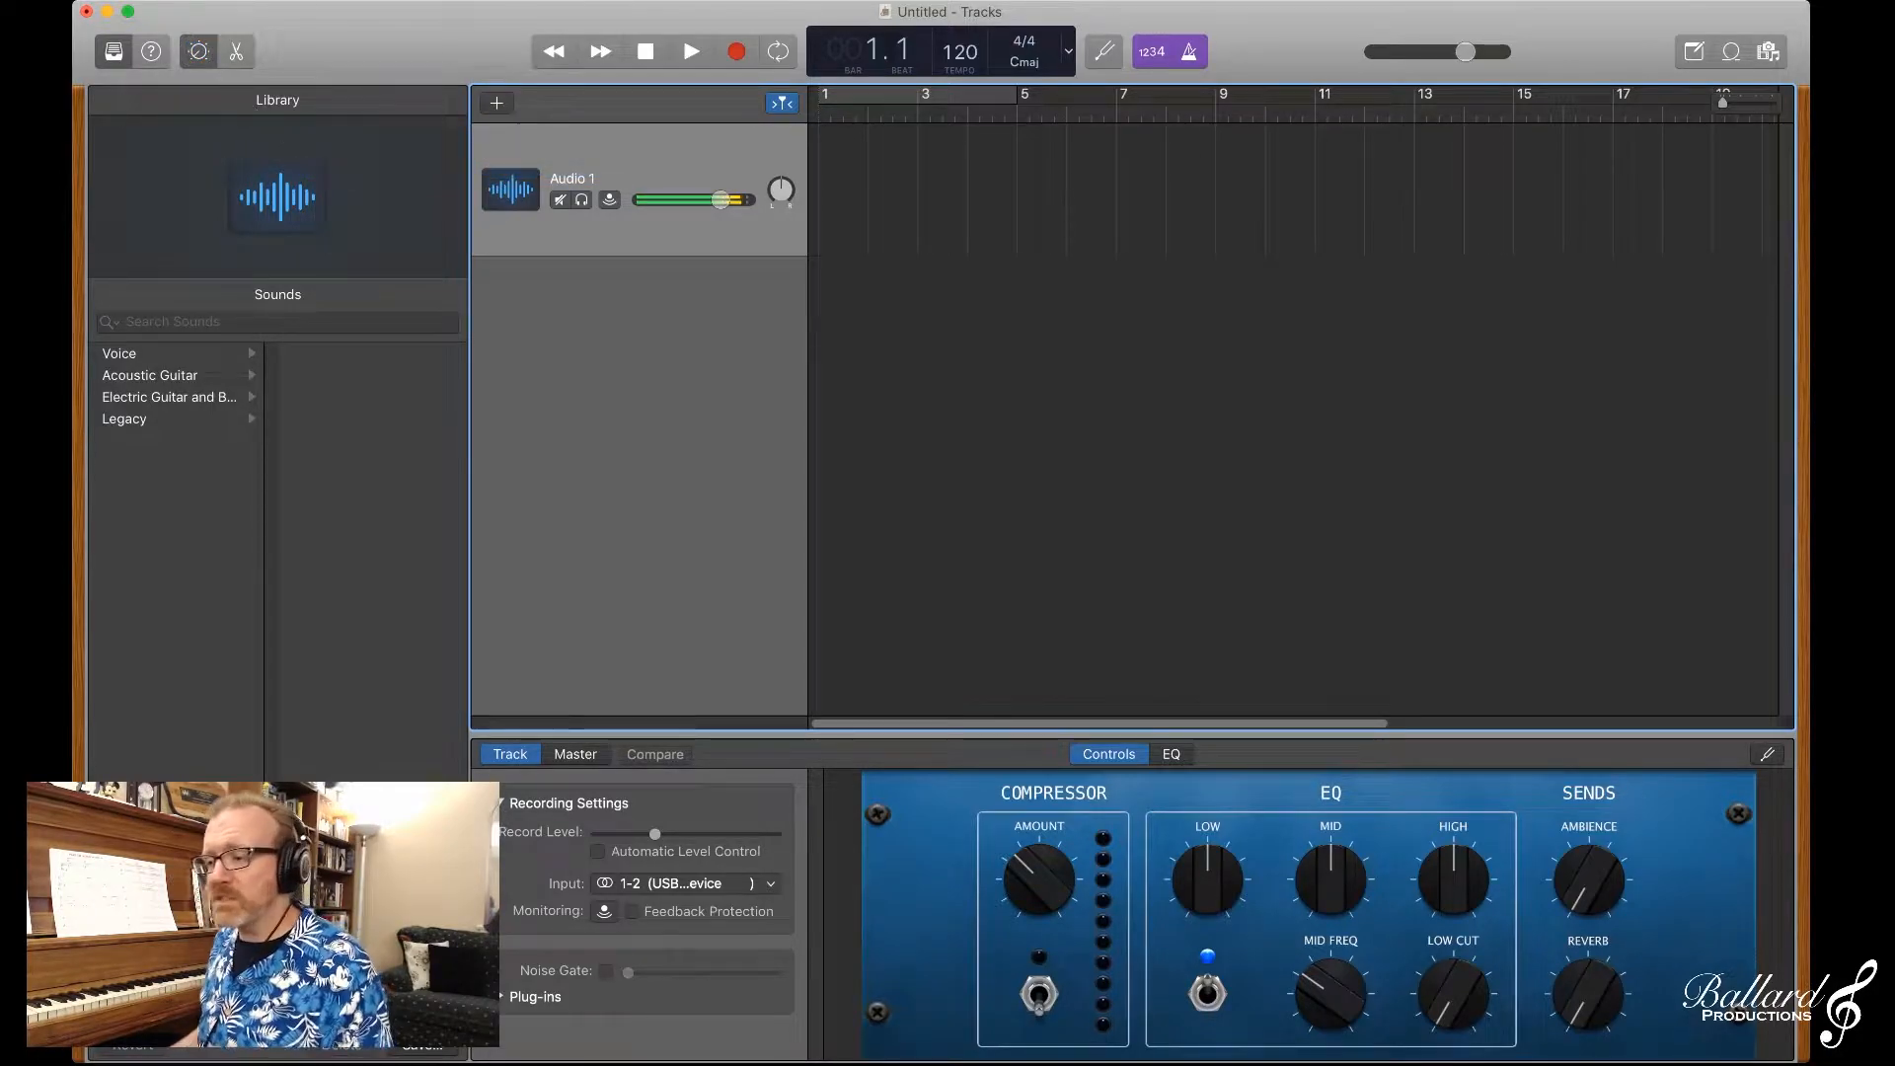
Step: Hide the Smart Controls and open the Apple Loops browser in button view
key("b")
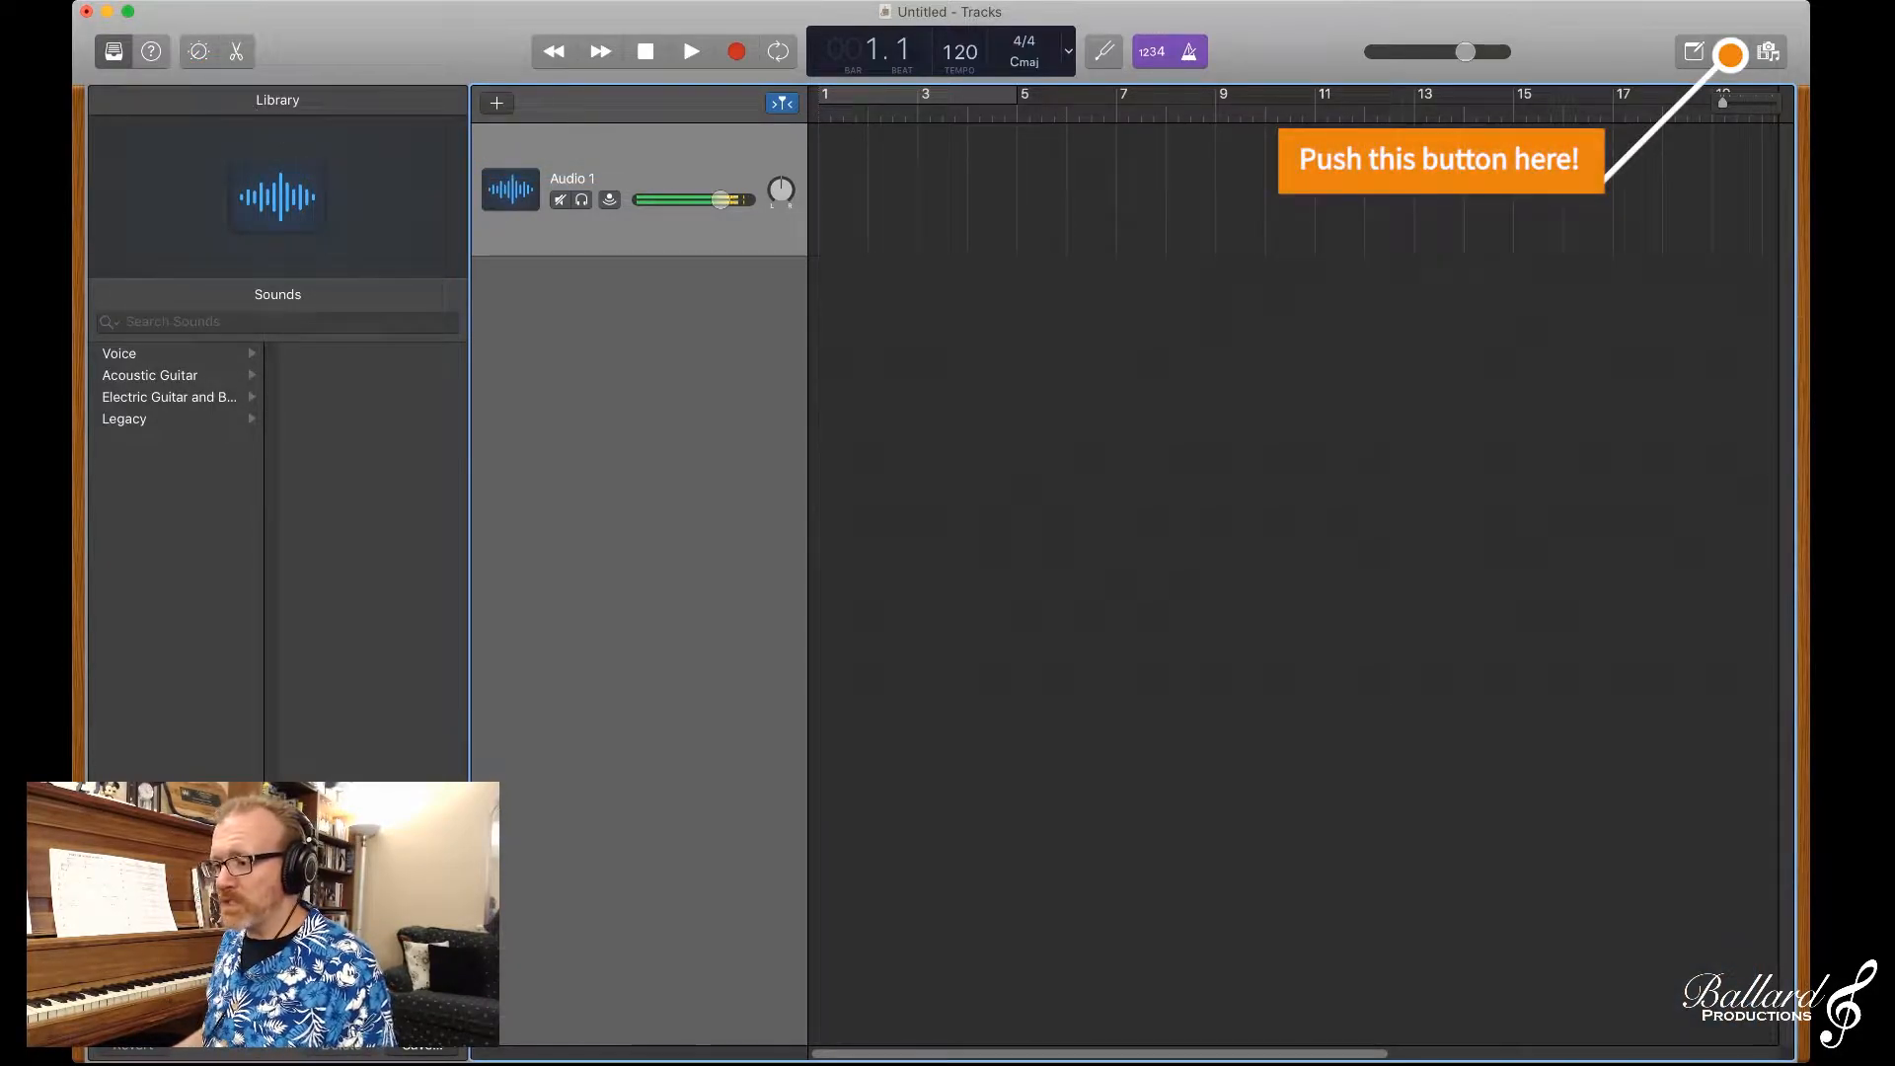
key("o")
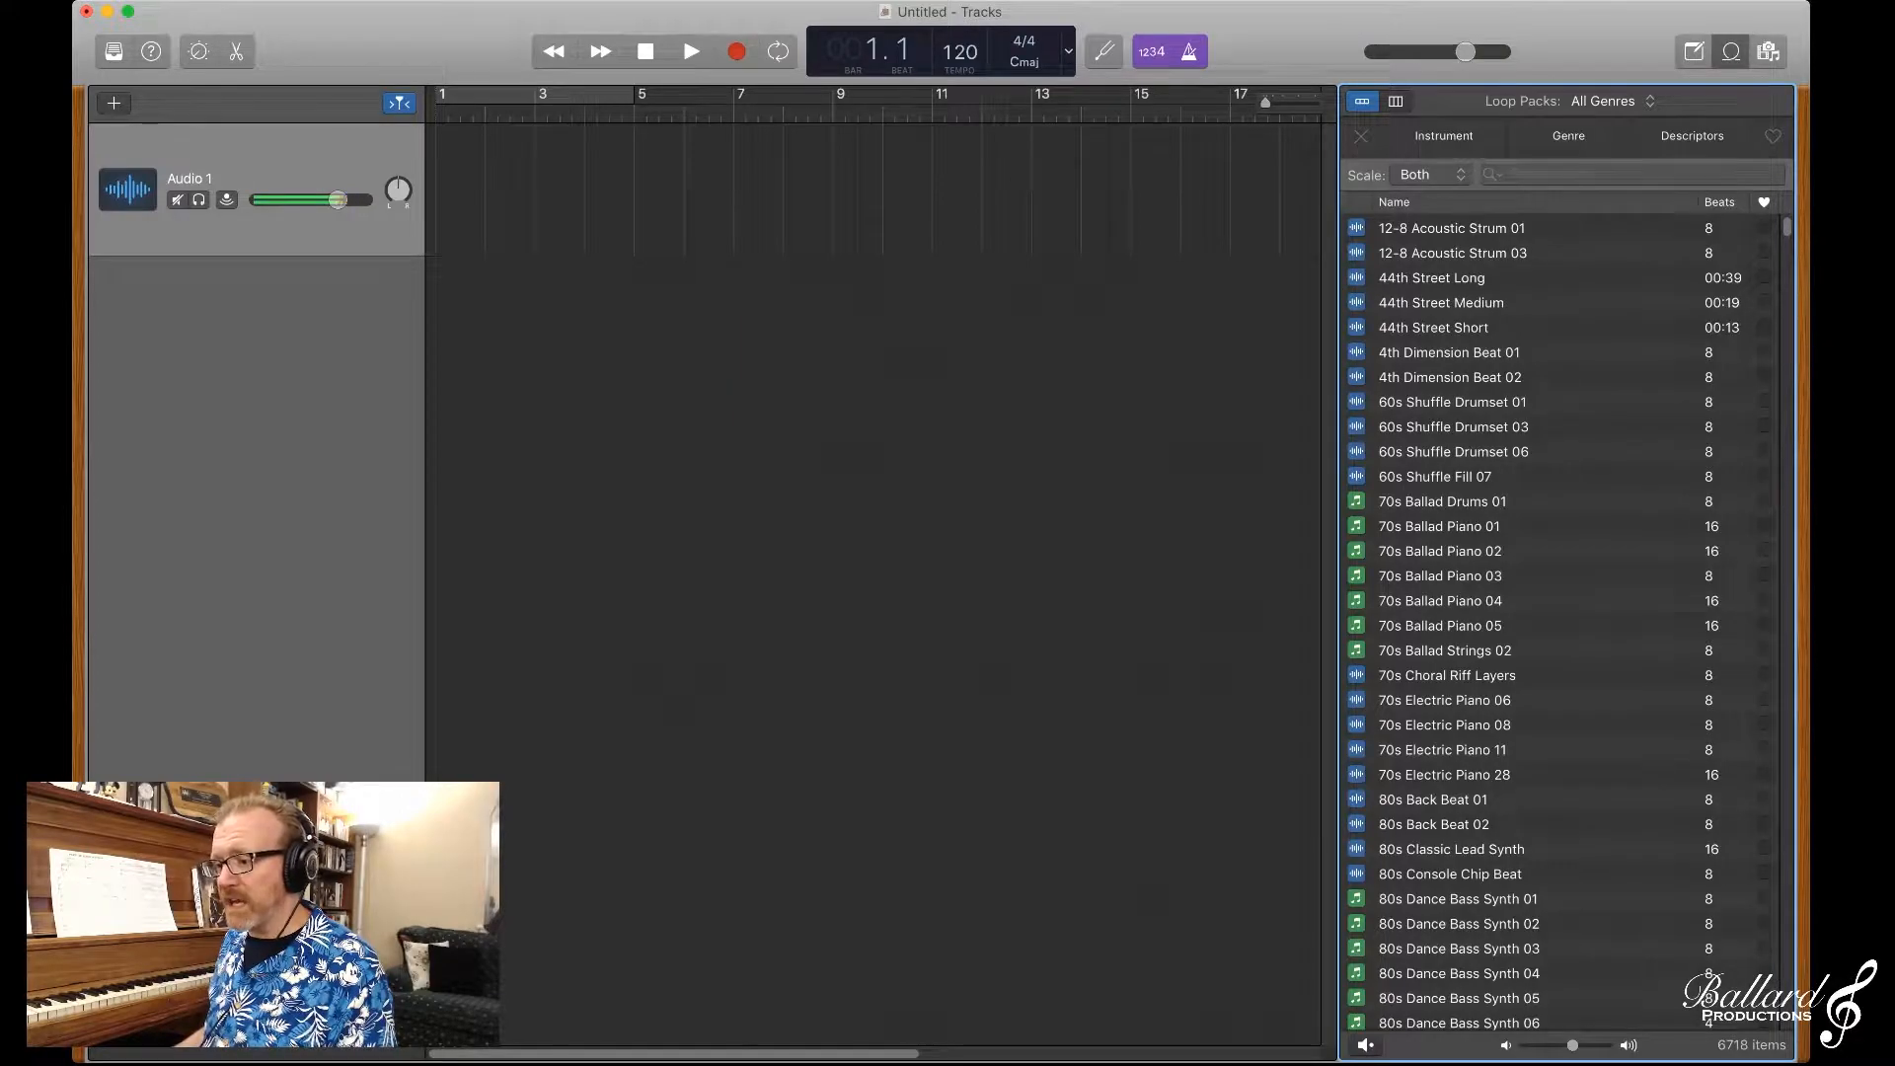
left_click(1396, 102)
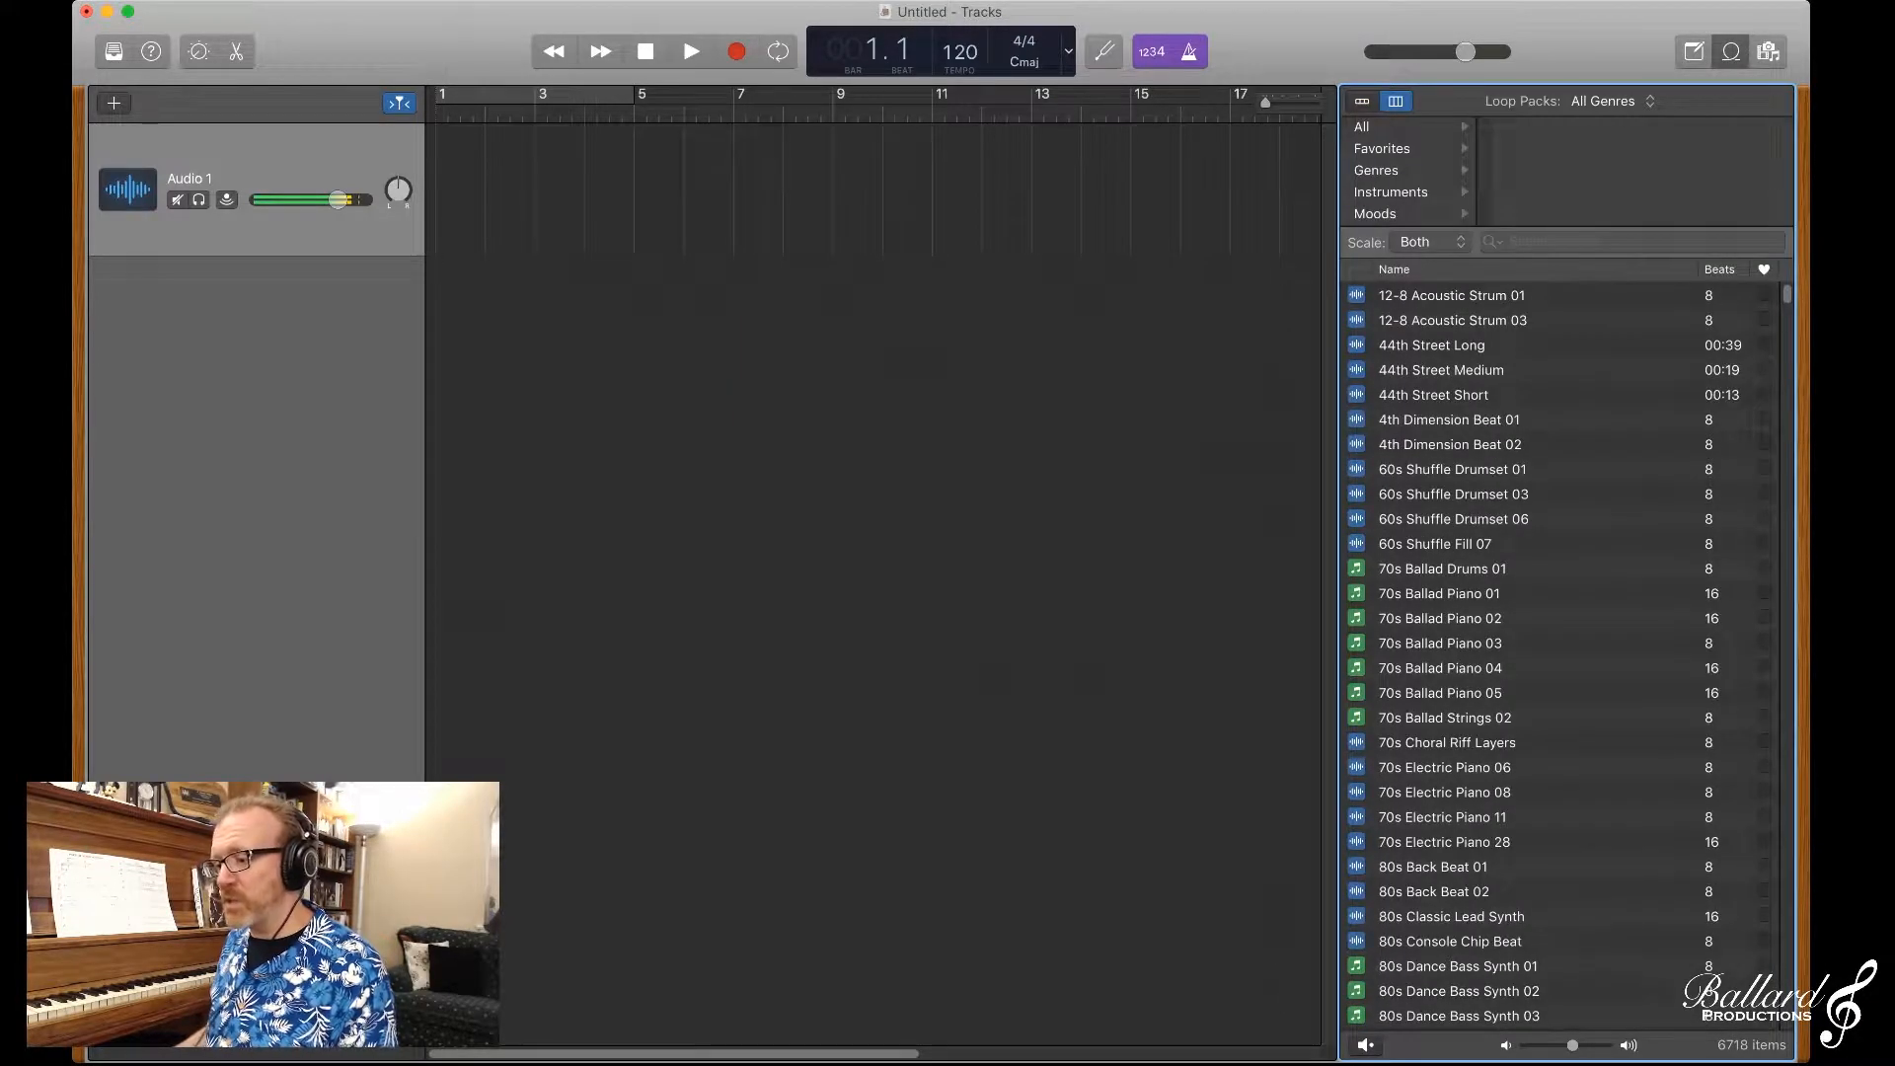
left_click(1363, 101)
Step: Look through the unfiltered Apple Loops list and return to its beginning
scroll(1567, 622, "down", 20)
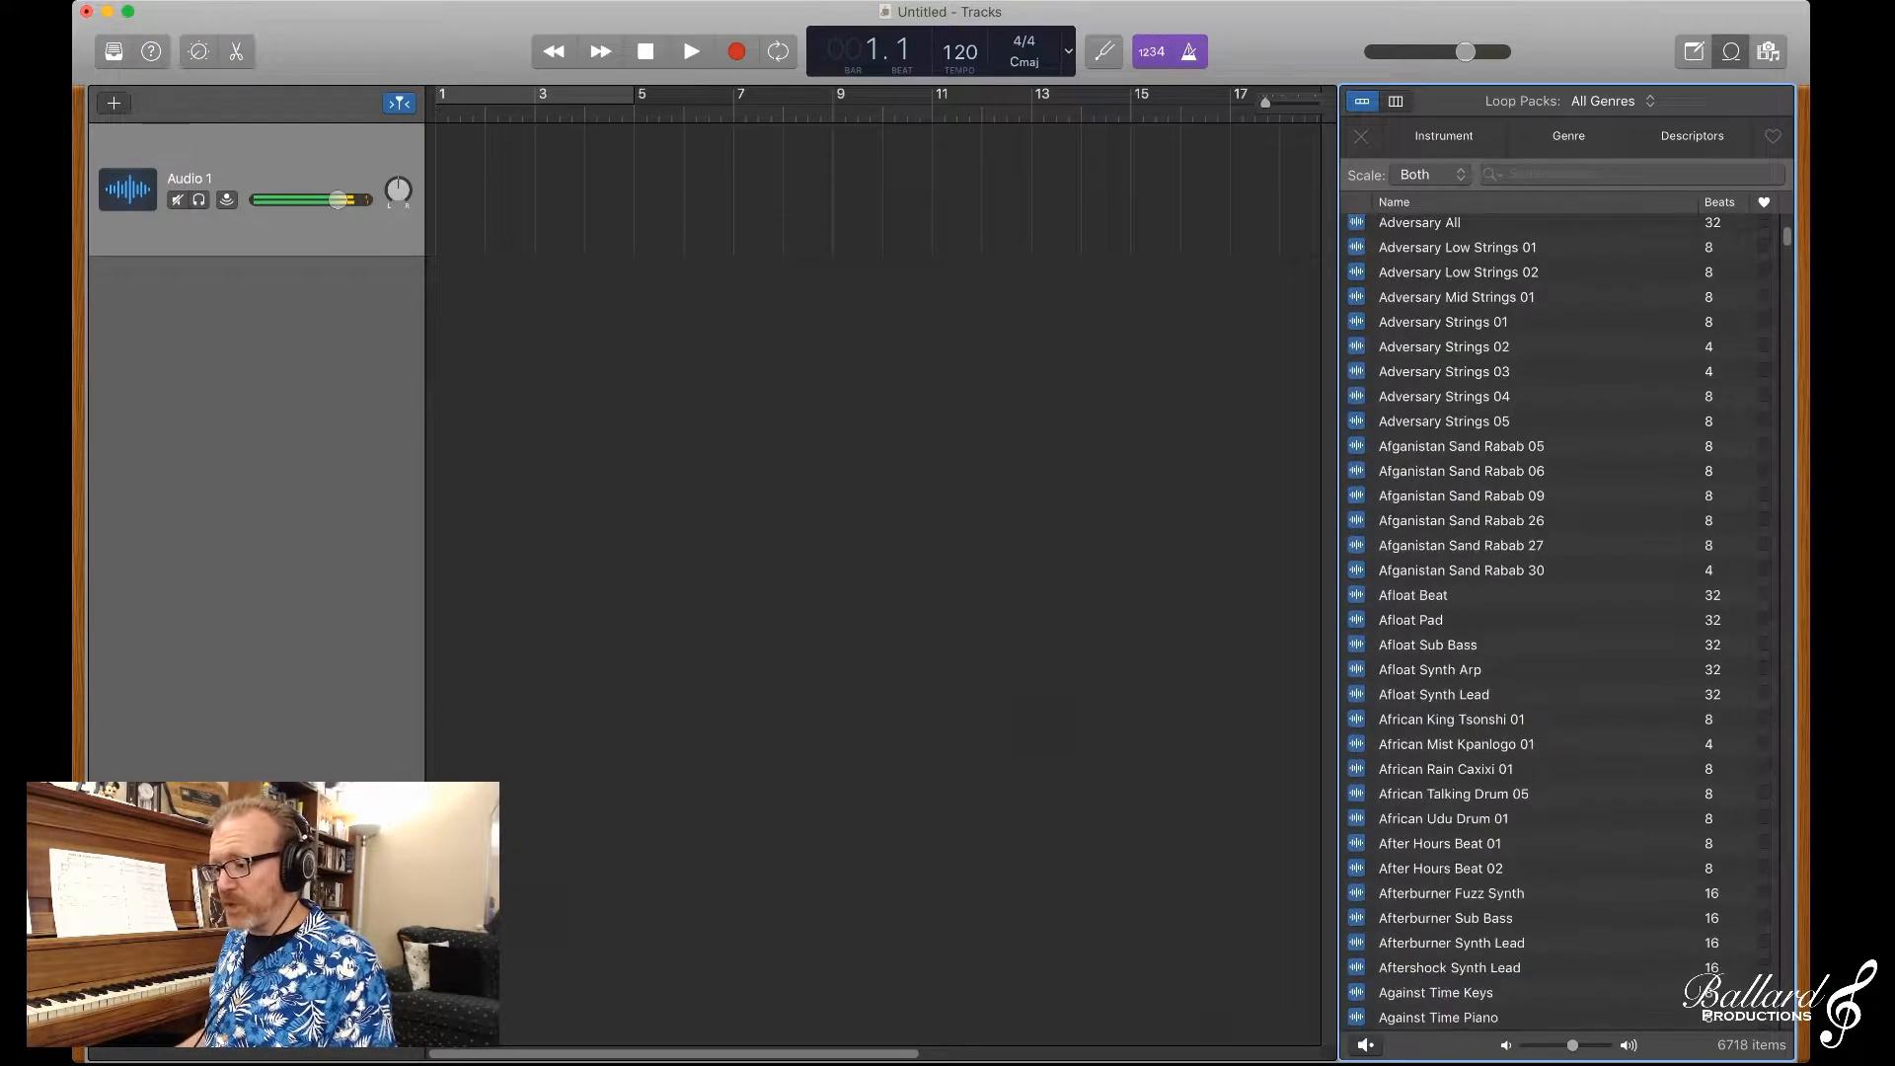
scroll(1544, 622, "down", 15)
scroll(1566, 622, "down", 20)
scroll(1556, 622, "down", 20)
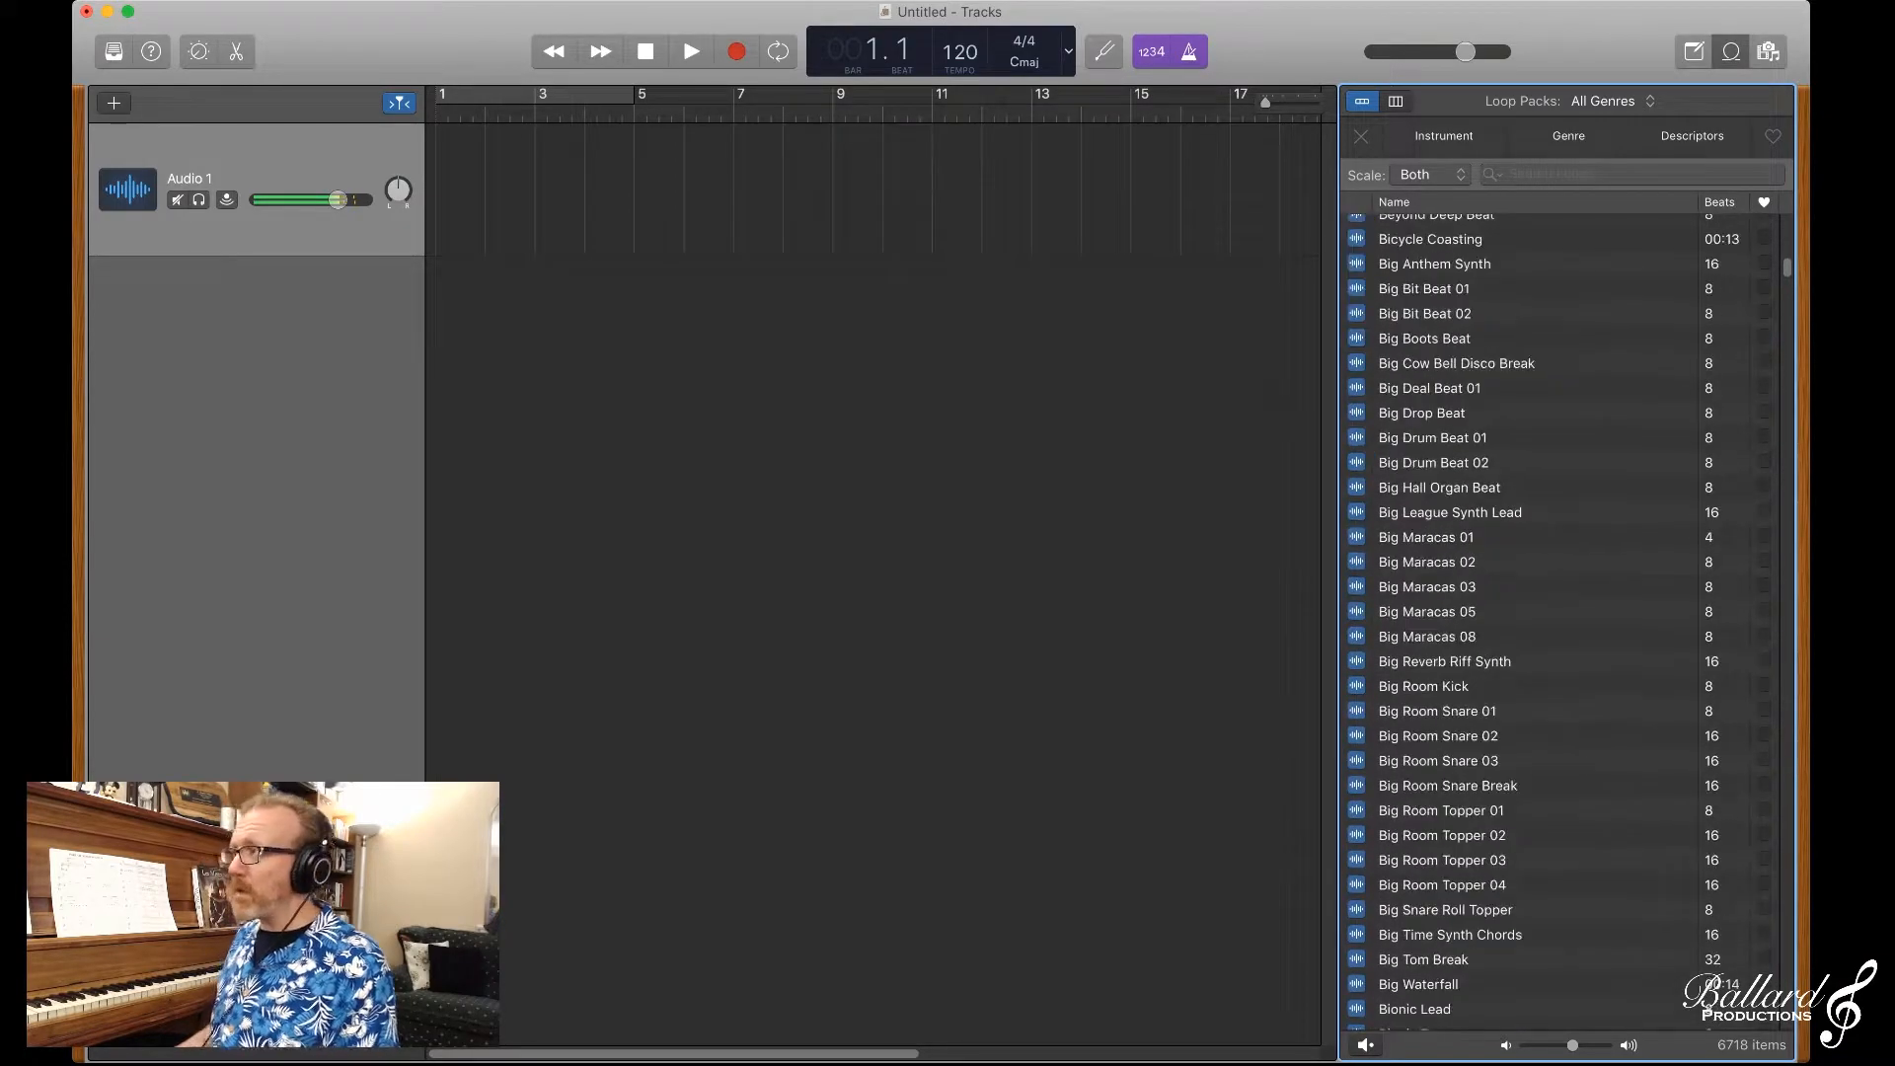
scroll(1544, 621, "down", 15)
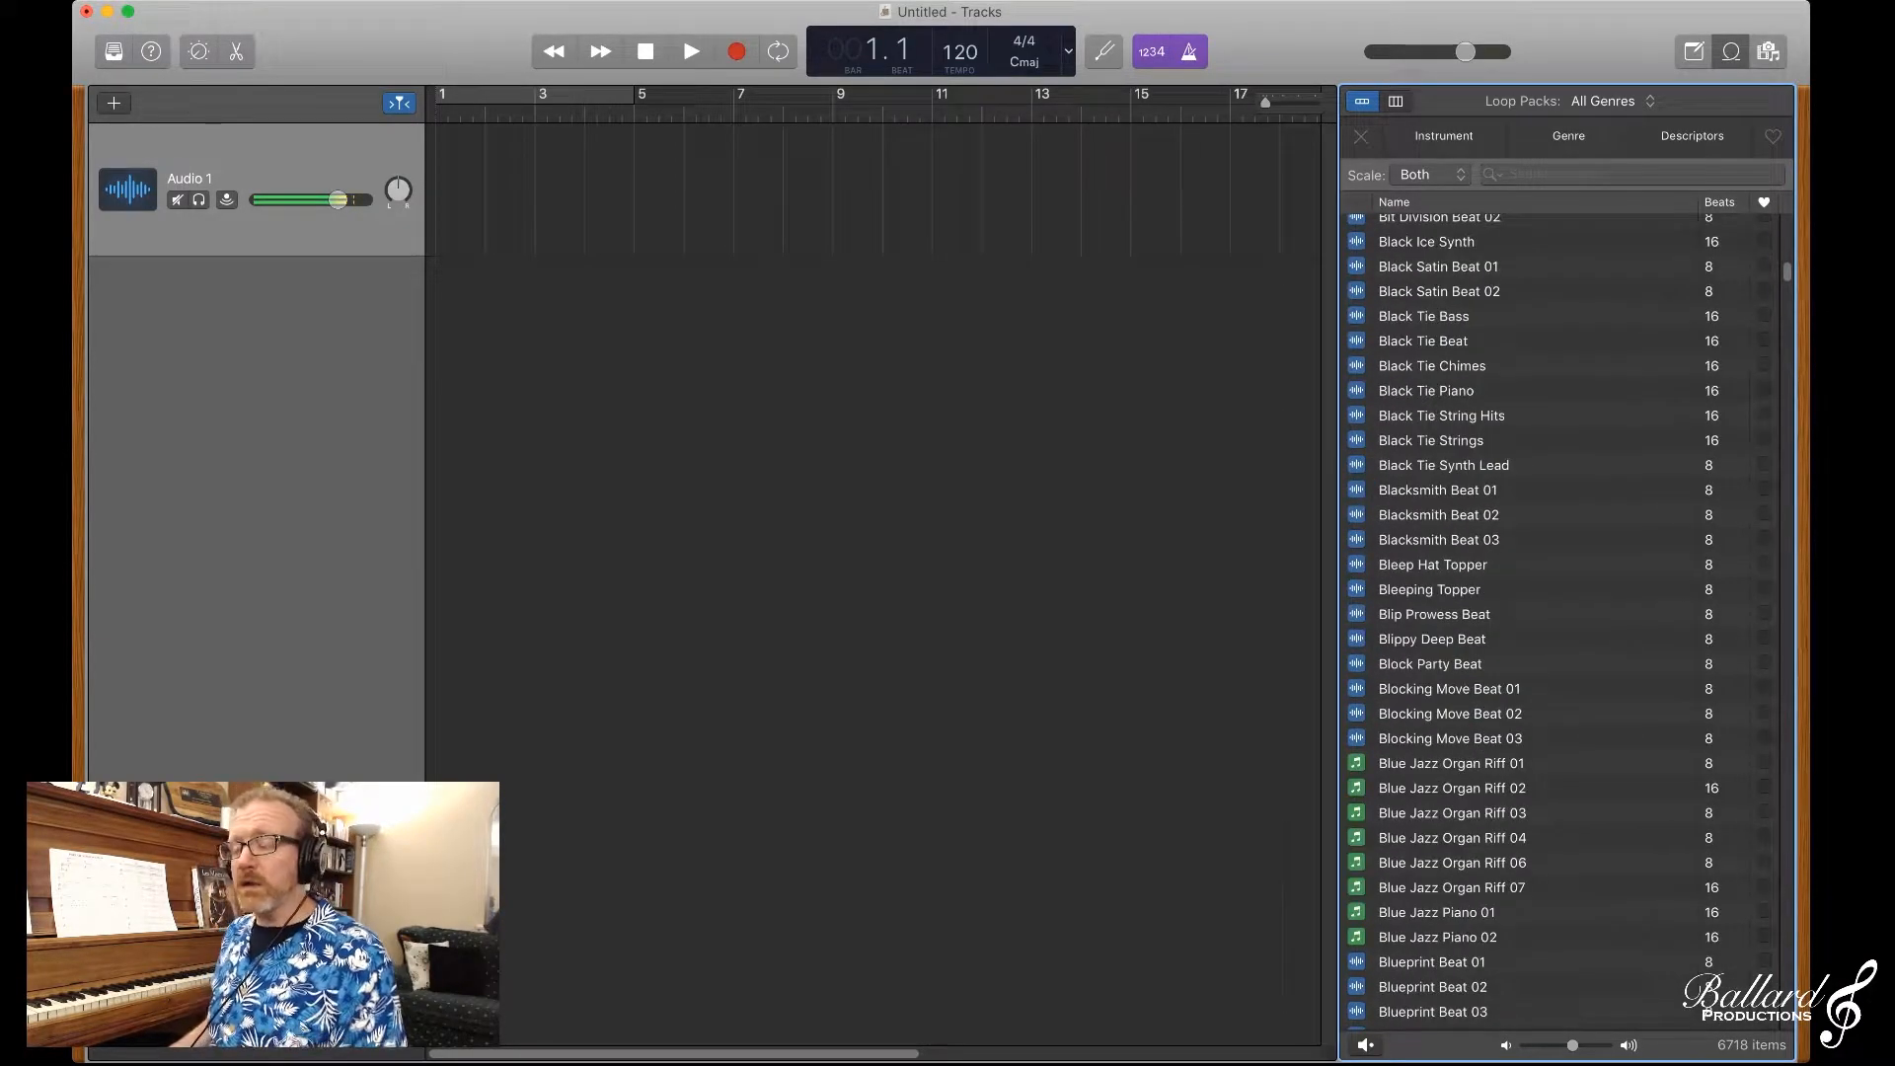
scroll(1558, 622, "down", 20)
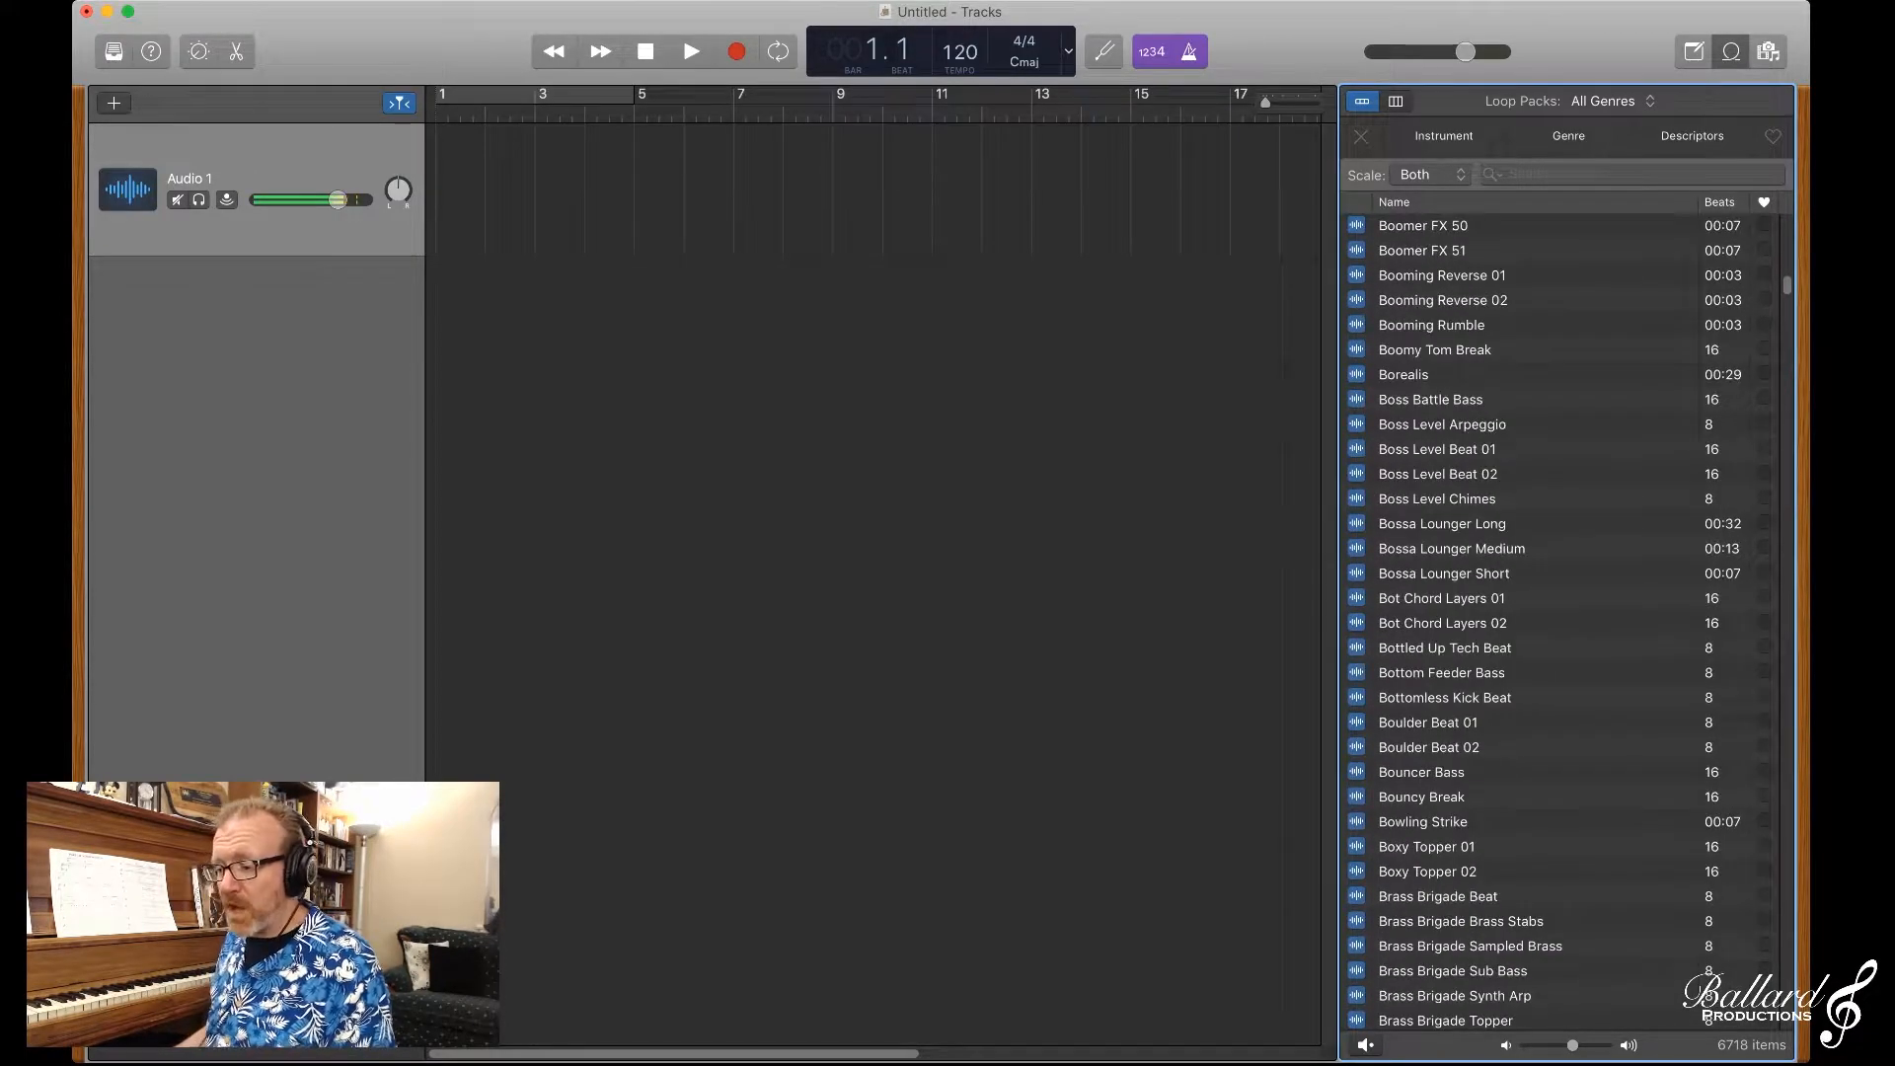
scroll(1559, 622, "down", 20)
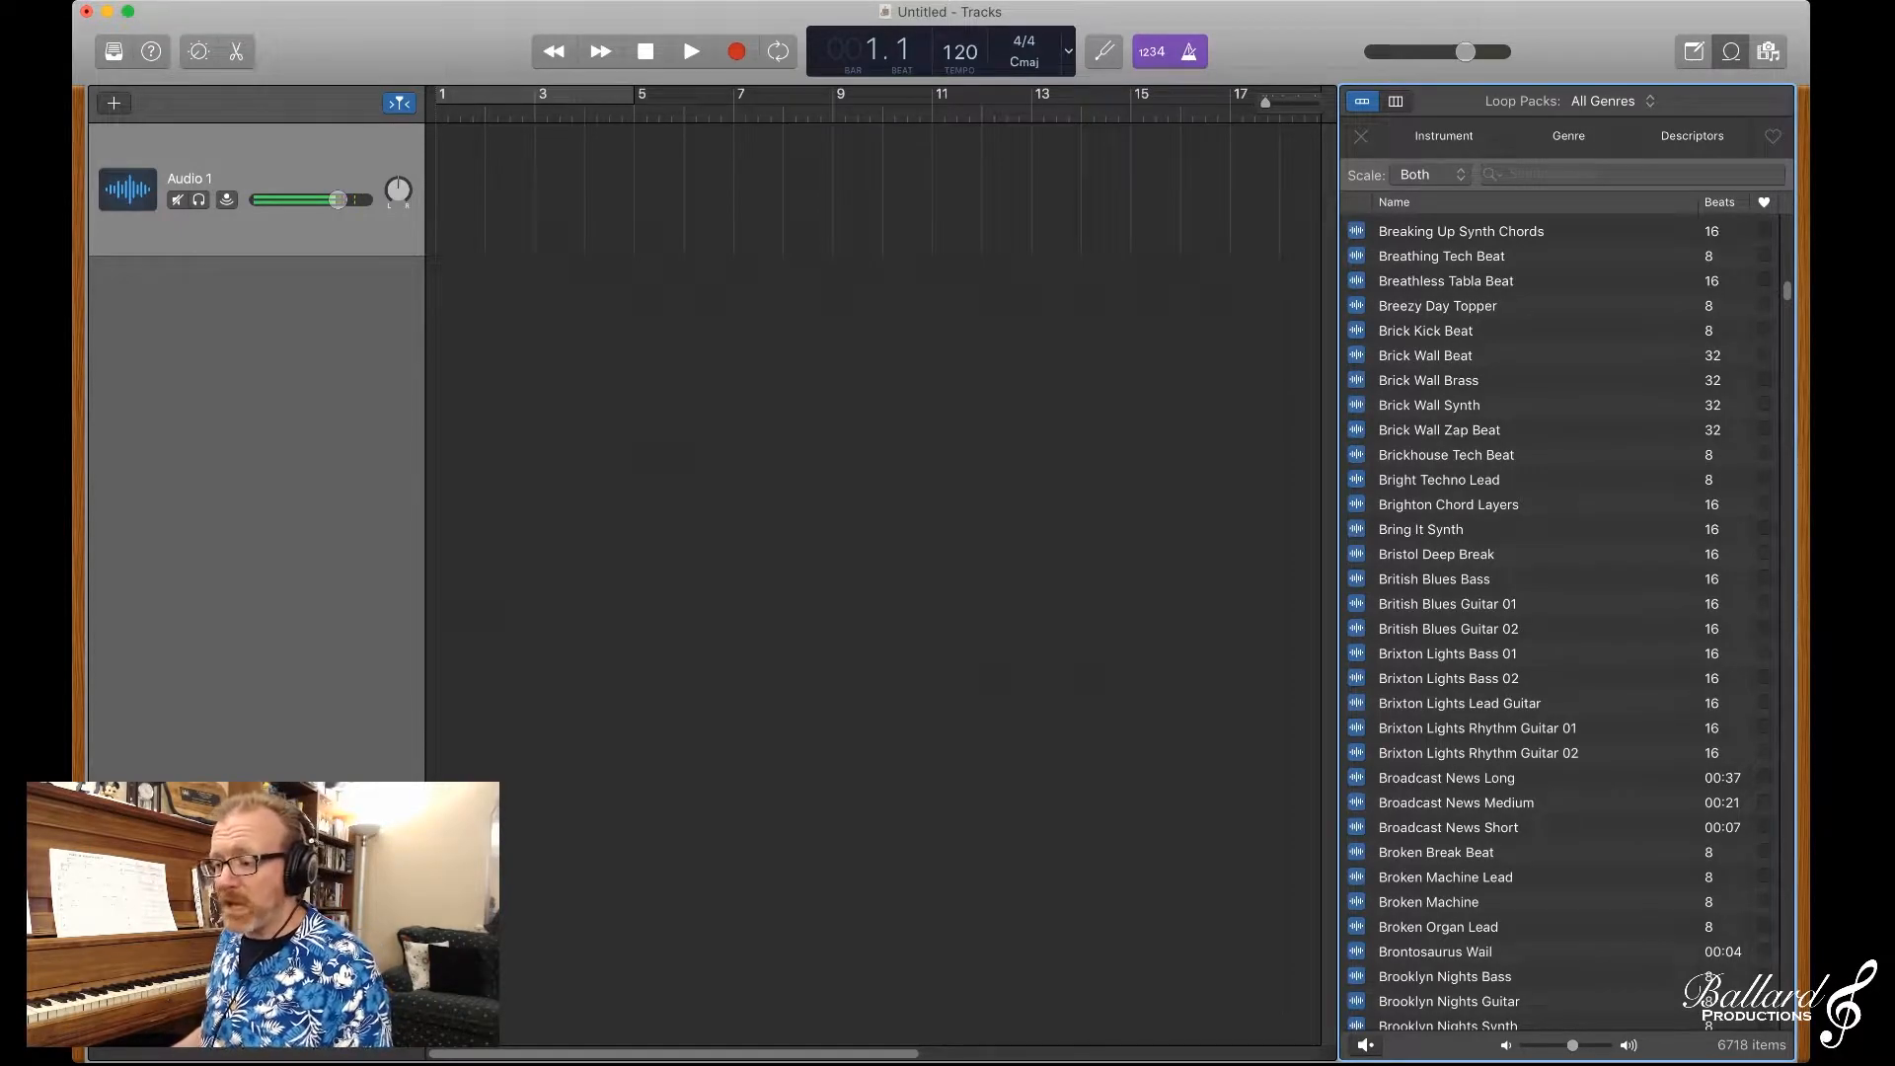
scroll(1558, 622, "down", 3)
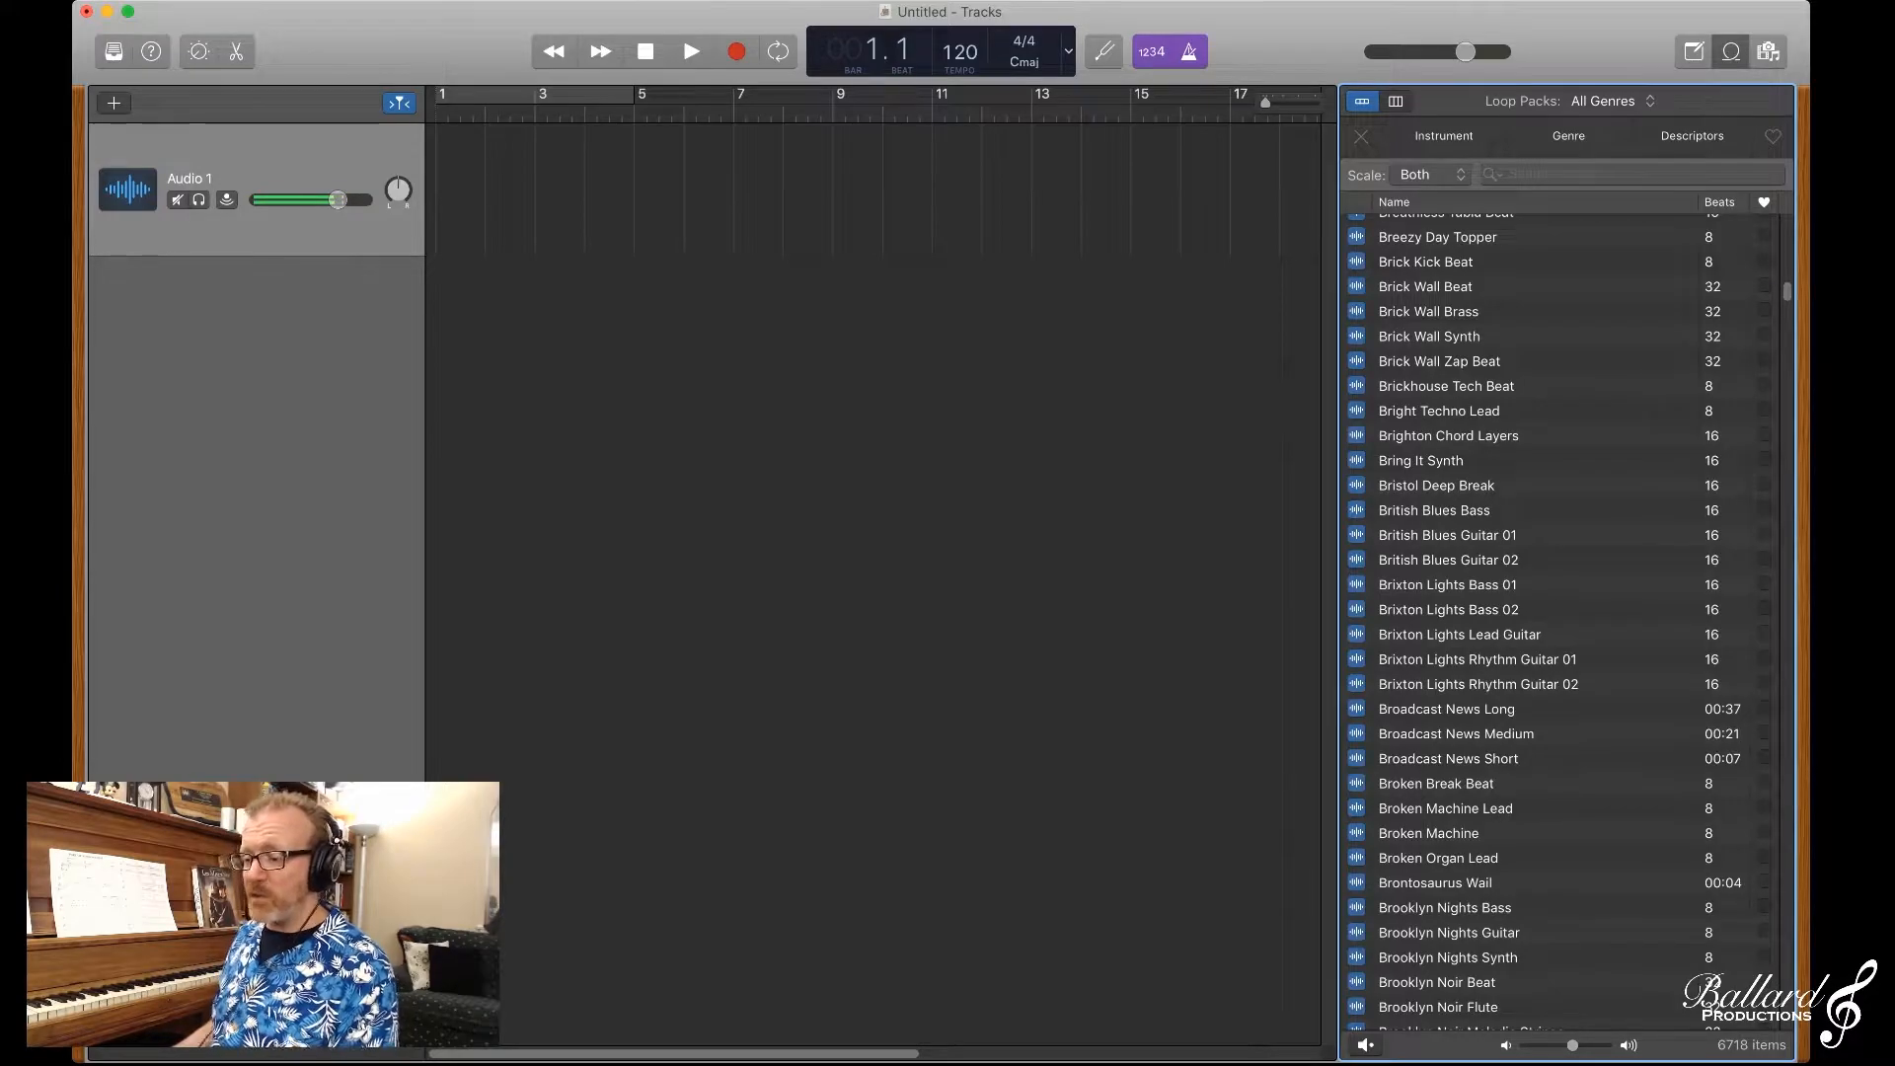
scroll(1560, 622, "down", 20)
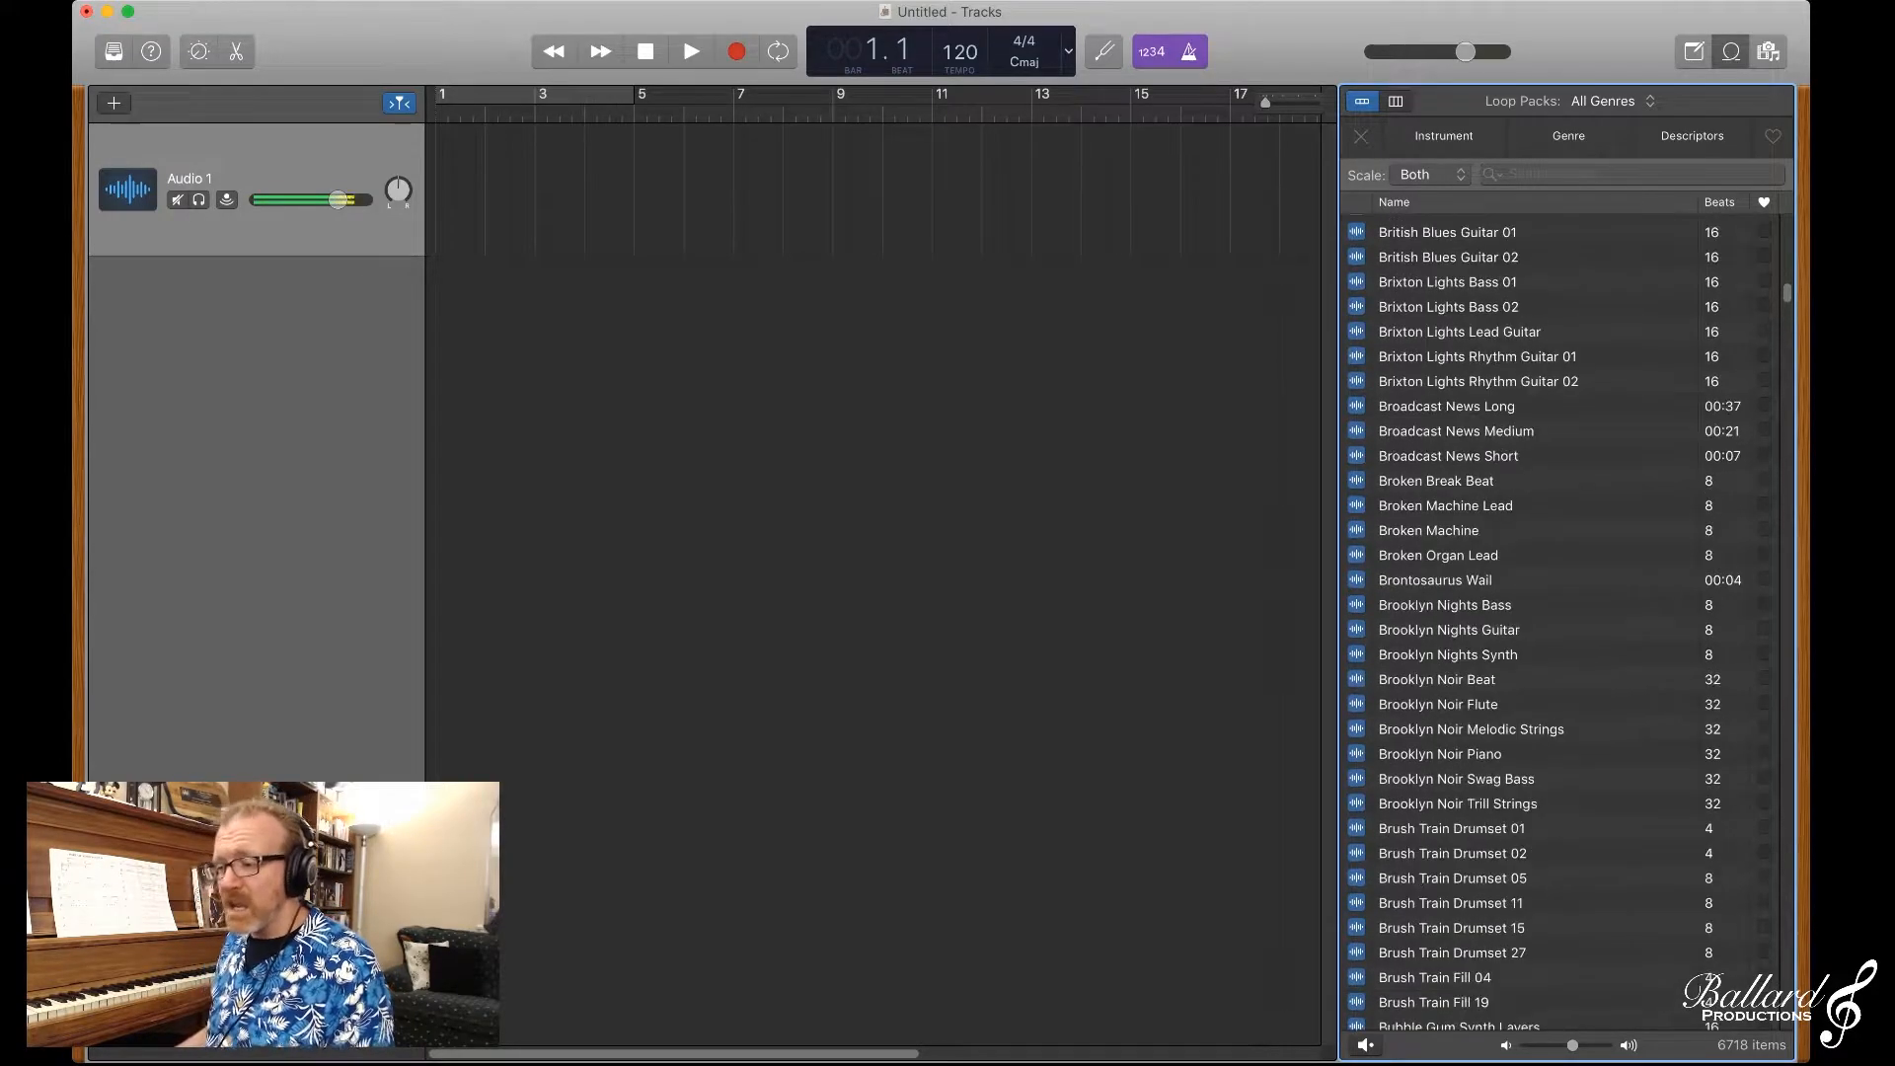
scroll(1560, 622, "up", 20)
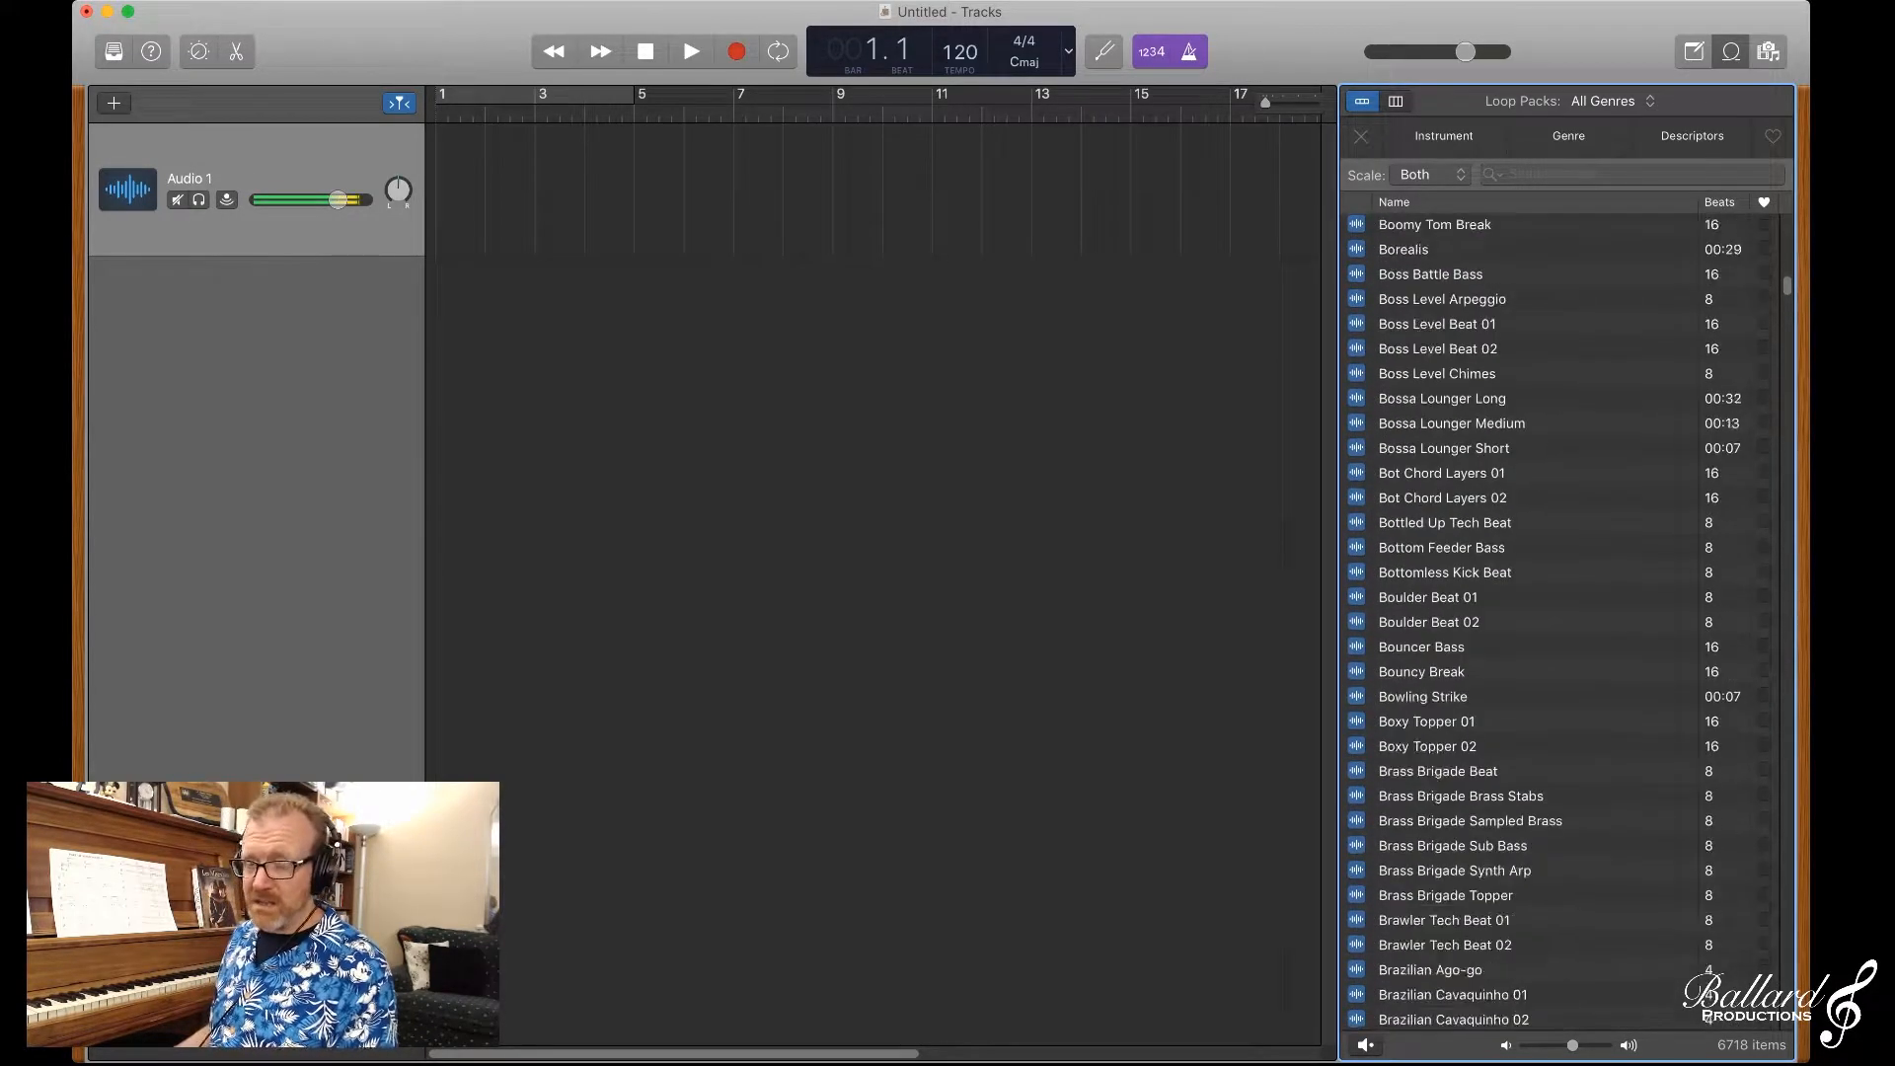
scroll(1560, 622, "up", 20)
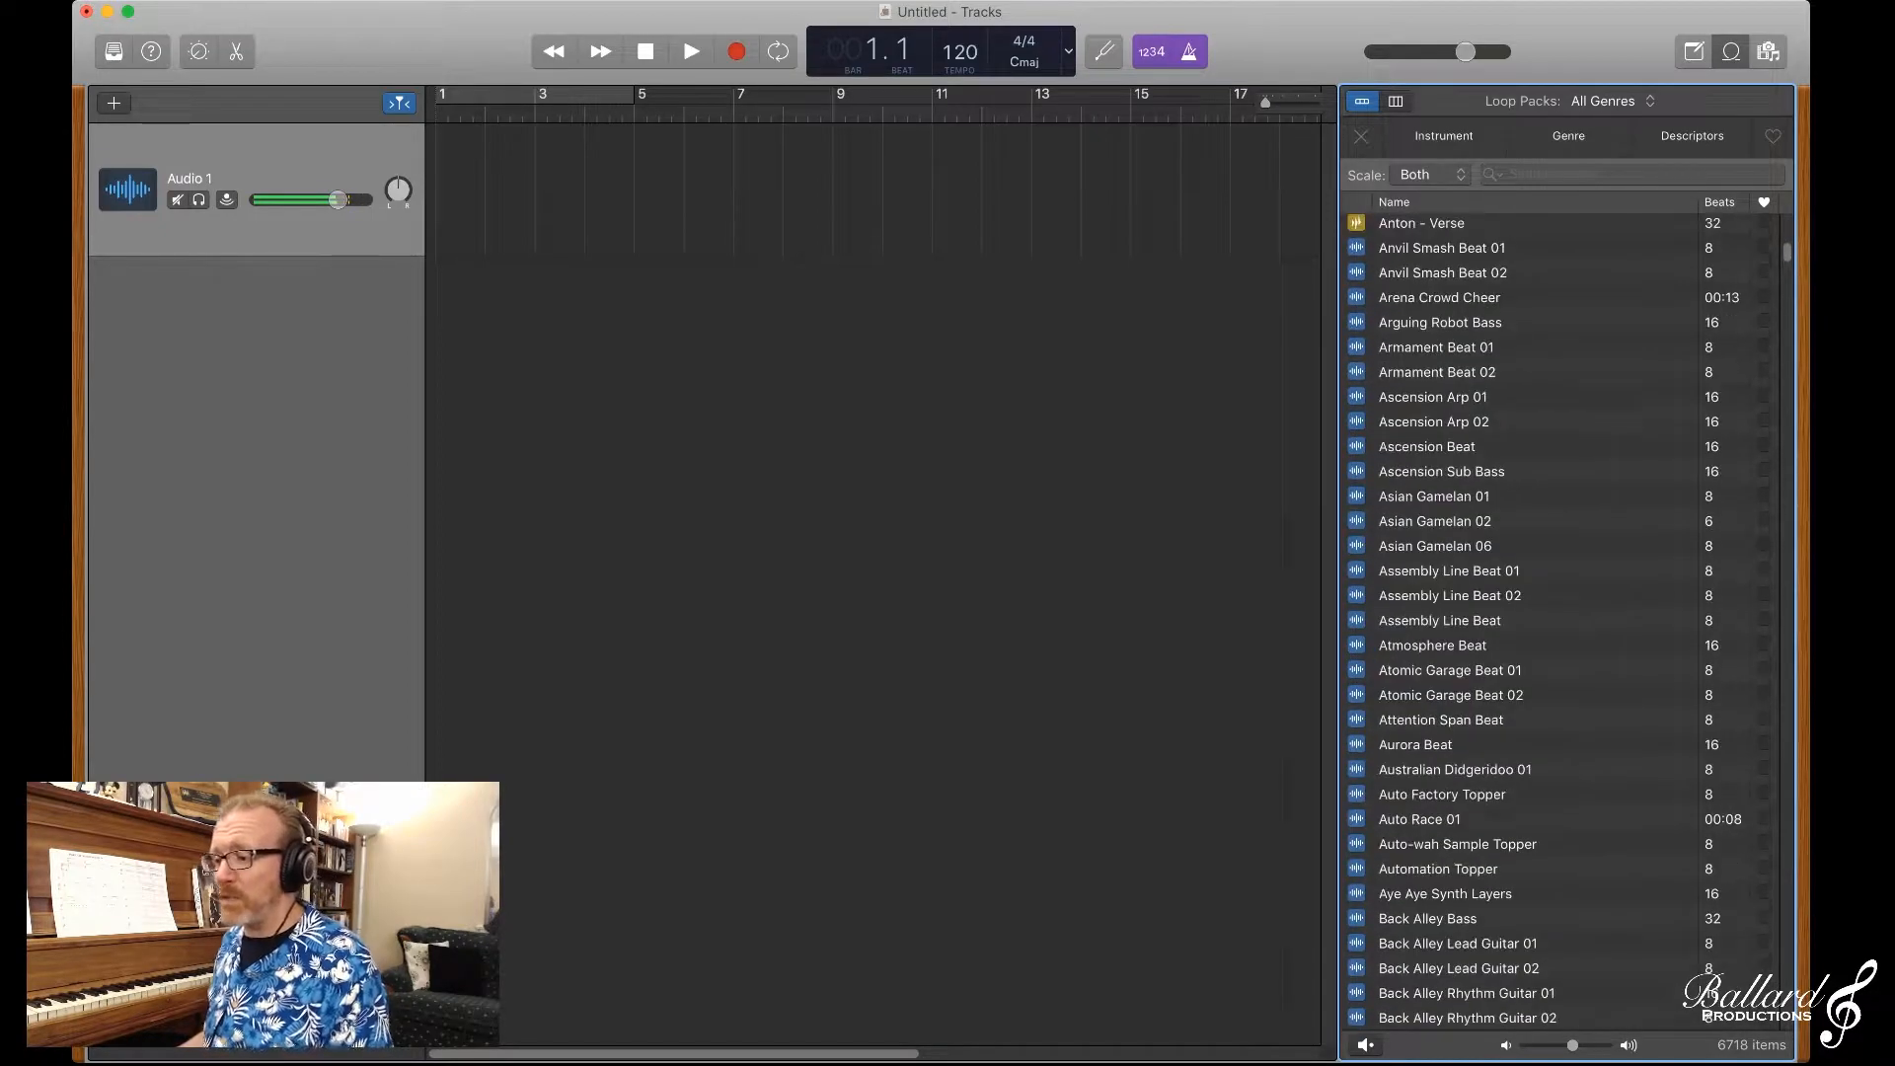
scroll(1560, 622, "up", 20)
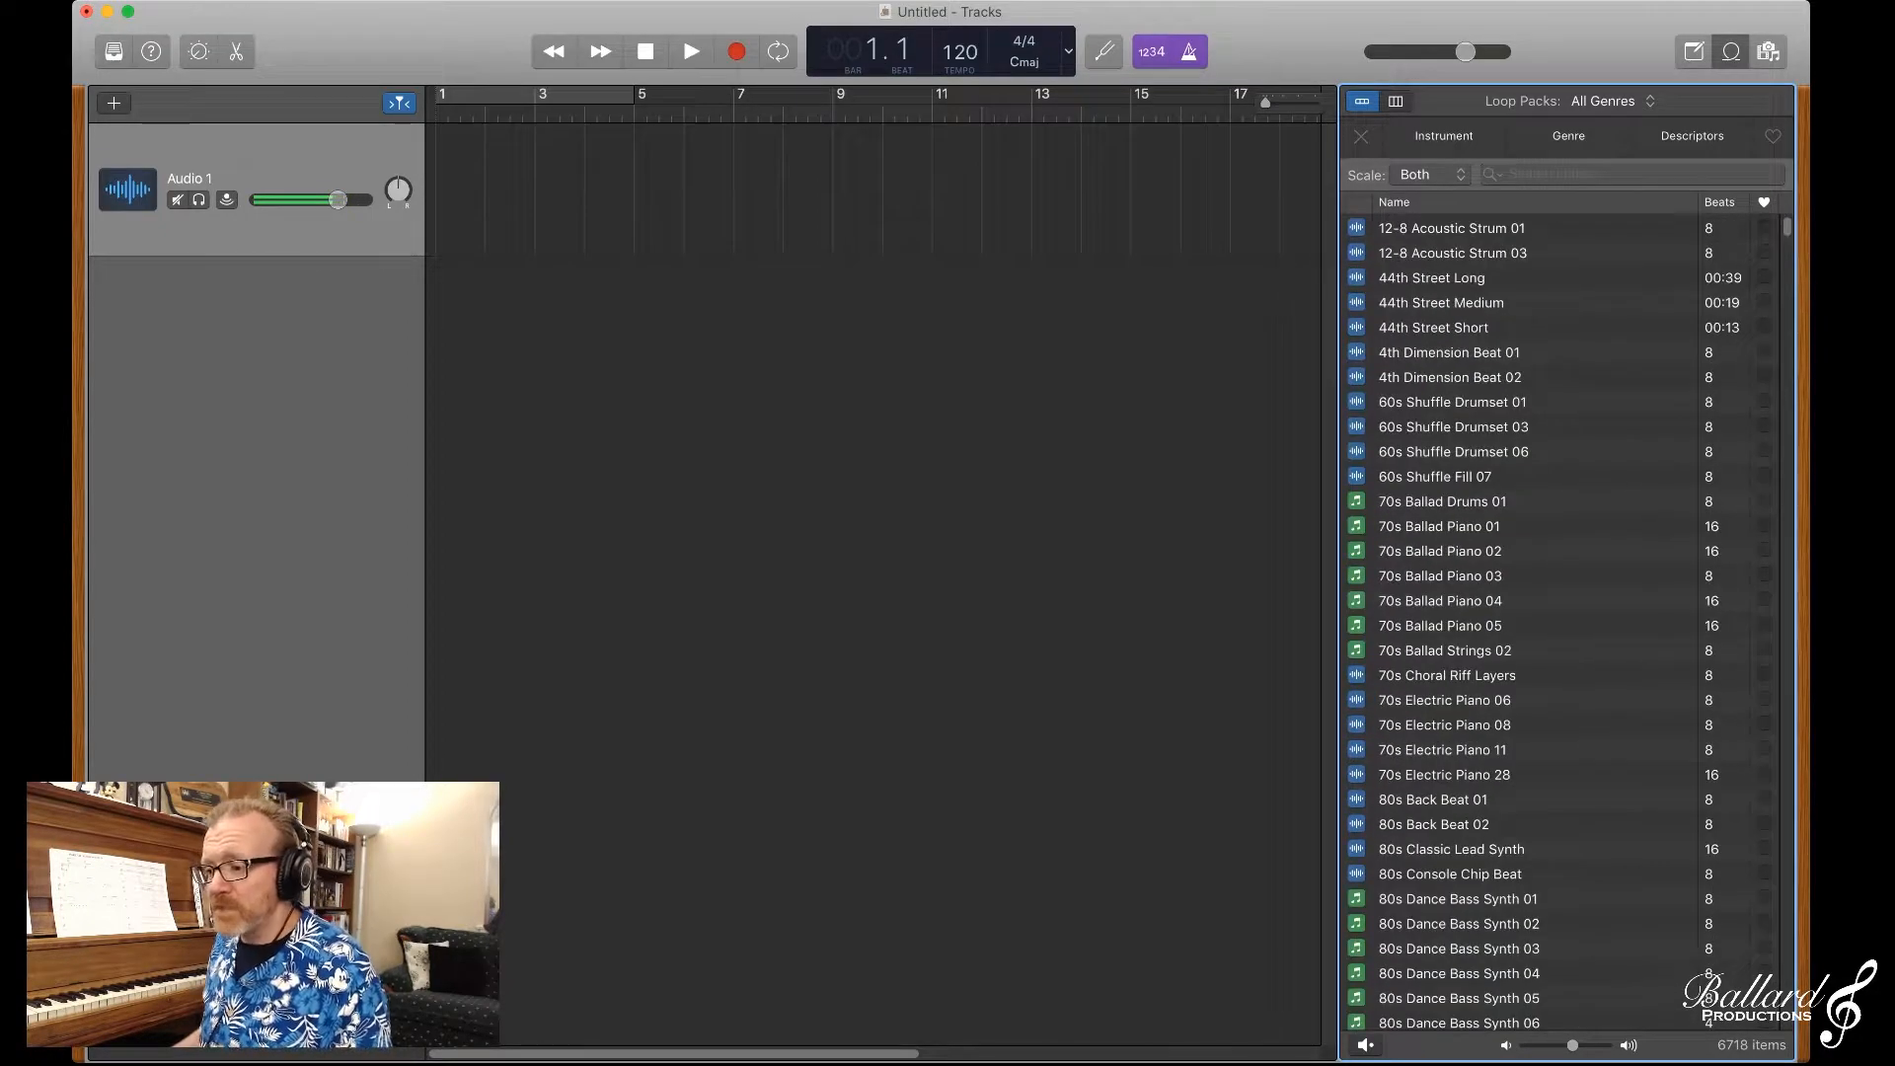
Step: Switch the loop browser to column view and filter all loops by Bass
left_click(1396, 101)
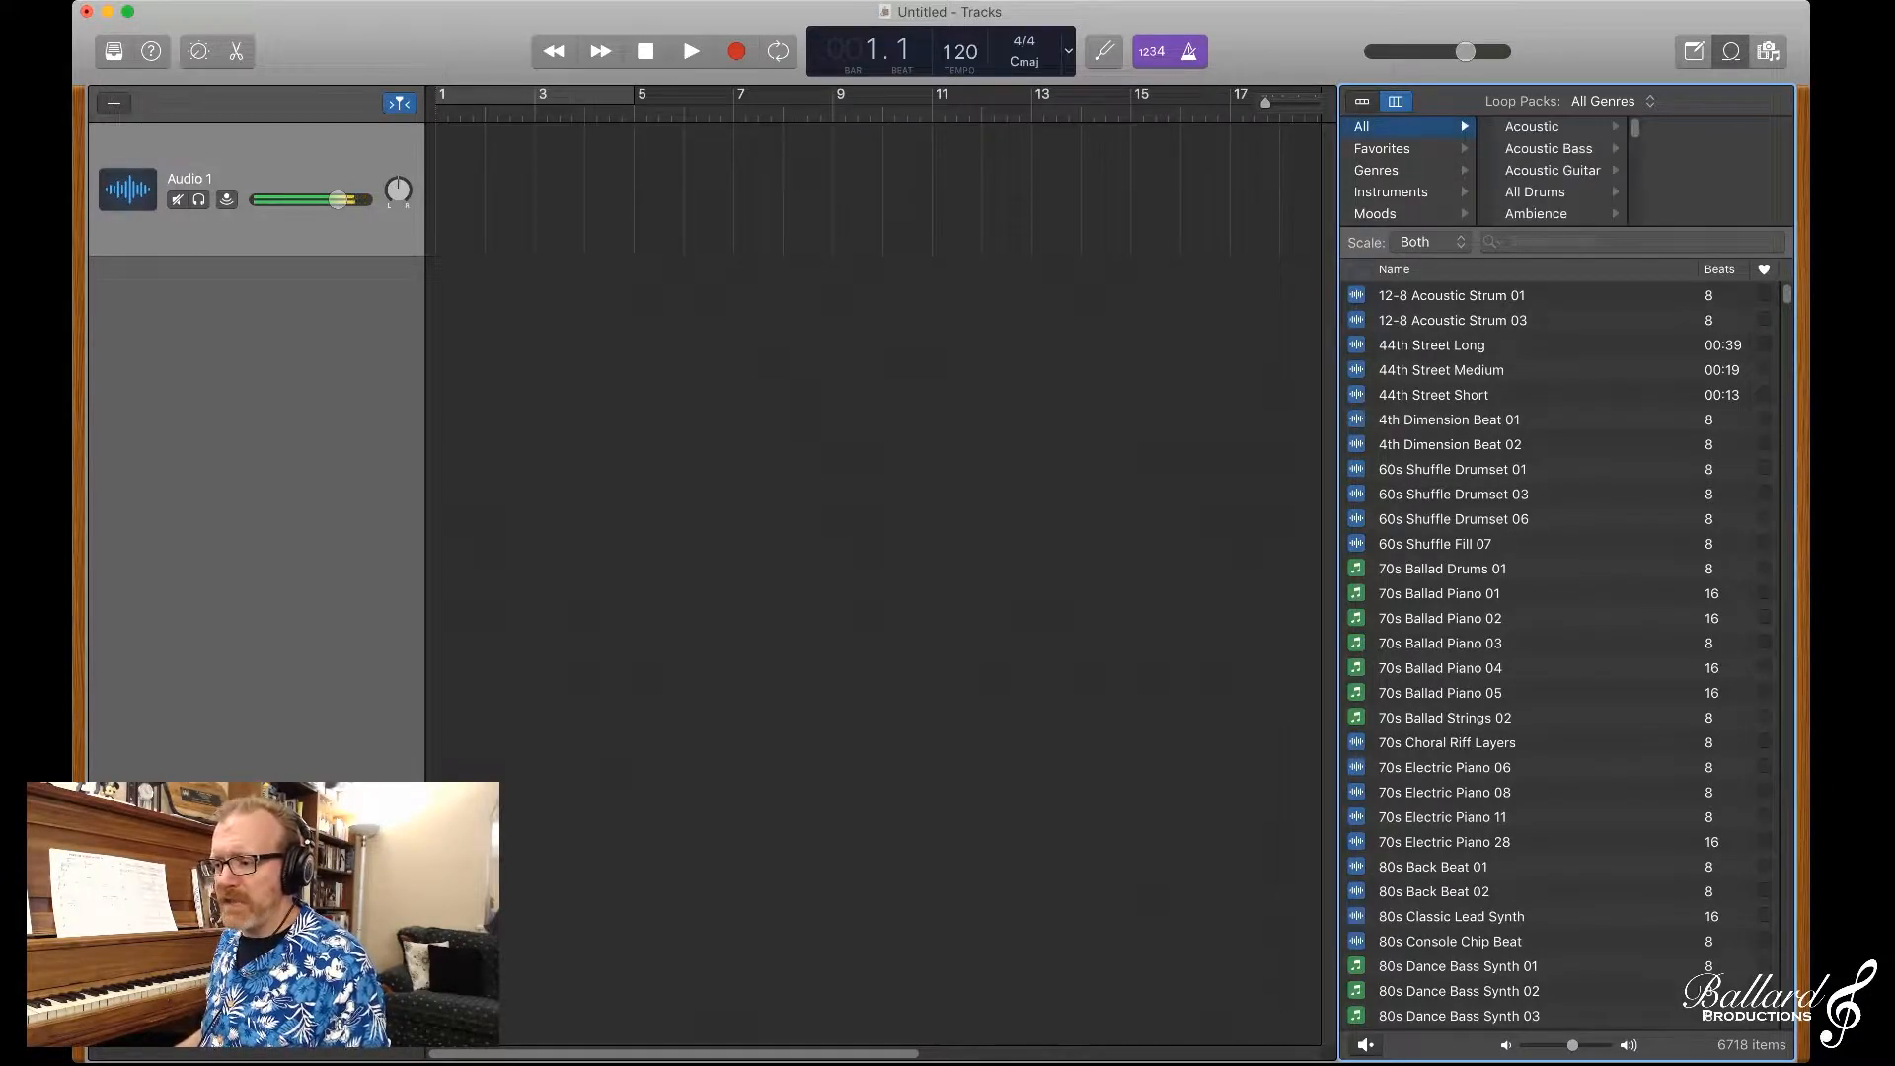
scroll(1552, 171, "down", 3)
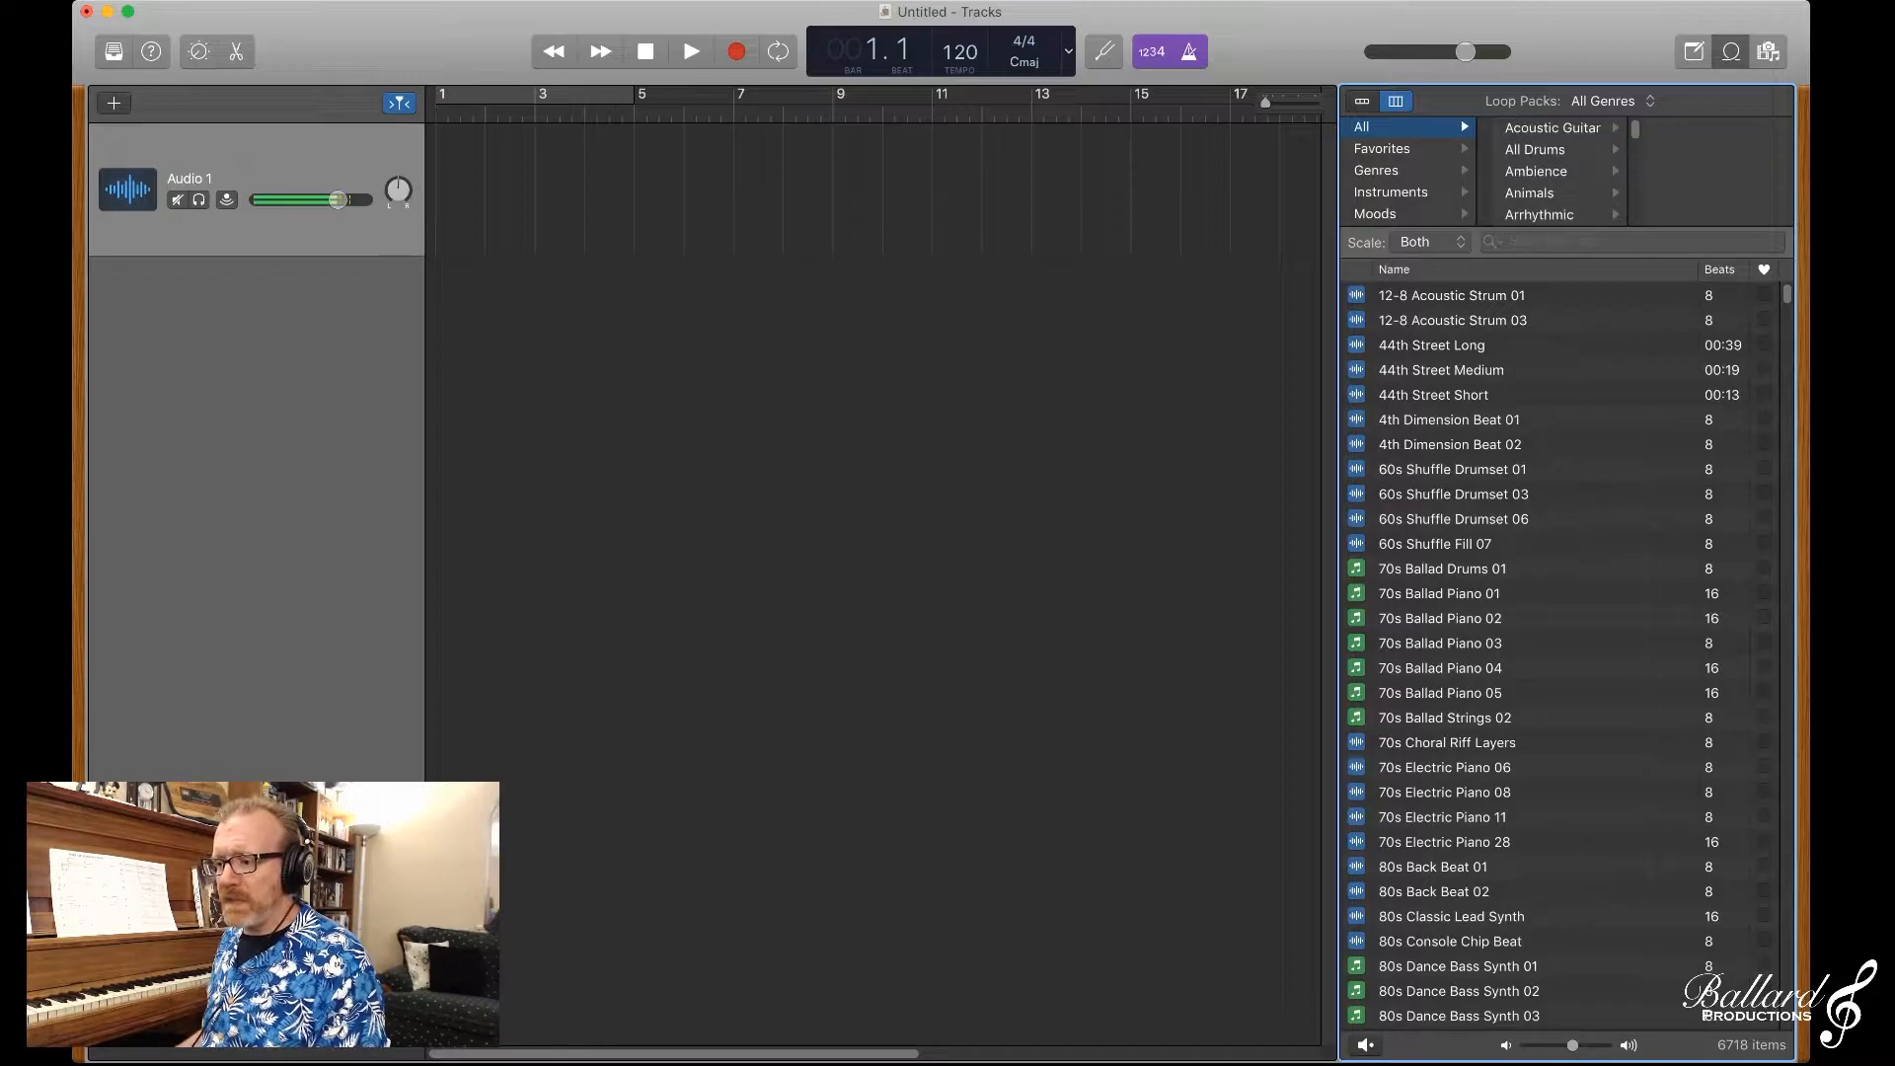
scroll(1552, 171, "down", 3)
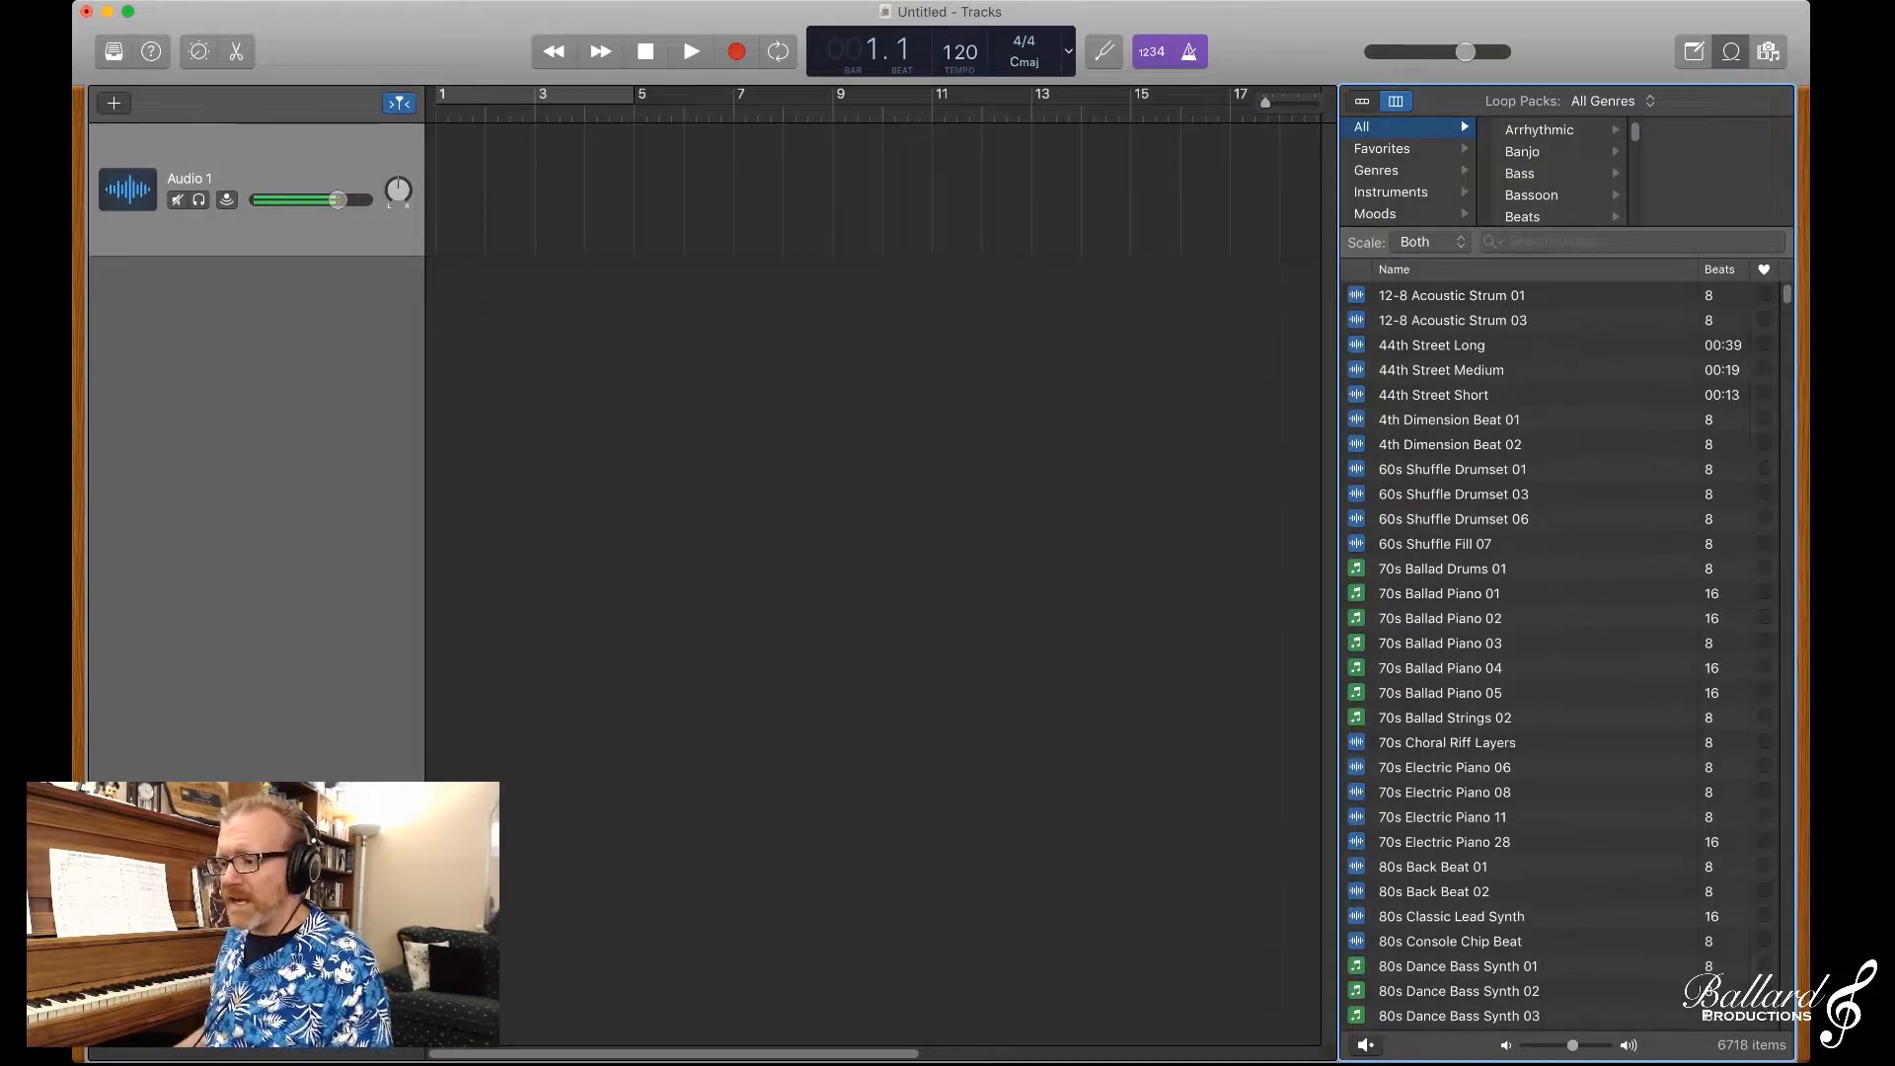
left_click(1540, 174)
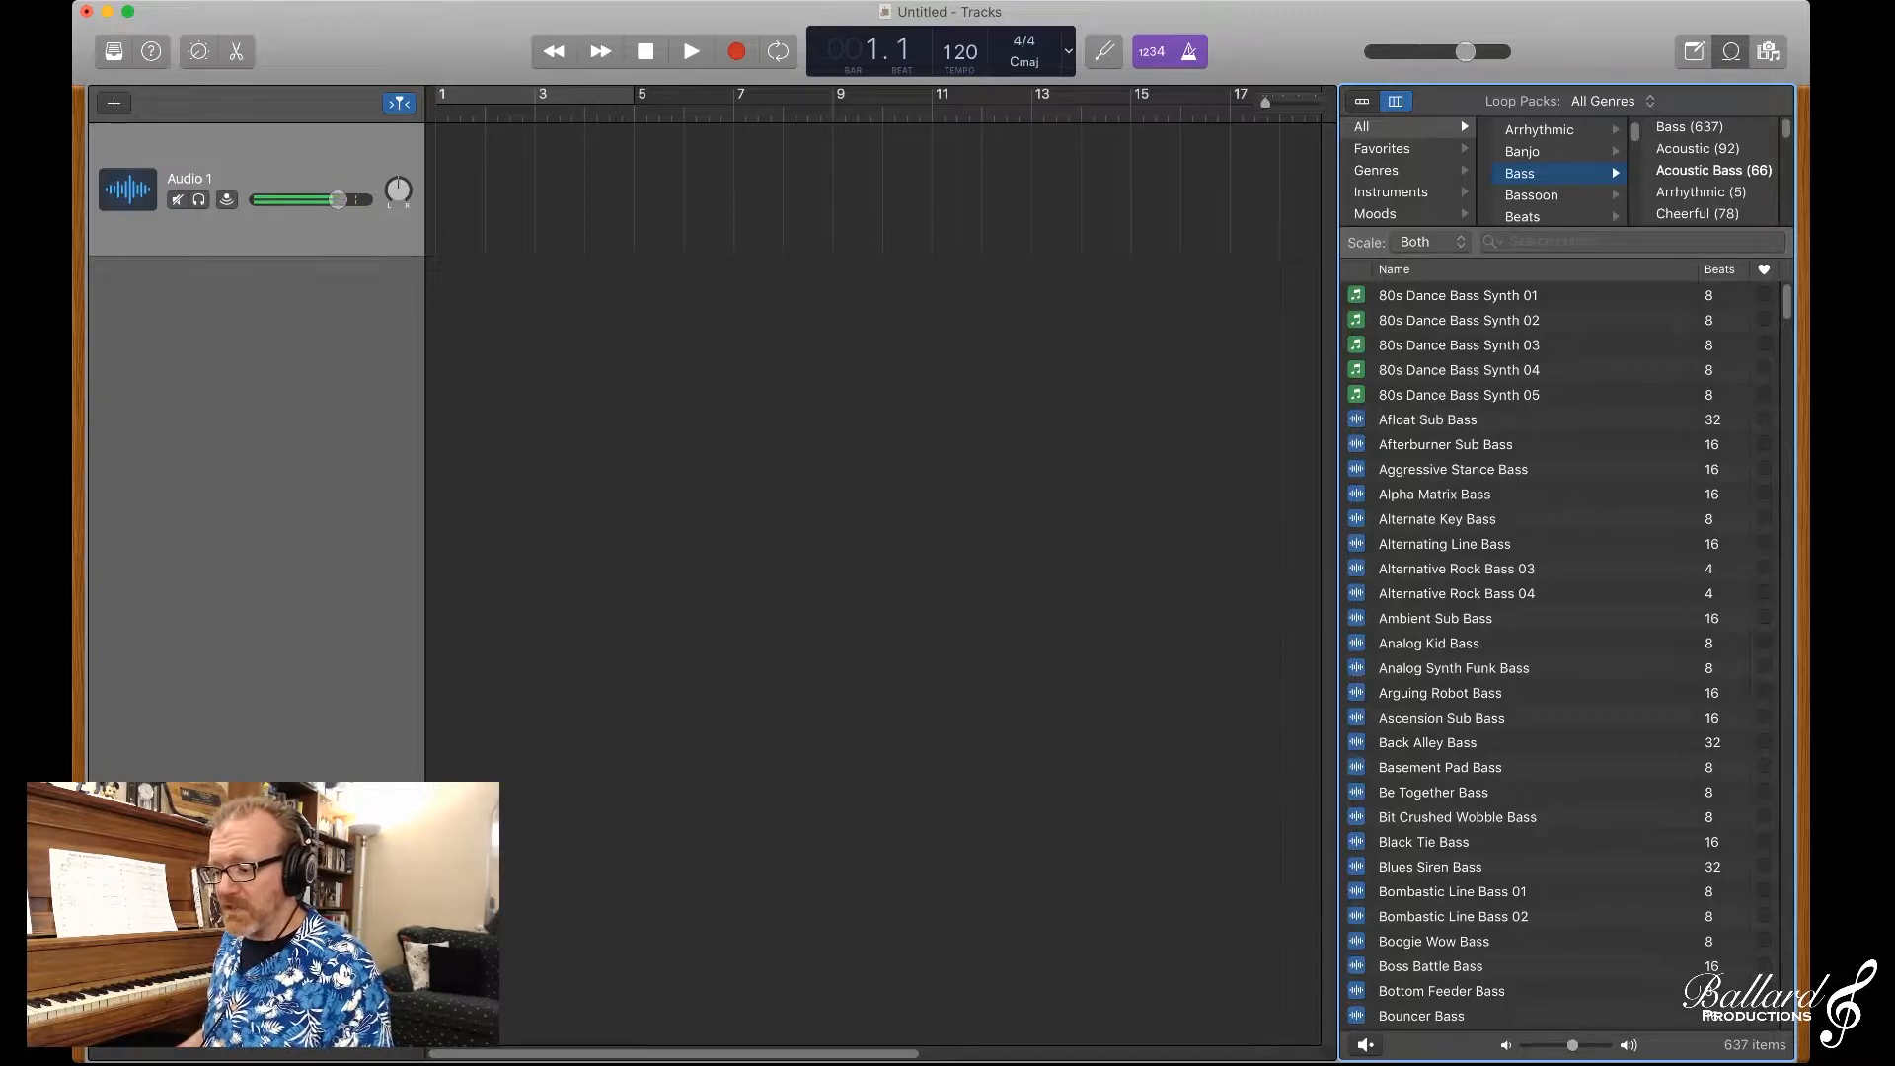
Step: Find Cool Upright Bass 18 among the bass loops and preview it
scroll(1564, 652, "down", 15)
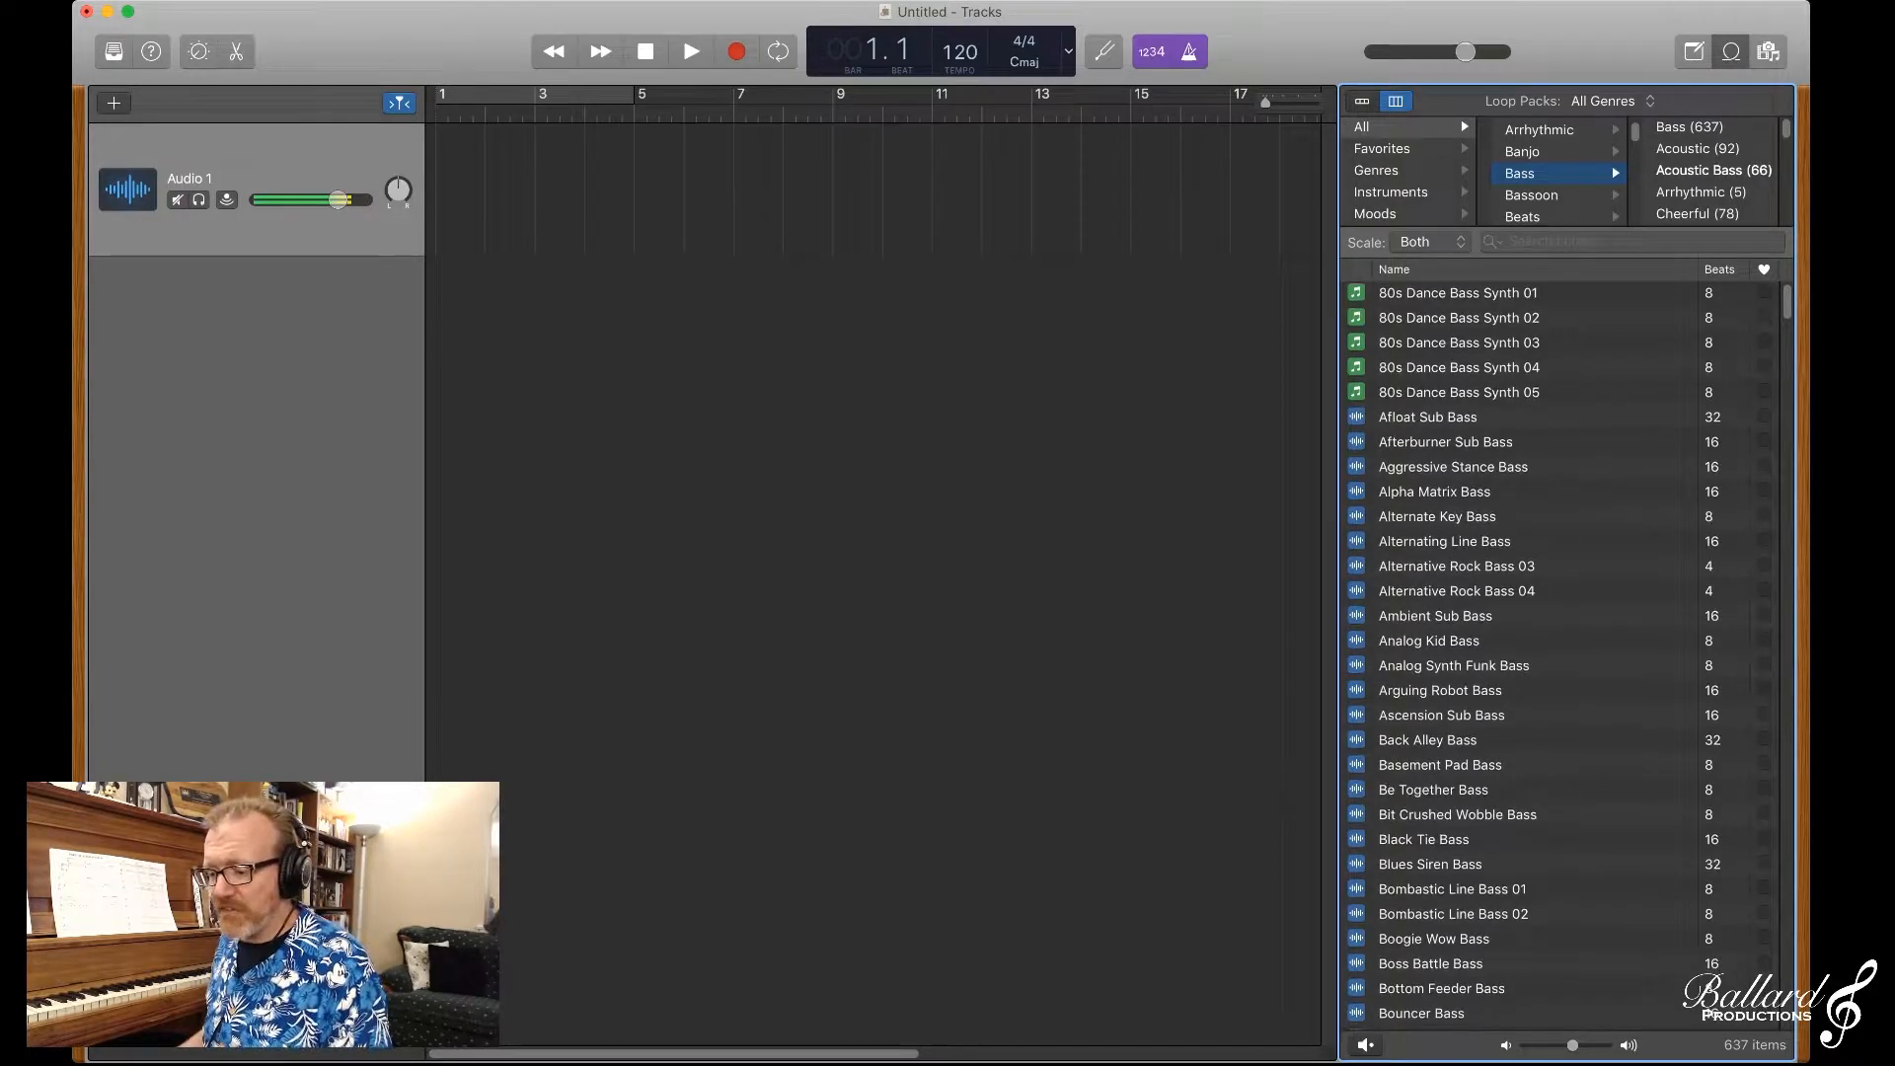
scroll(1564, 651, "down", 6)
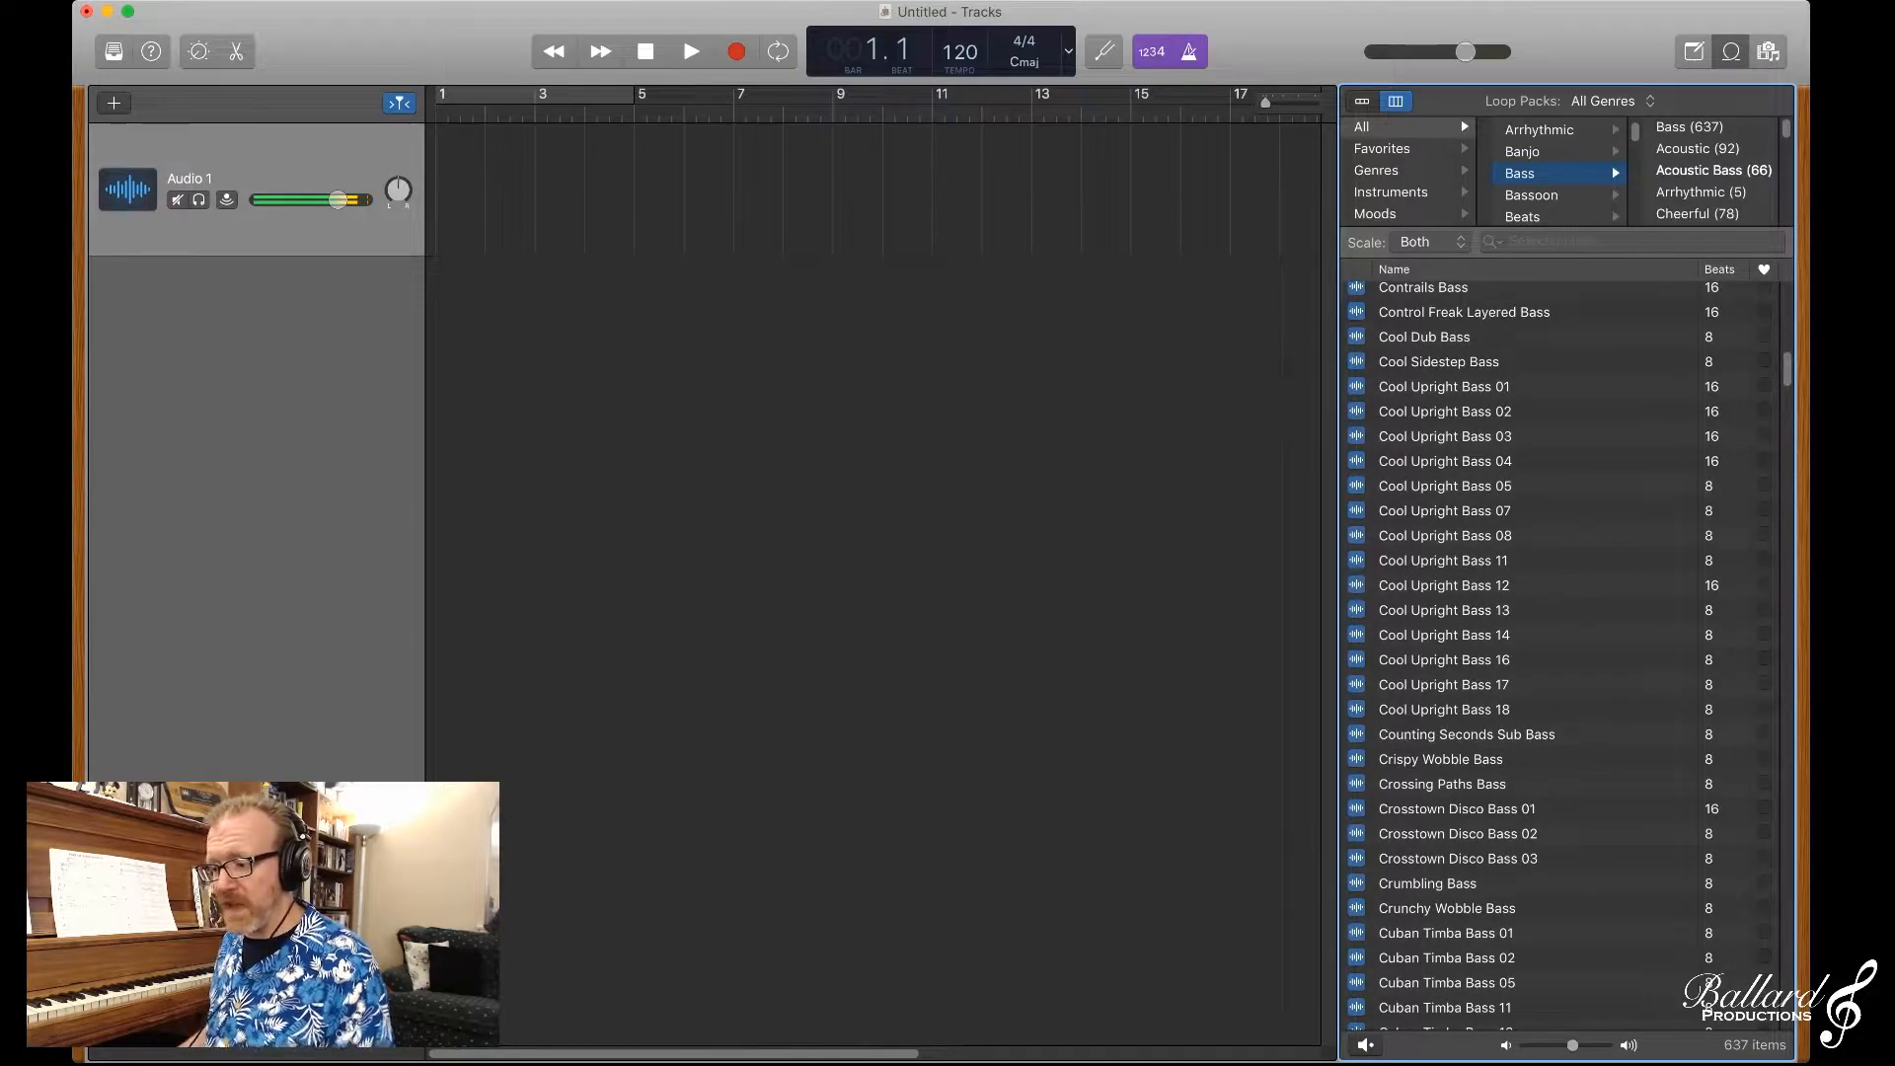
left_click(1444, 710)
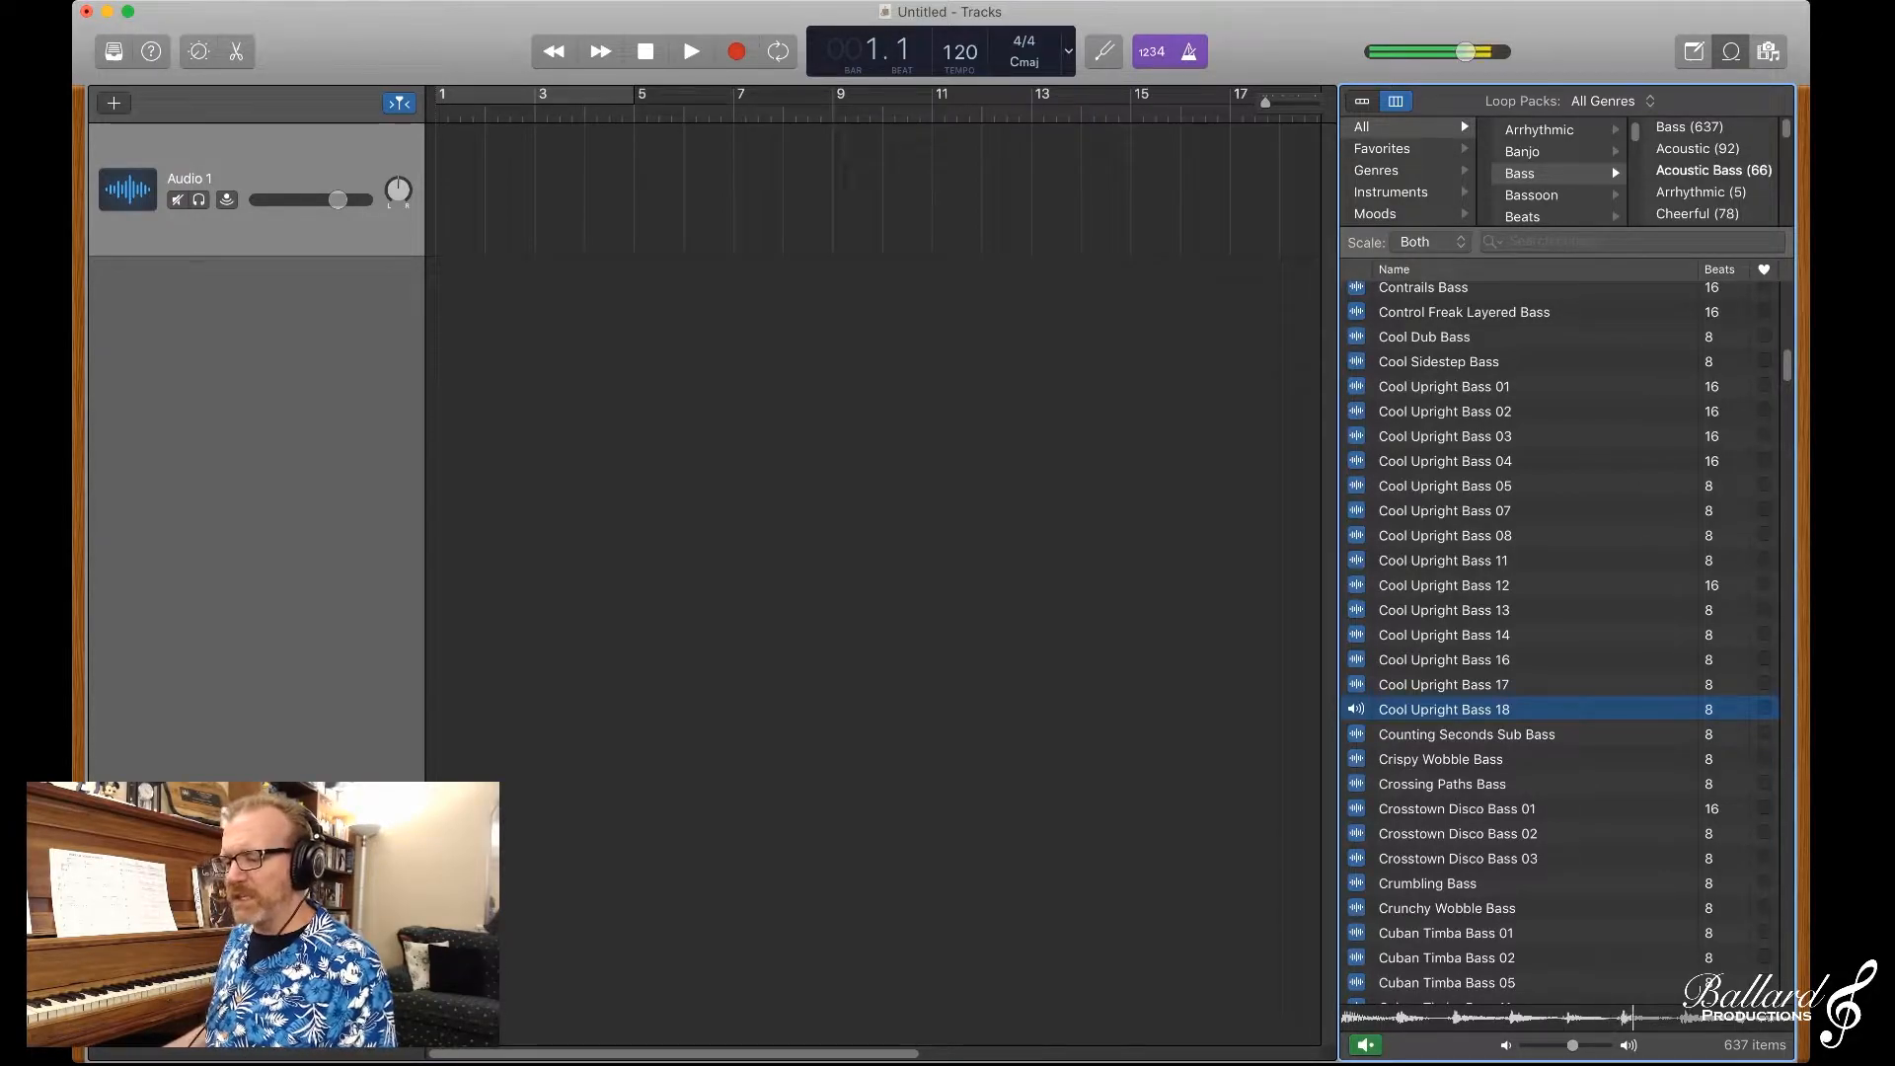
key("space")
Step: Preview Groovy Electric Bass 08 and place it at bar 1 on a new track, adopting a project tempo of 110
scroll(1559, 652, "down", 6)
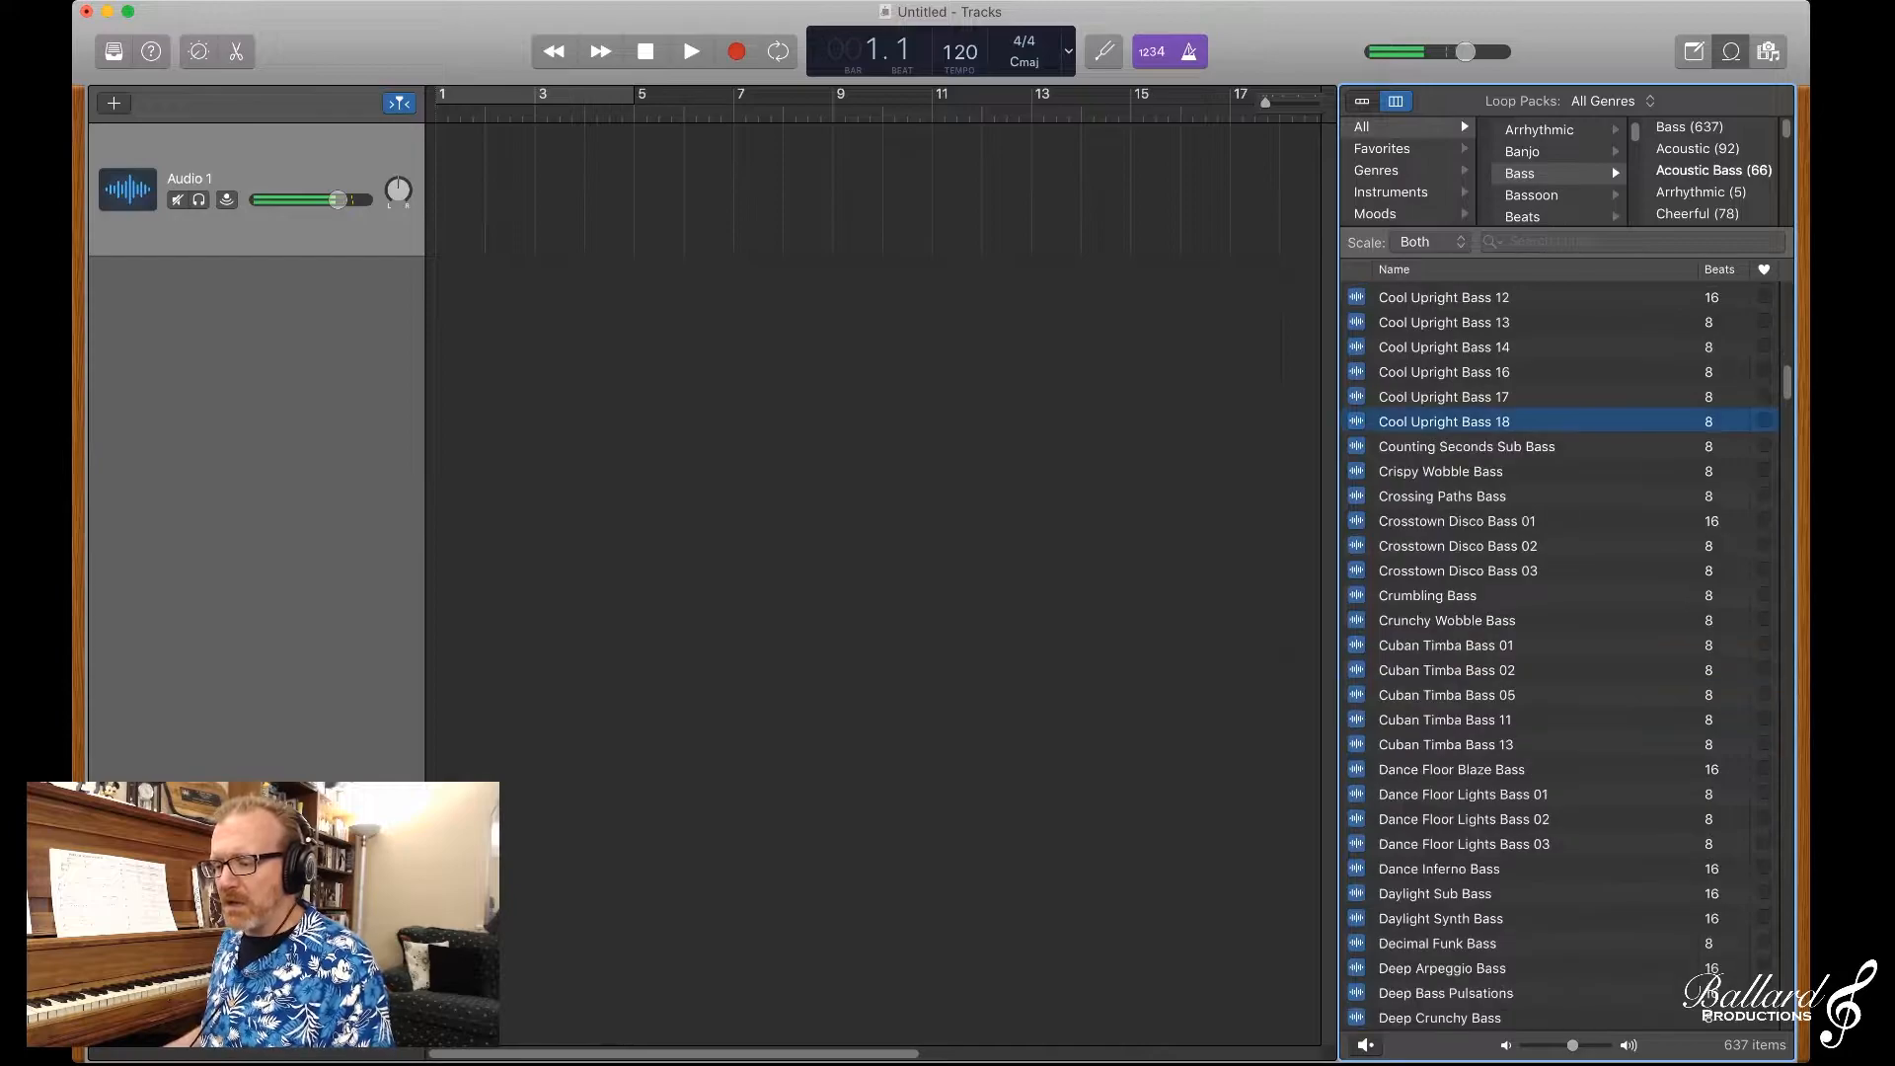
scroll(1559, 651, "down", 20)
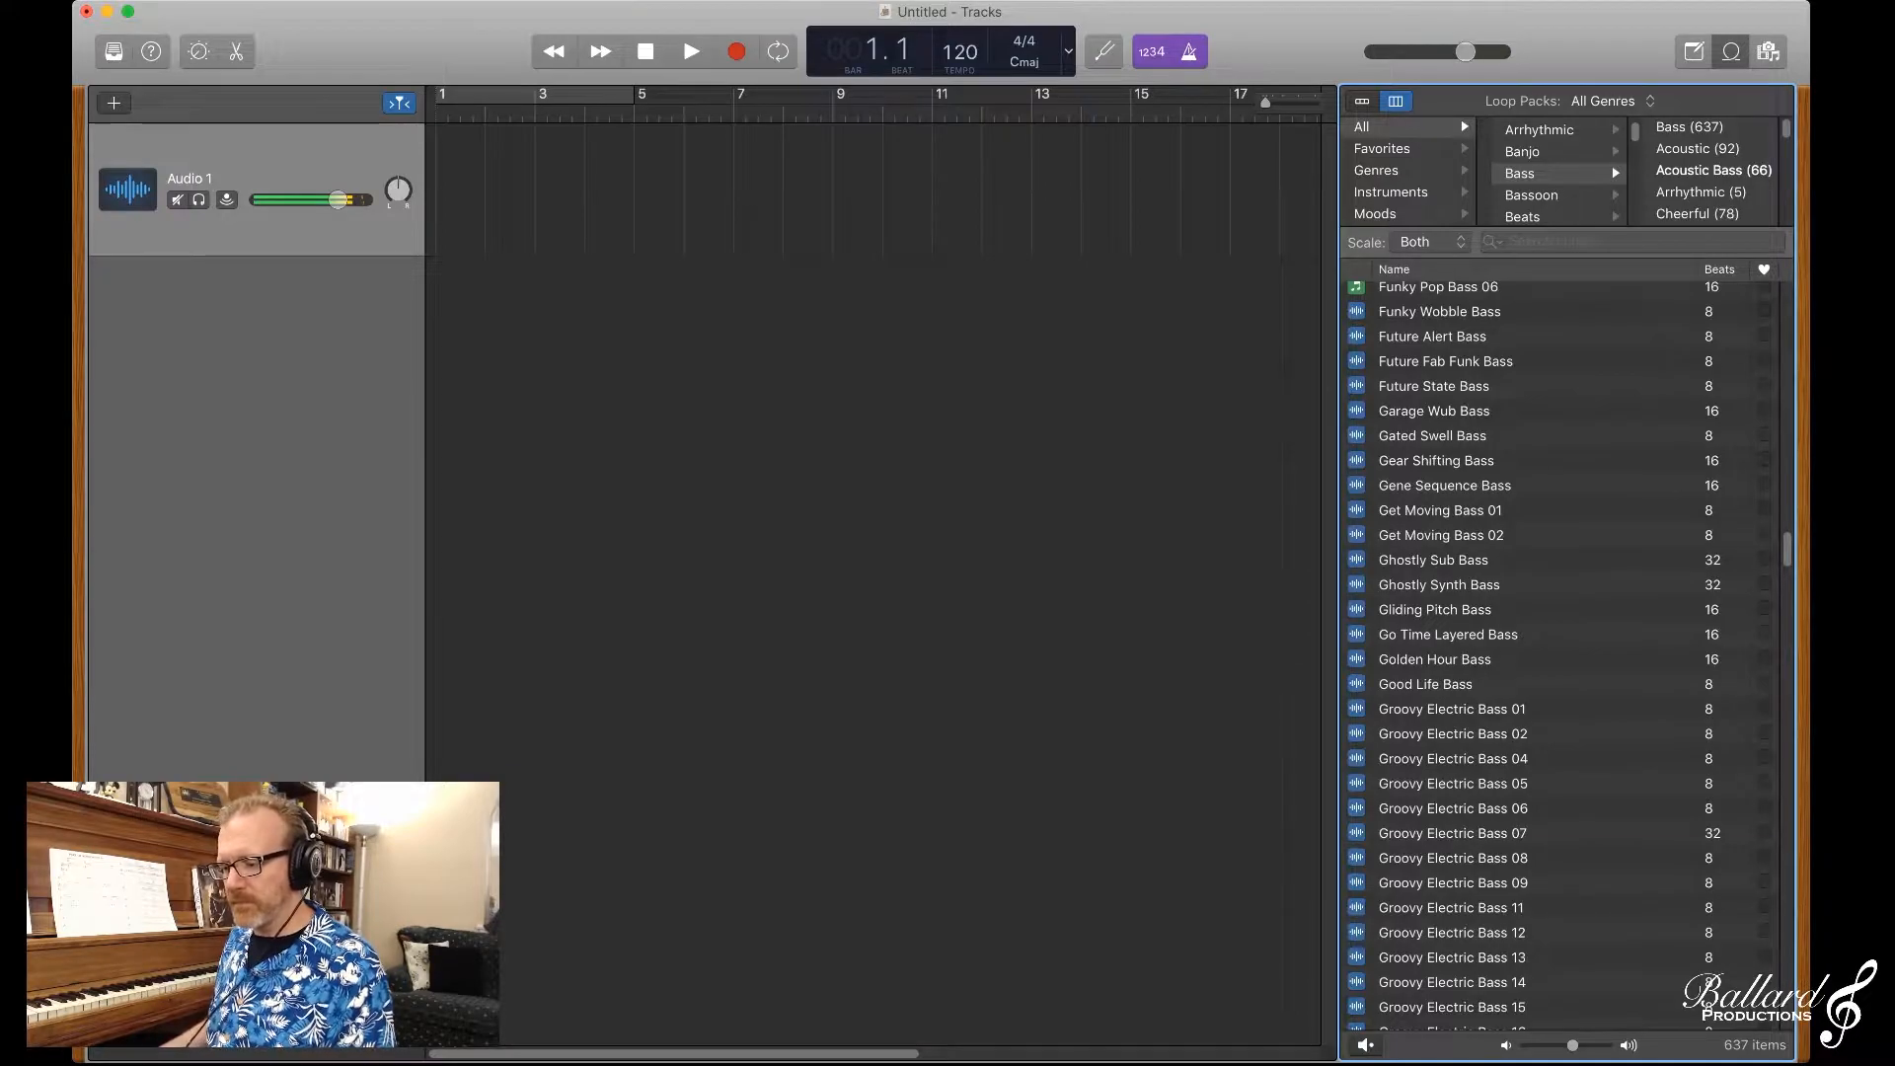
left_click(1453, 858)
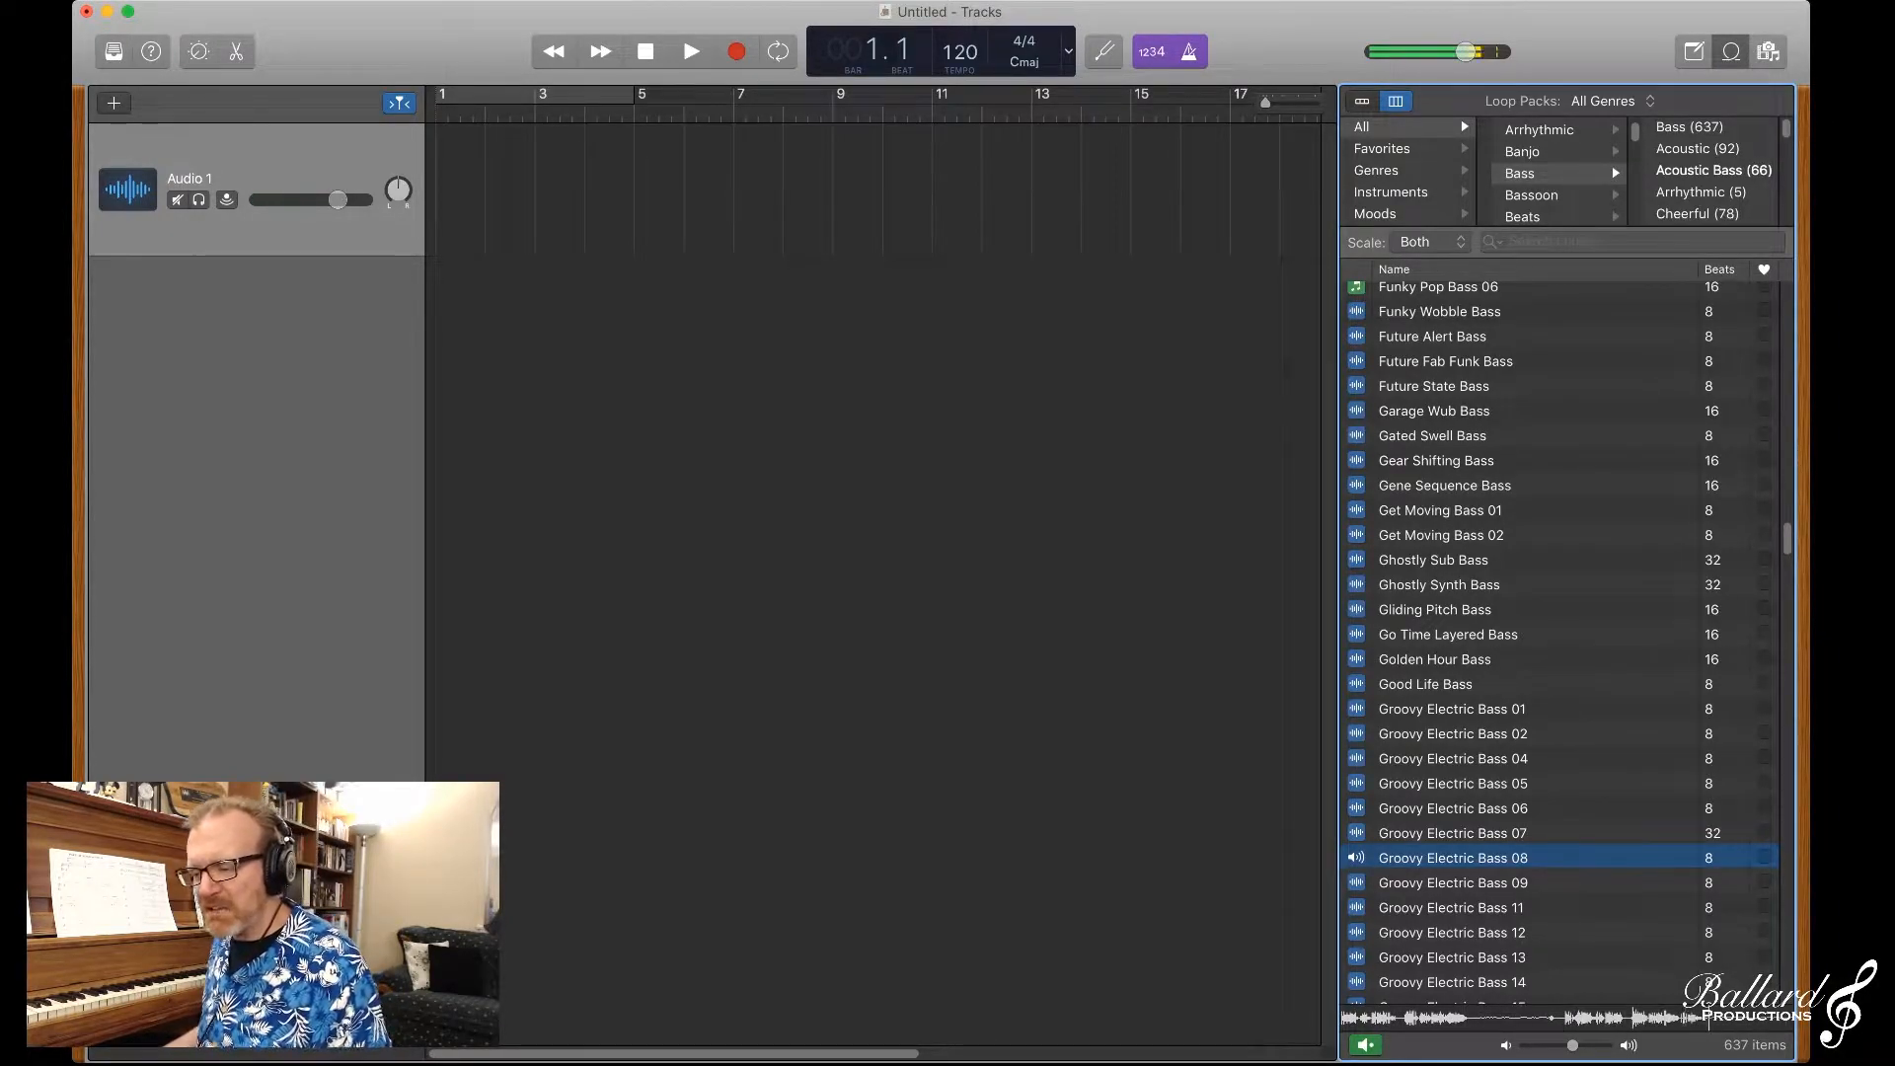
left_click(1453, 858)
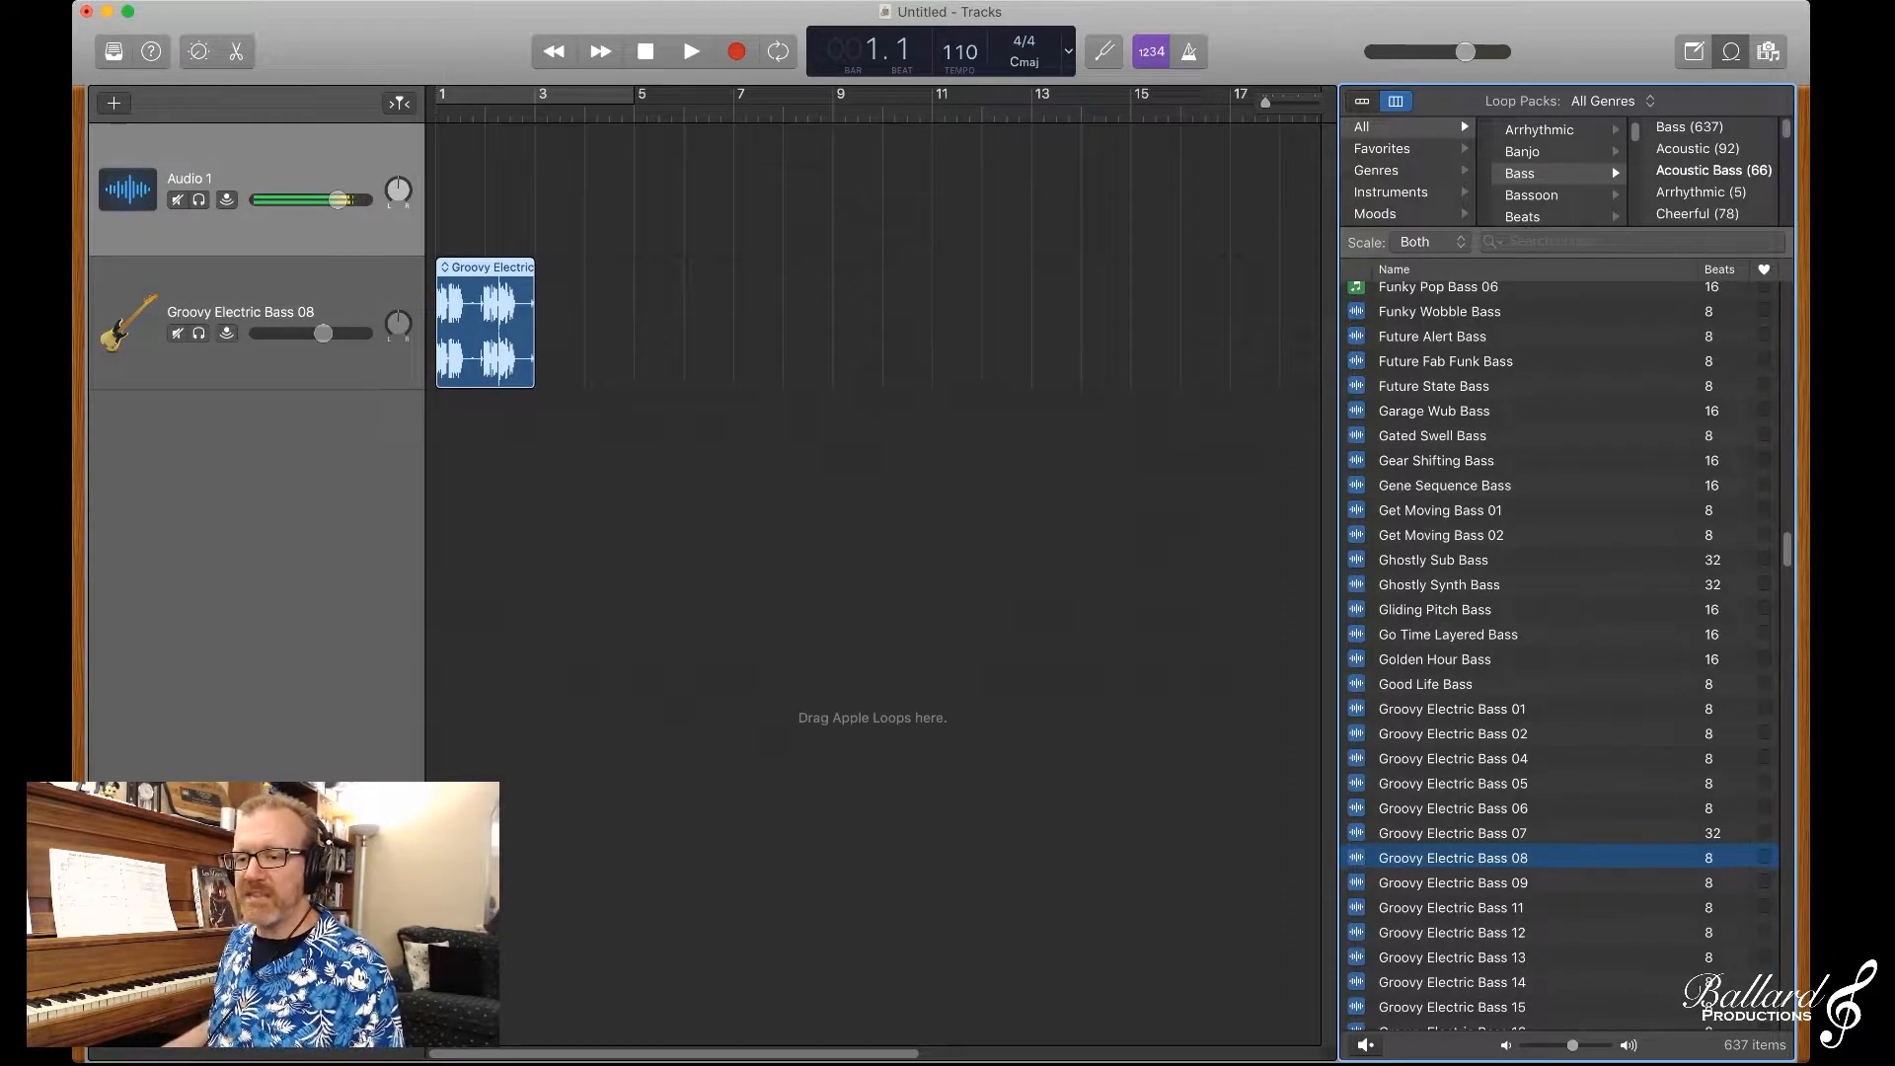
Step: Delete the empty Audio 1 track and play the bass loop from bar 1 to bar 3
left_click(751, 534)
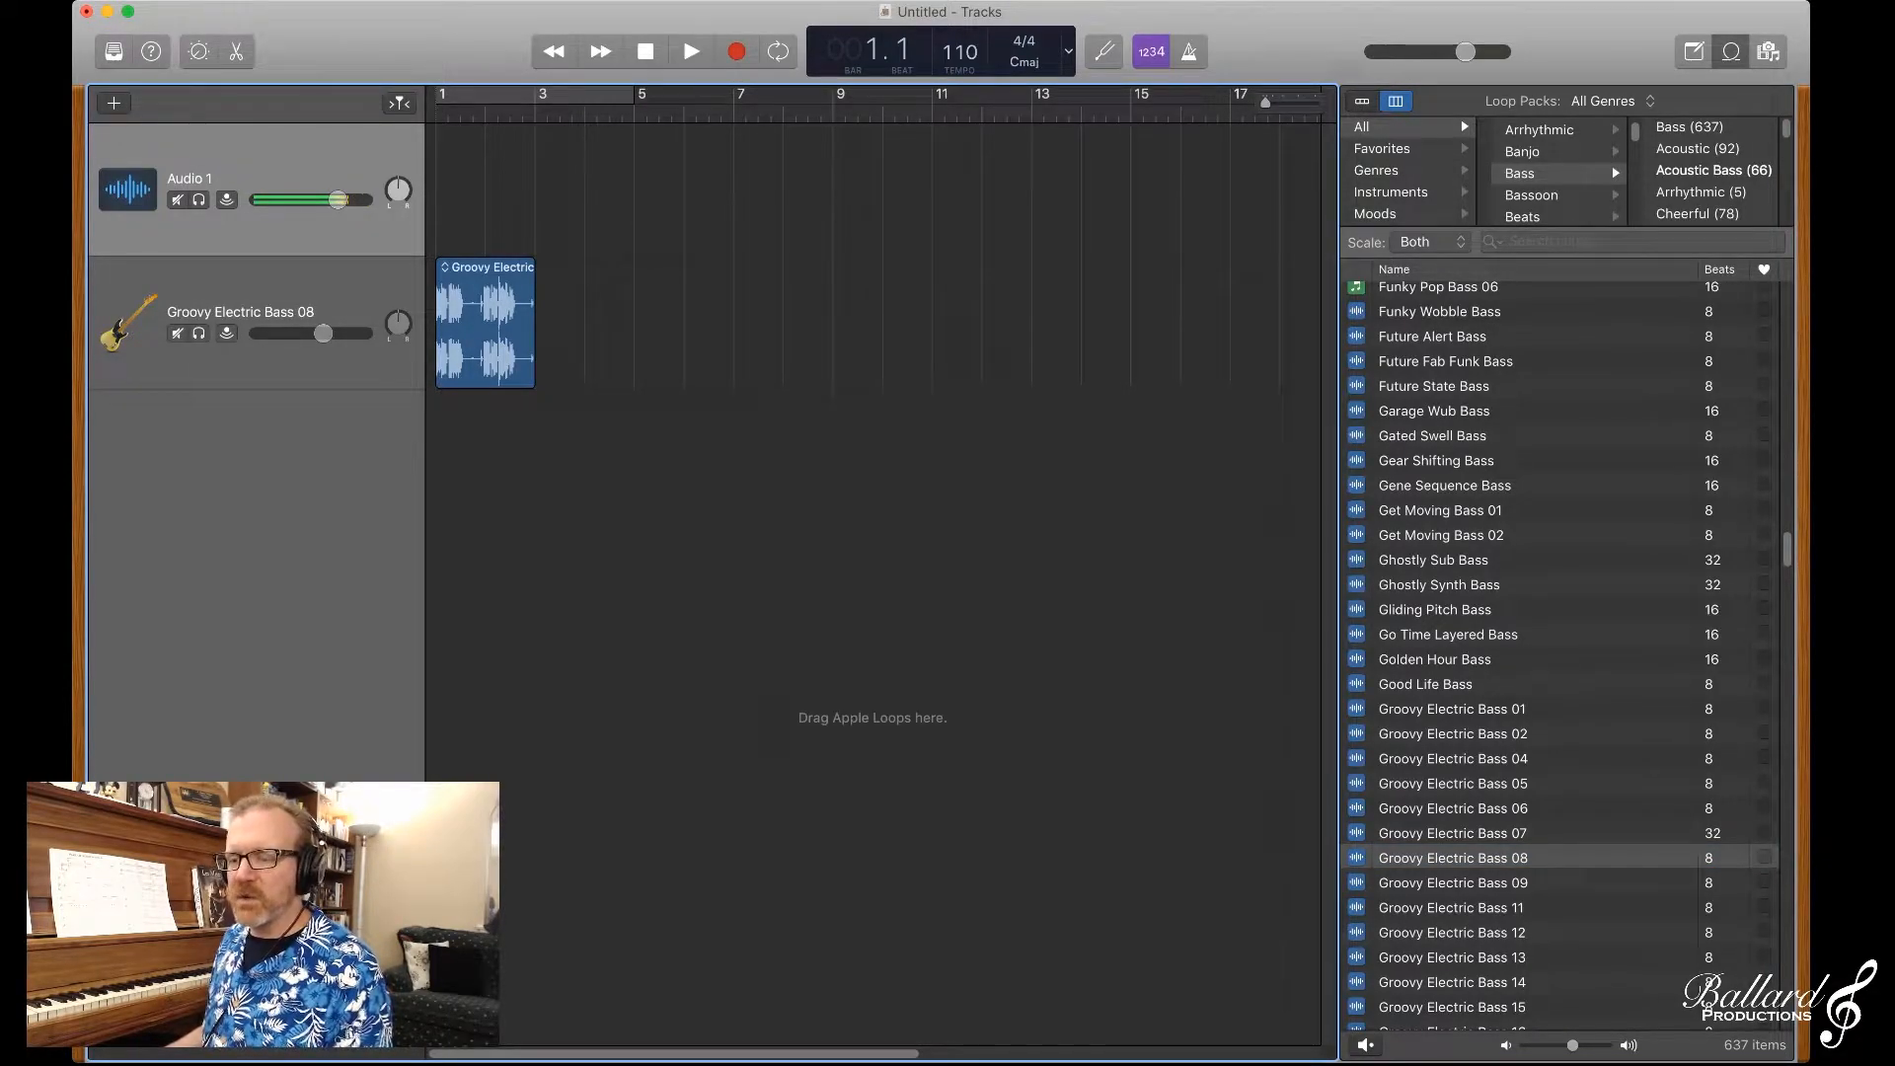
key("super+BackSpace")
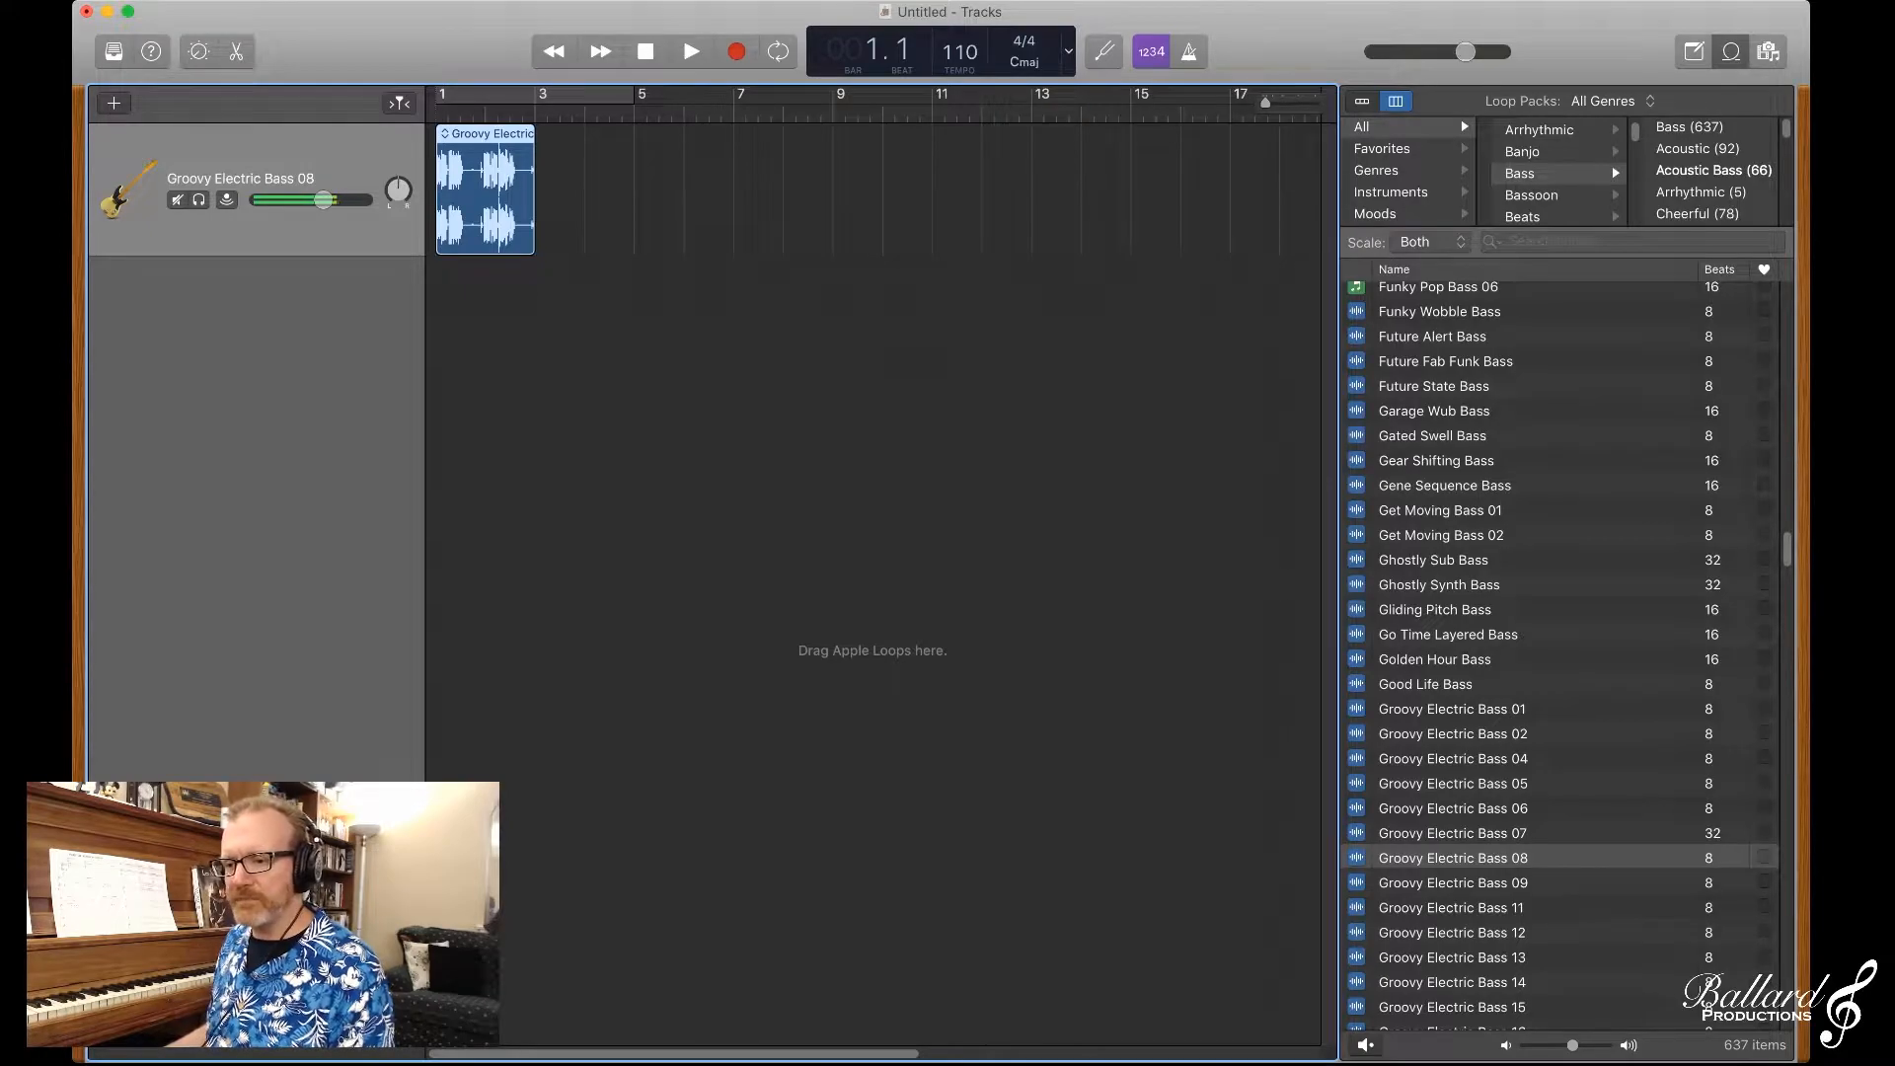
key("space")
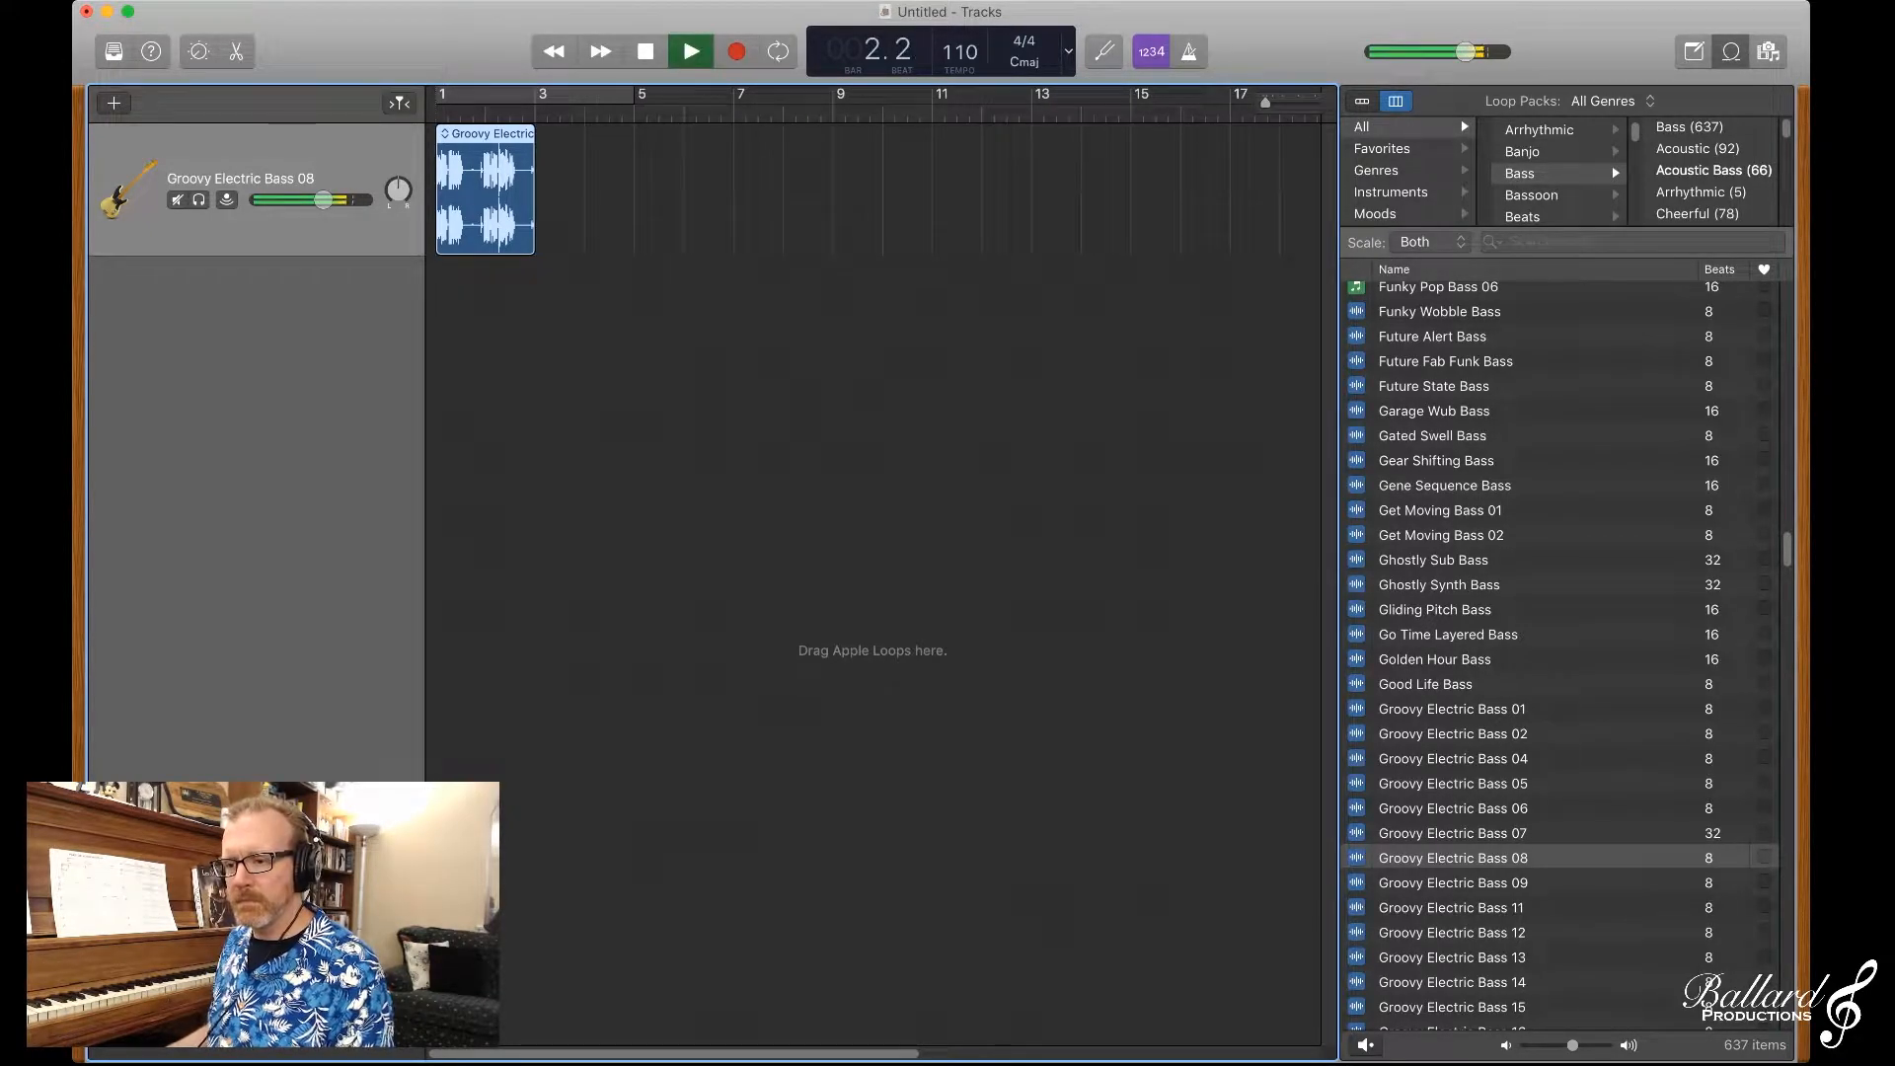
key("space")
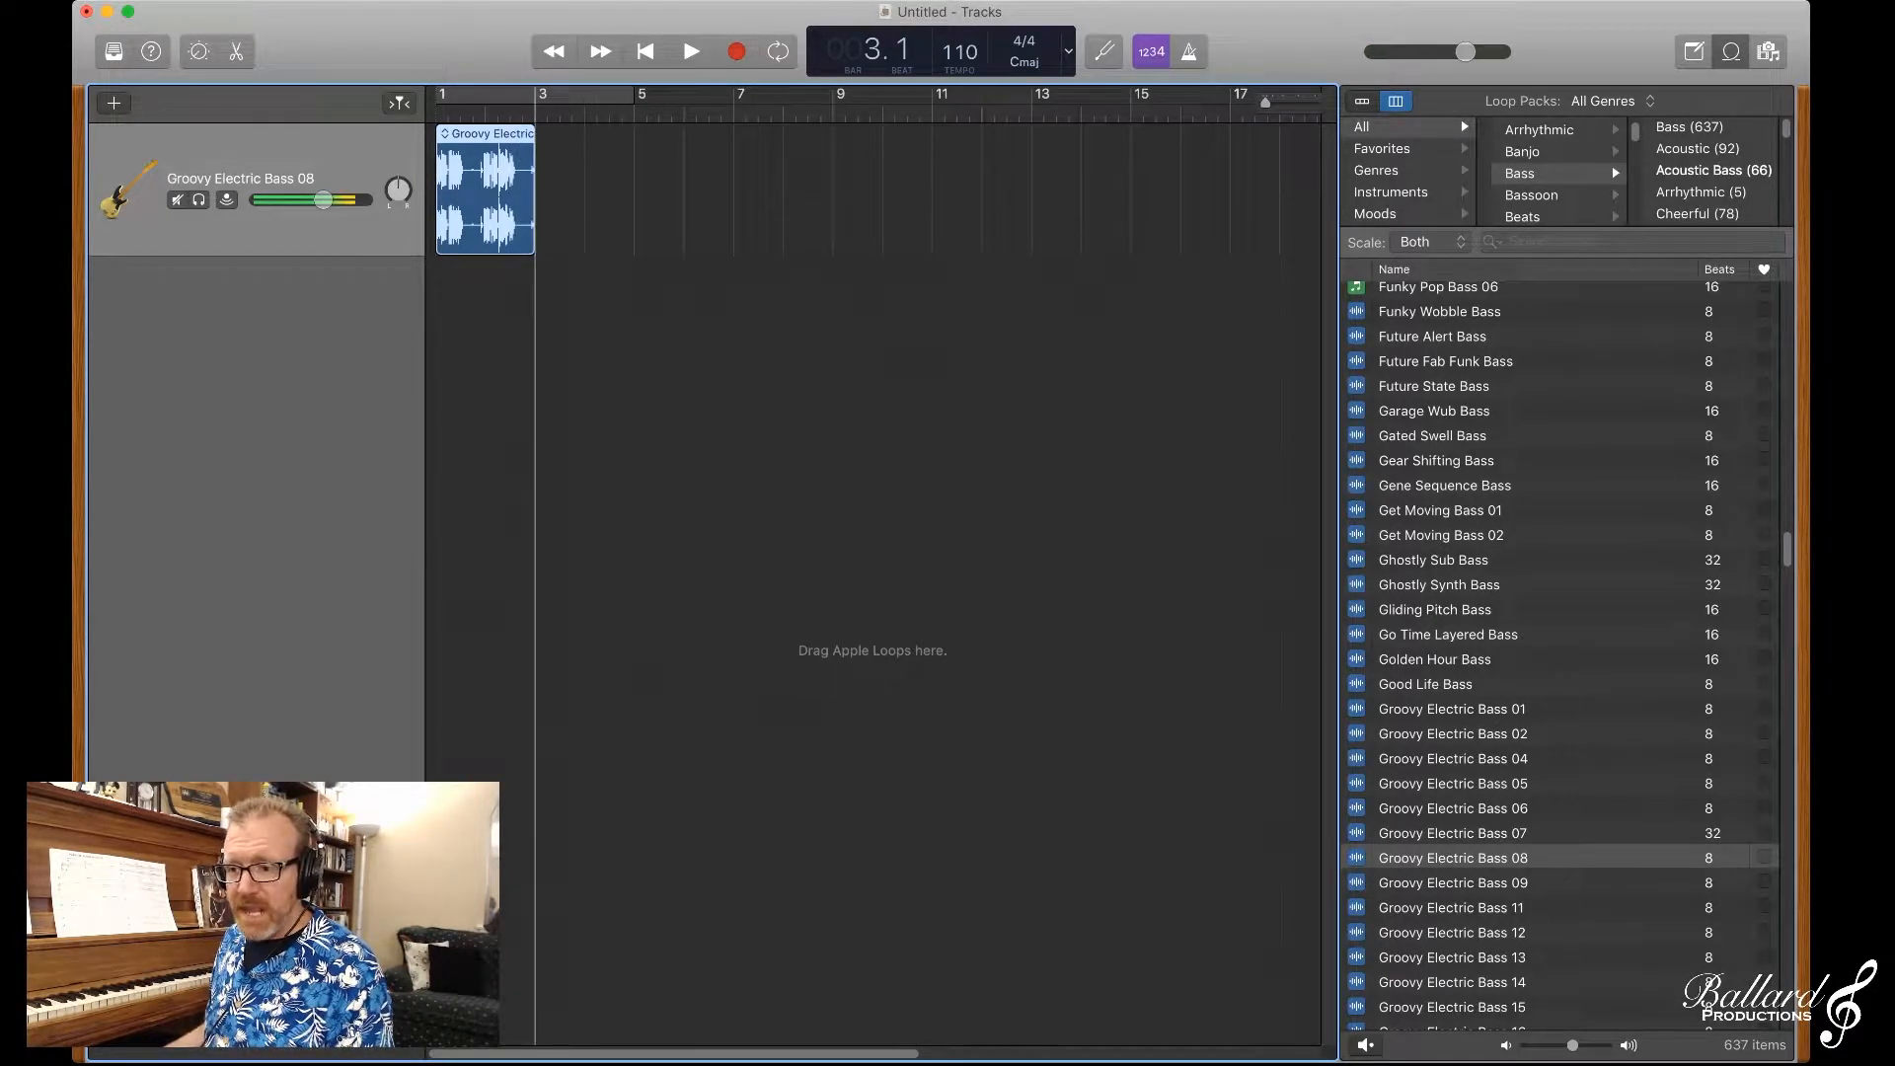
Step: Loop the Groovy Electric Bass 08 region out to bar 9 and play it from the beginning
left_click_drag(532, 163, 832, 163)
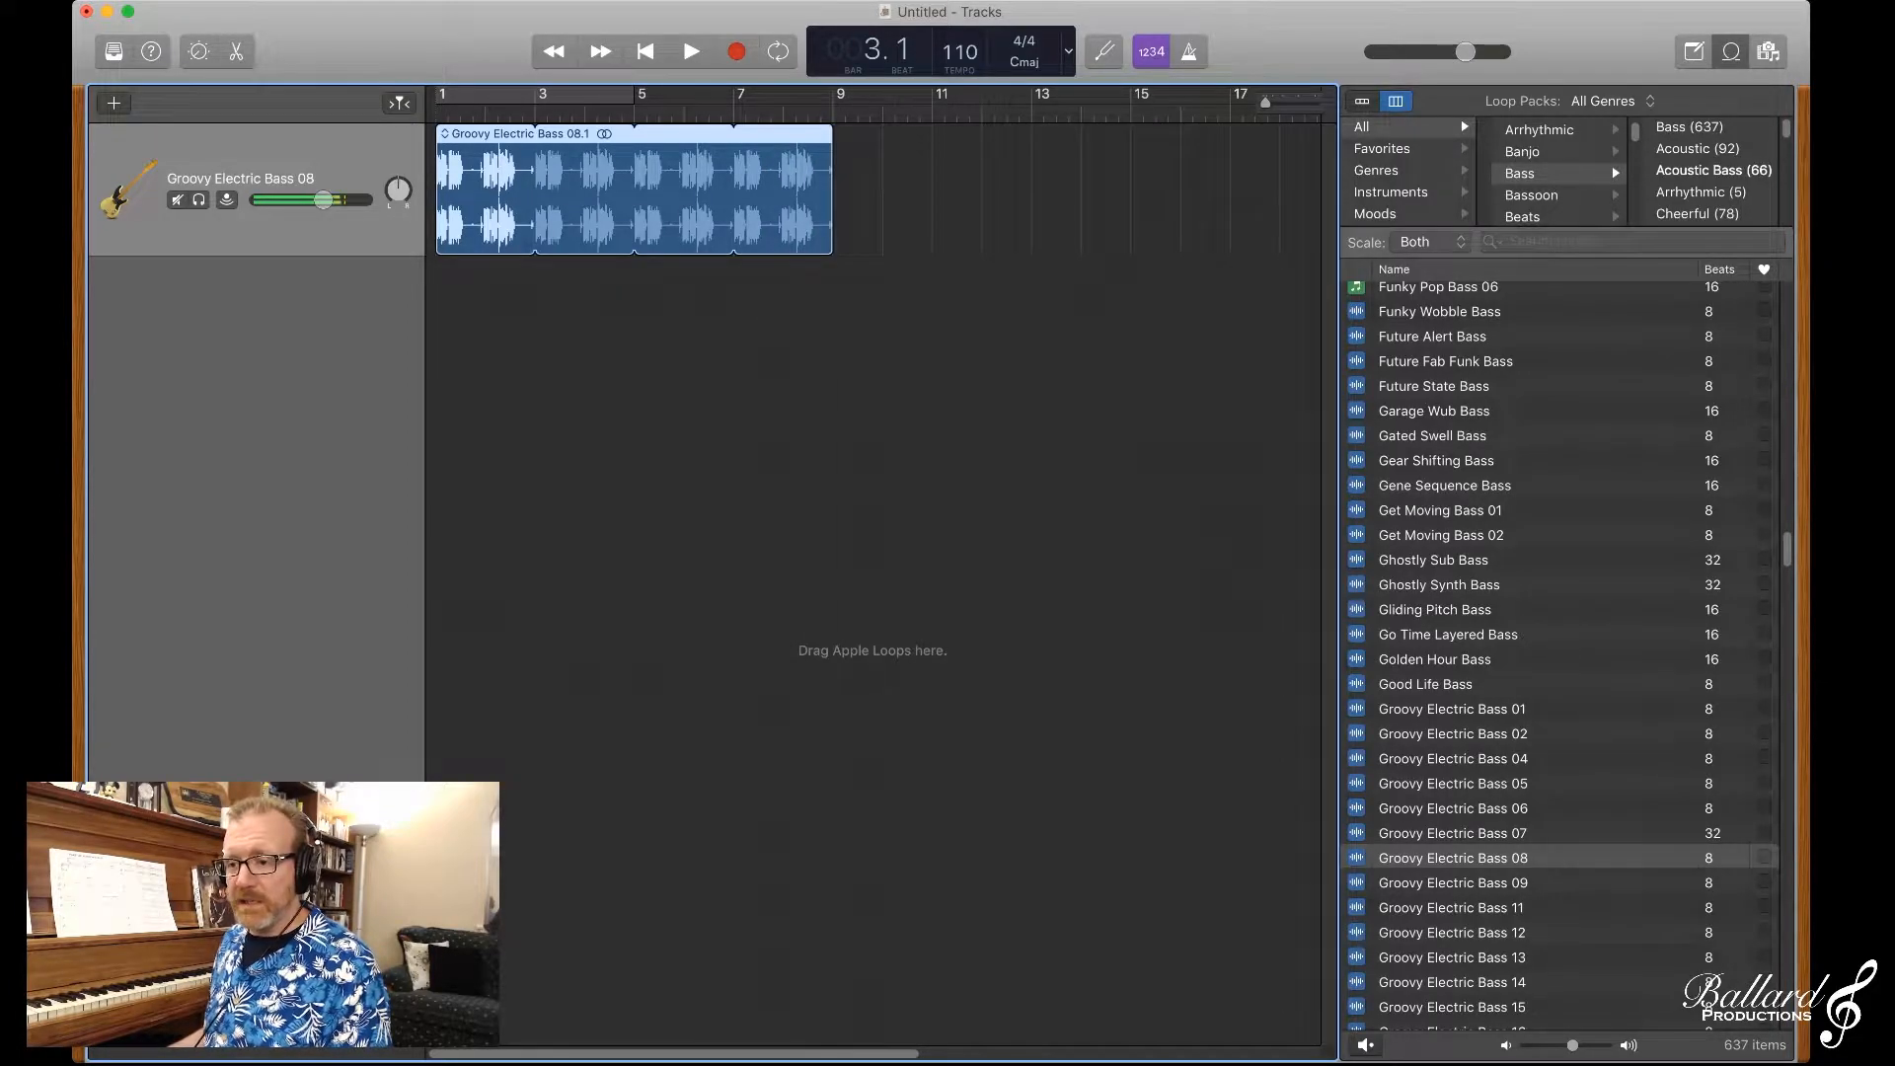
key("Return")
key("space")
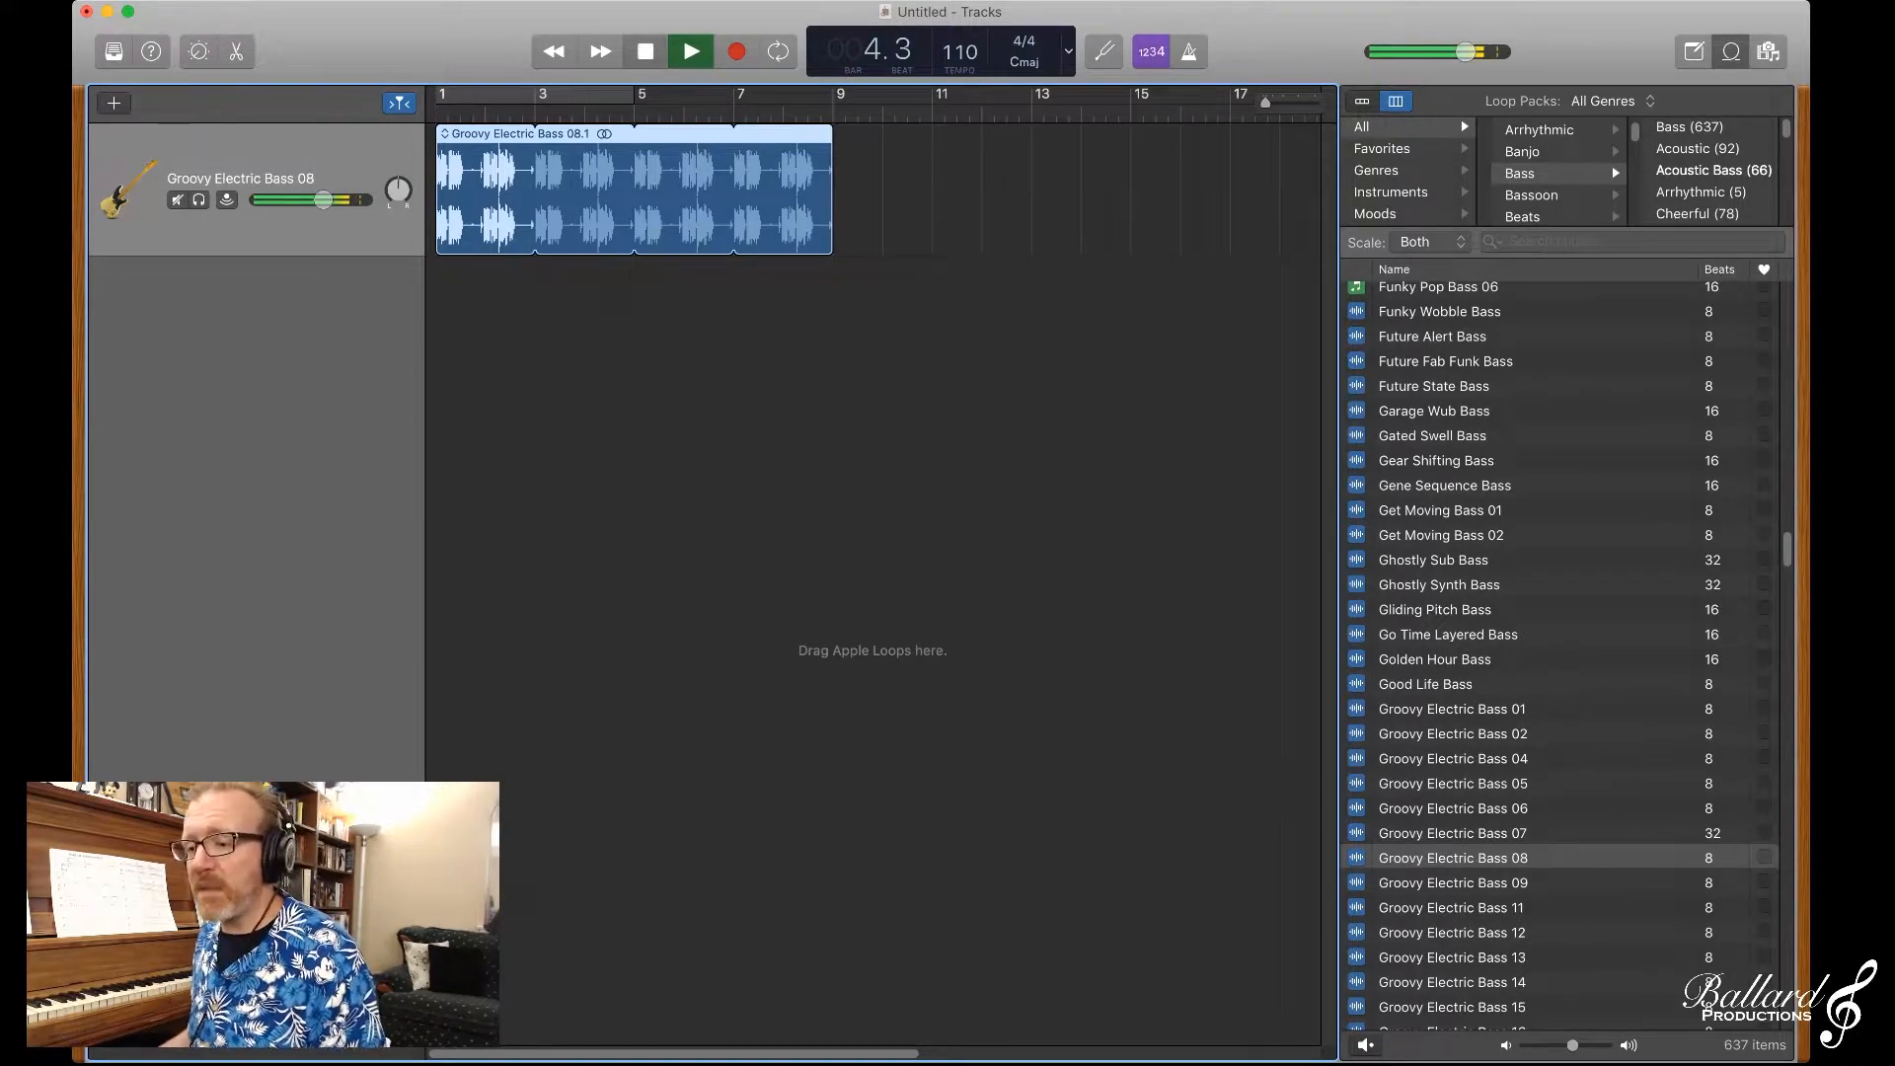
key("space")
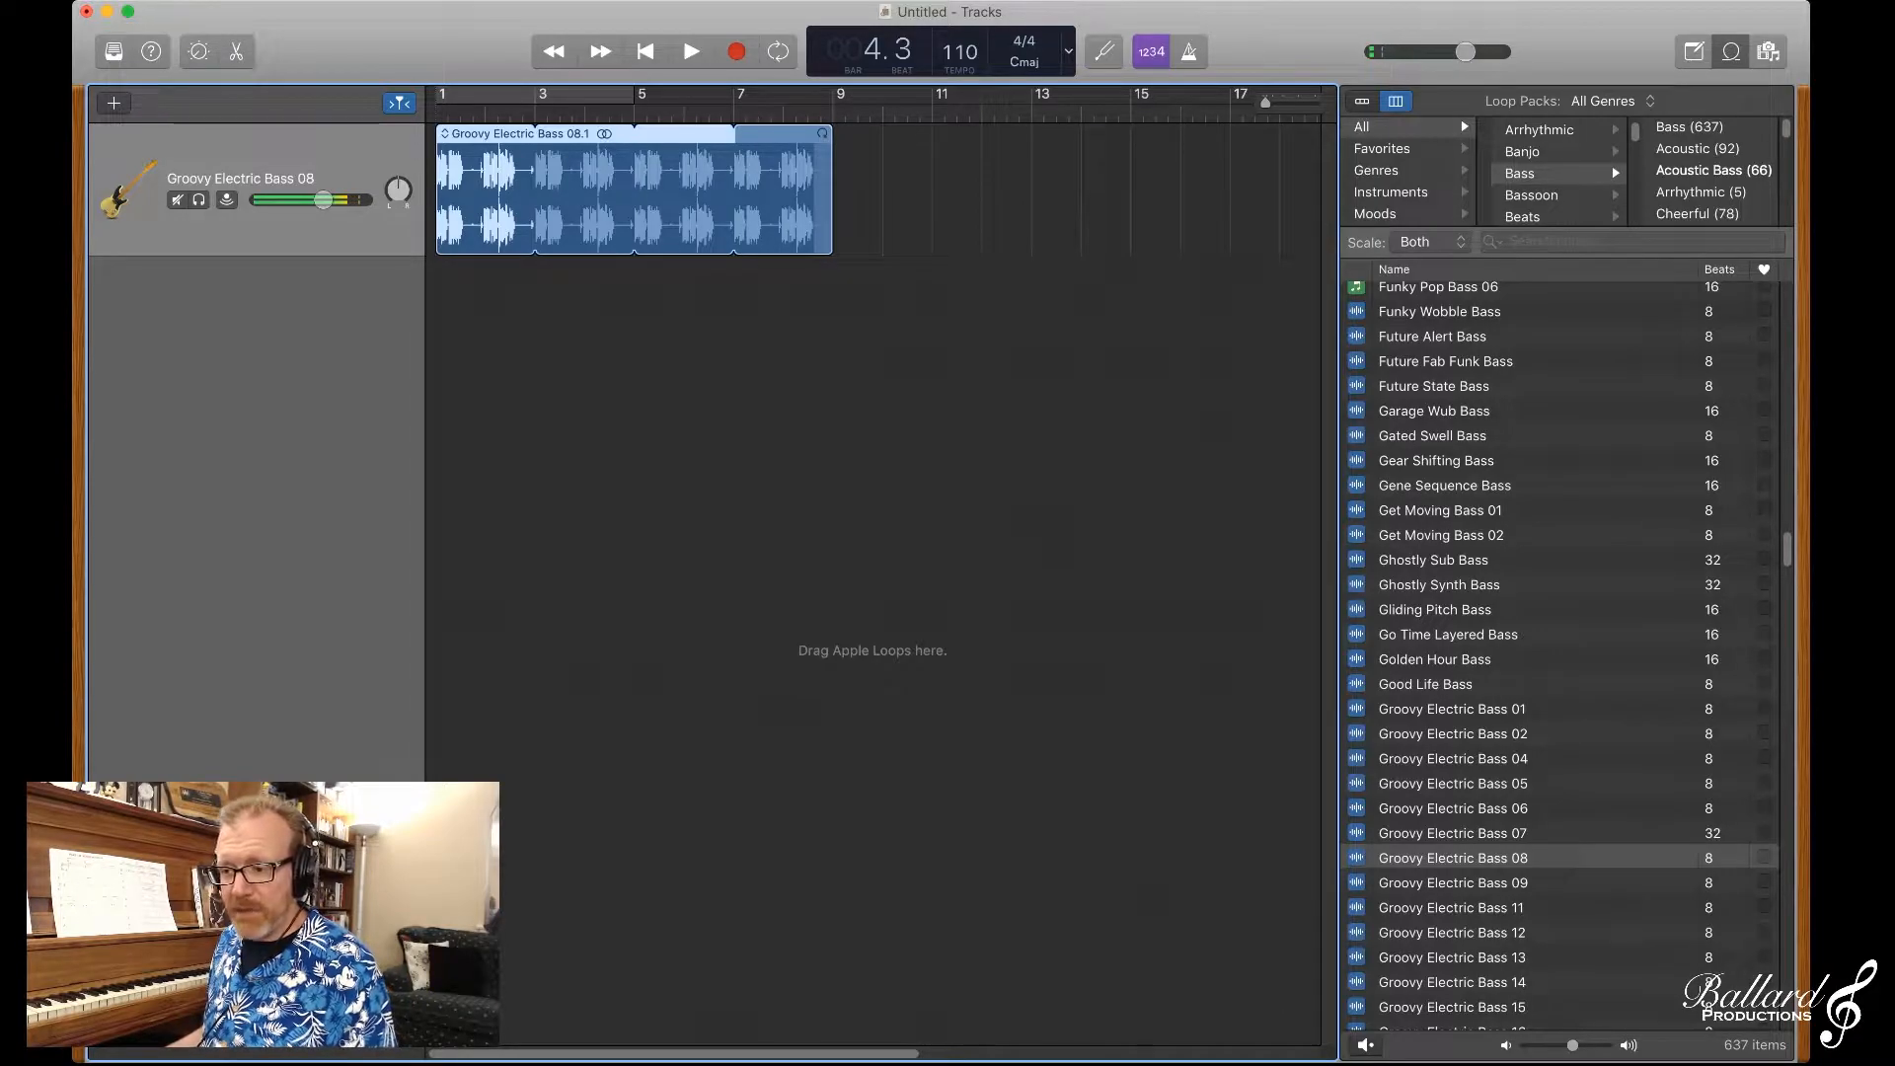
mouse_move(823, 134)
left_mouse_down()
mouse_move(918, 134)
mouse_move(832, 133)
left_mouse_up()
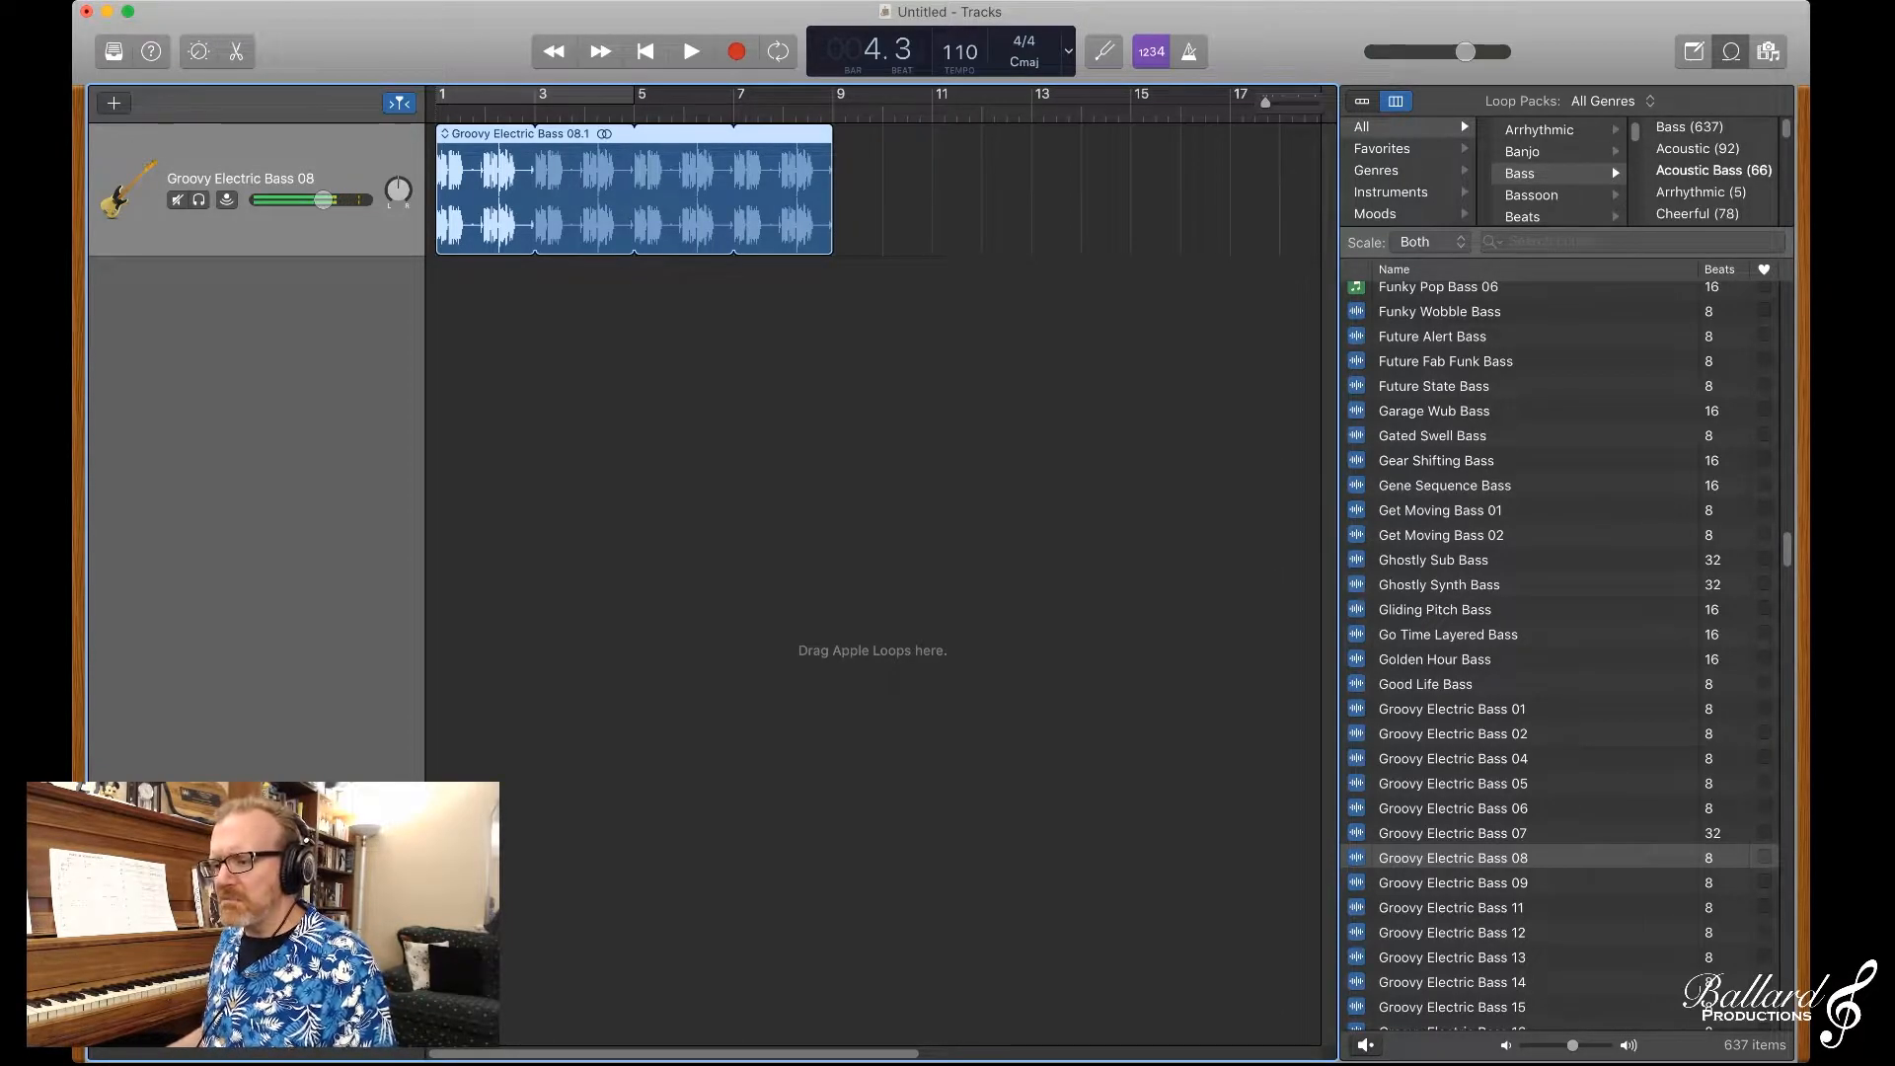
Step: Filter the loop browser by the Elec Guitar category and its full Elec Guitar subcategory
scroll(1560, 173, "down", 5)
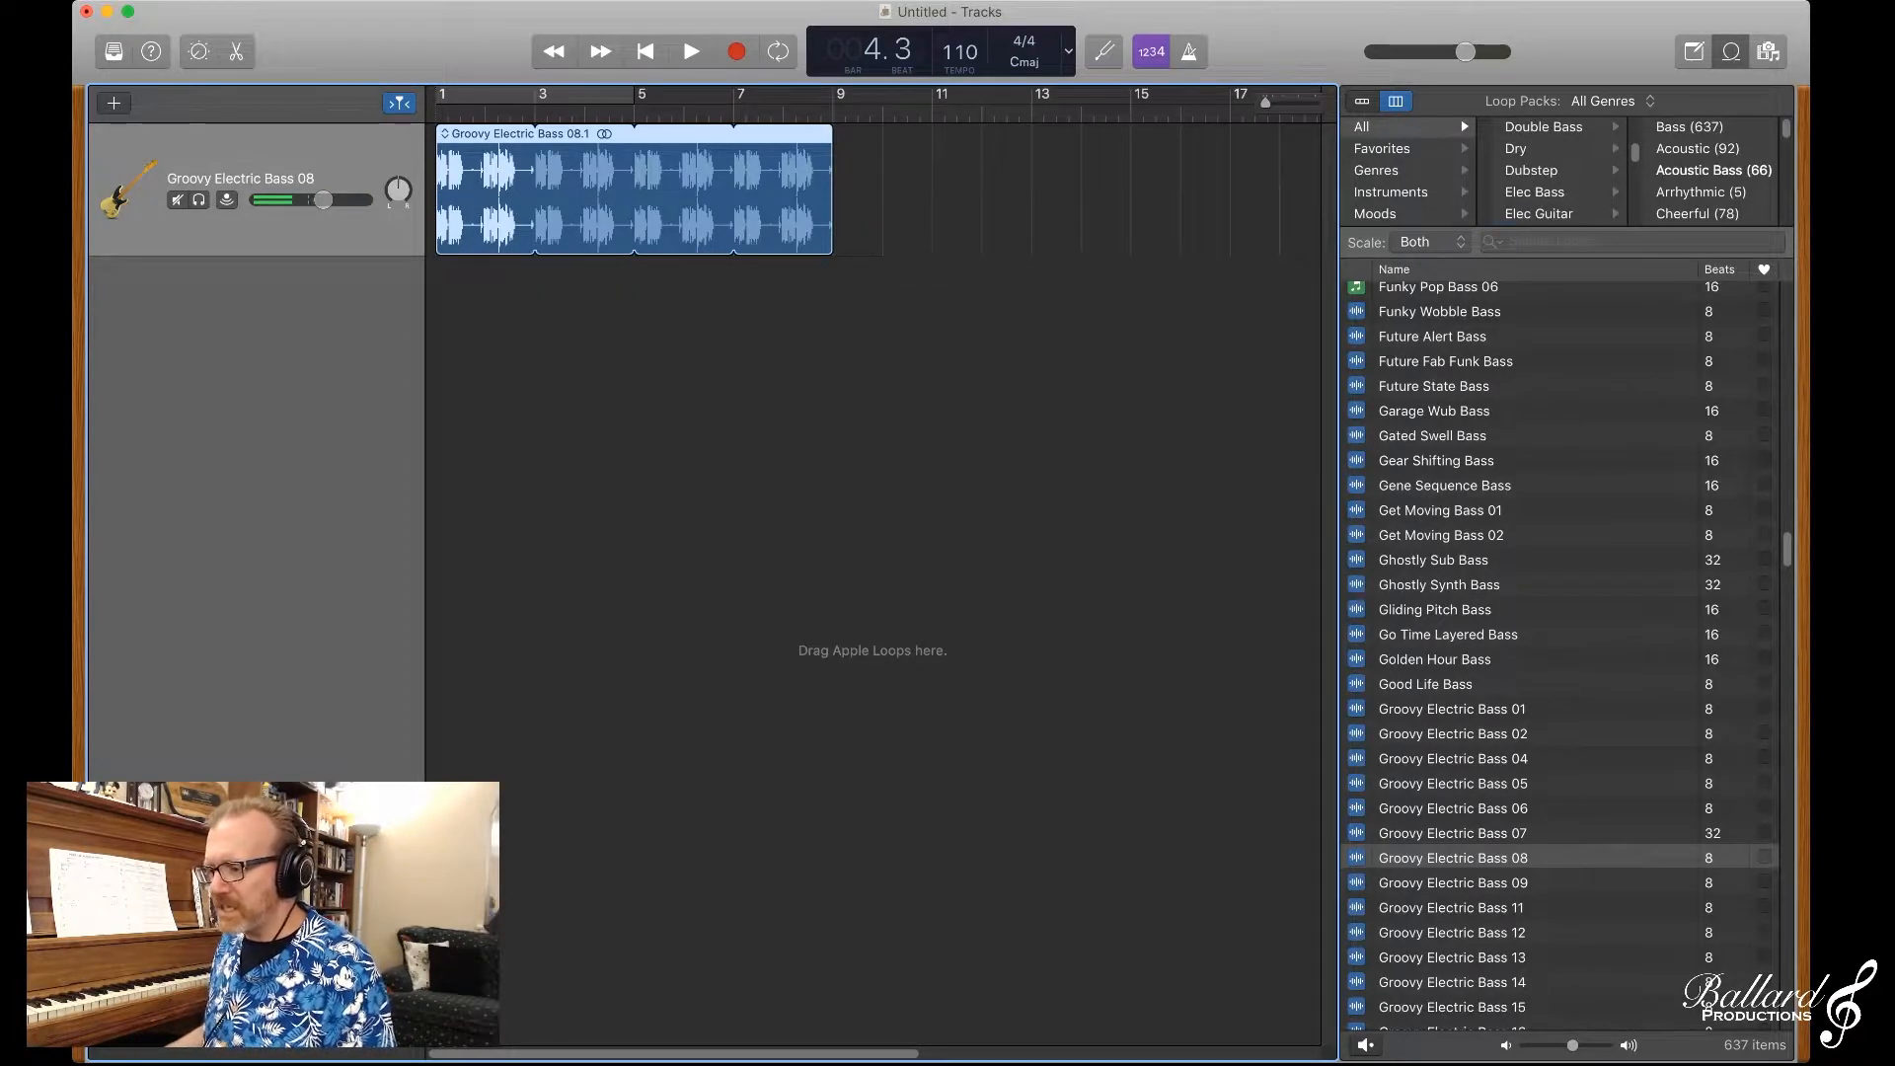
left_click(1539, 214)
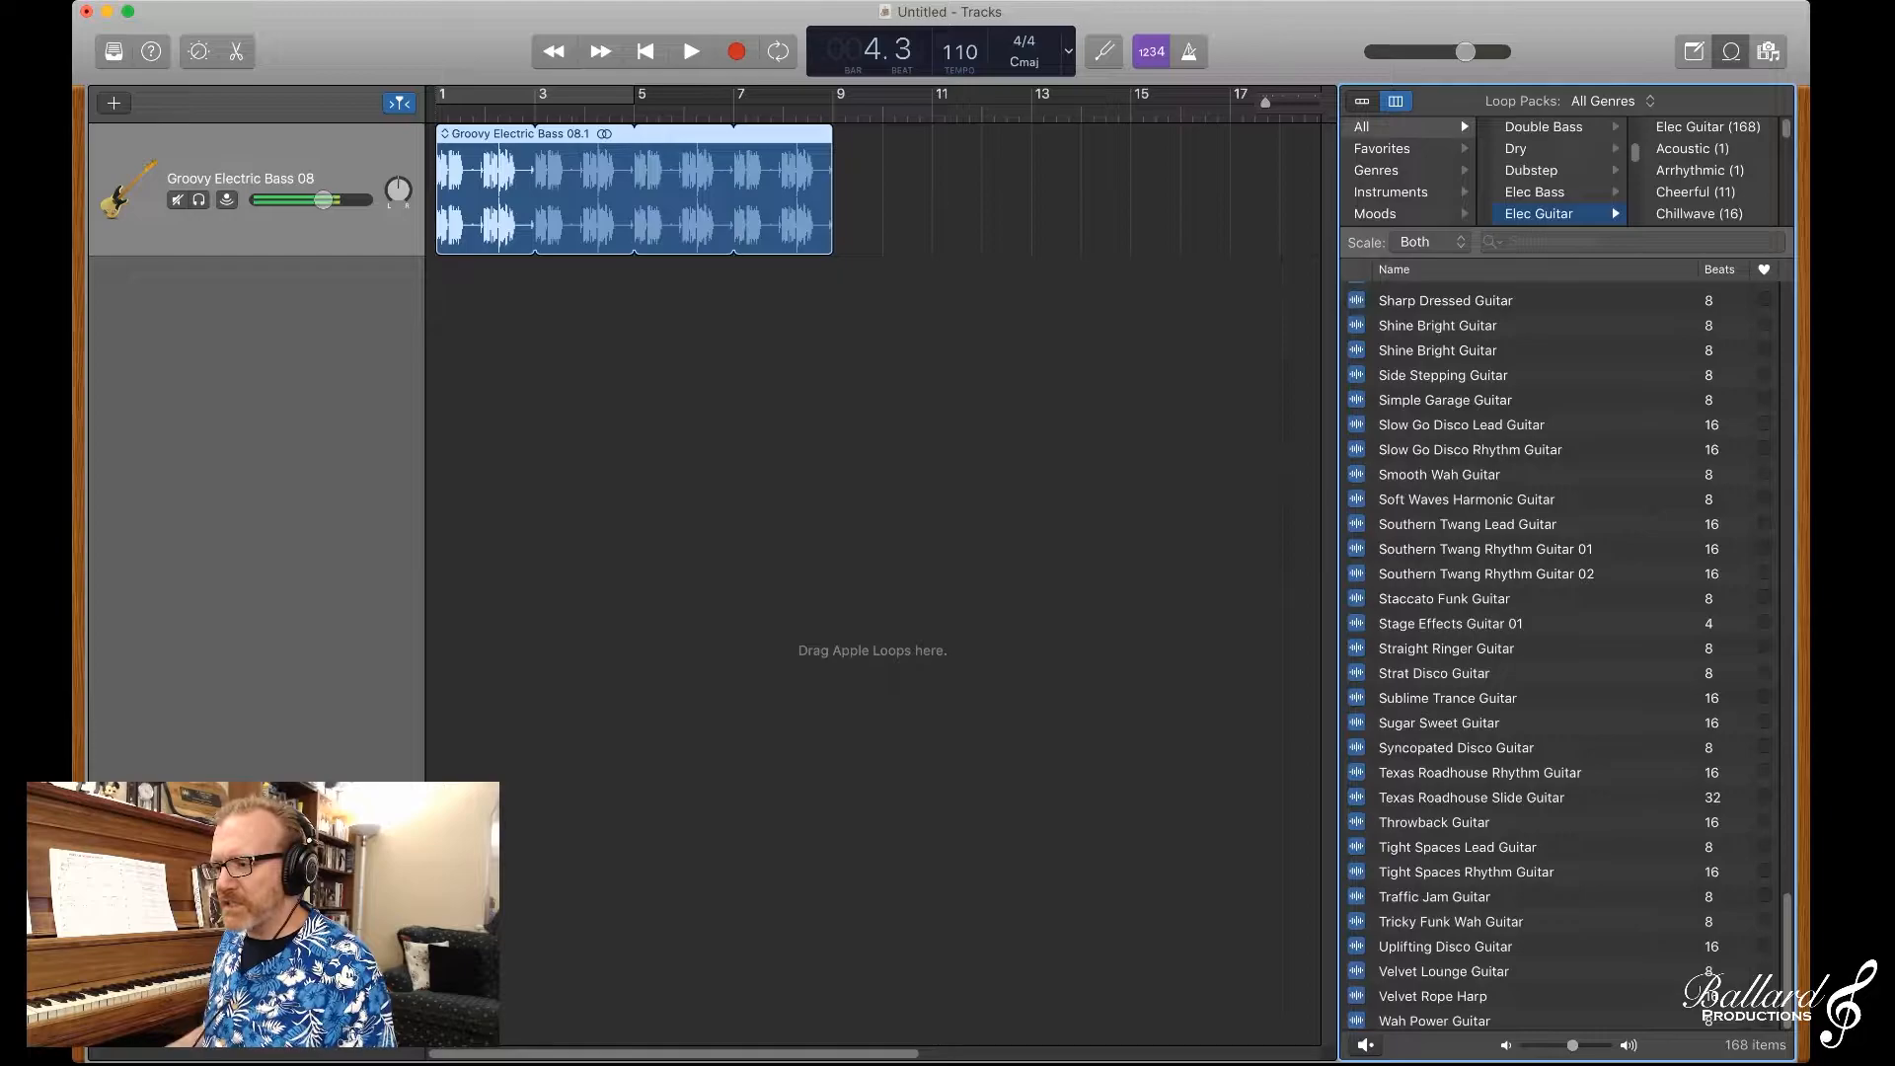
left_click(1708, 127)
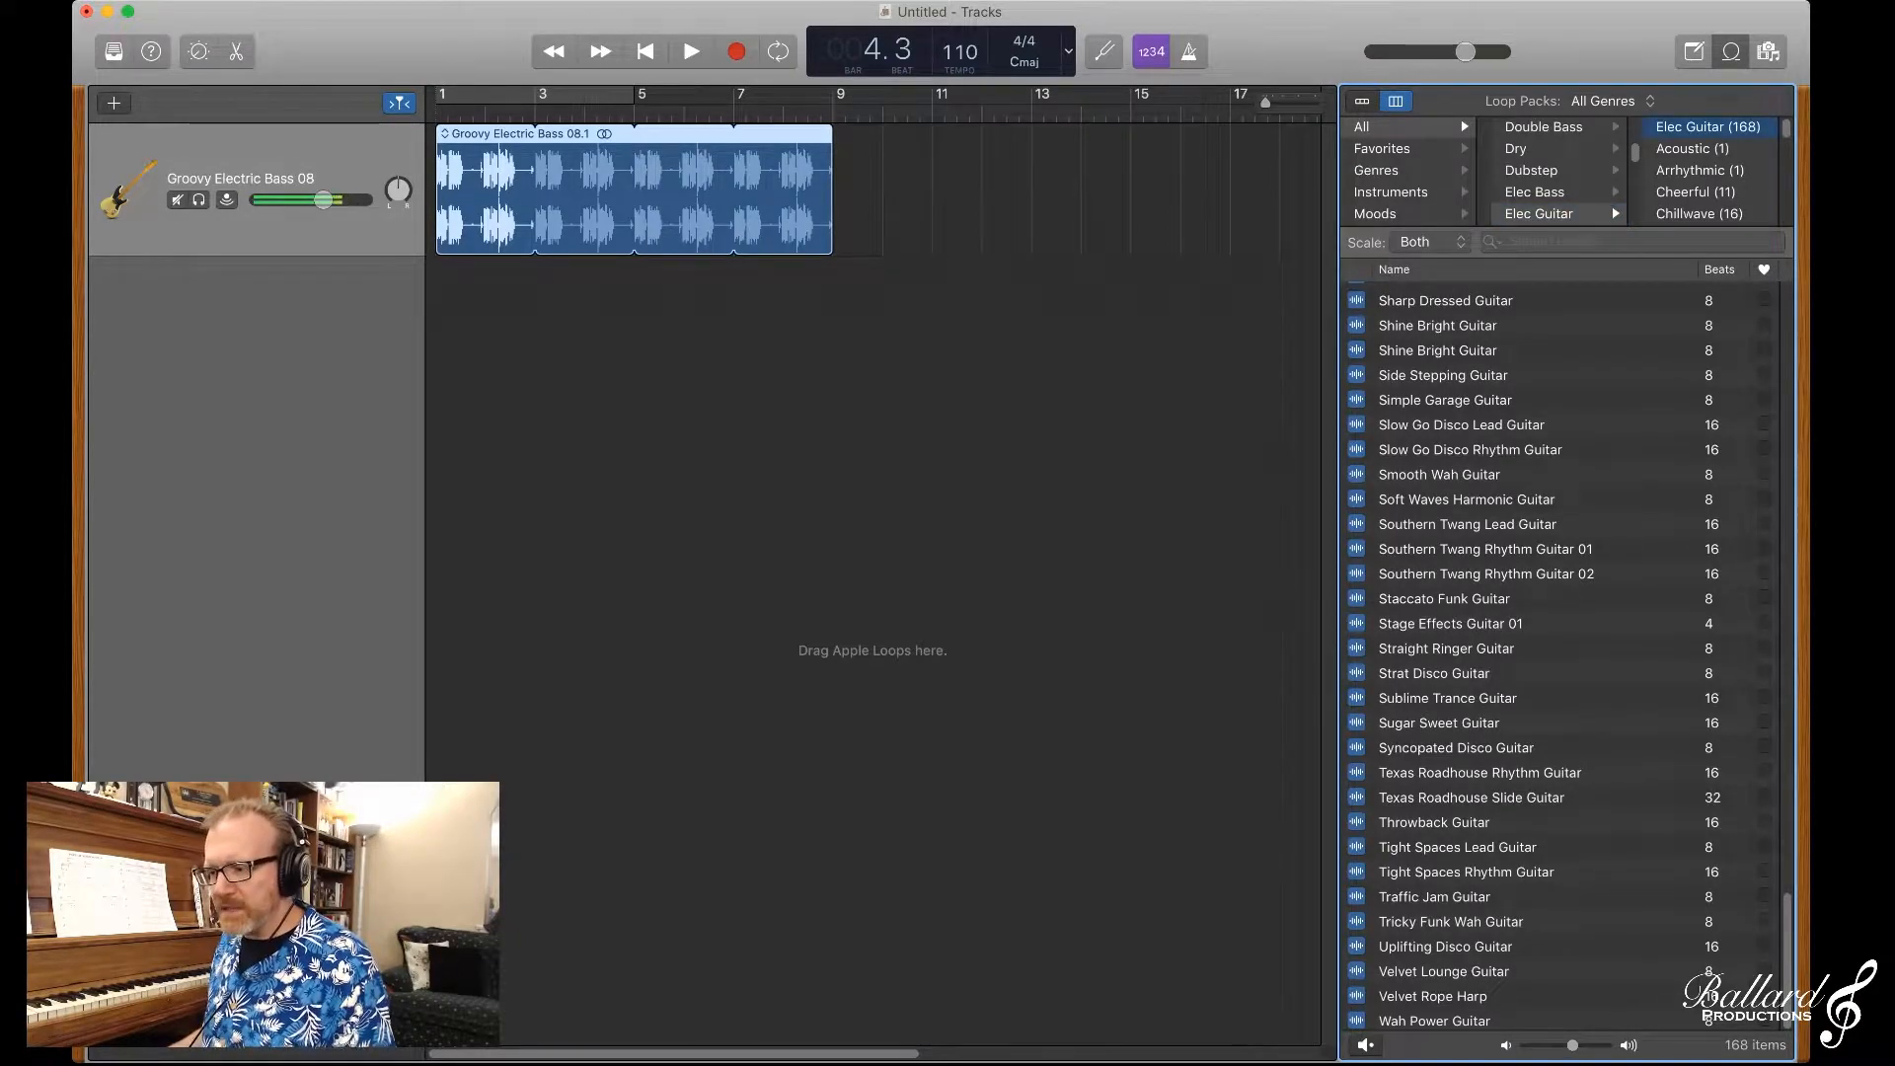
Step: Preview Funky Electric Guitar 02 and place it at bar 3 on a new track
scroll(1540, 651, "up", 10)
scroll(1540, 652, "up", 15)
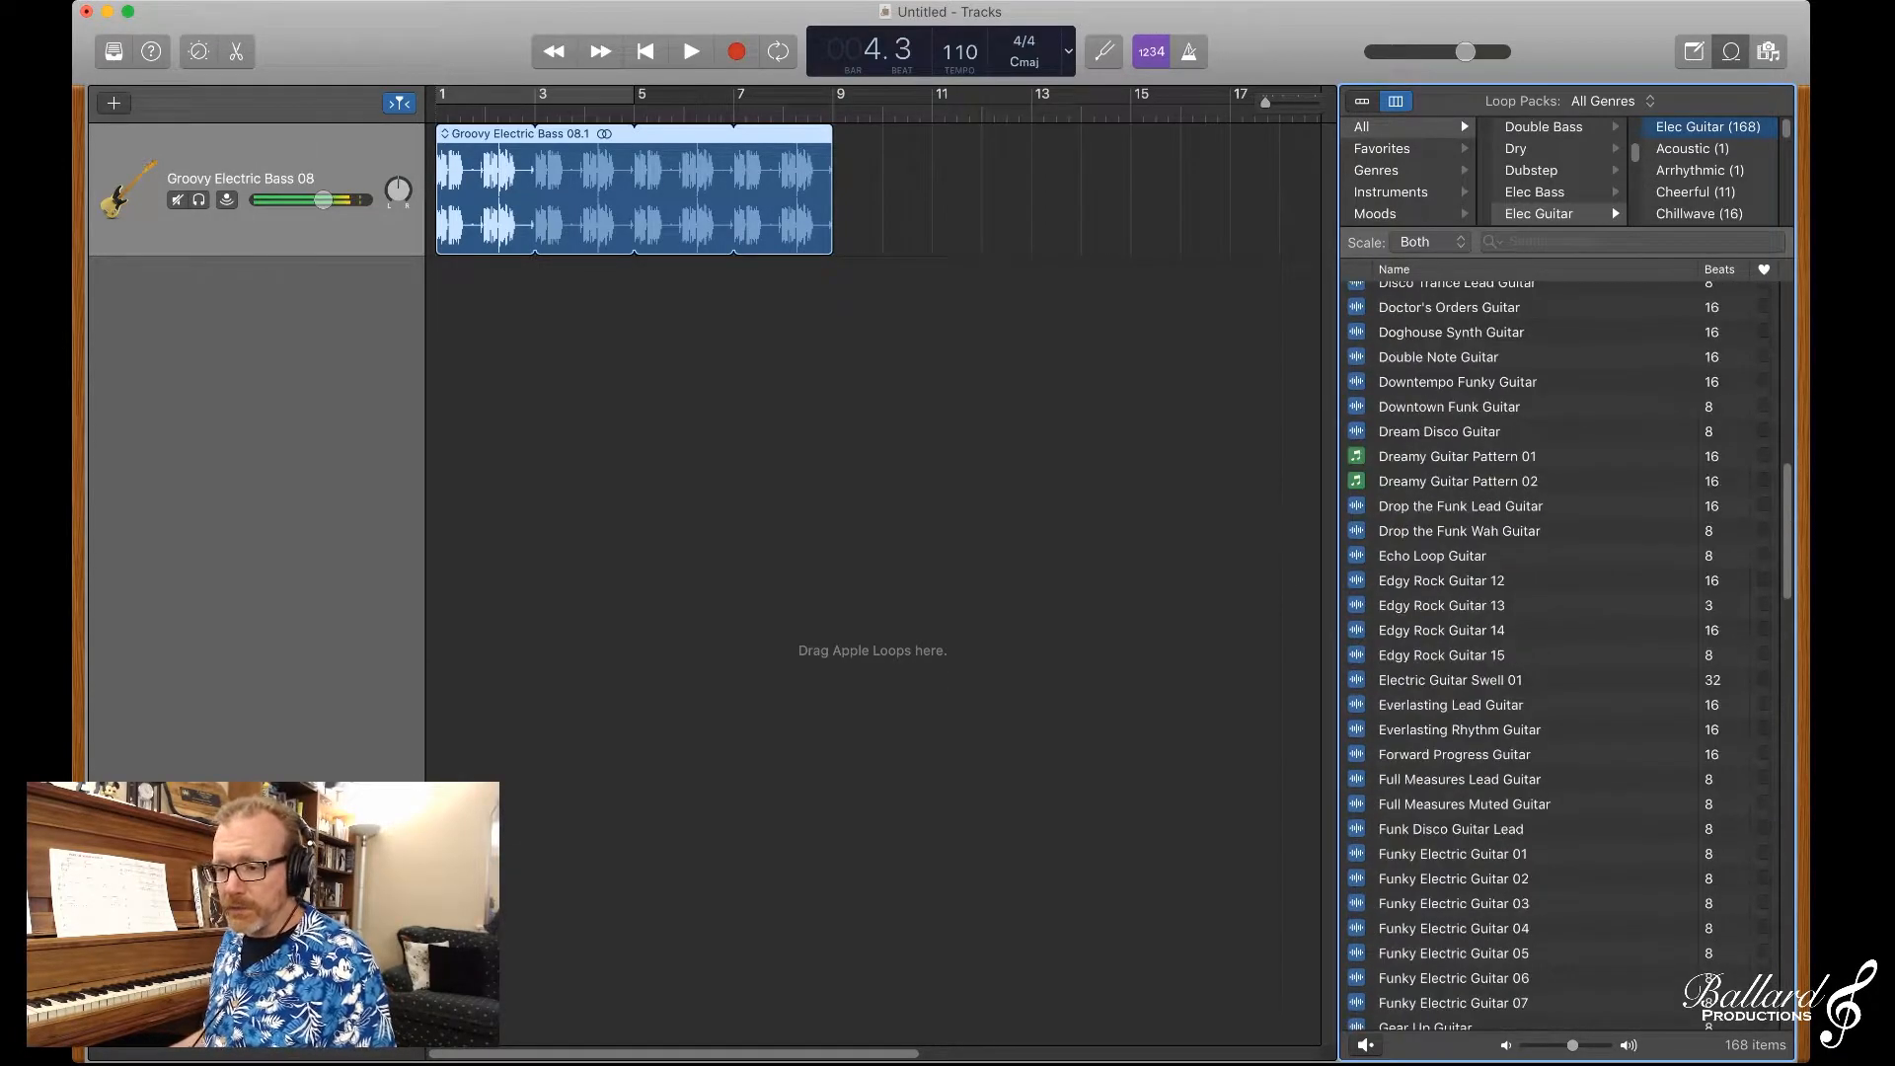
scroll(1570, 657, "down", 5)
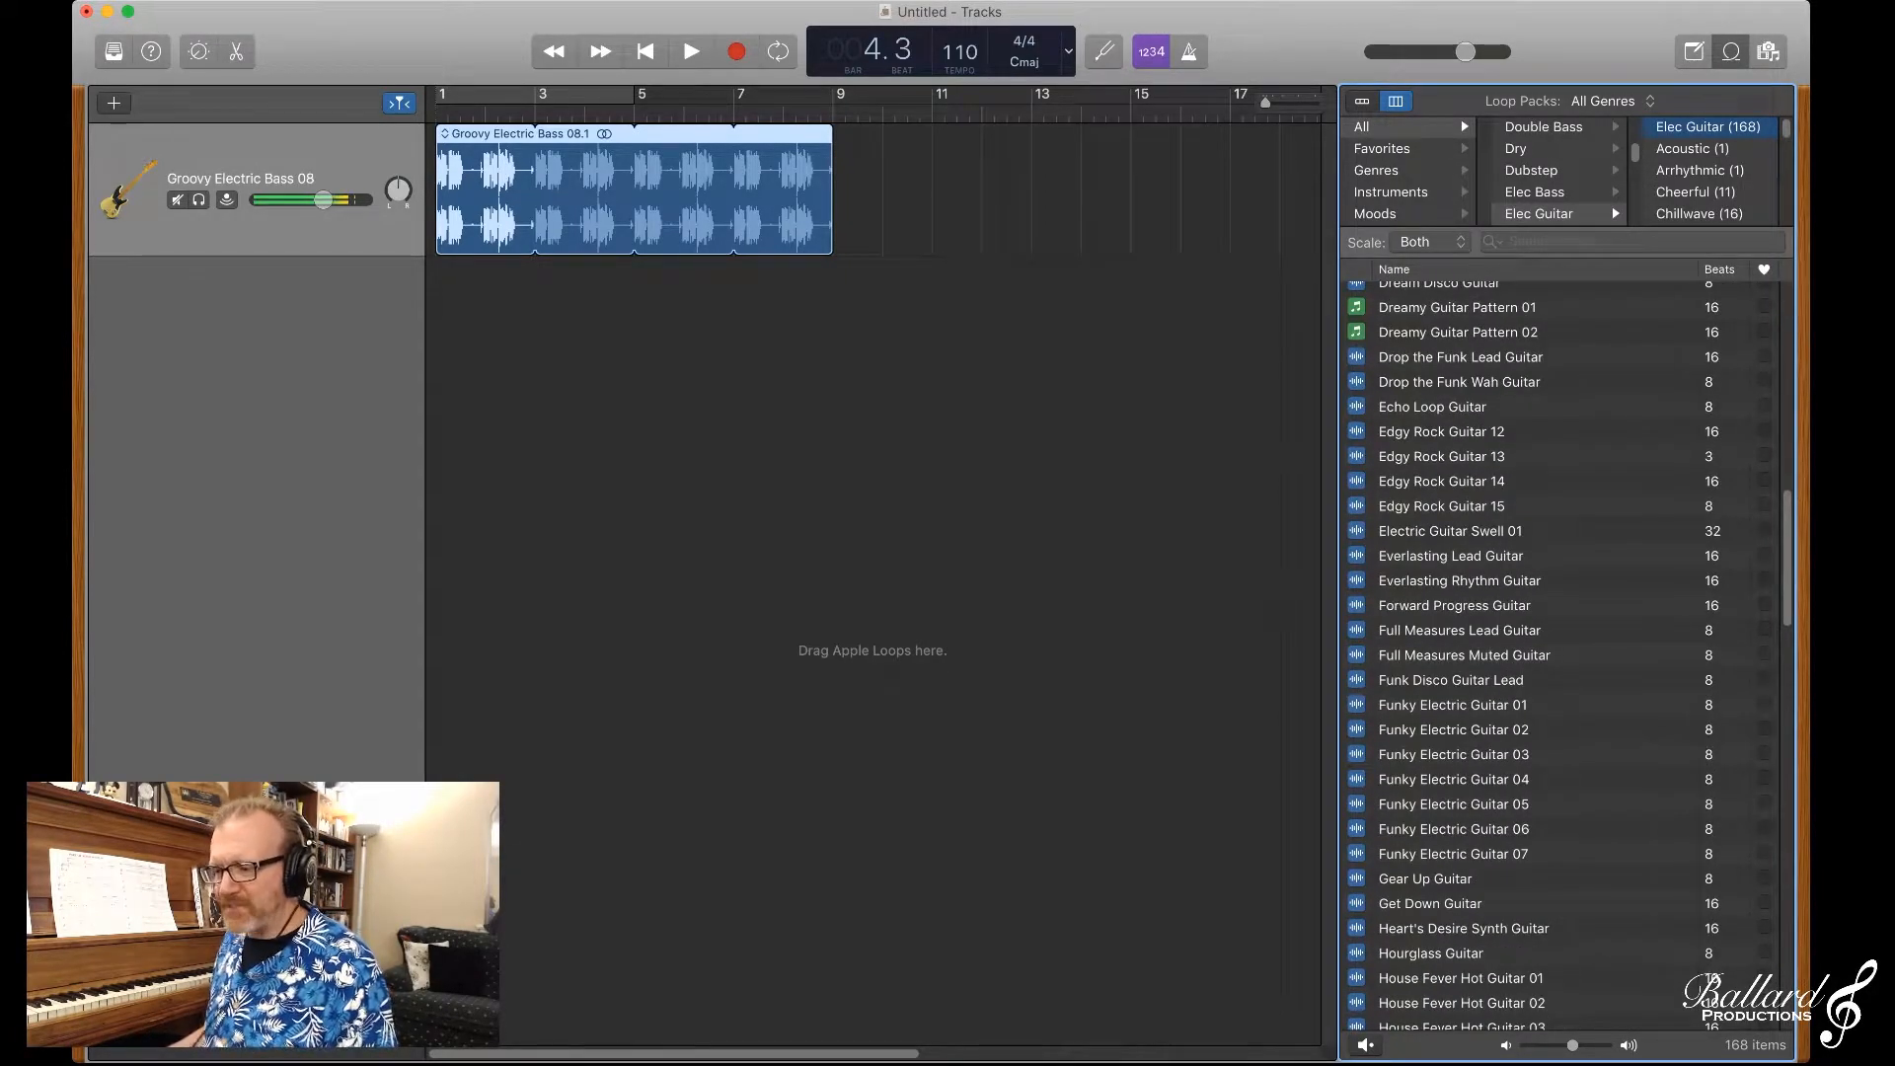
scroll(1560, 657, "down", 10)
scroll(1560, 656, "up", 5)
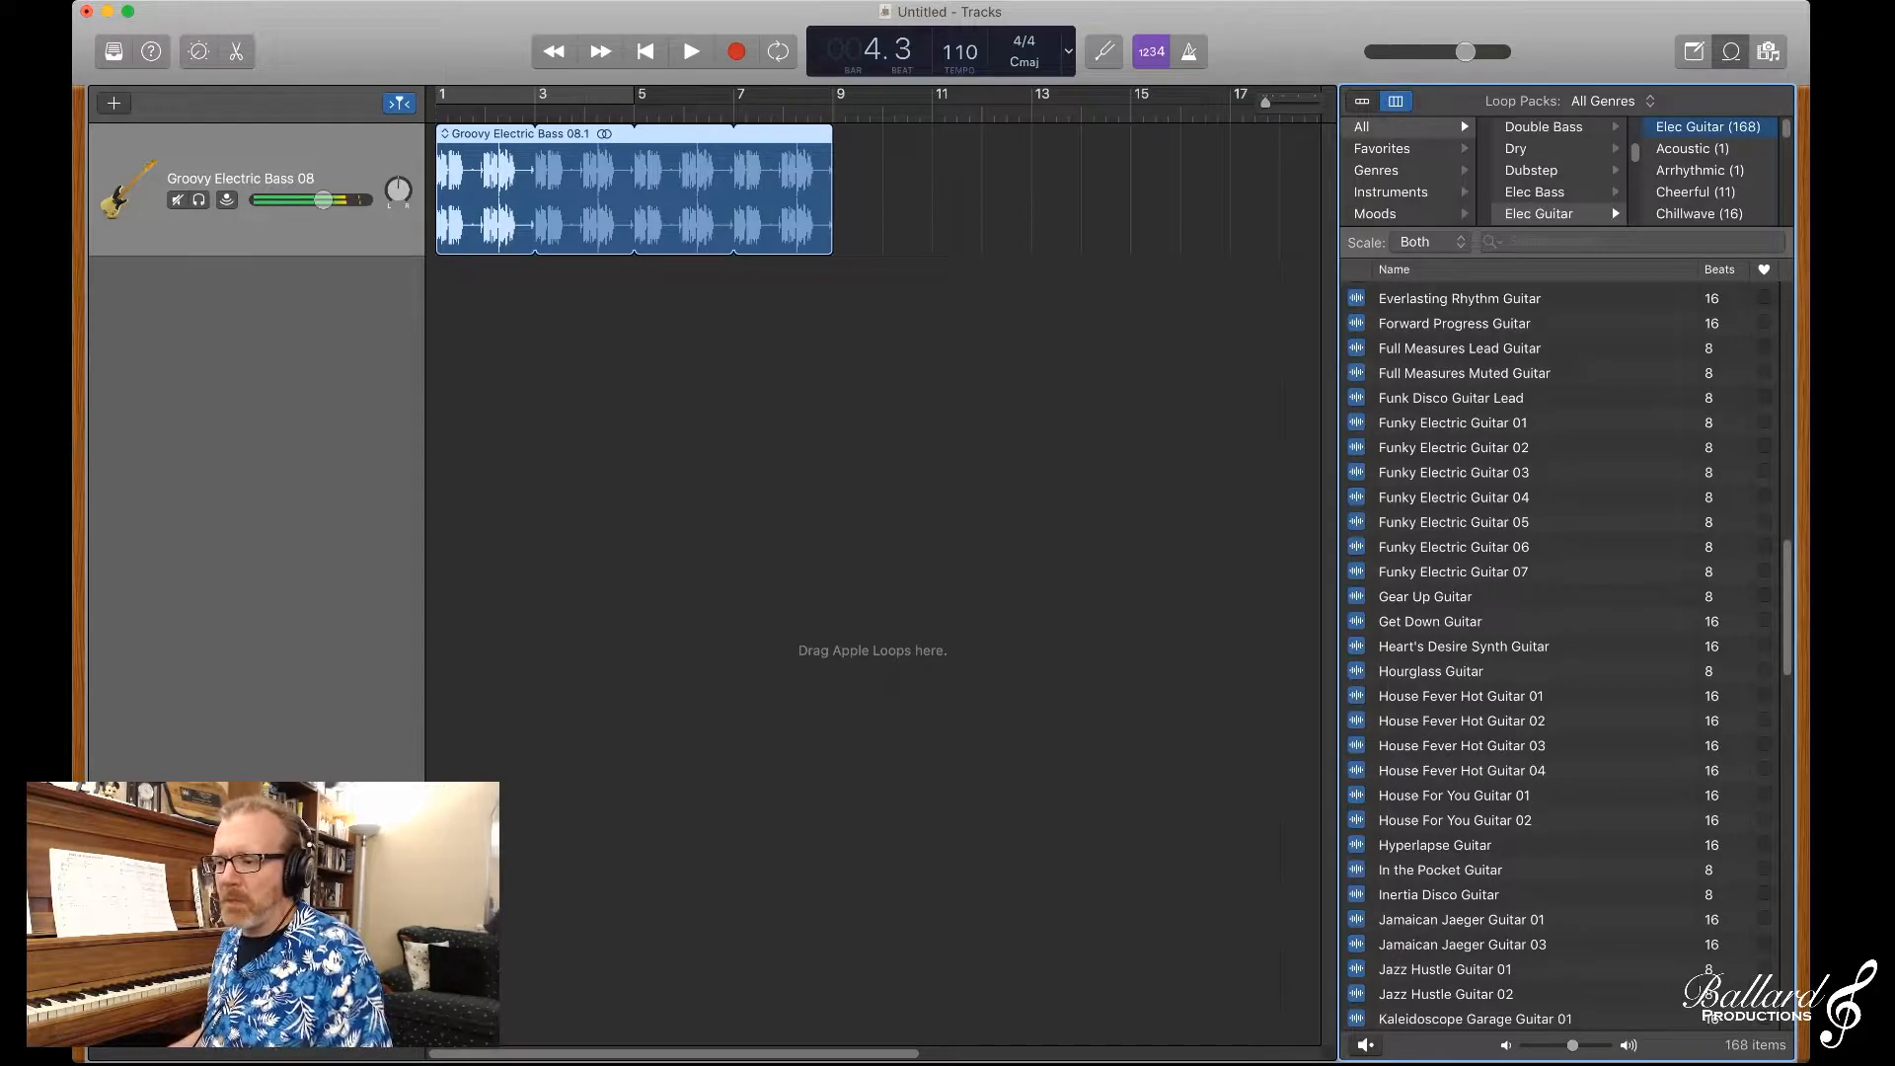
left_click(1453, 448)
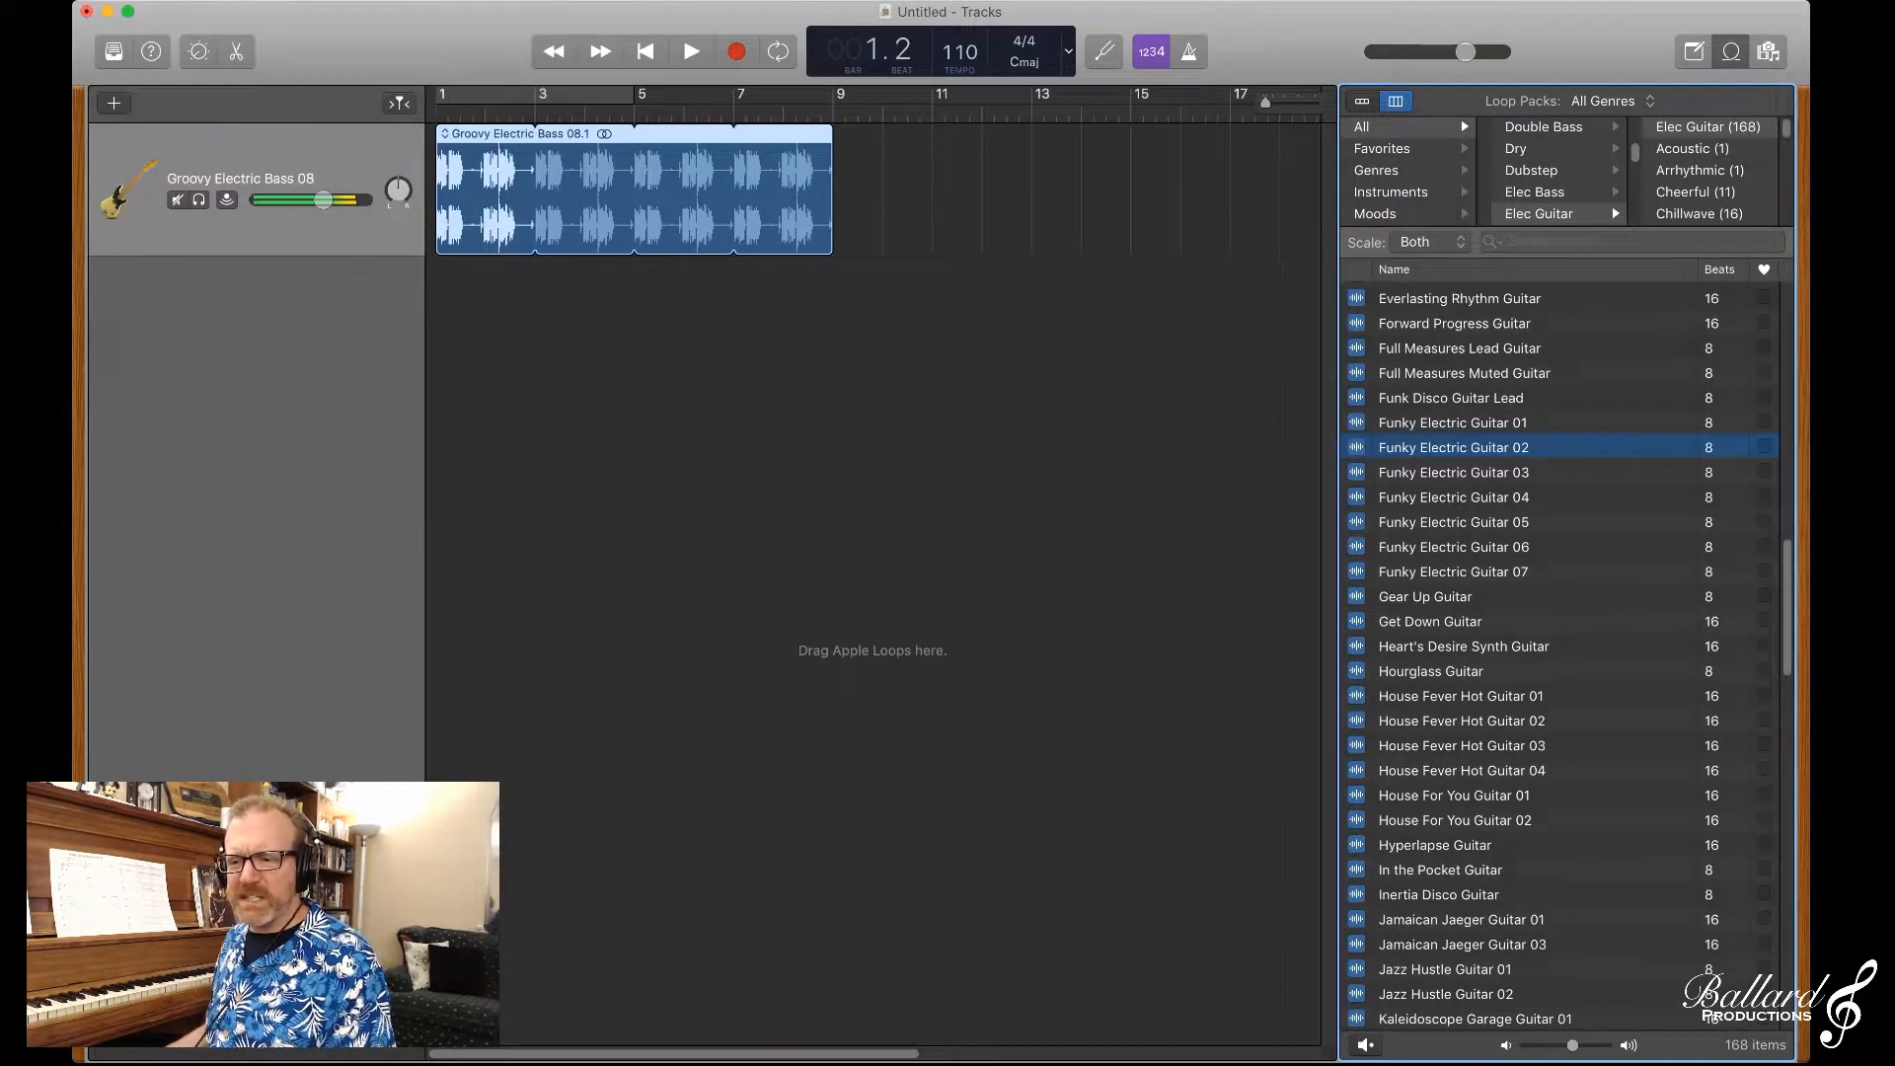
left_click_drag(1454, 447, 539, 322)
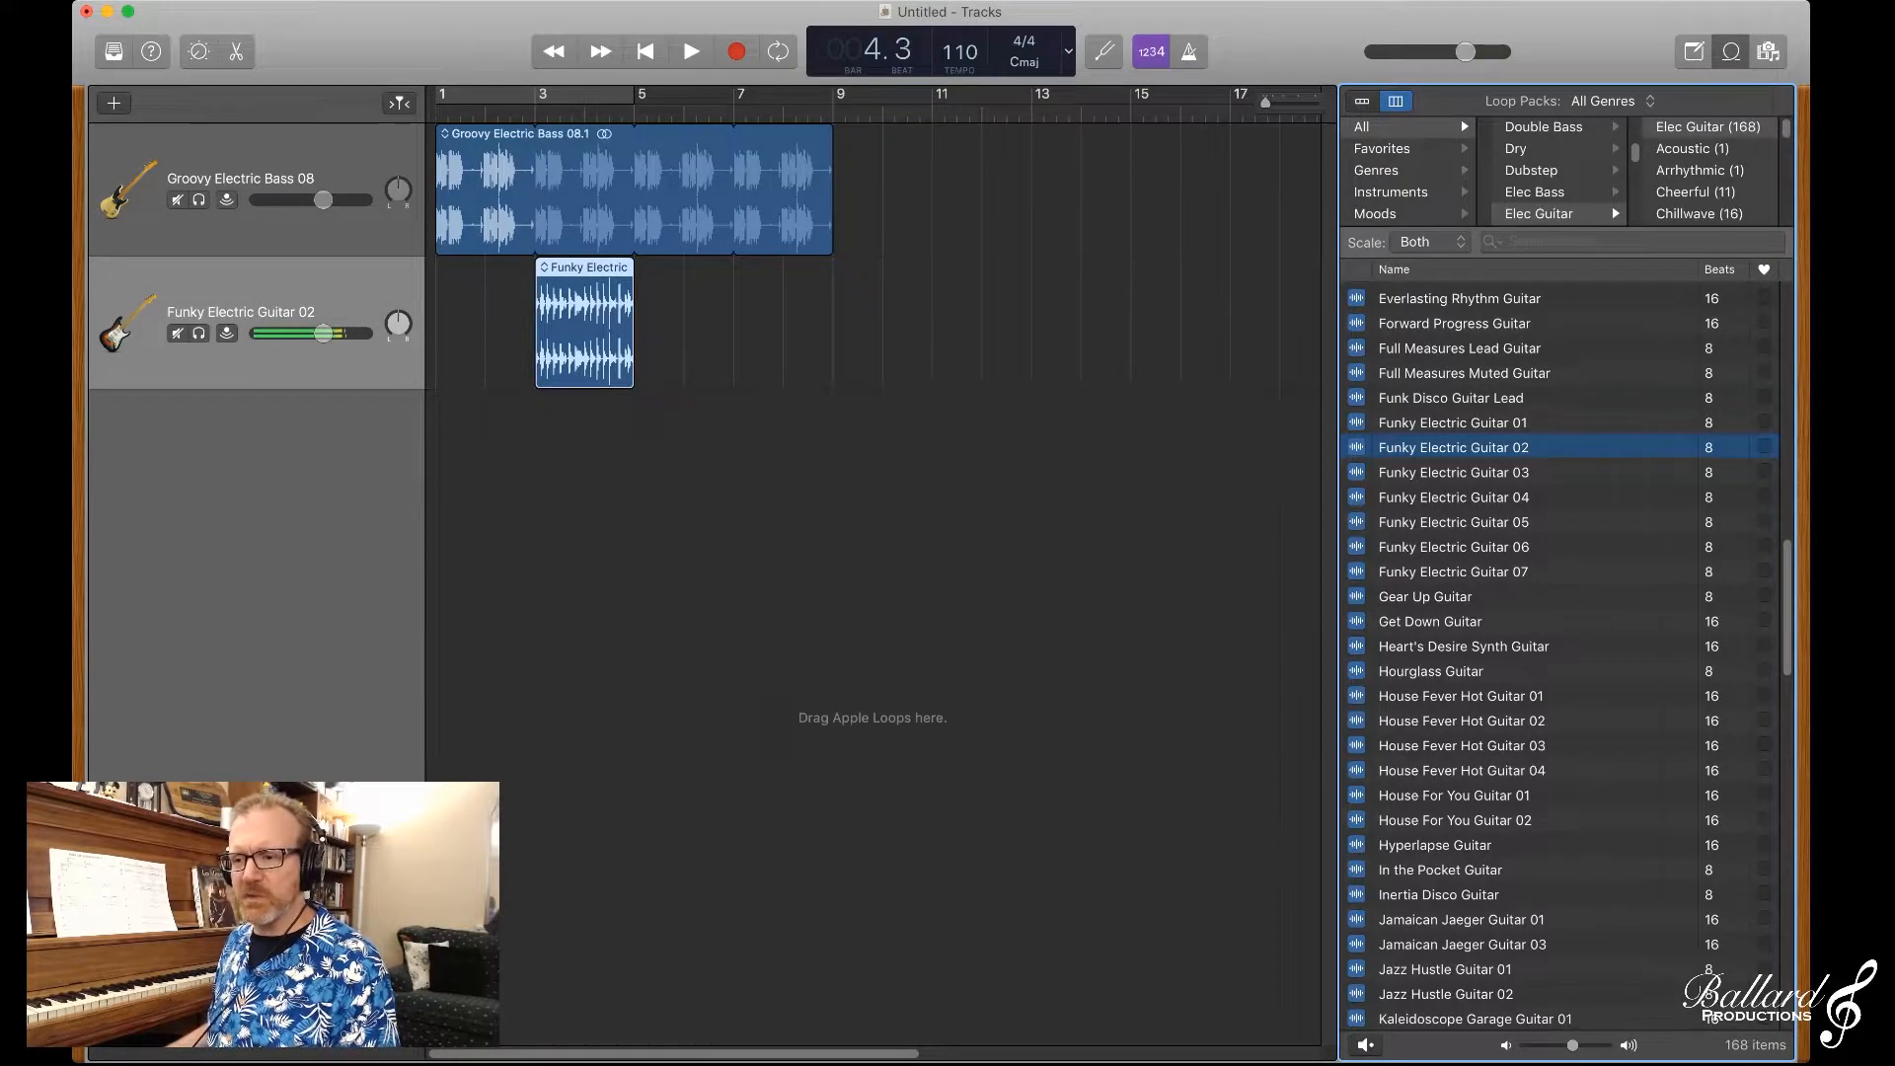
Step: Play the bass and guitar from the beginning and delete the Funky Electric Guitar 02 track
key("Return")
key("space")
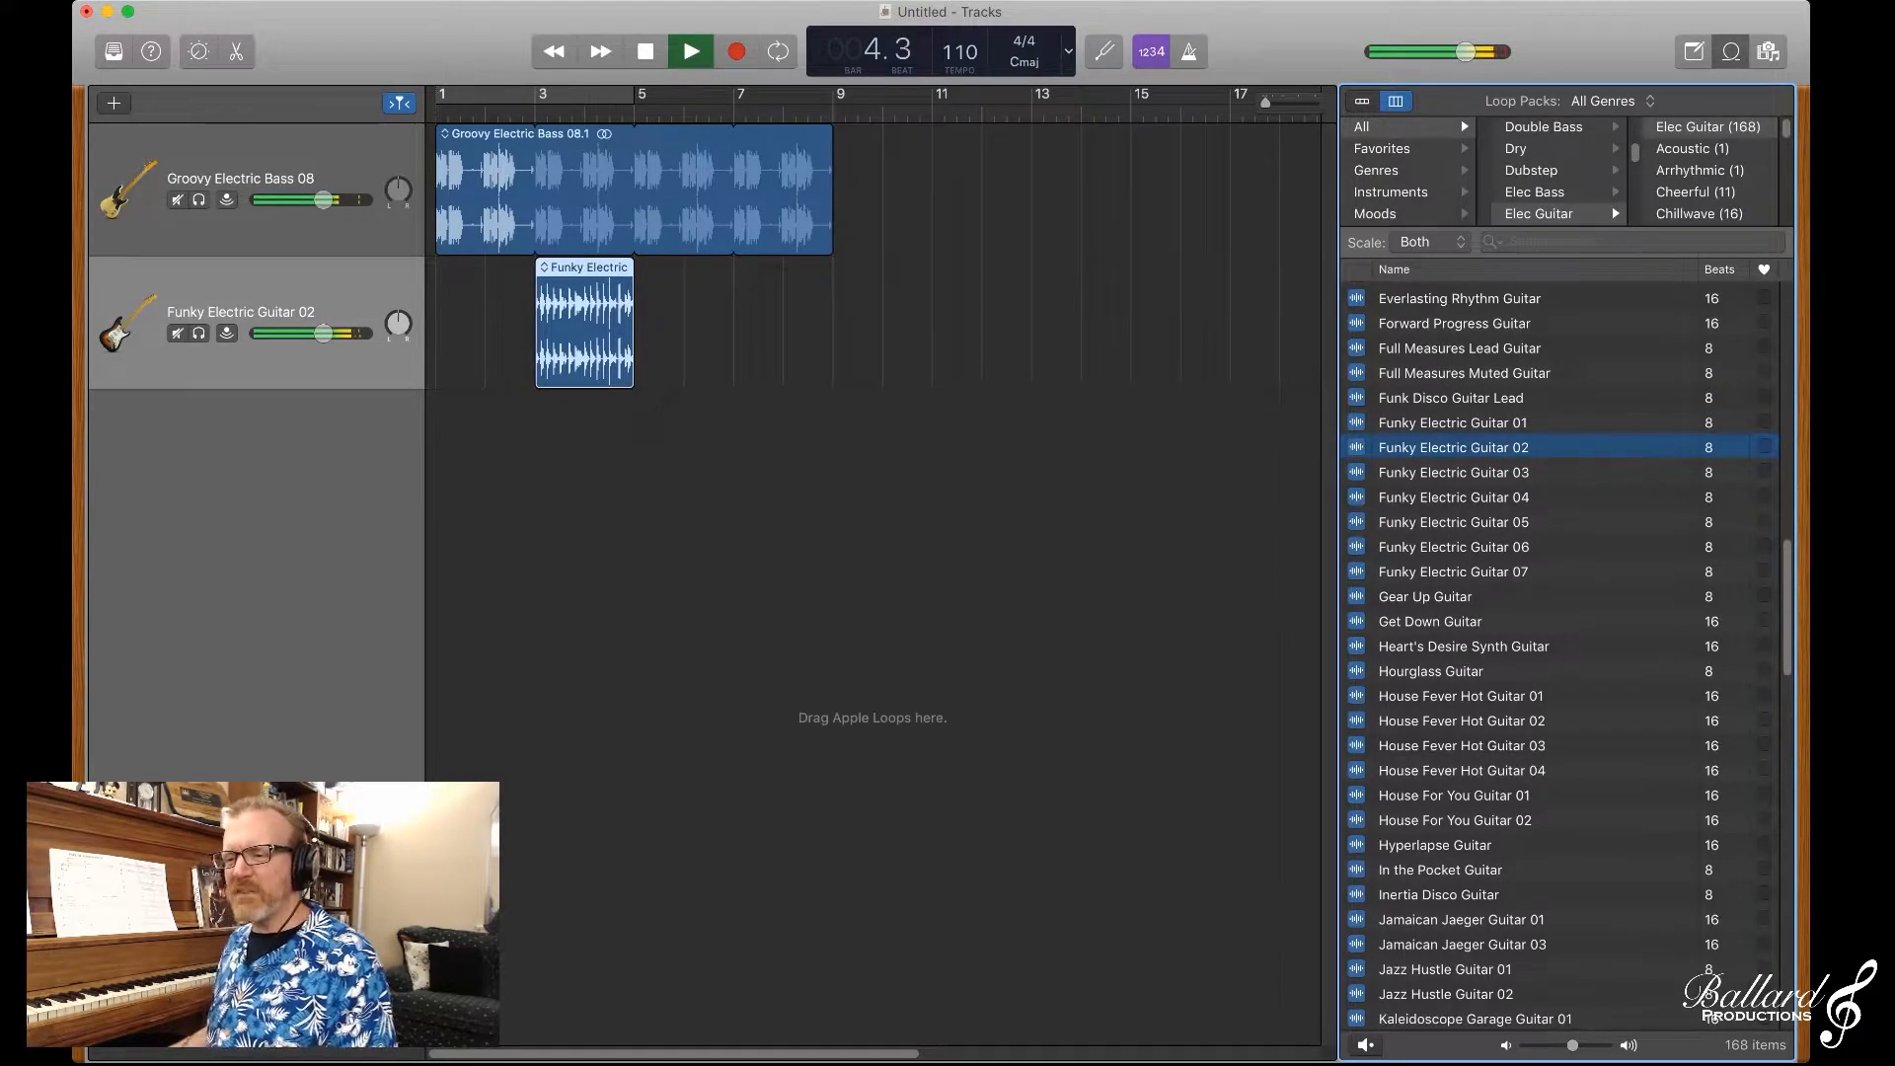
key("space")
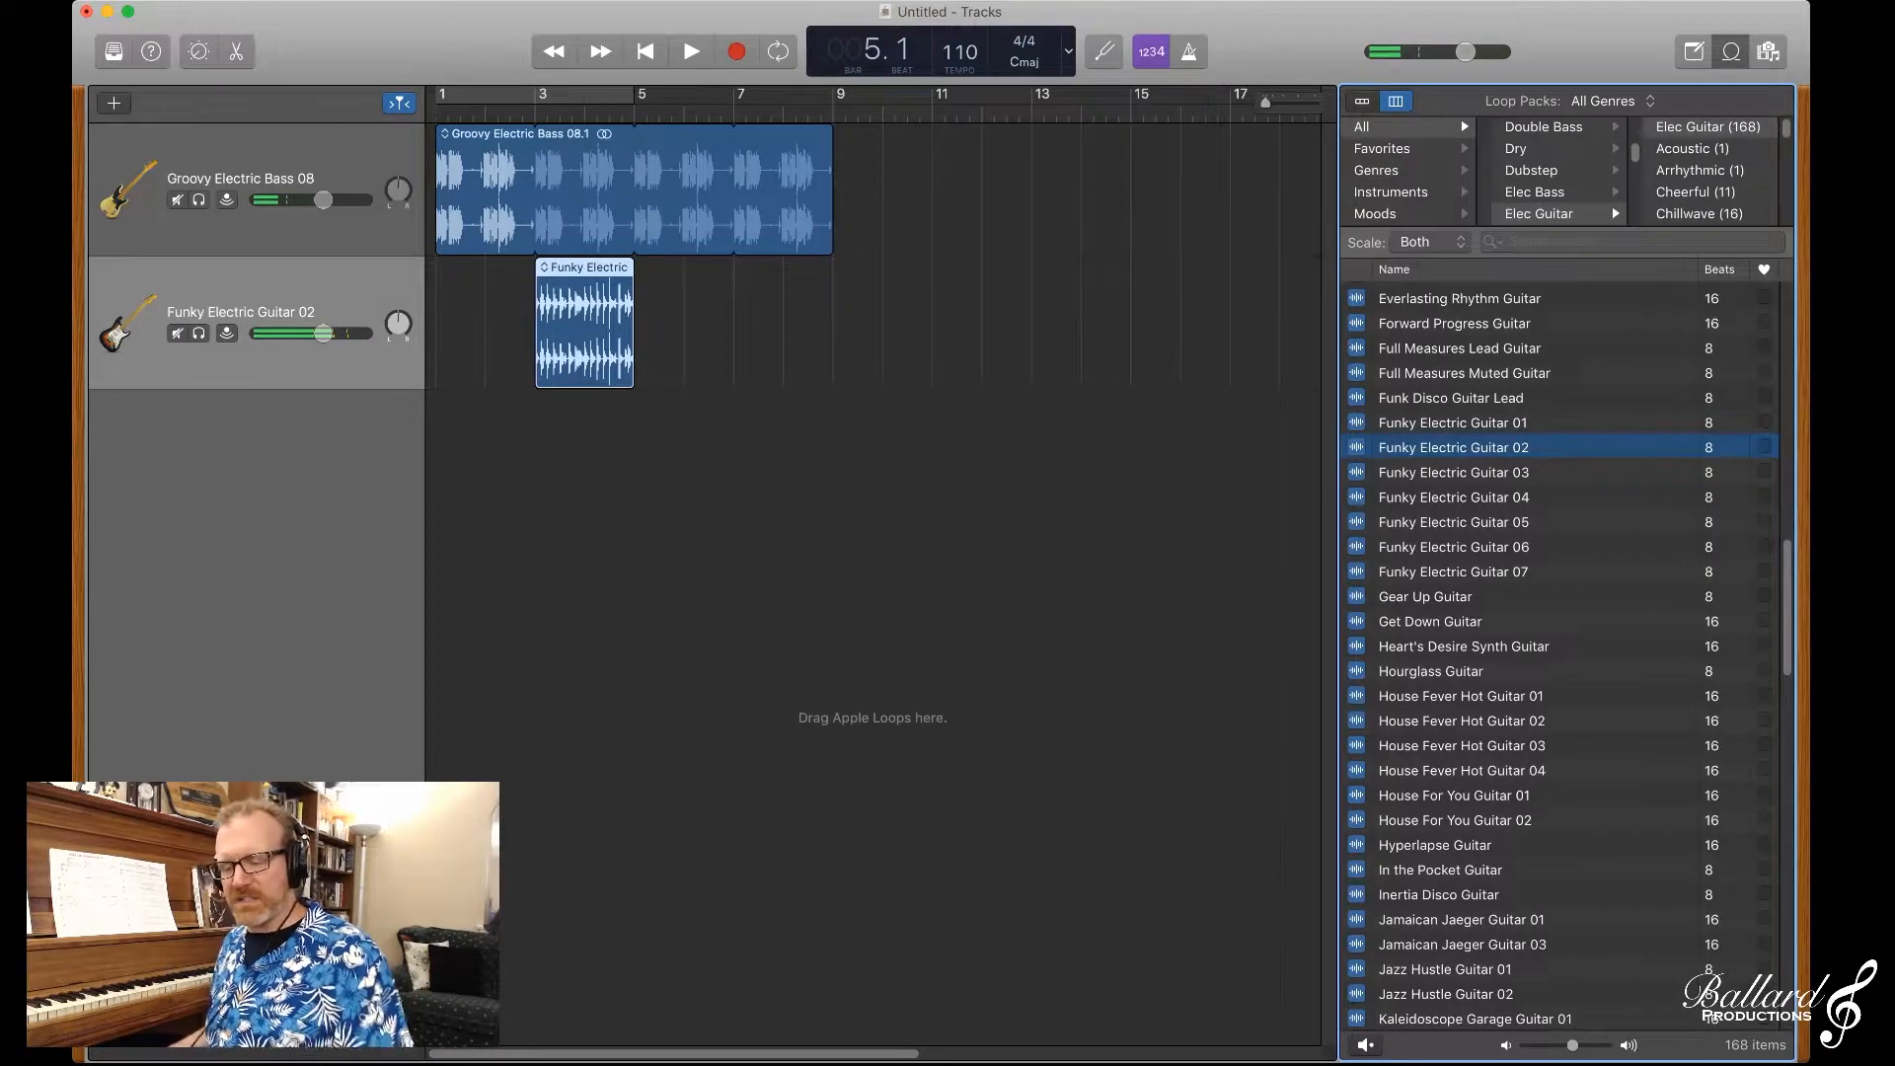
left_click(587, 316)
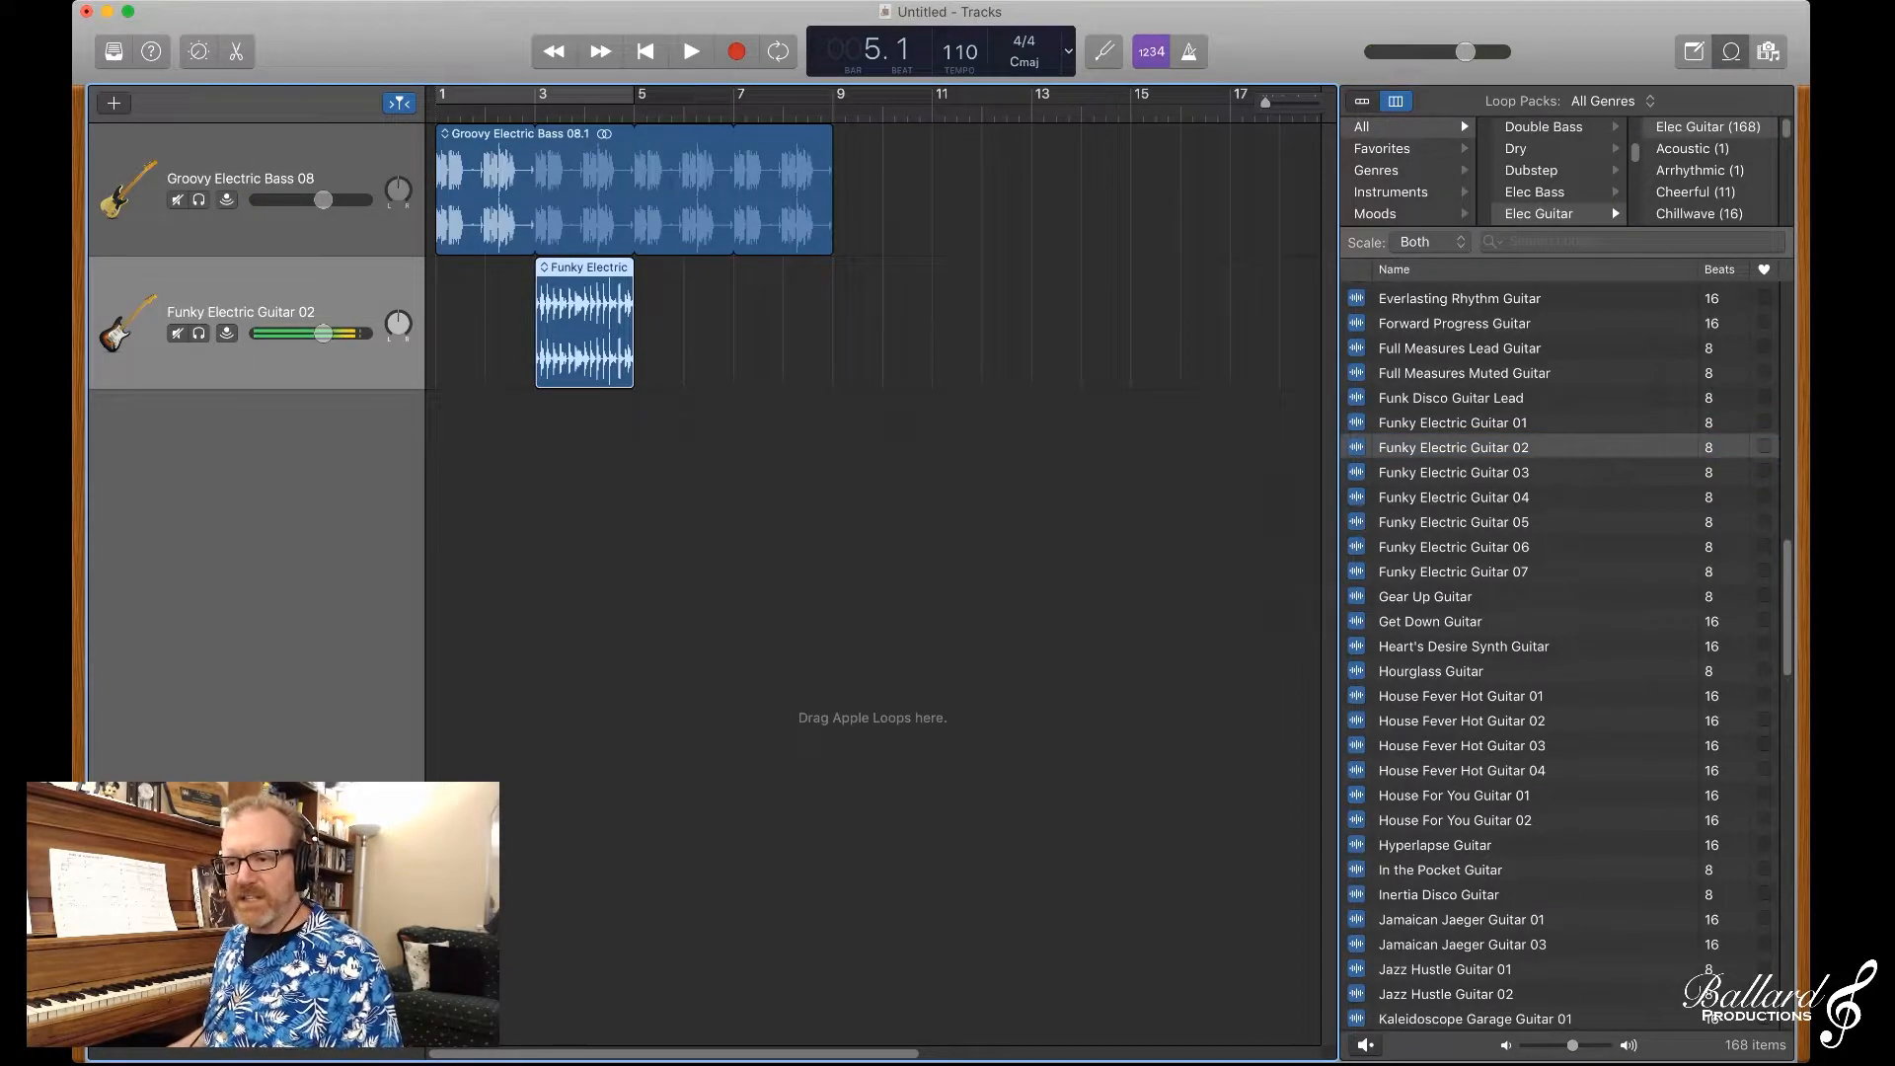
key("super+BackSpace")
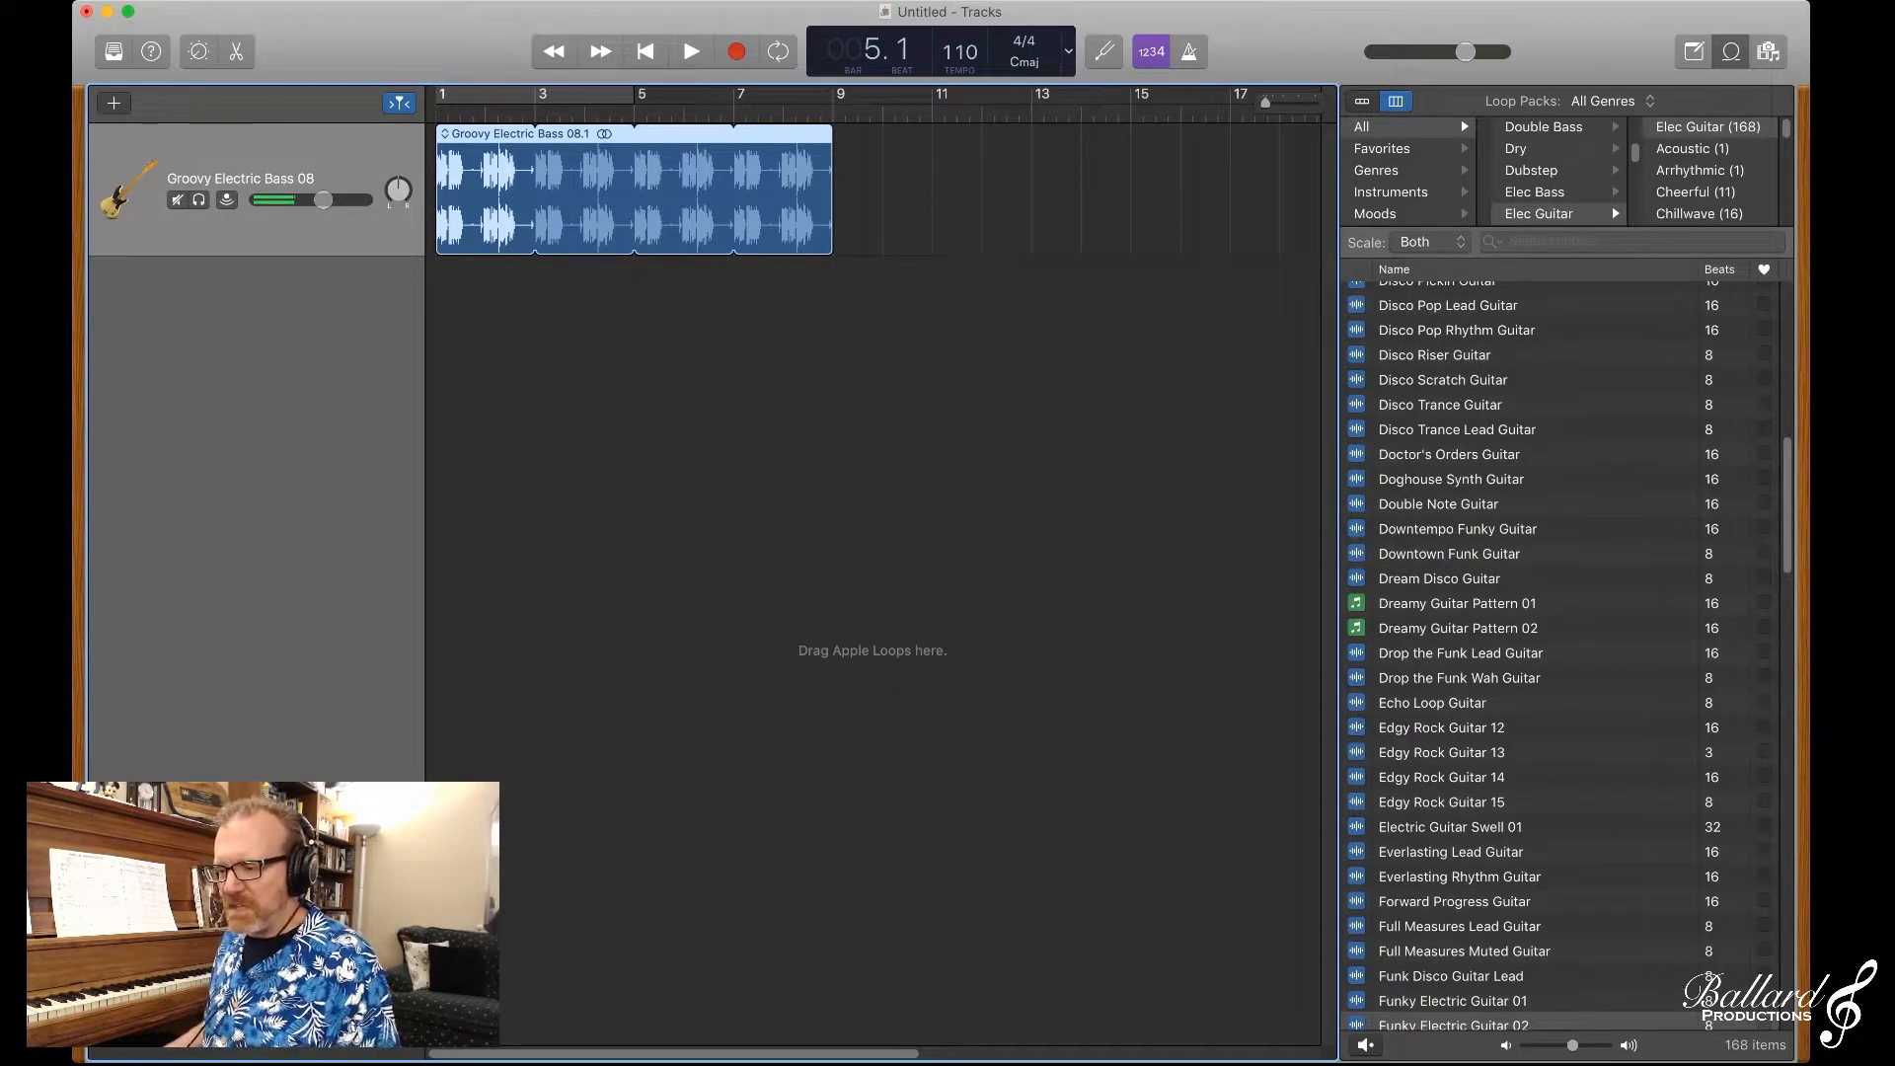
Step: Place the Double Note Guitar loop at bar 3 on a new track and play both tracks from the beginning
left_click_drag(1453, 1024, 543, 326)
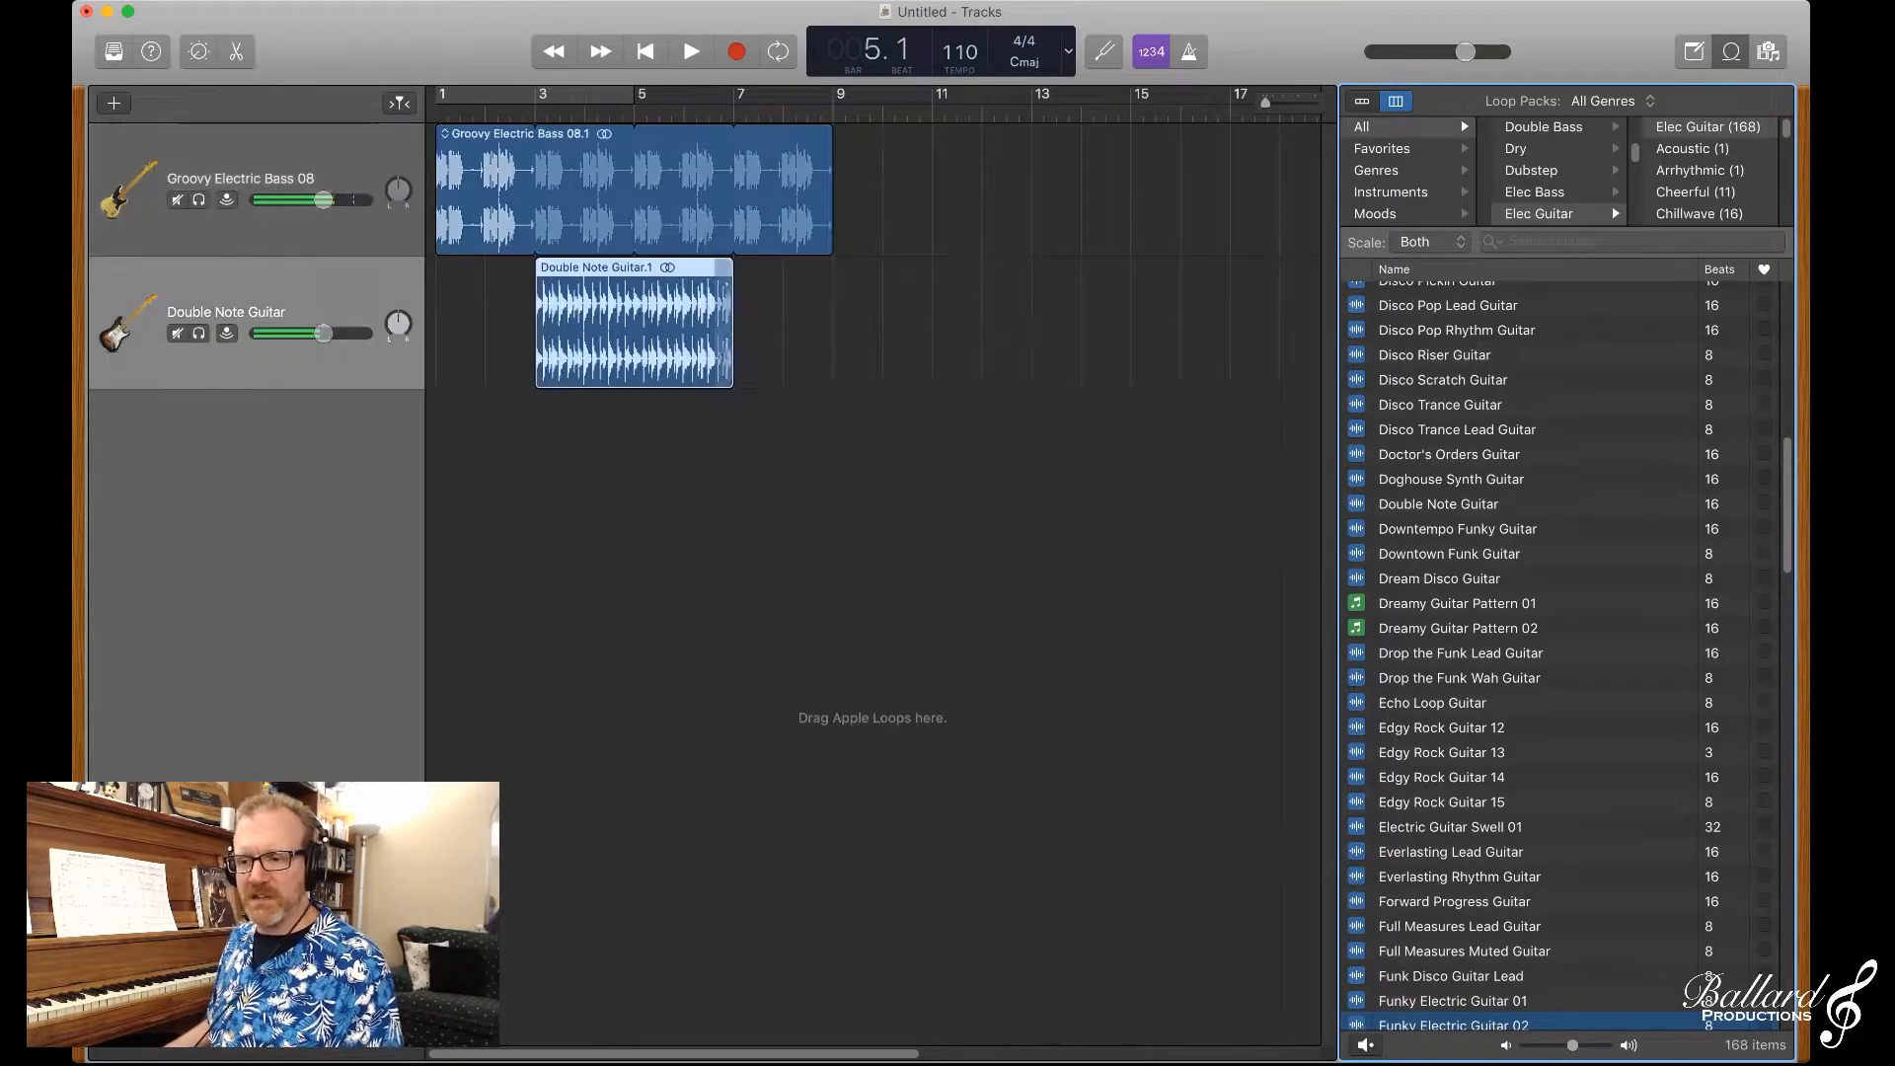
left_click(632, 494)
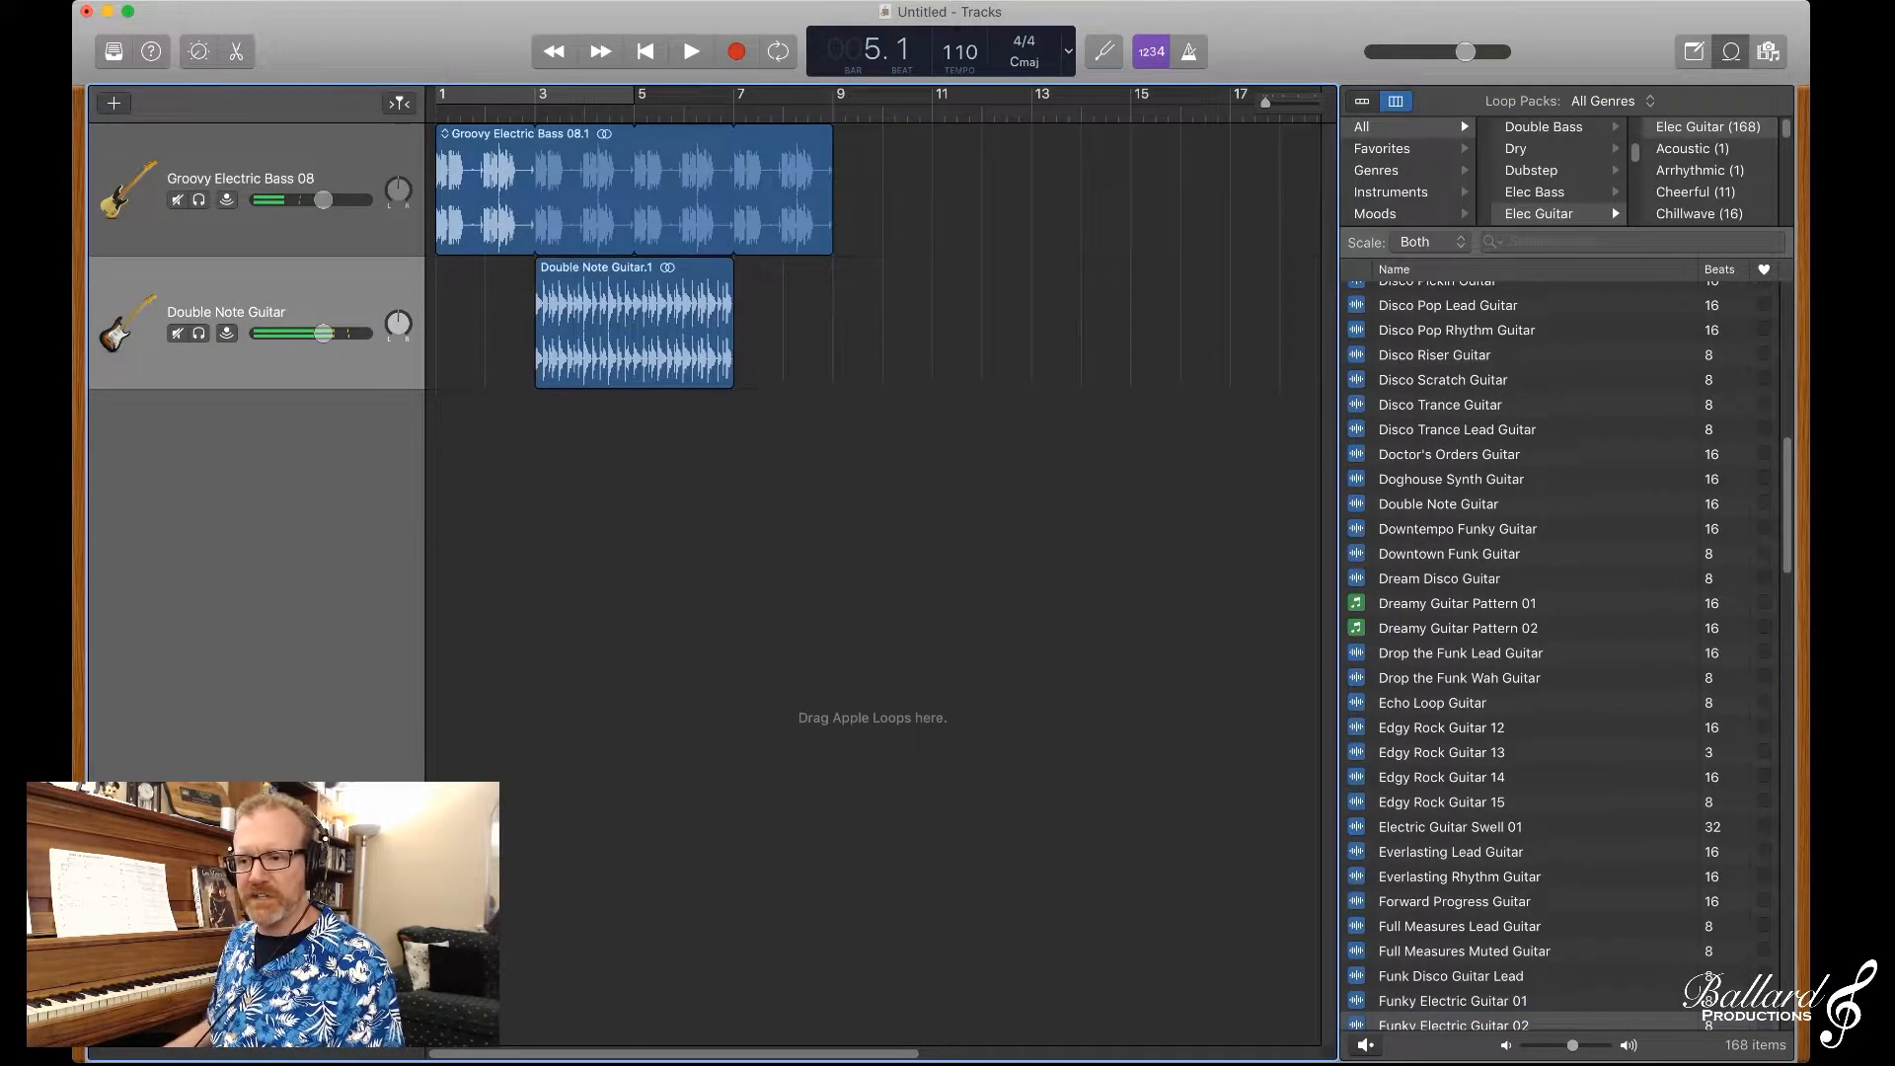
key("c")
key("space")
key("space")
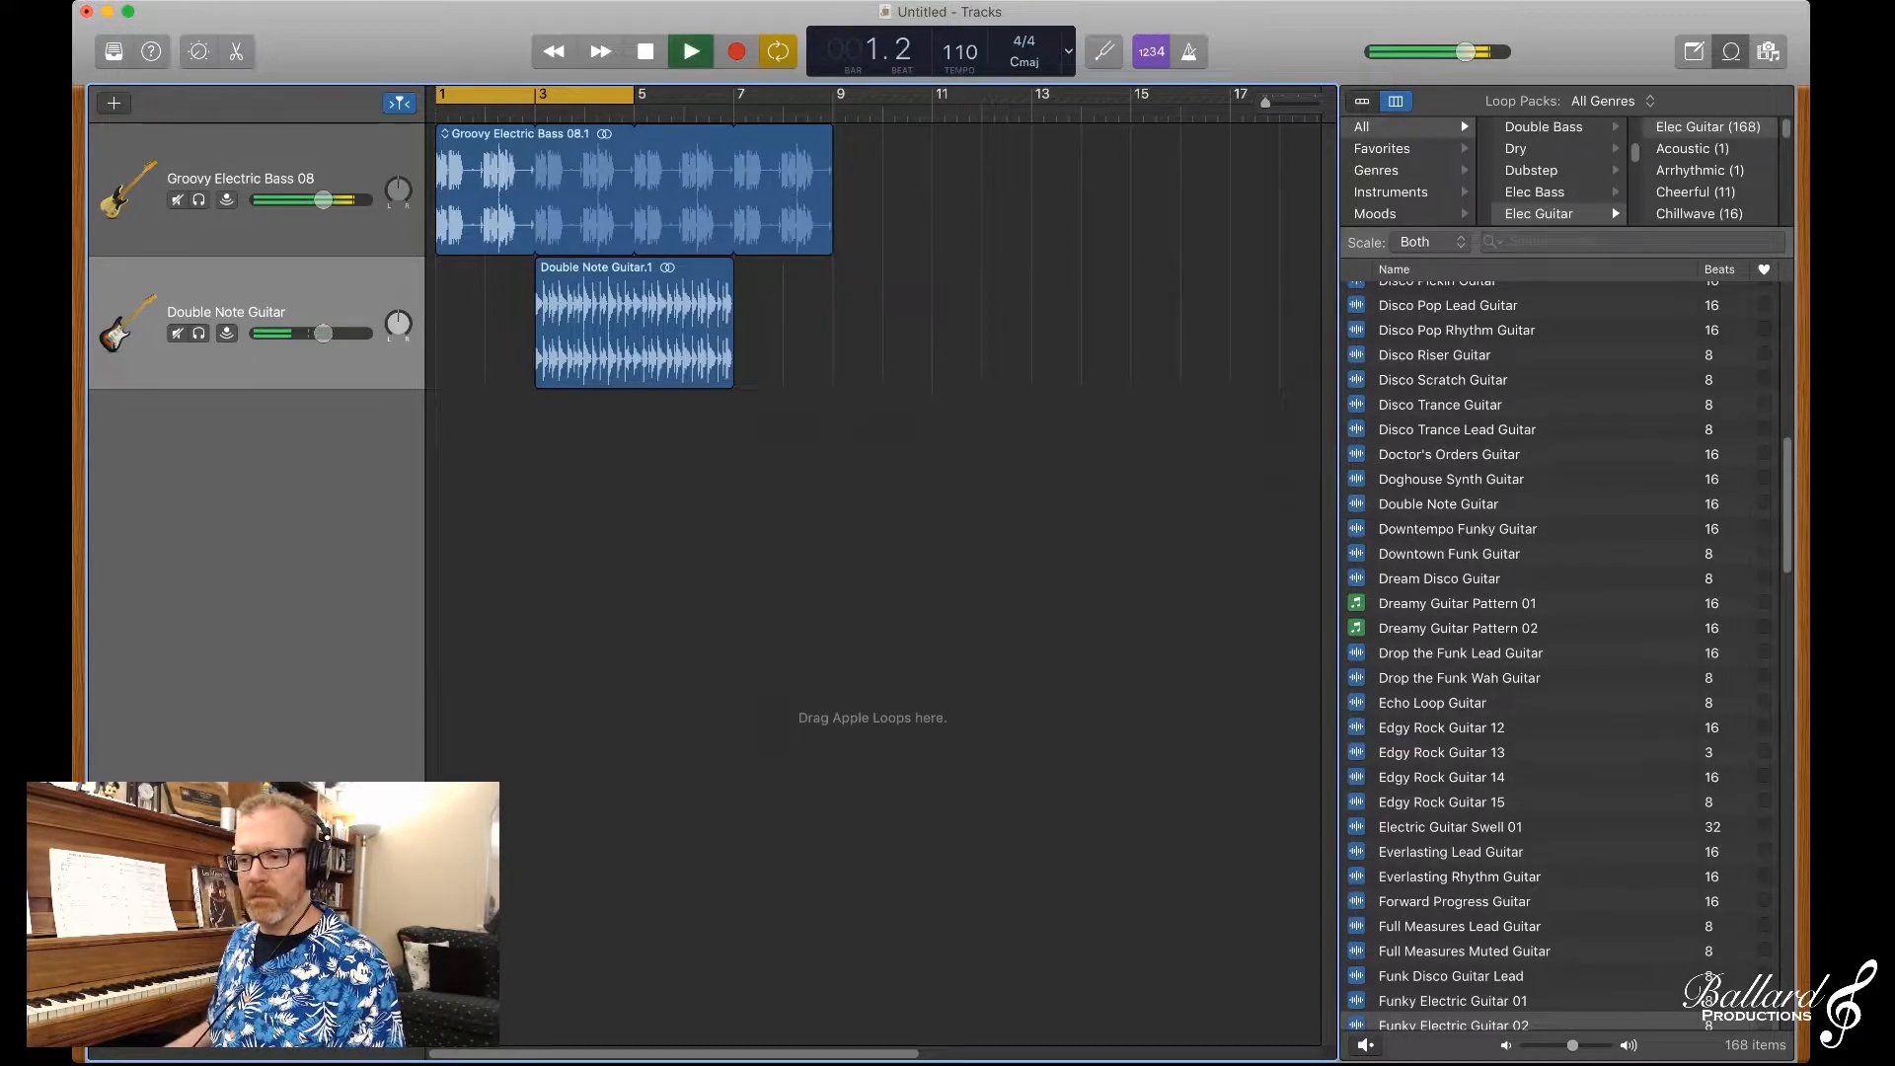
key("c")
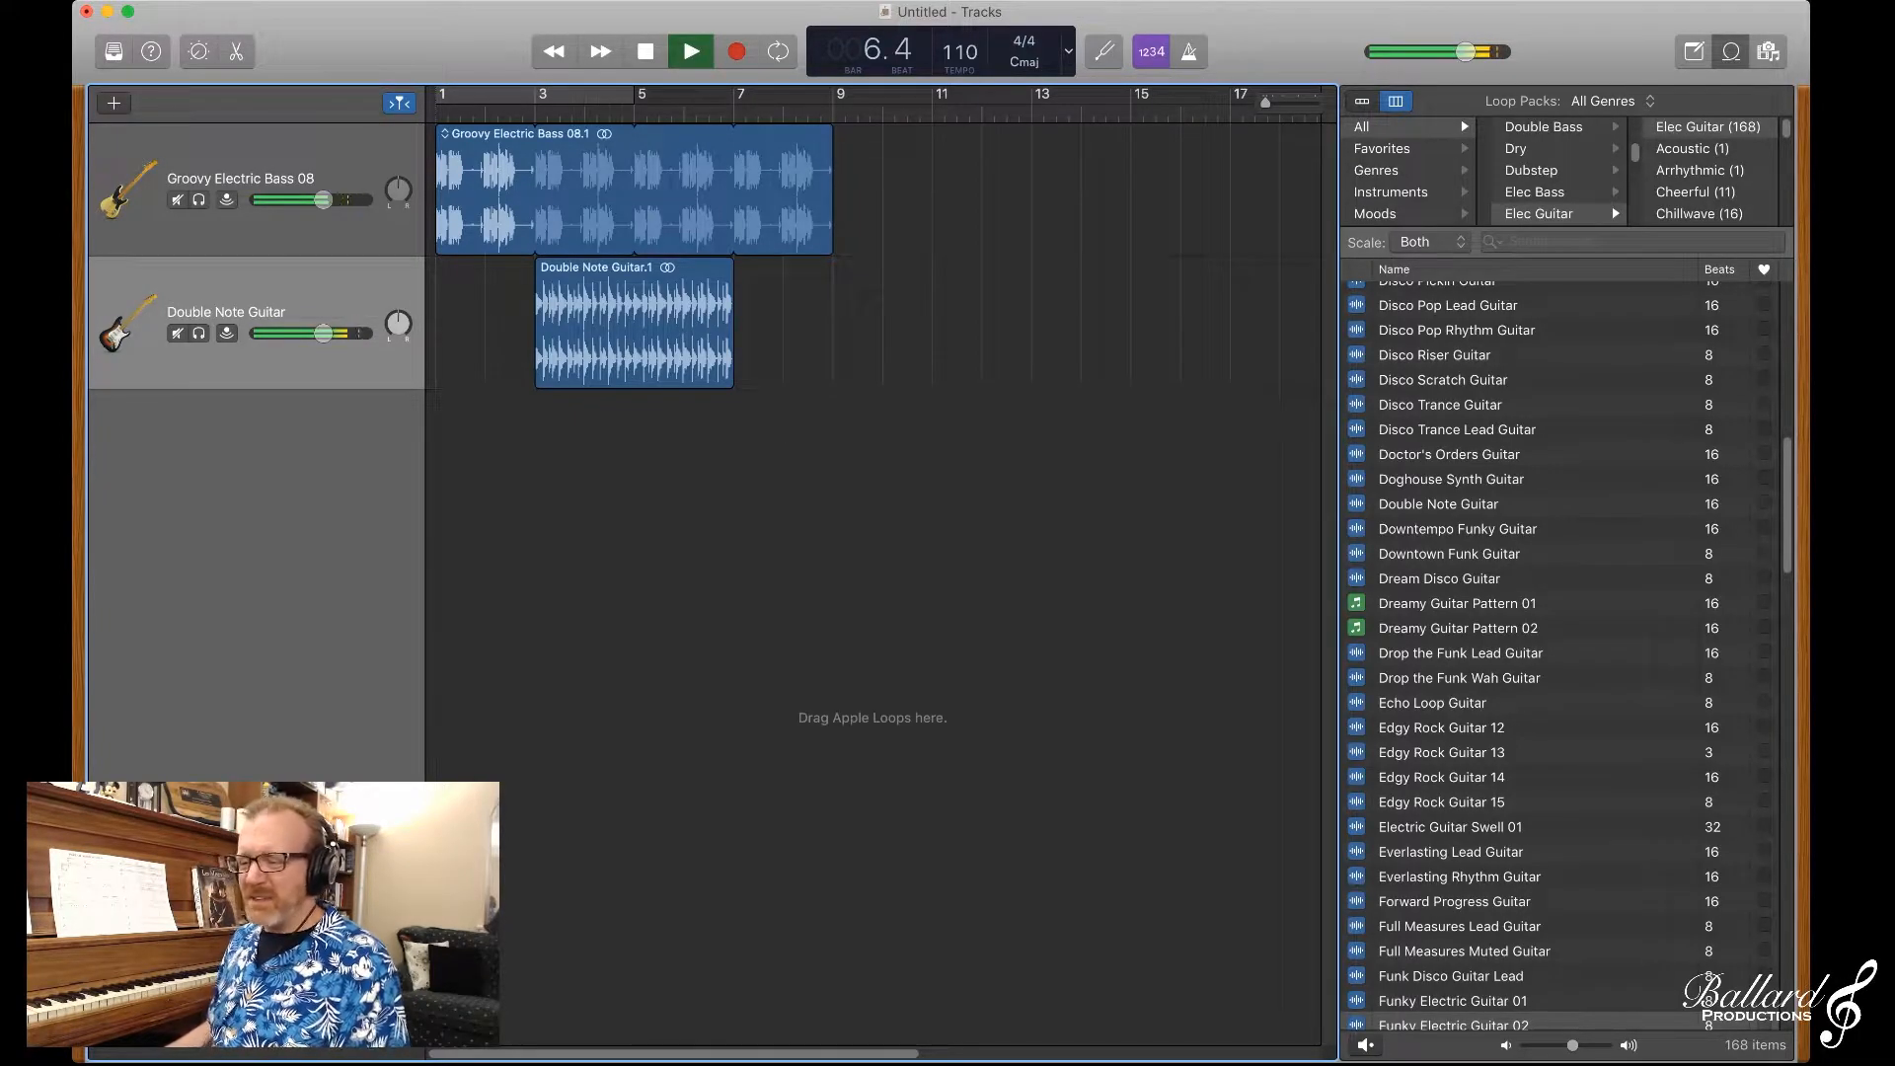
key("space")
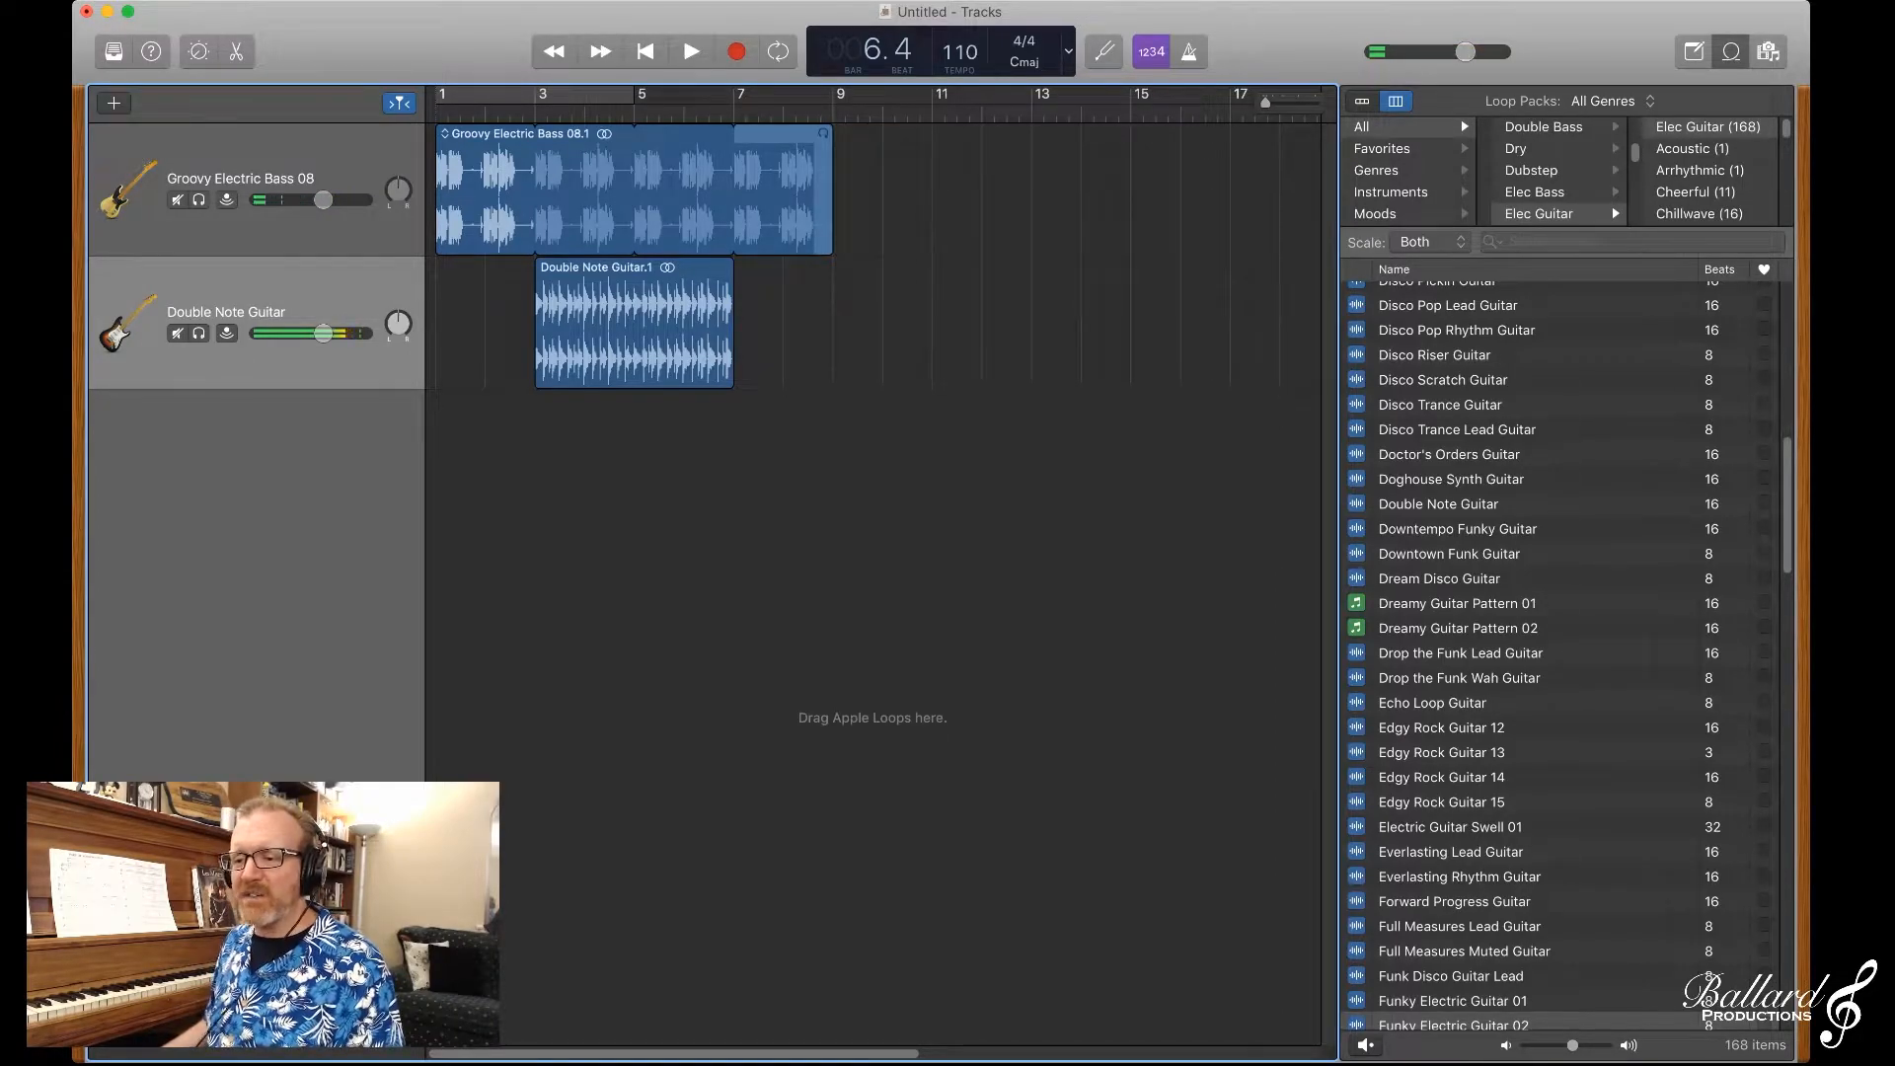
Step: Shorten the looped Groovy Electric Bass 08 region to end at bar 5 and move the Double Note Guitar region to bar 5
left_click_drag(828, 138, 633, 138)
left_click(545, 354)
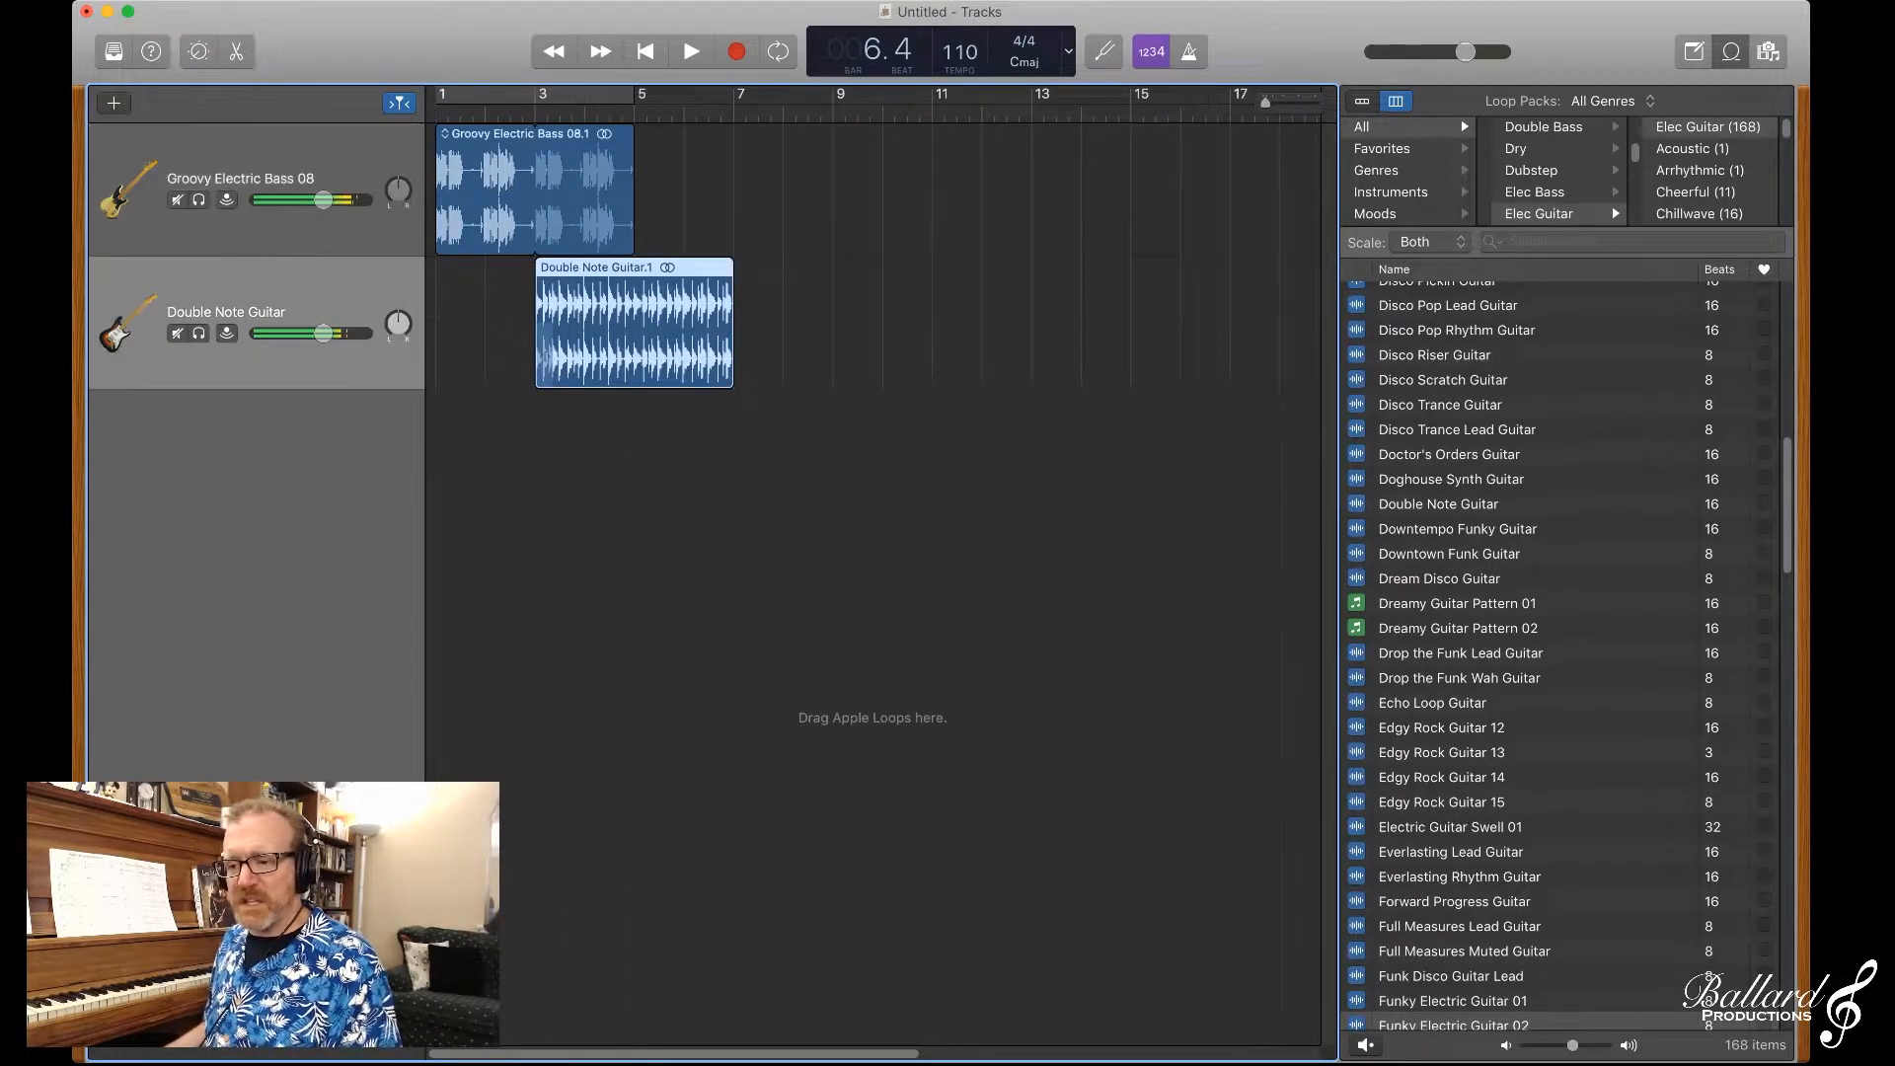
left_click_drag(545, 353, 643, 353)
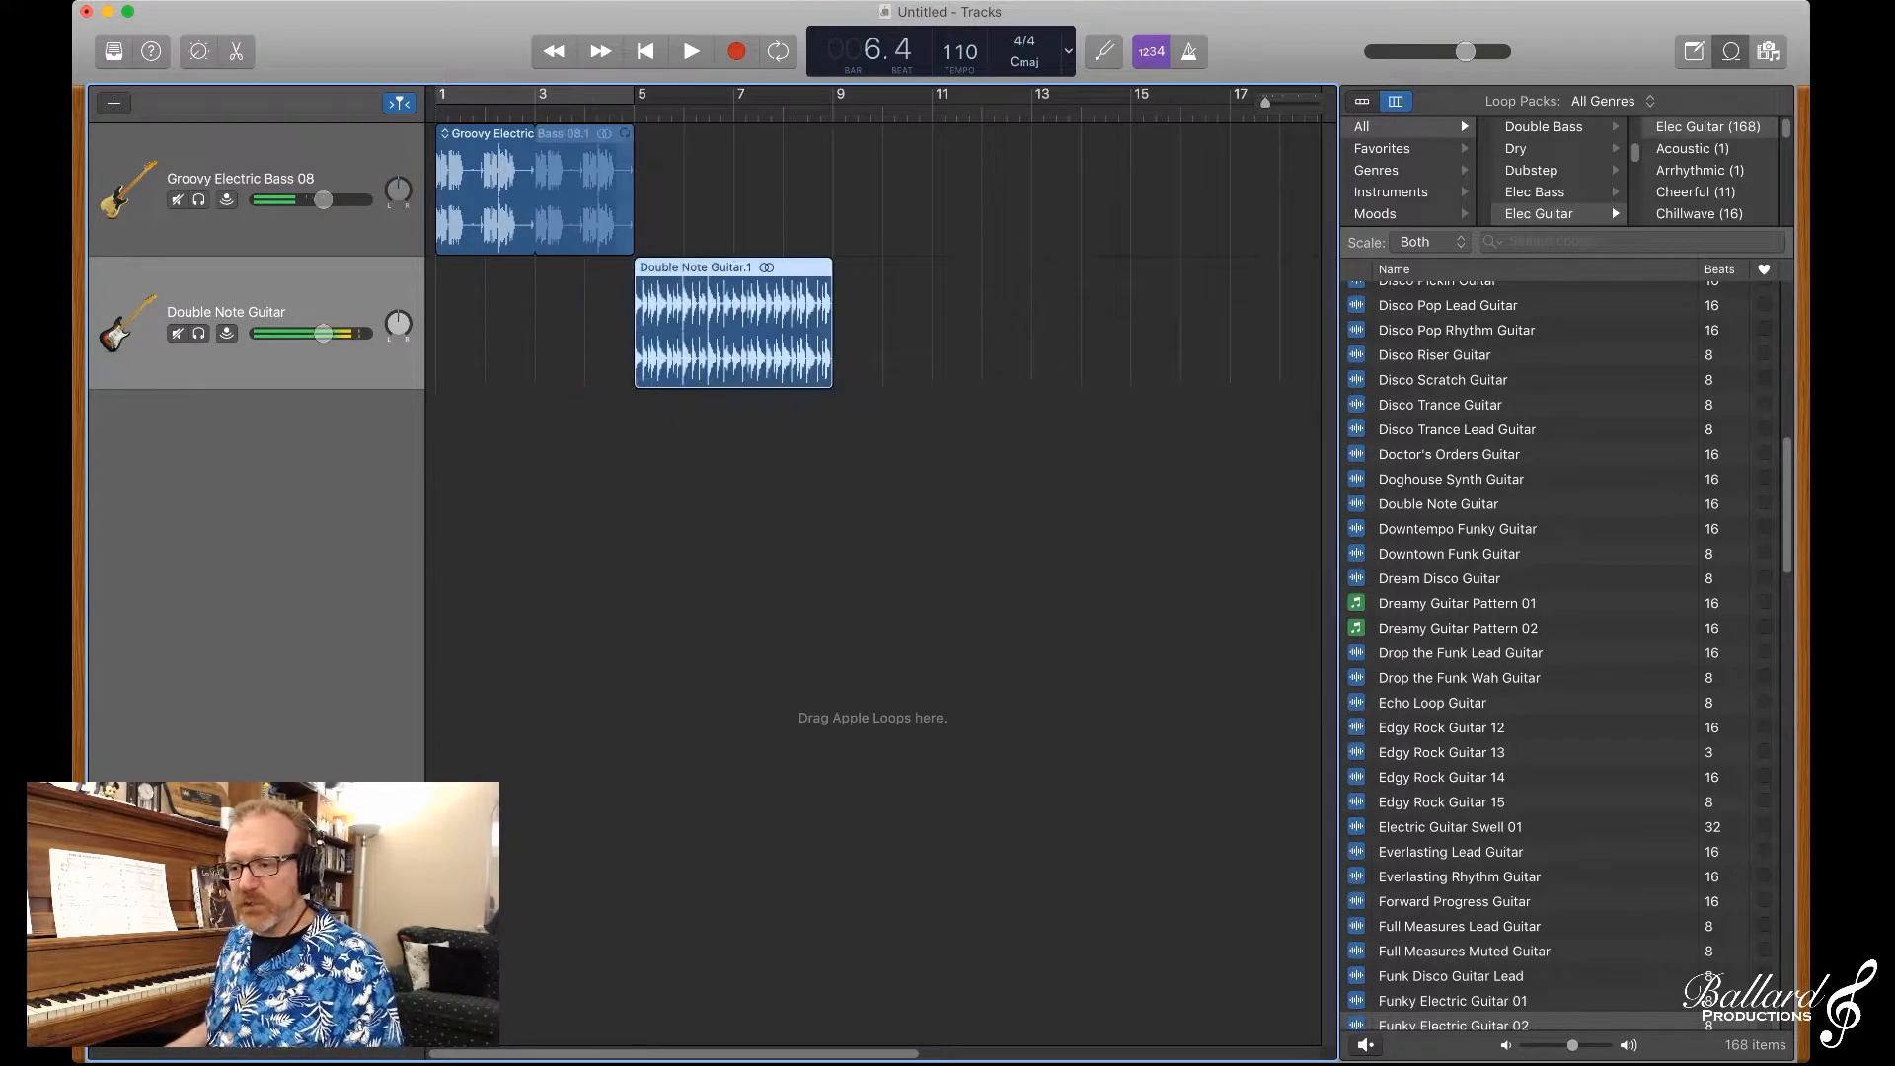
Step: Show the Smart Controls and delete the Double Note Guitar track
scroll(1560, 652, "down", 5)
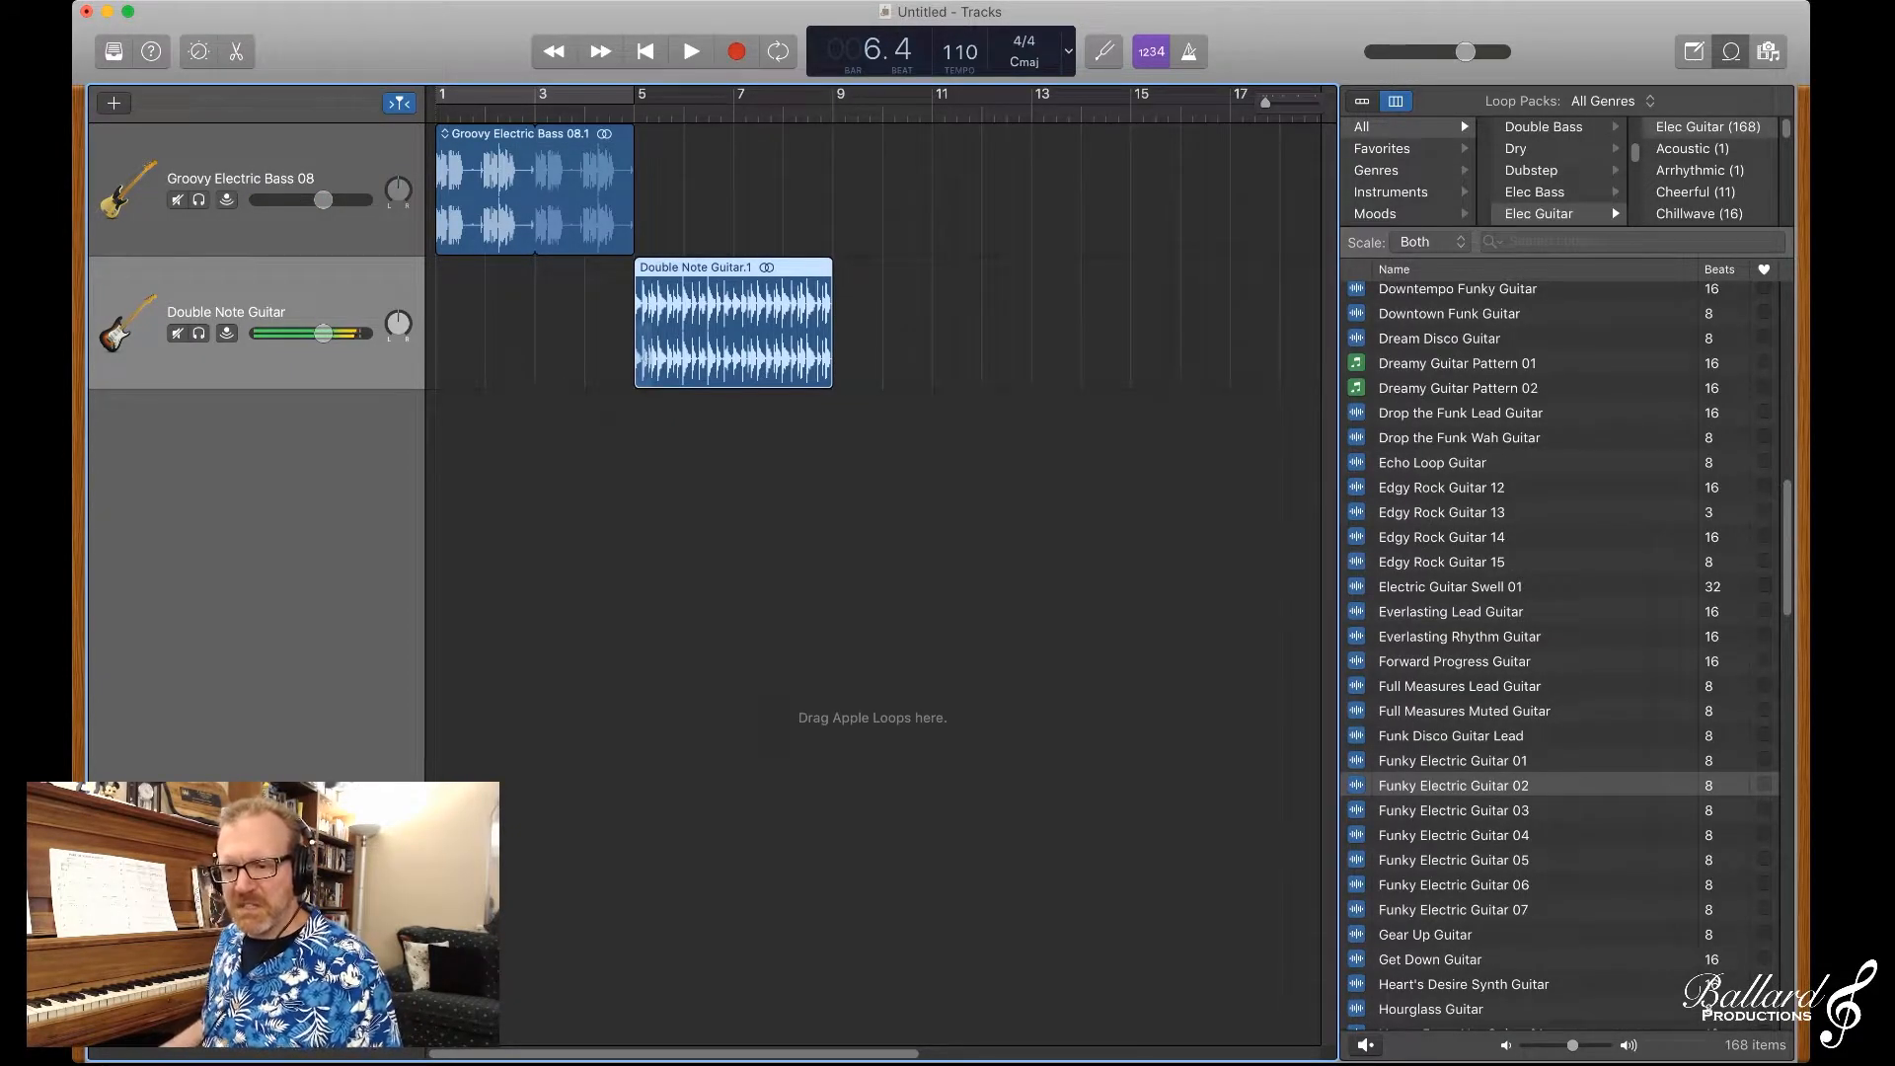
key("b")
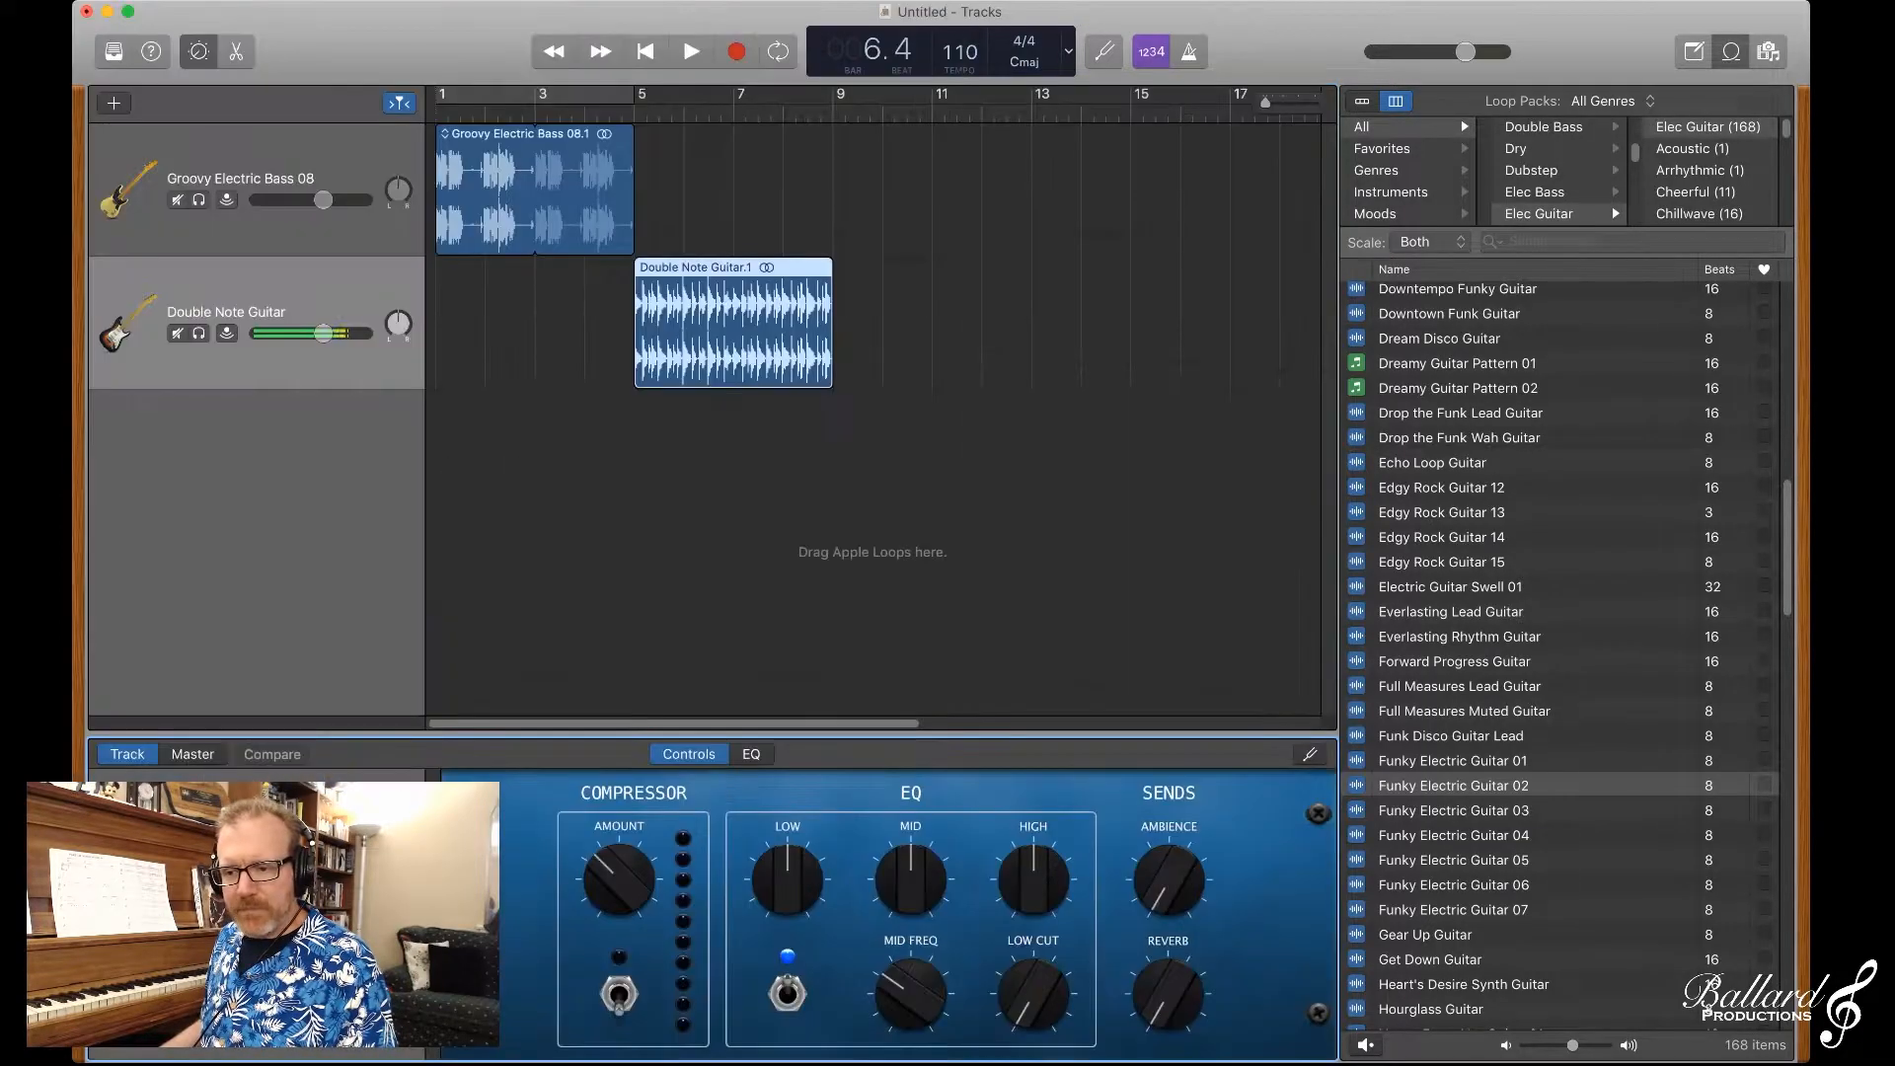
key("Tab")
key("super+Tab")
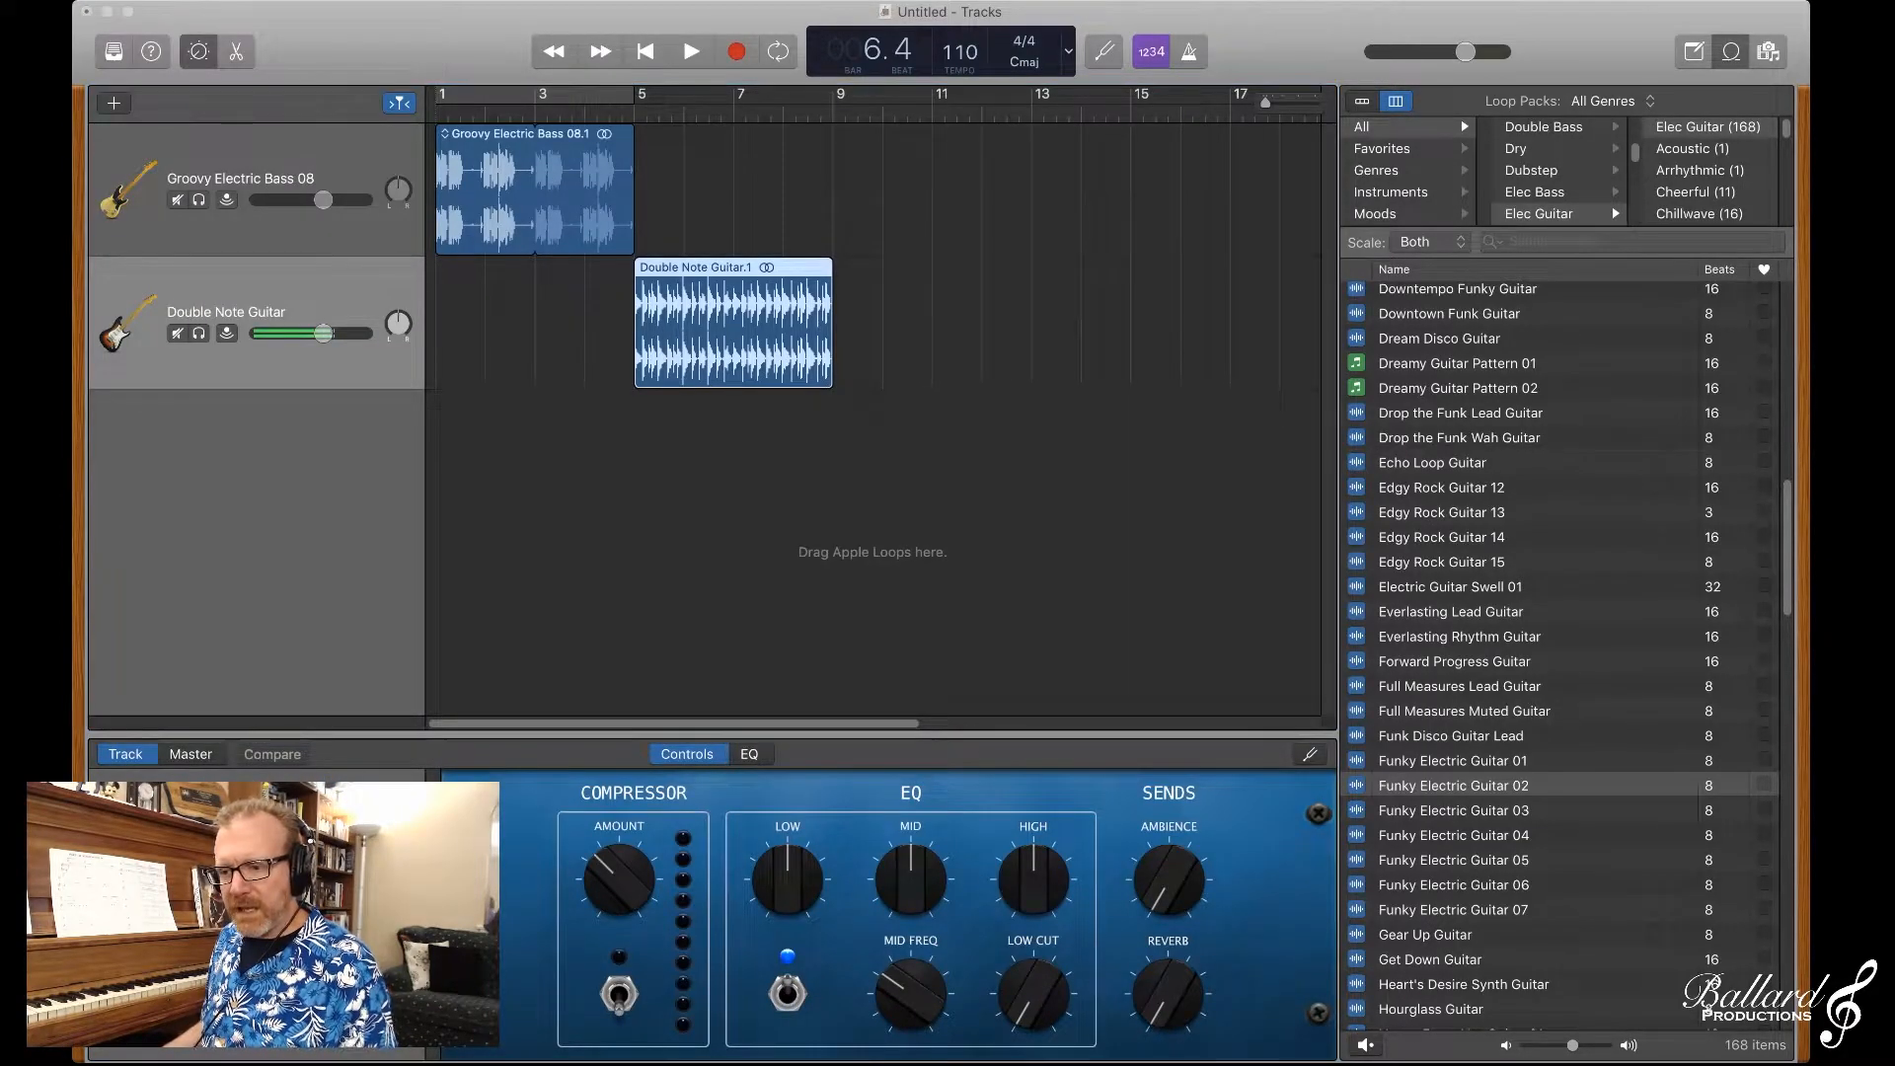
key("super+Tab")
key("super+BackSpace")
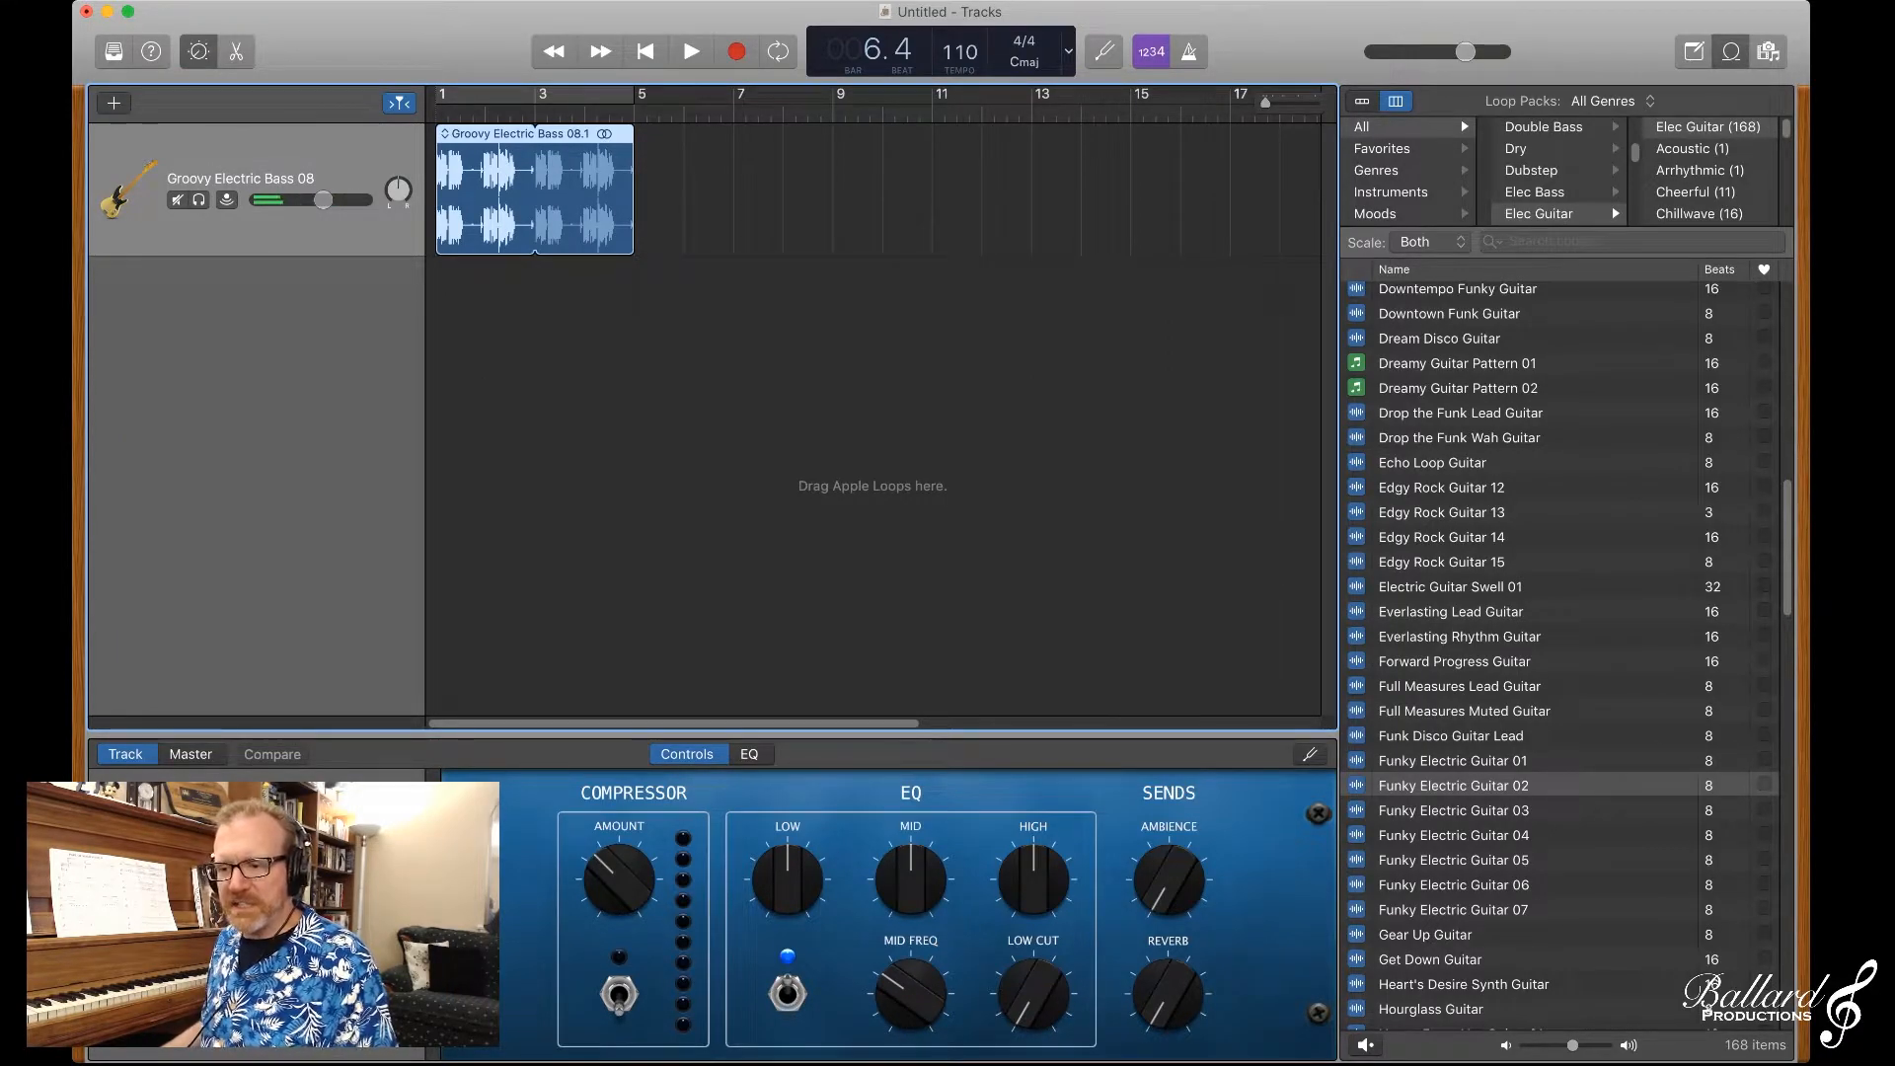
Step: Place the Full Measures Lead Guitar loop at bar 5 on a new track and play it
left_click(1453, 786)
left_click_drag(857, 425, 639, 324)
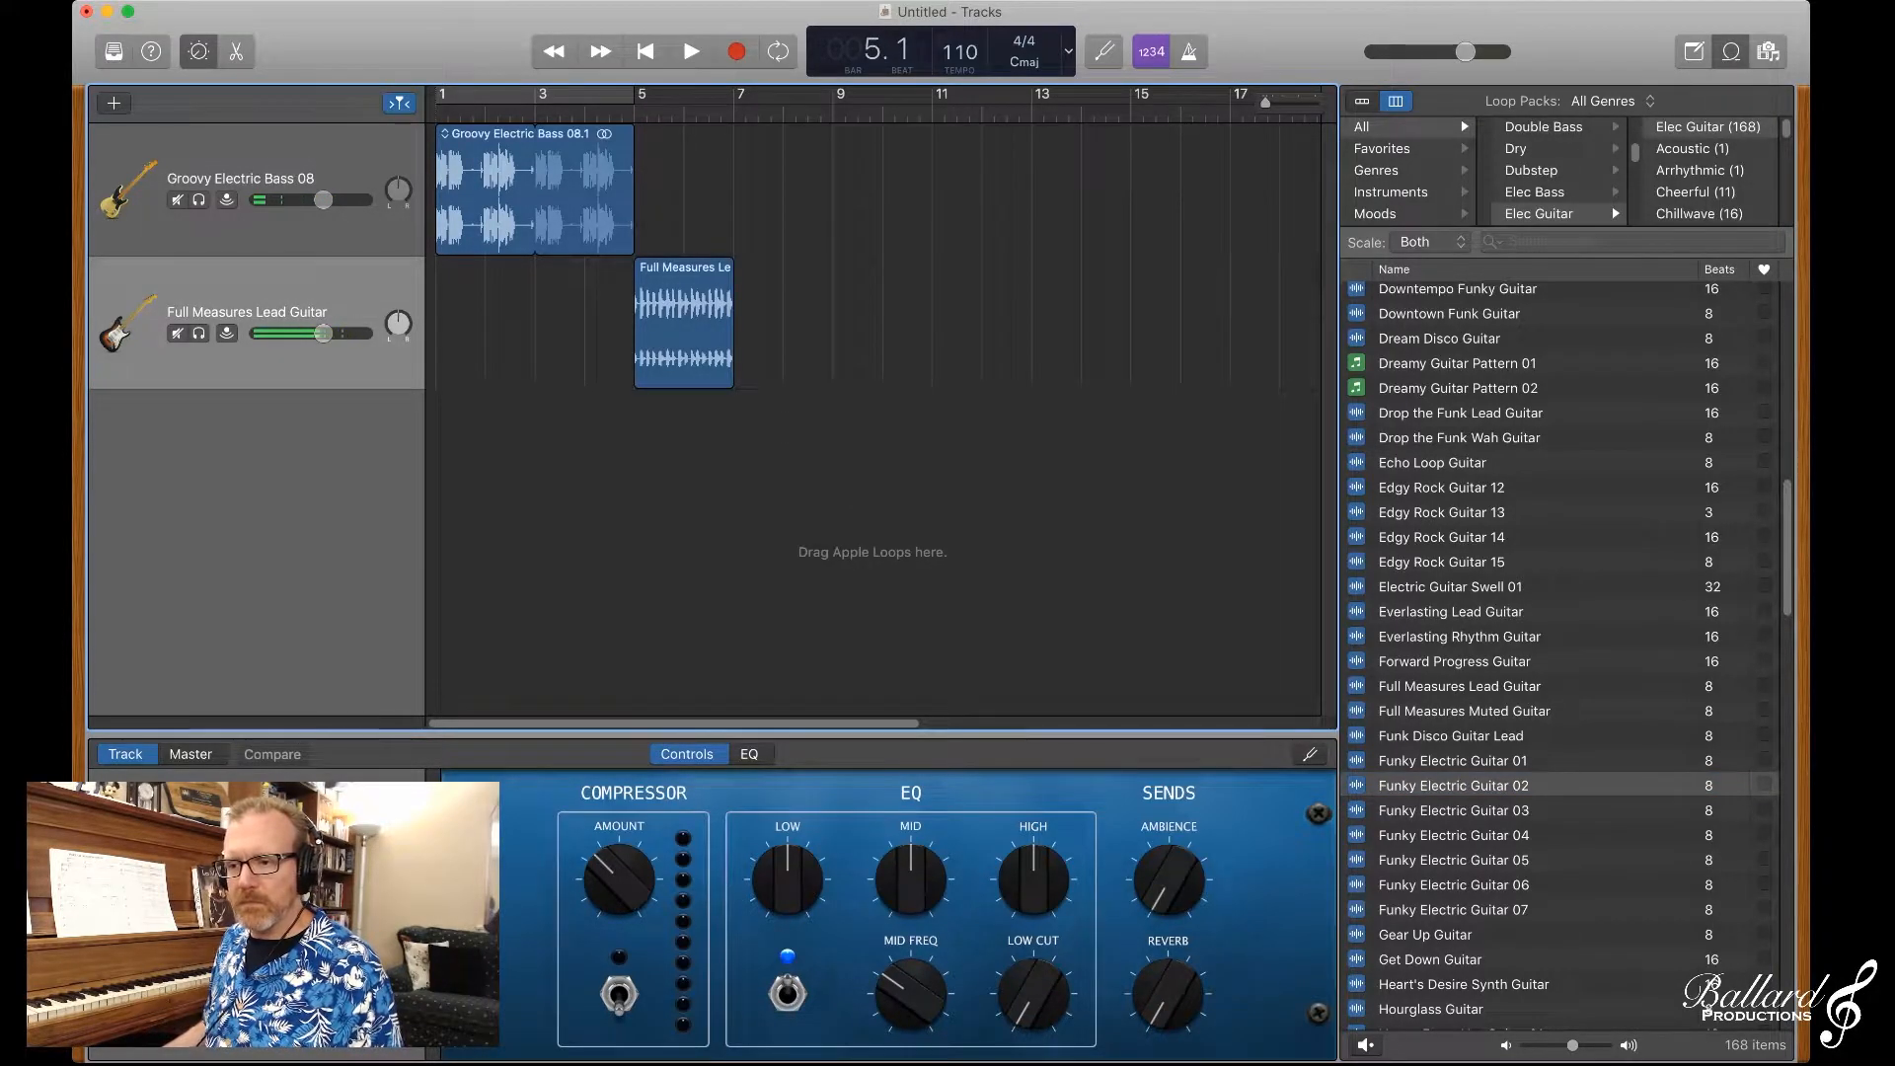
key("space")
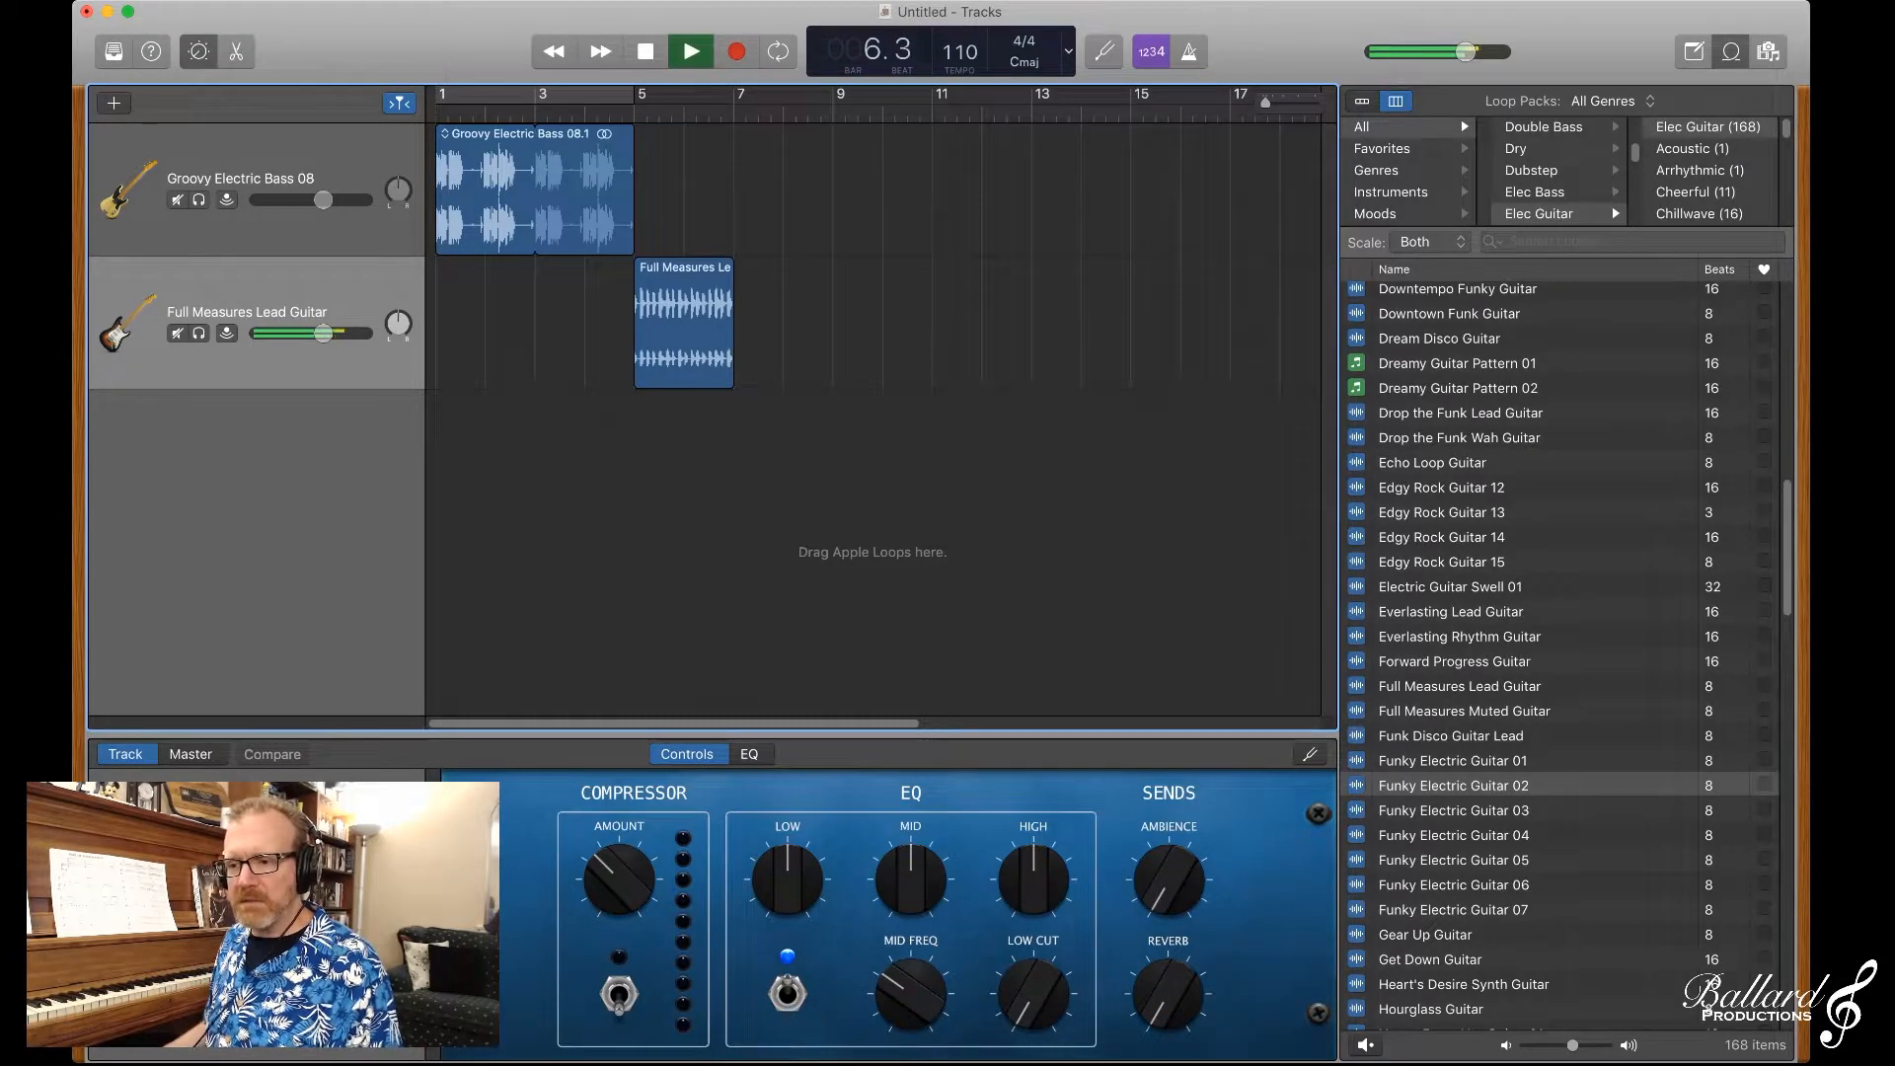
key("space")
Step: Loop the Groovy Electric Bass 08 and Full Measures Lead Guitar regions out to bar 9 and play them together
left_click_drag(625, 134, 726, 133)
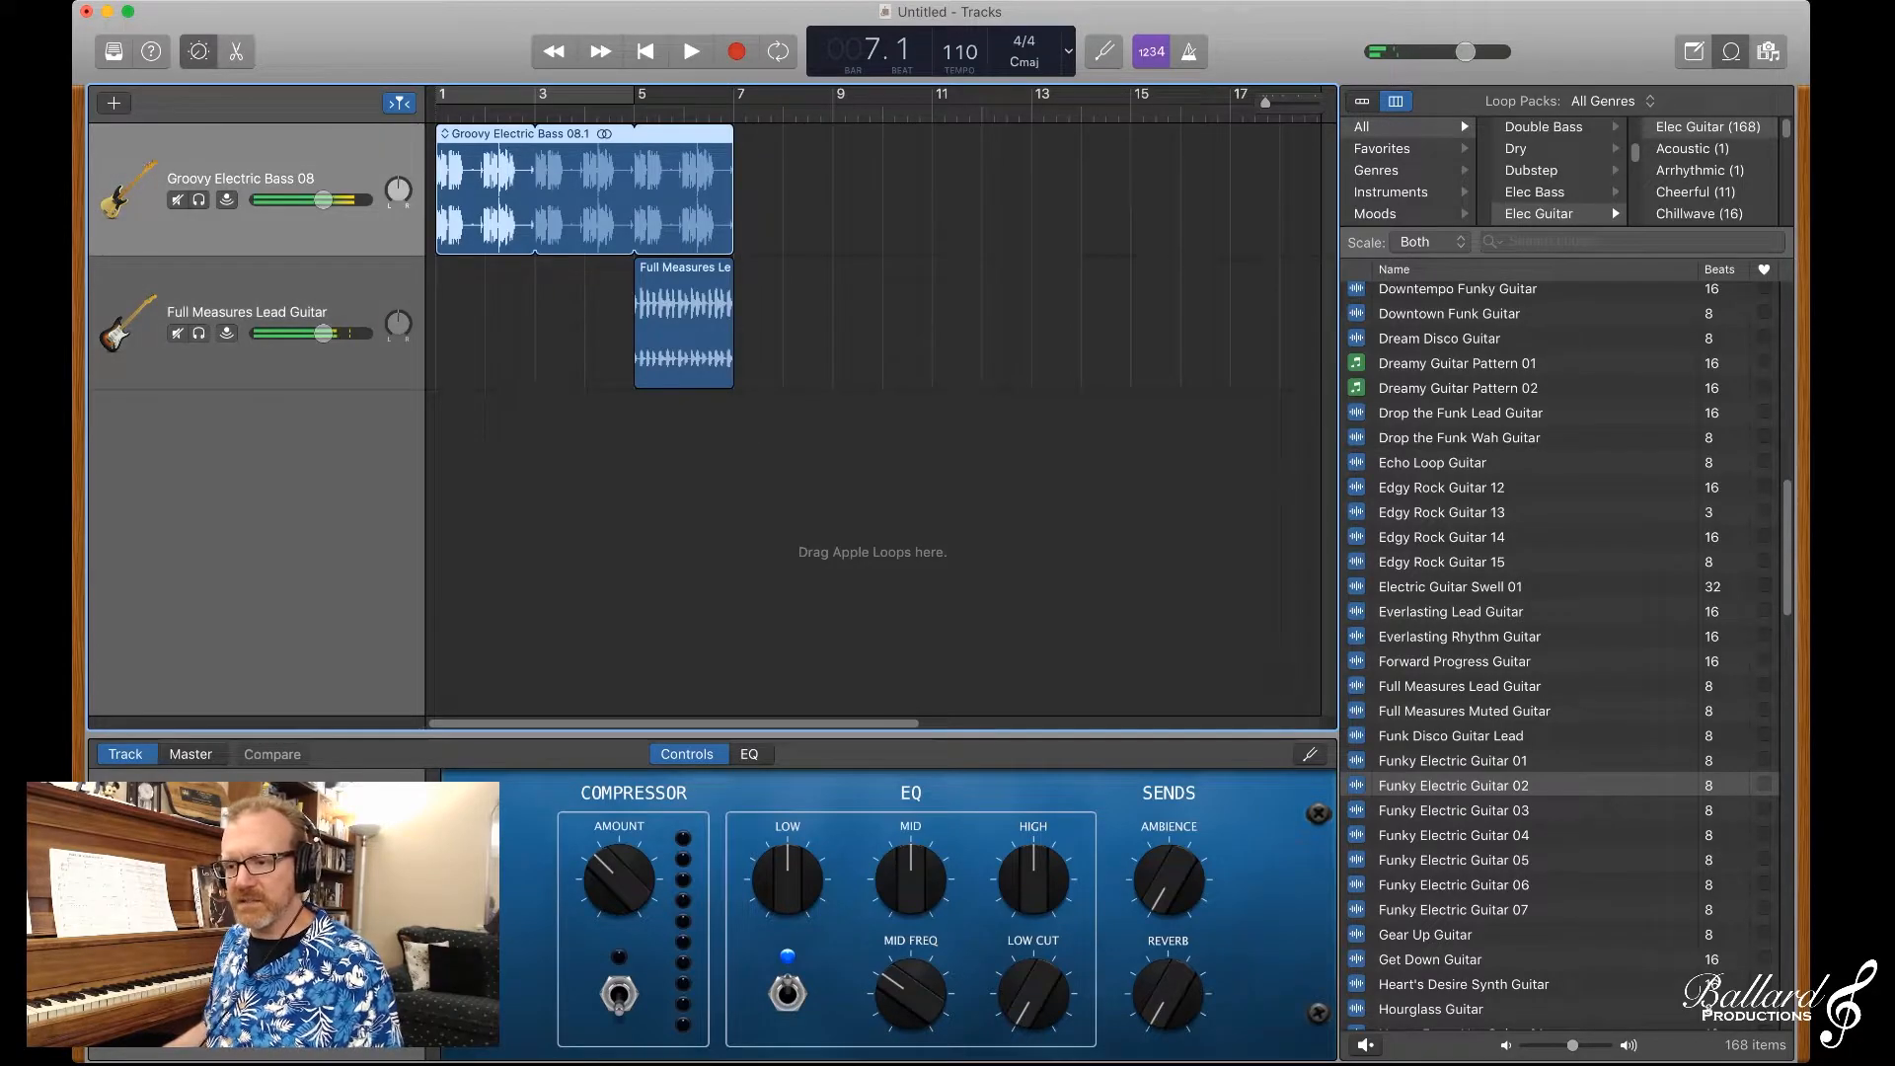
key("space")
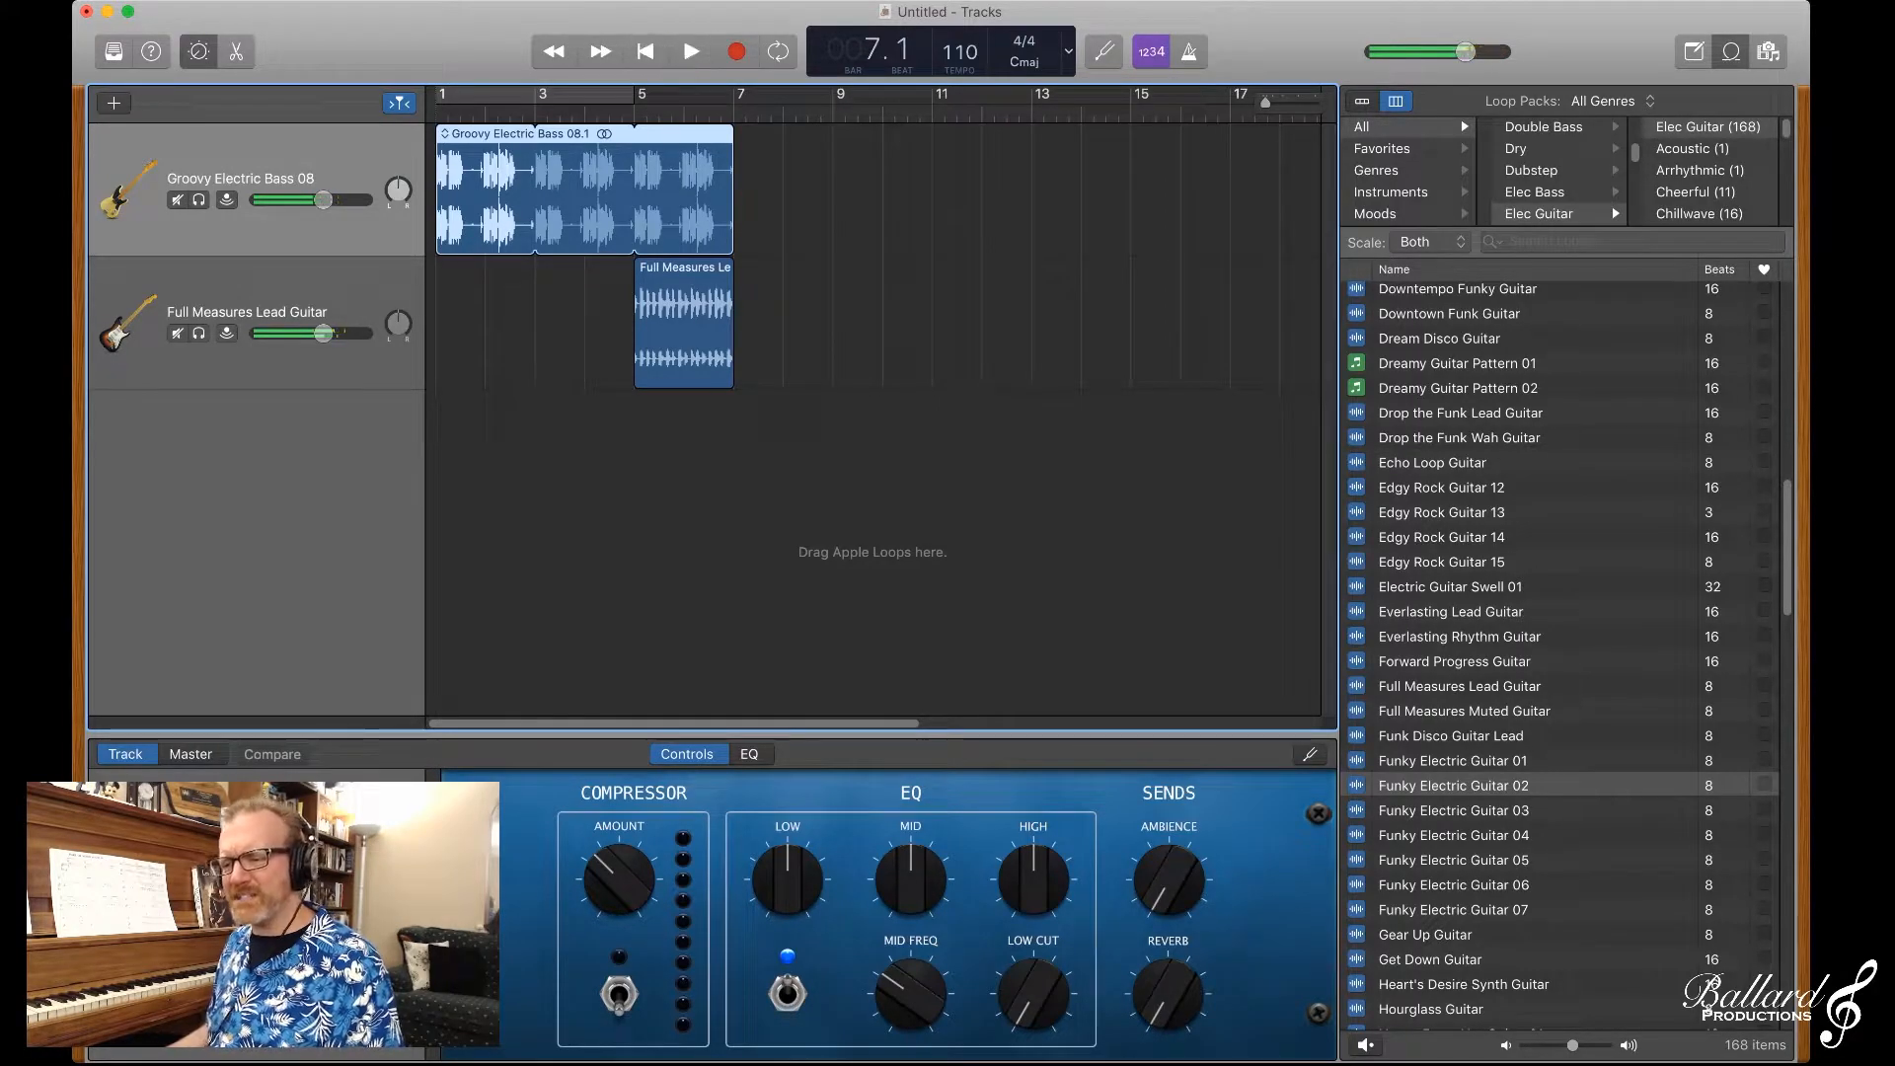
left_click_drag(731, 138, 832, 139)
left_click_drag(731, 272, 832, 271)
key("space")
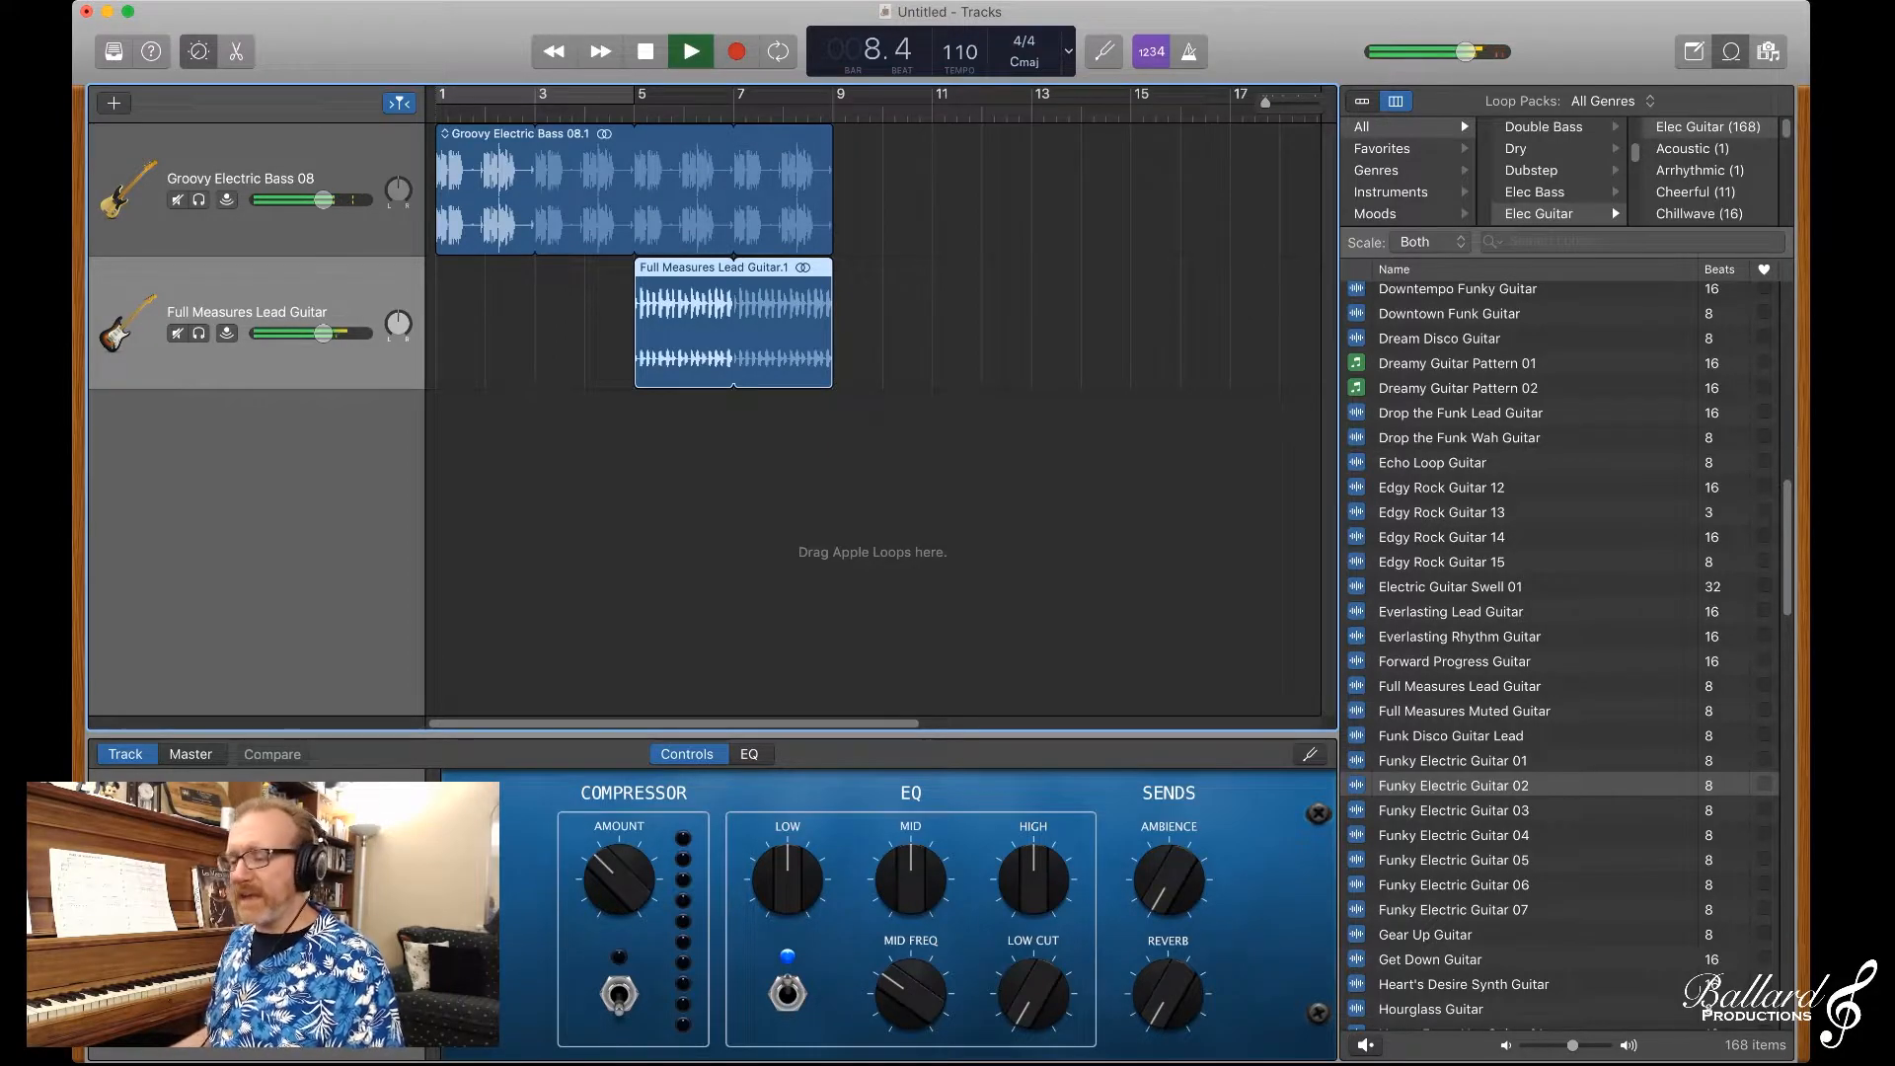
key("space")
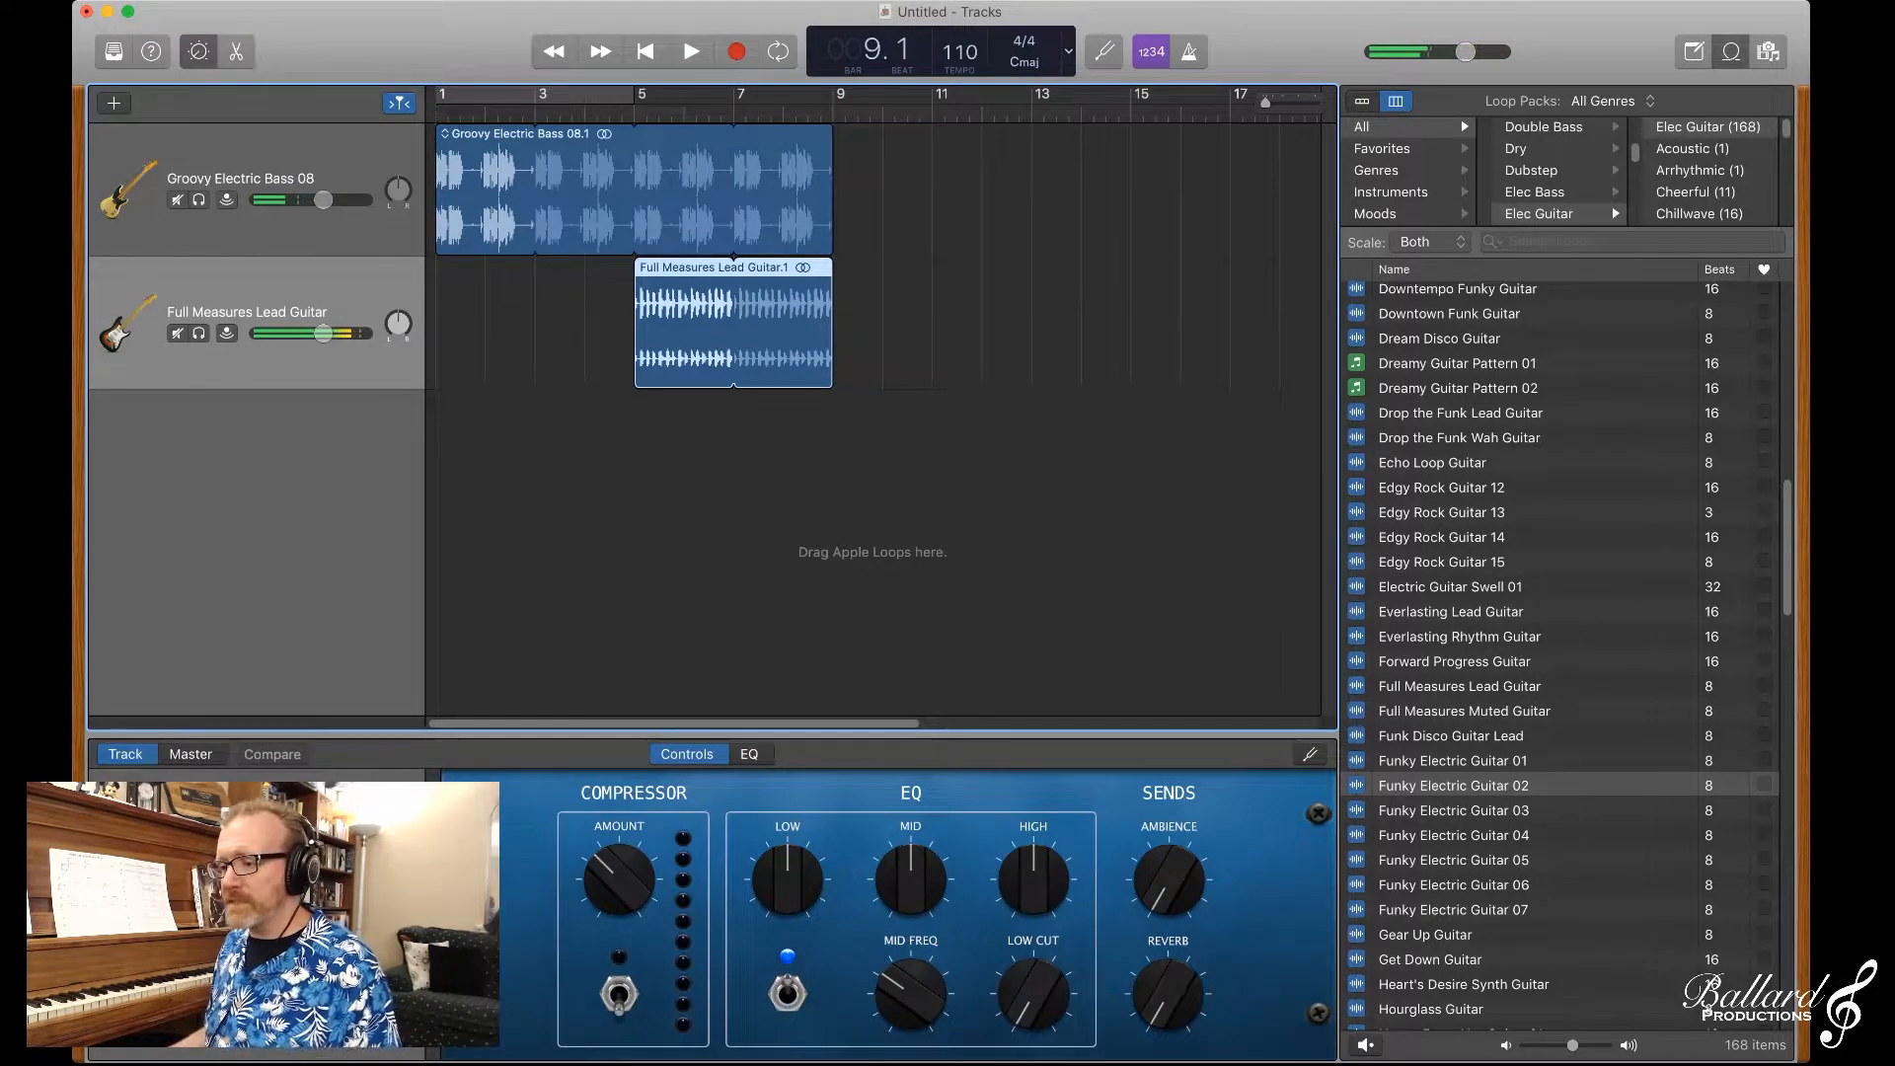
Step: Filter the loop browser by the All Drums category and preview Warning Sign Beat 02
left_click(1391, 193)
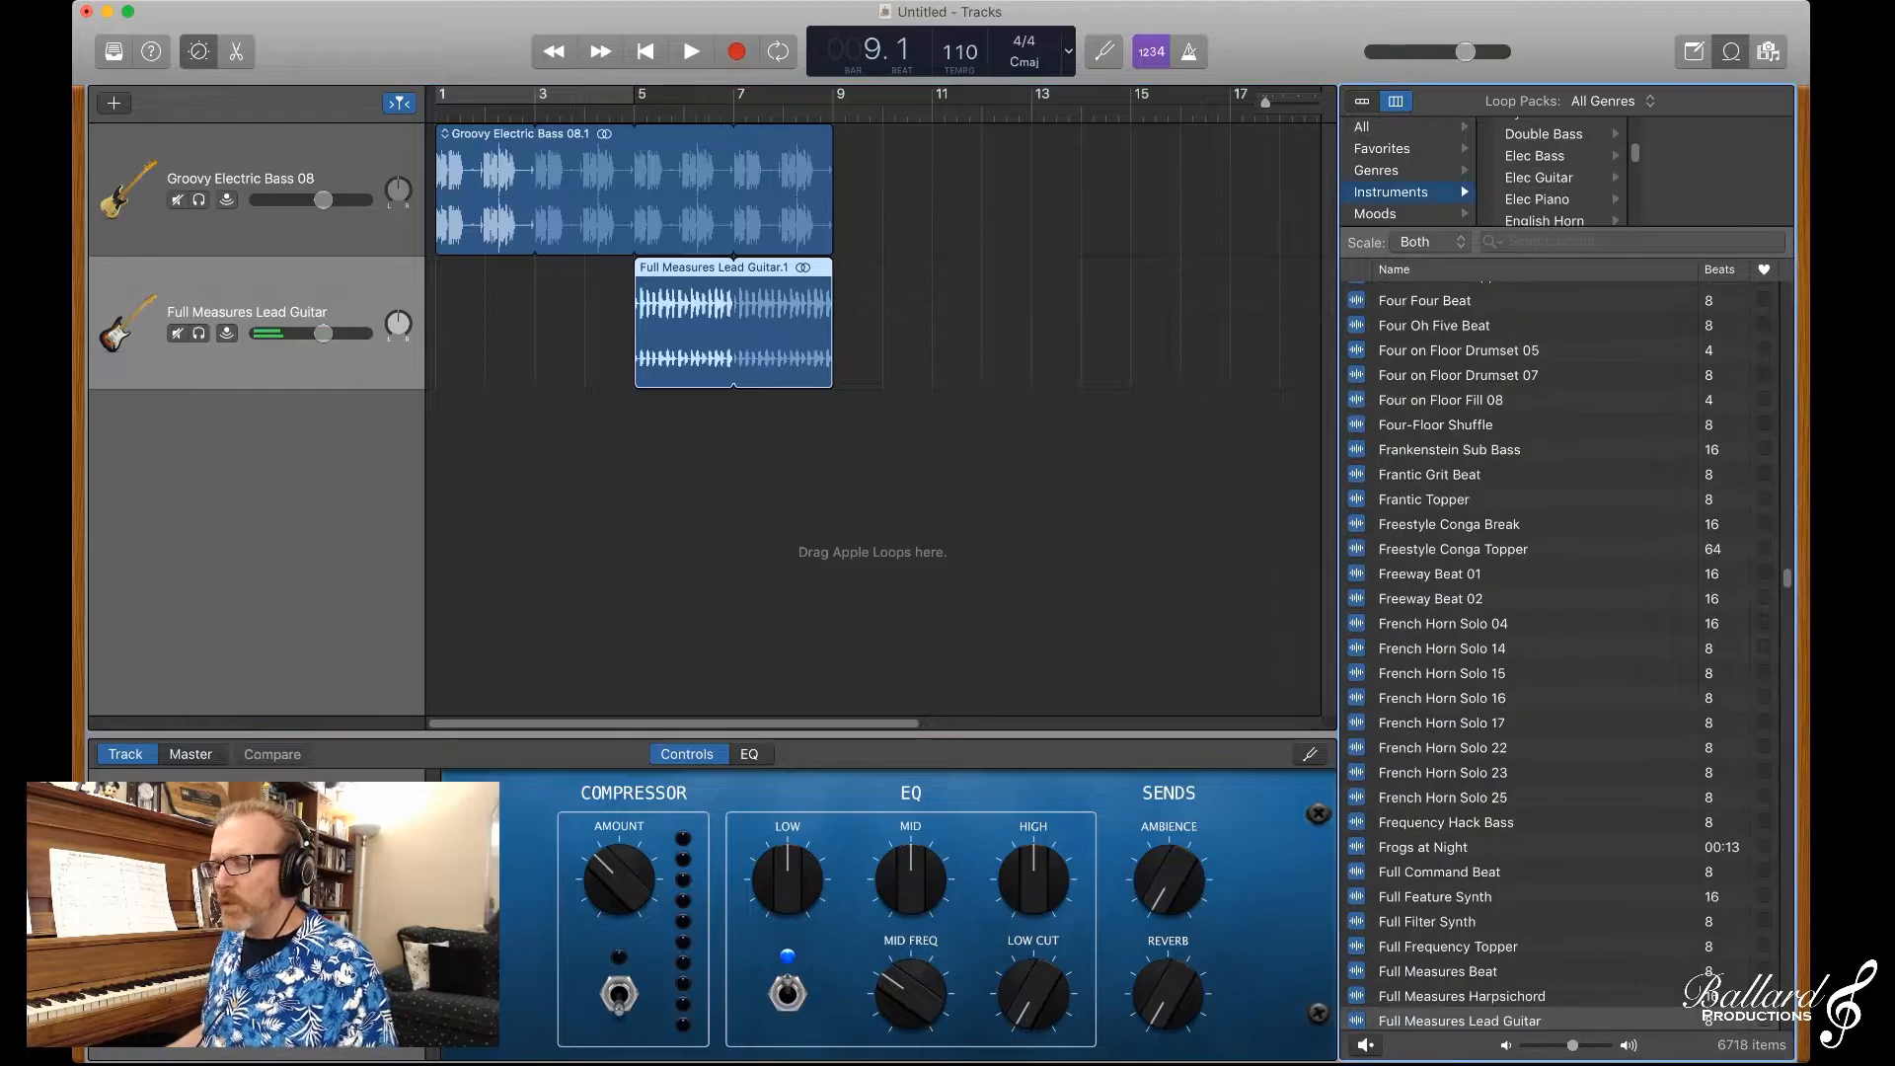
left_click(1363, 127)
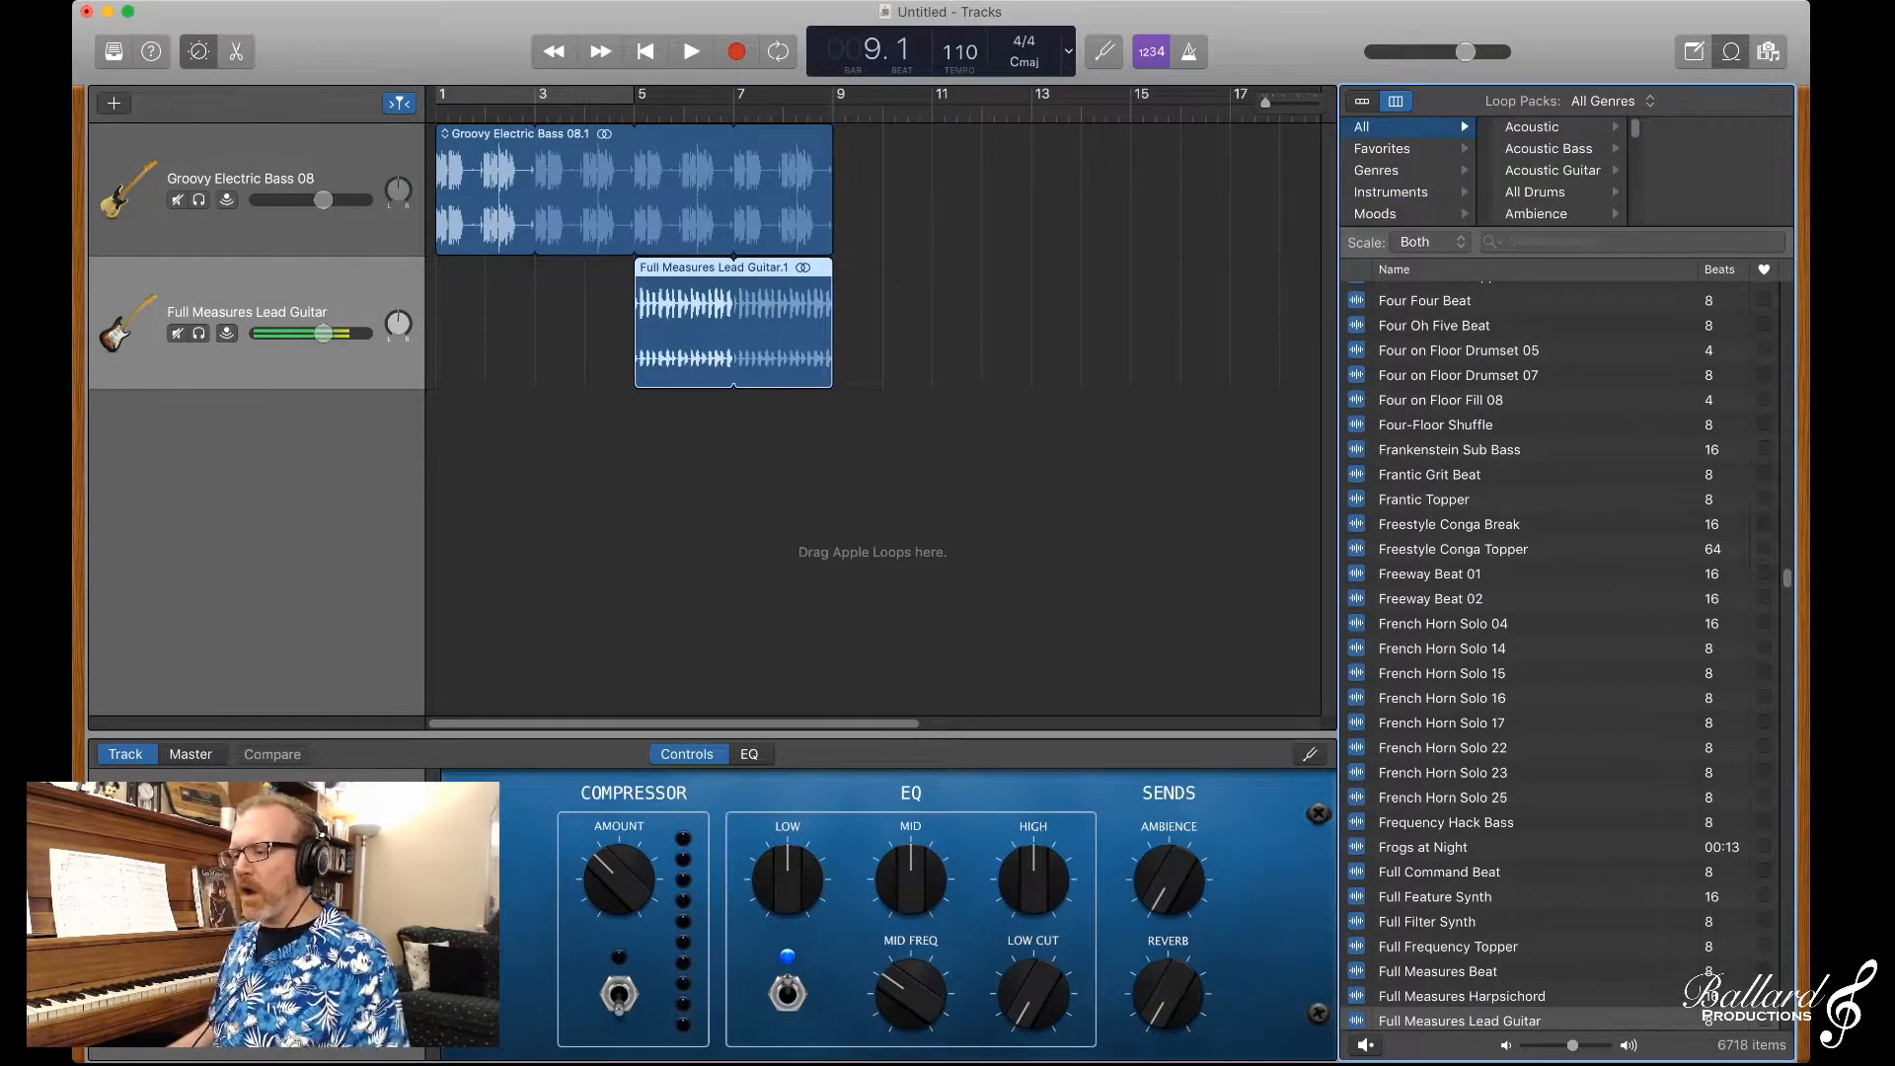
left_click(1535, 192)
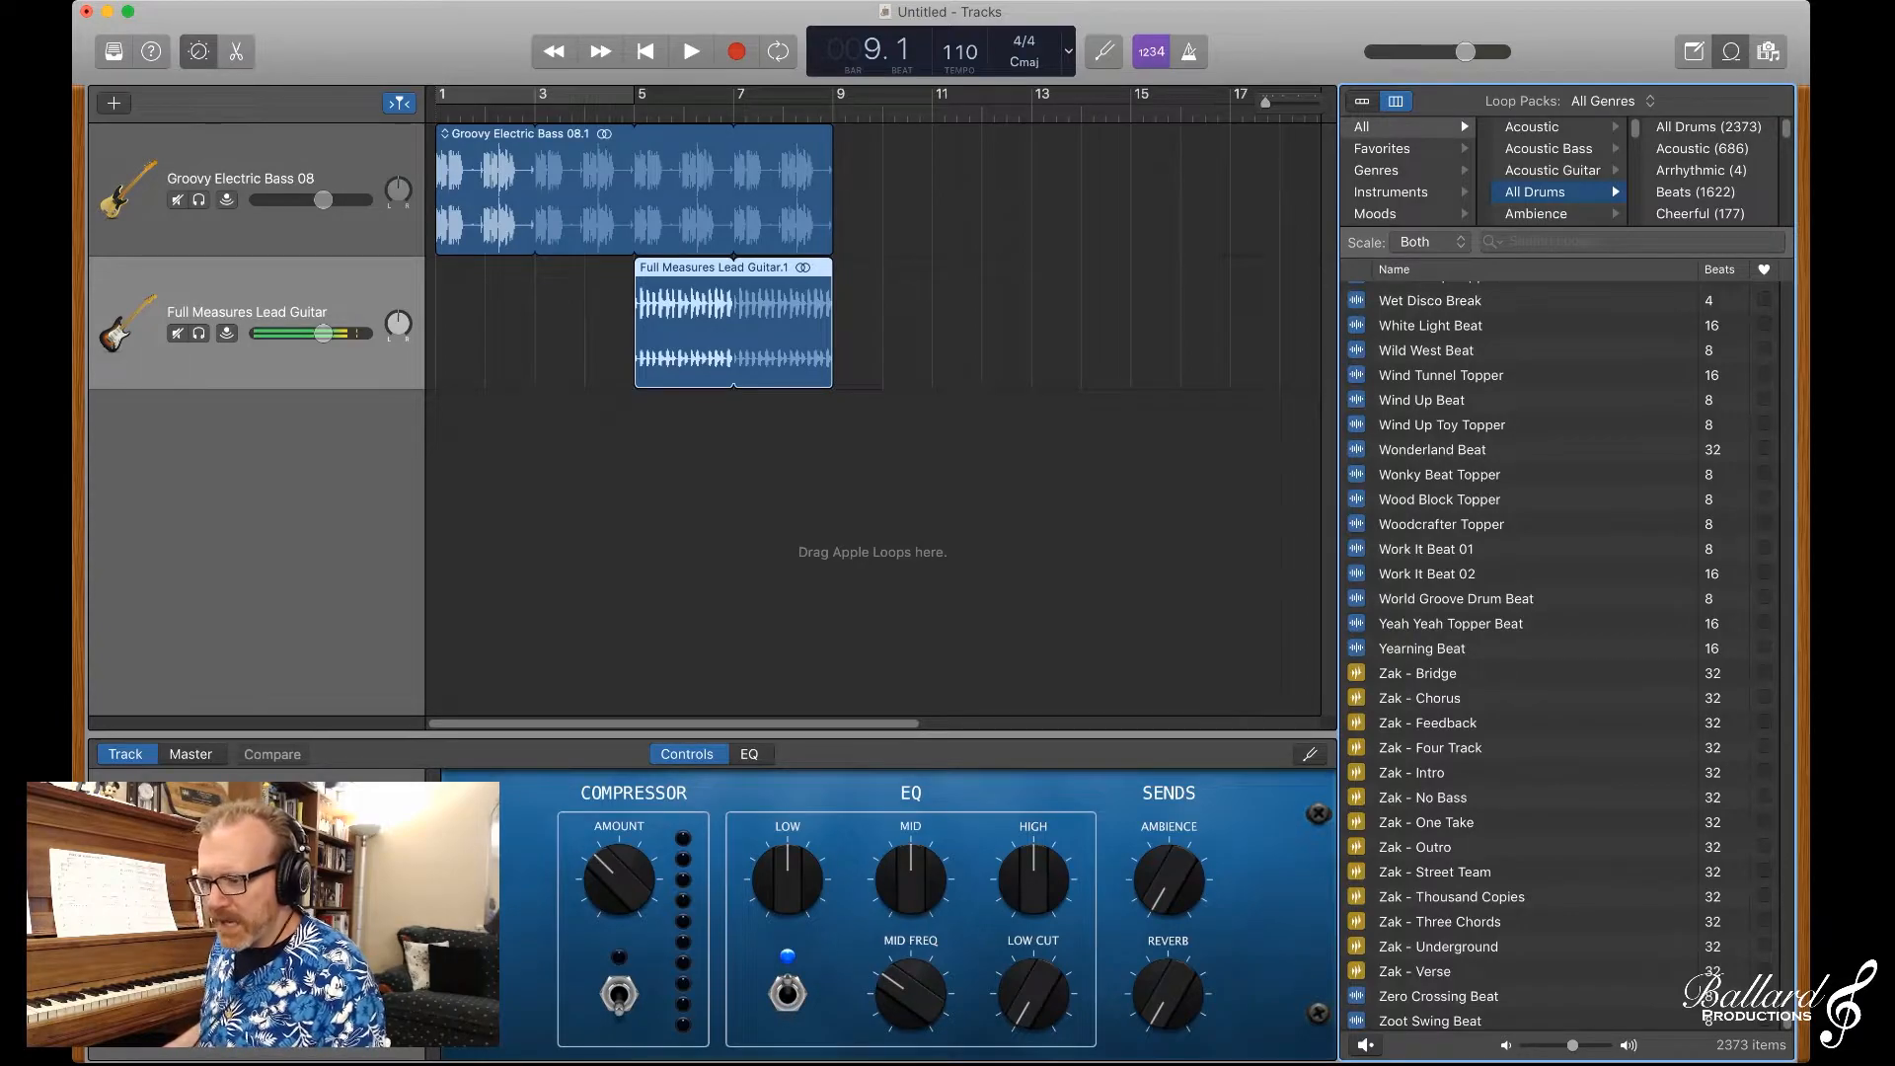
scroll(1560, 657, "up", 5)
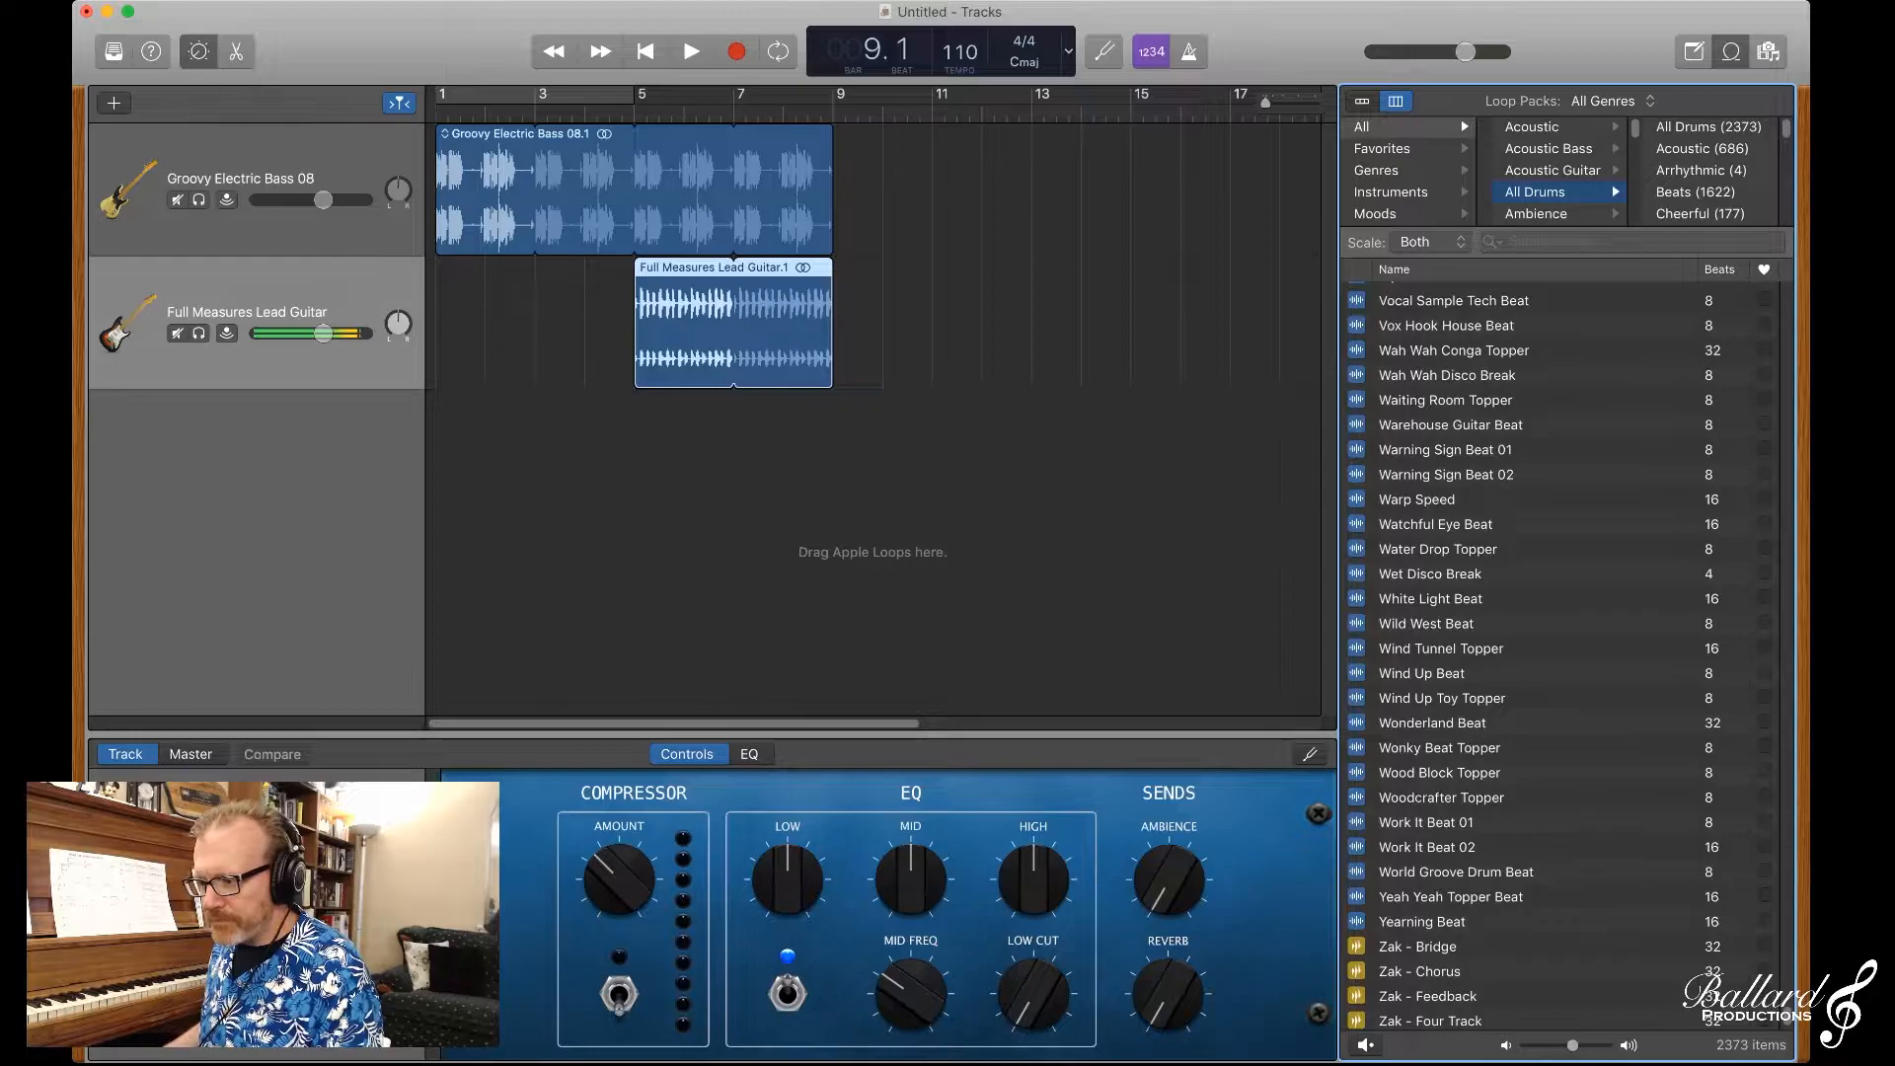
left_click(1446, 475)
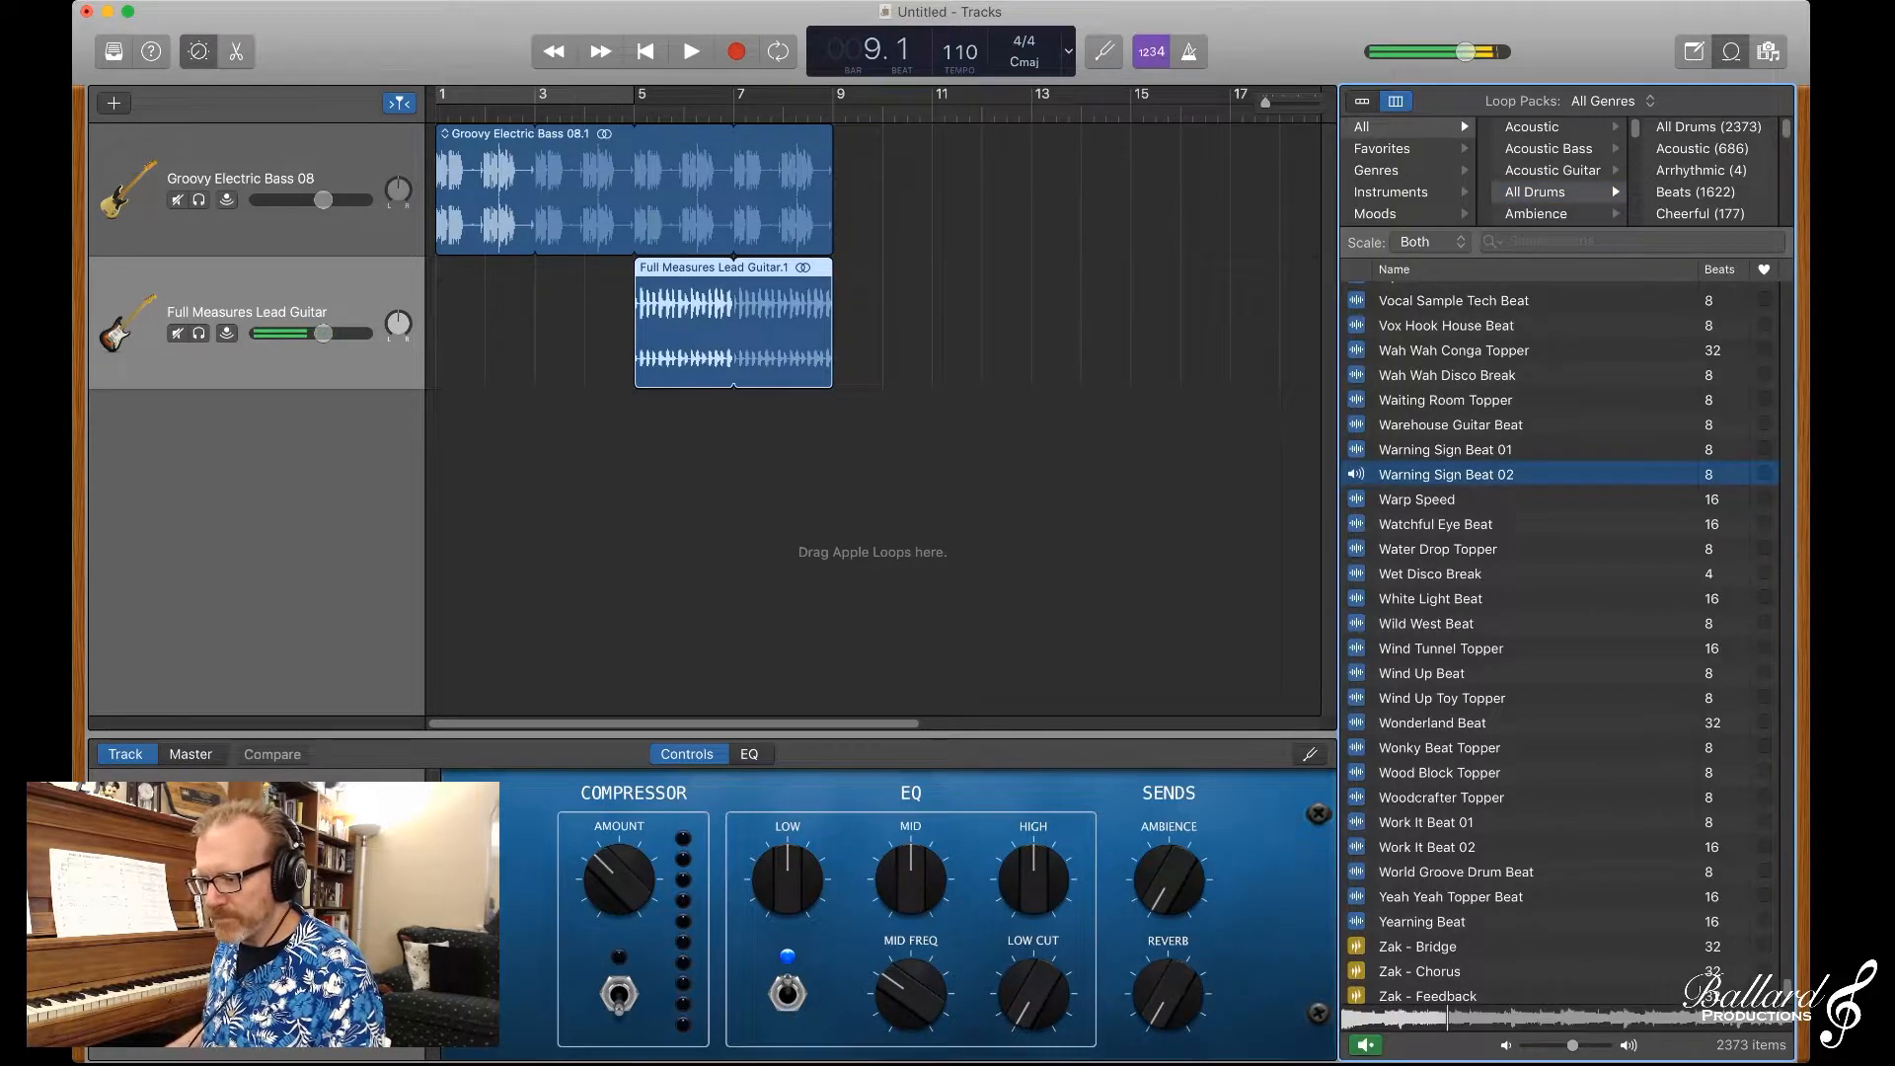
Step: Preview Throwback Funk Beat 02, place it at bar 7 on a new track, and set the playhead to bar 7
scroll(1559, 656, "down", 5)
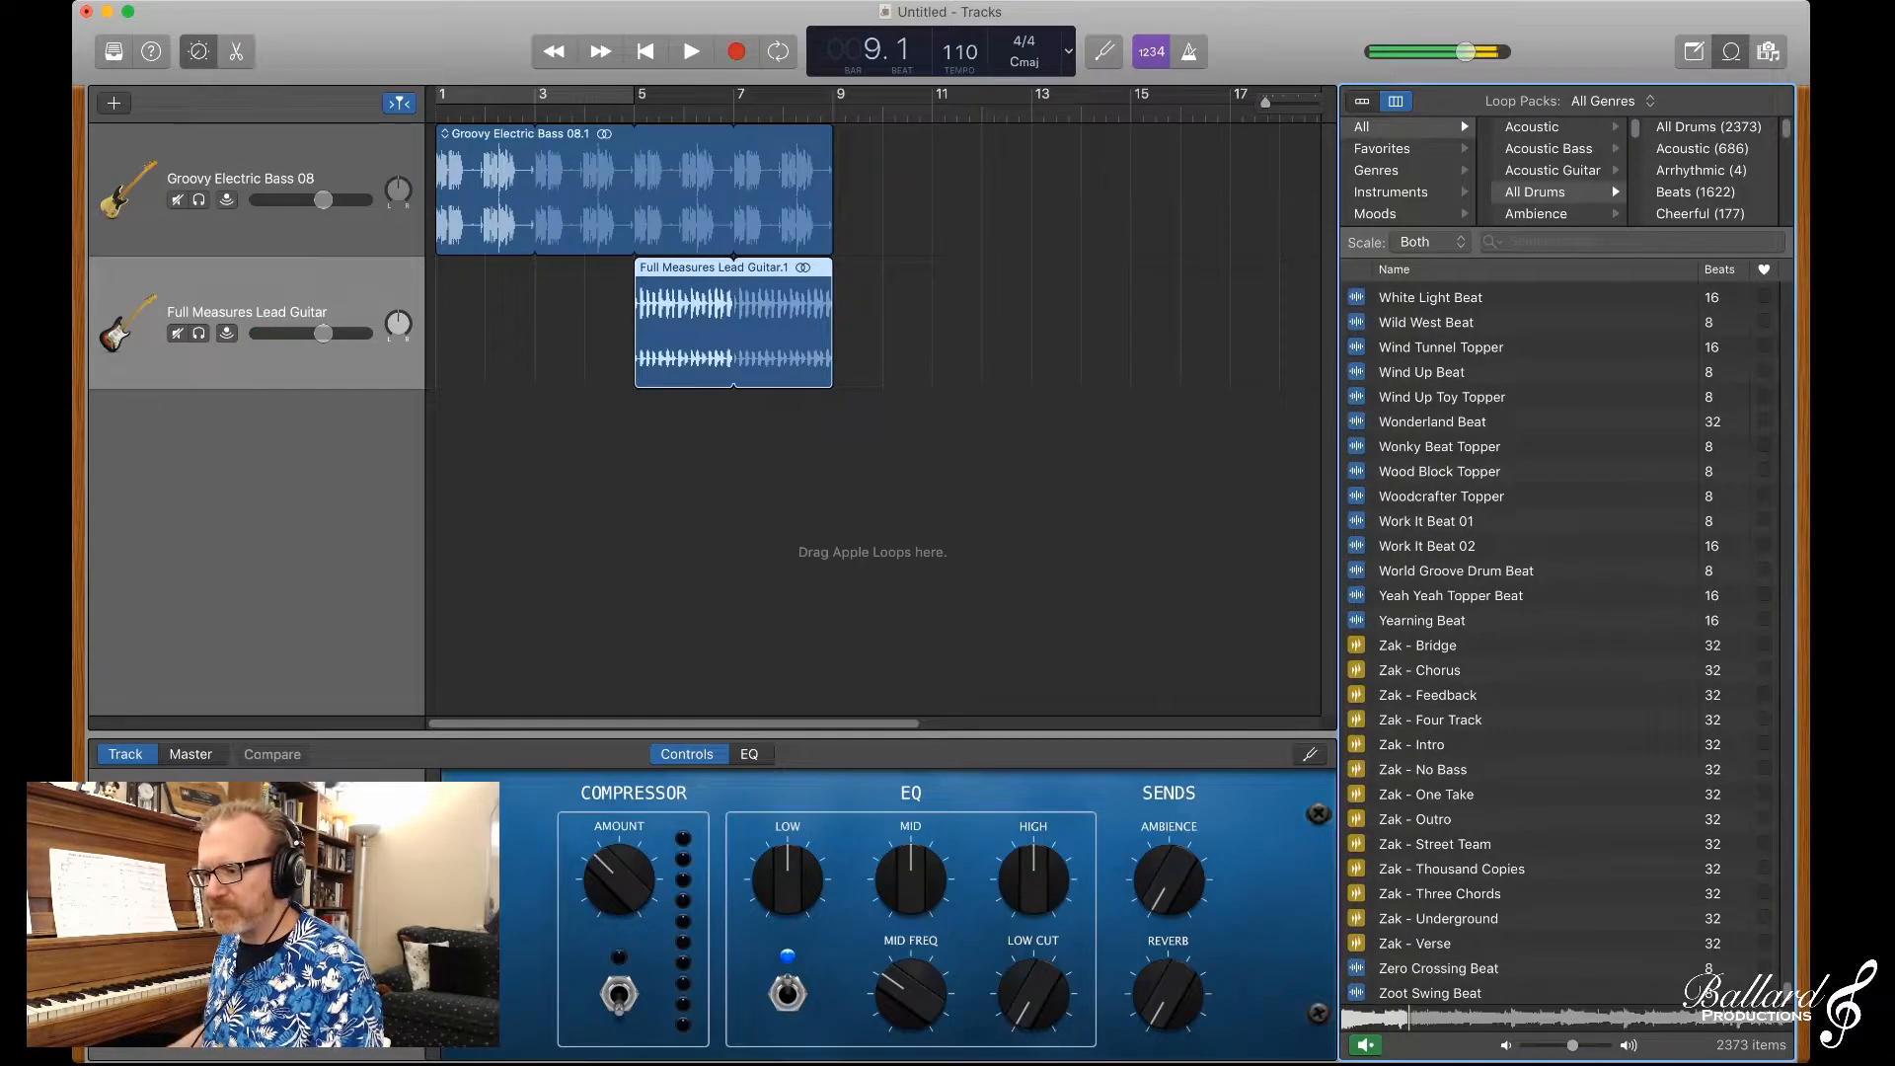
scroll(1560, 652, "up", 15)
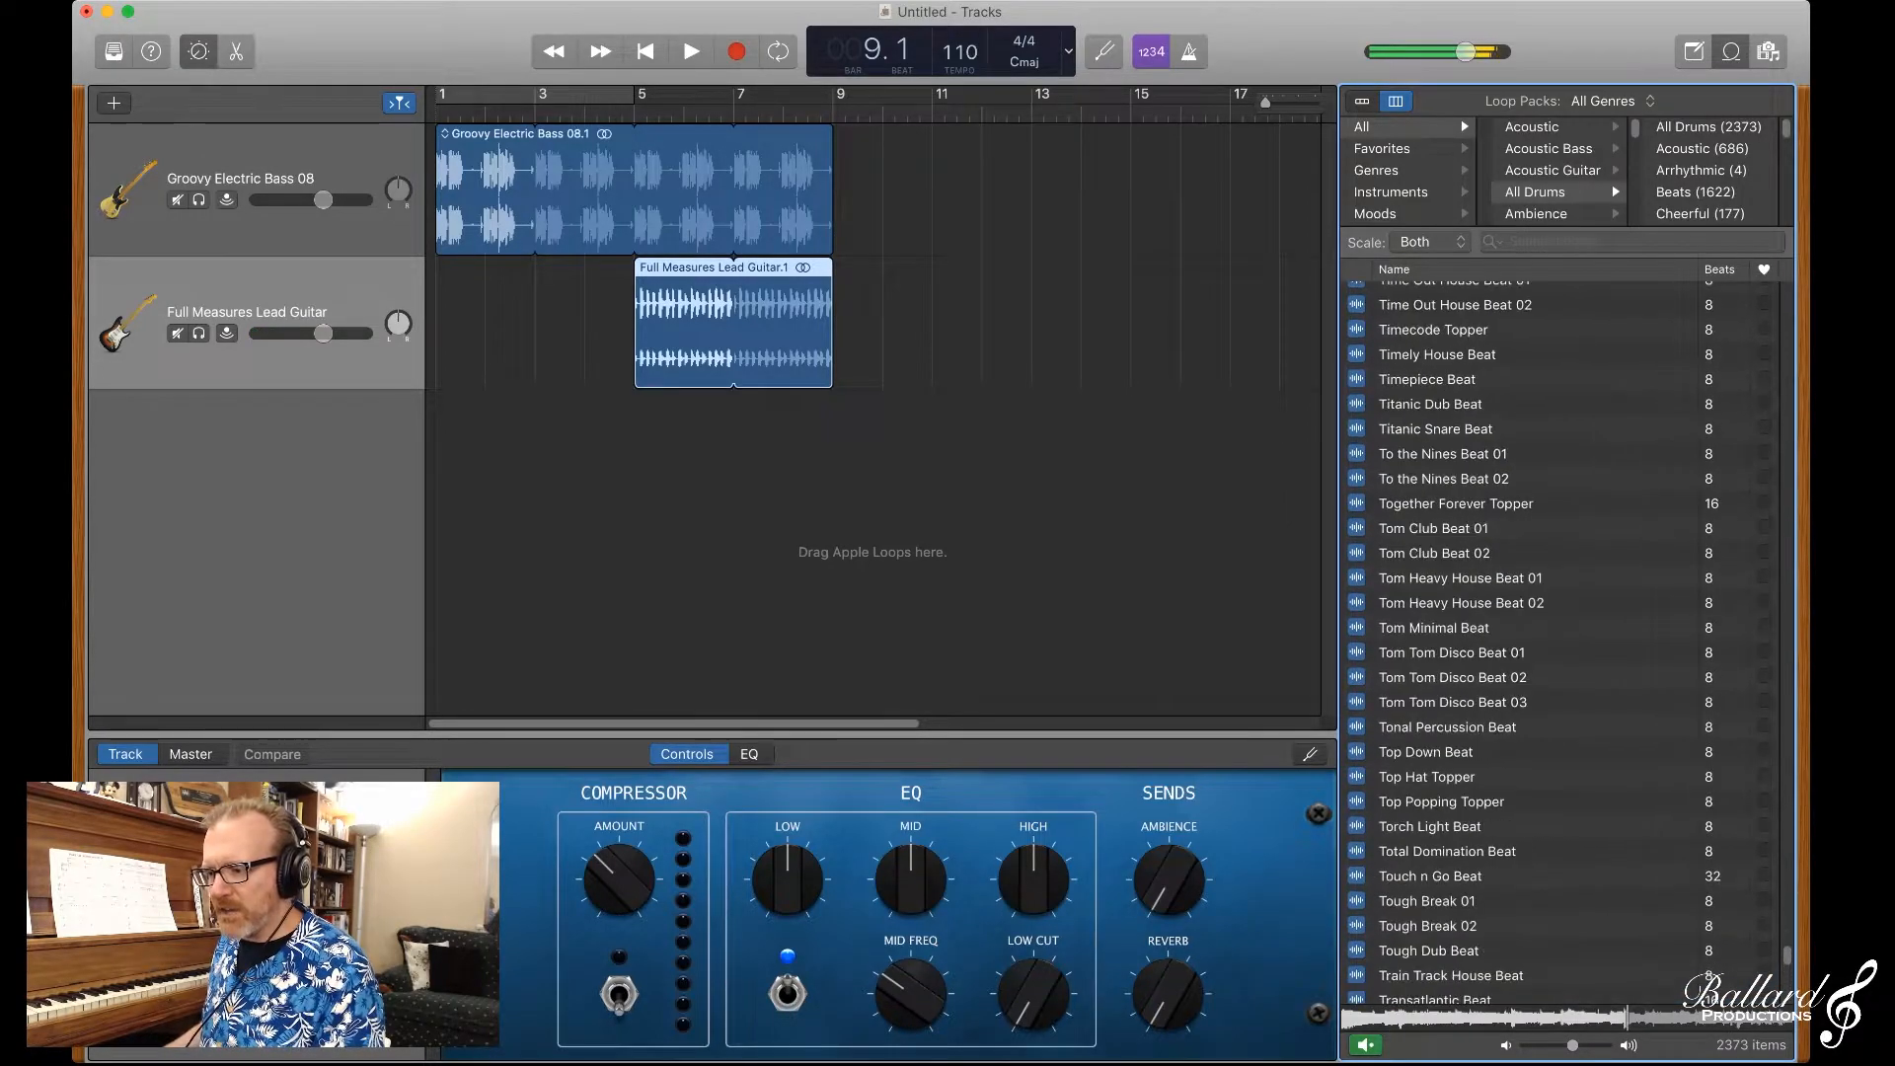
left_click(1458, 349)
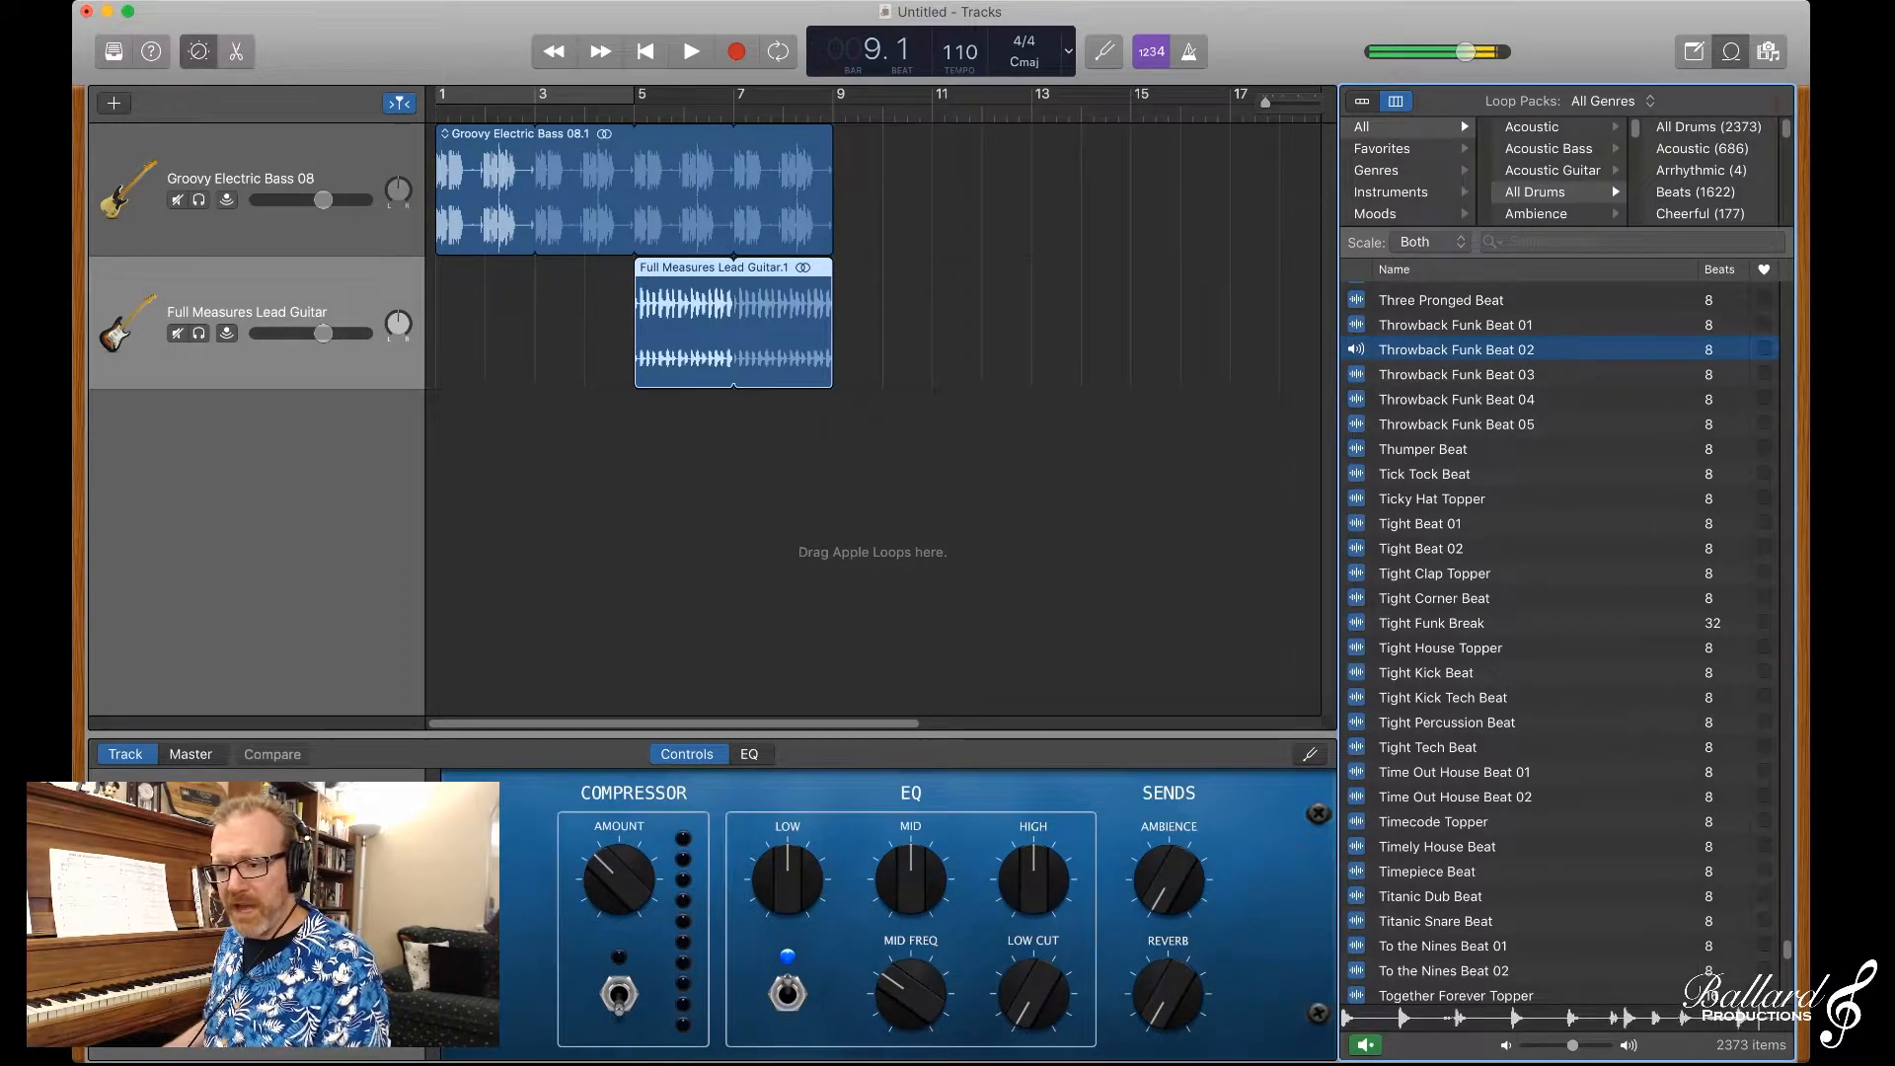
key("space")
left_click_drag(835, 558, 735, 557)
left_click(734, 113)
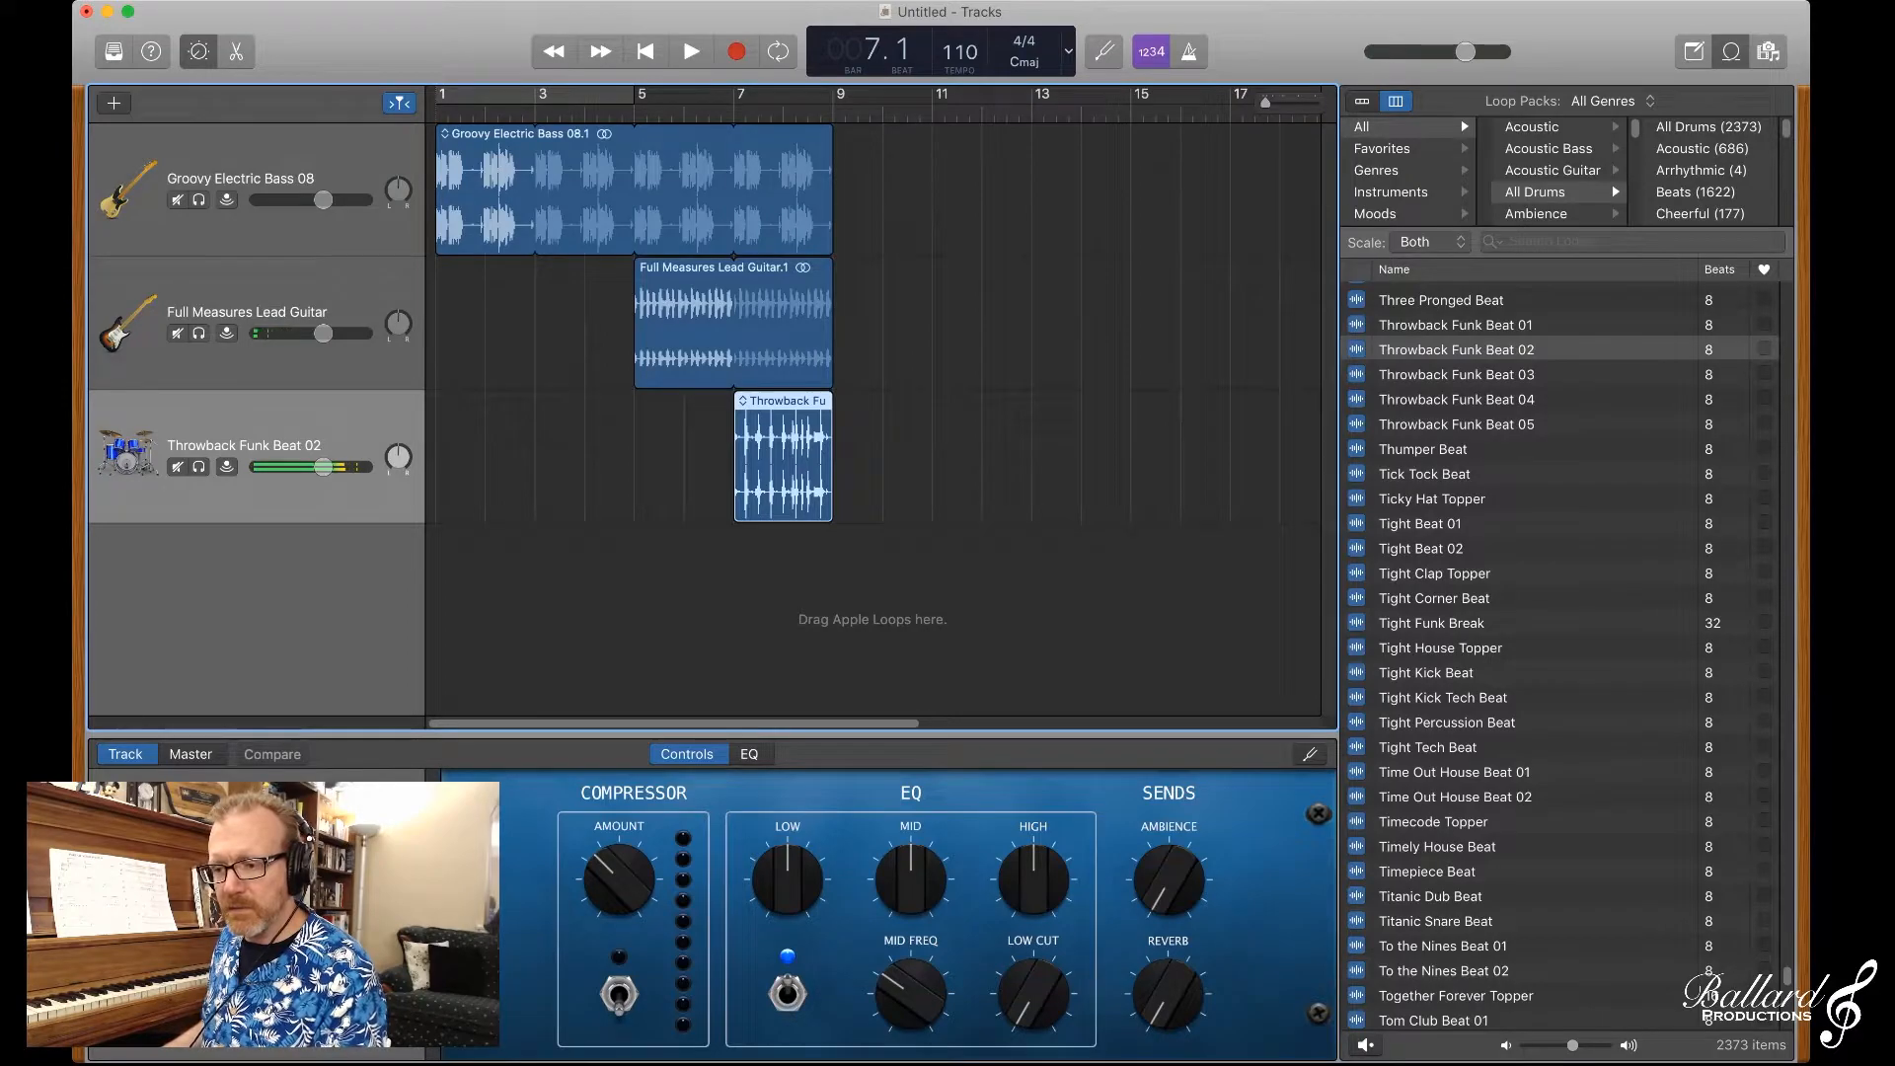
Step: Play the three-track arrangement from bar 7, and replay it from the beginning until the regions end at bar 9
key("space")
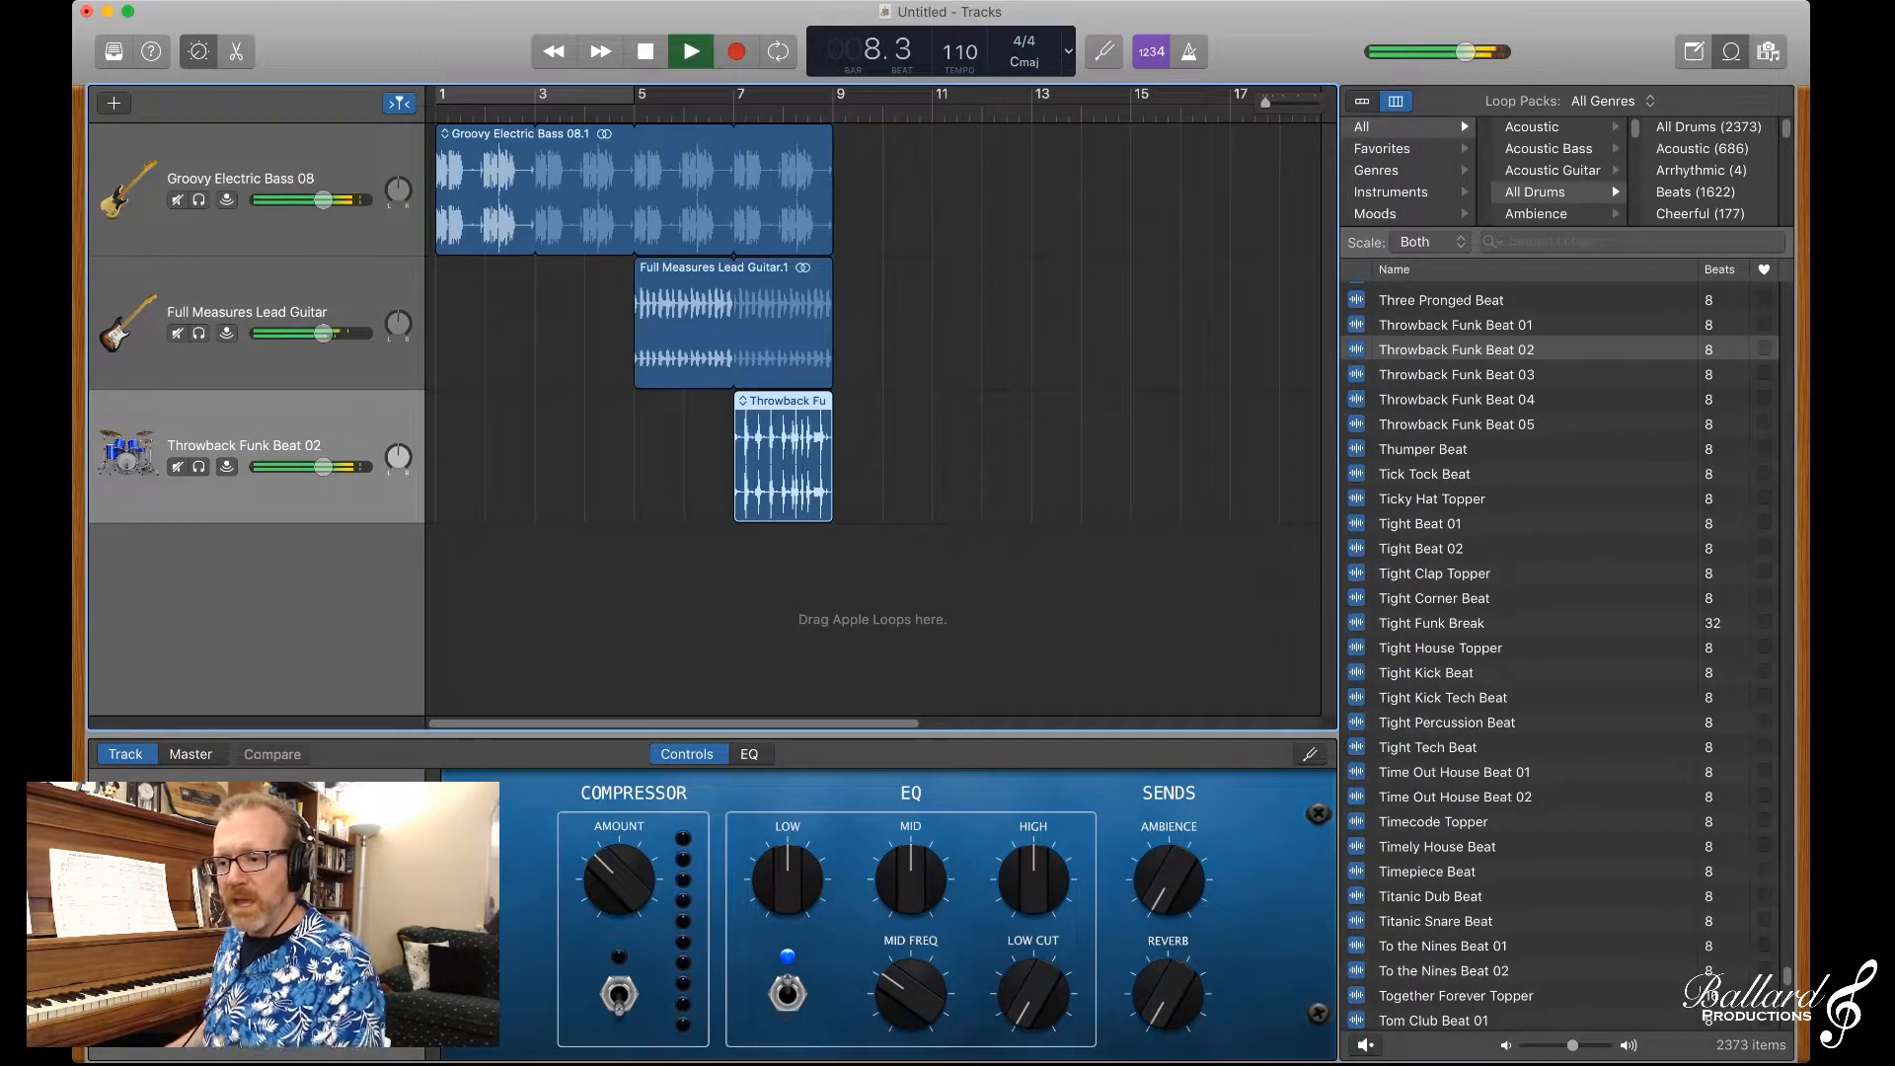
key("space")
key("Return")
key("space")
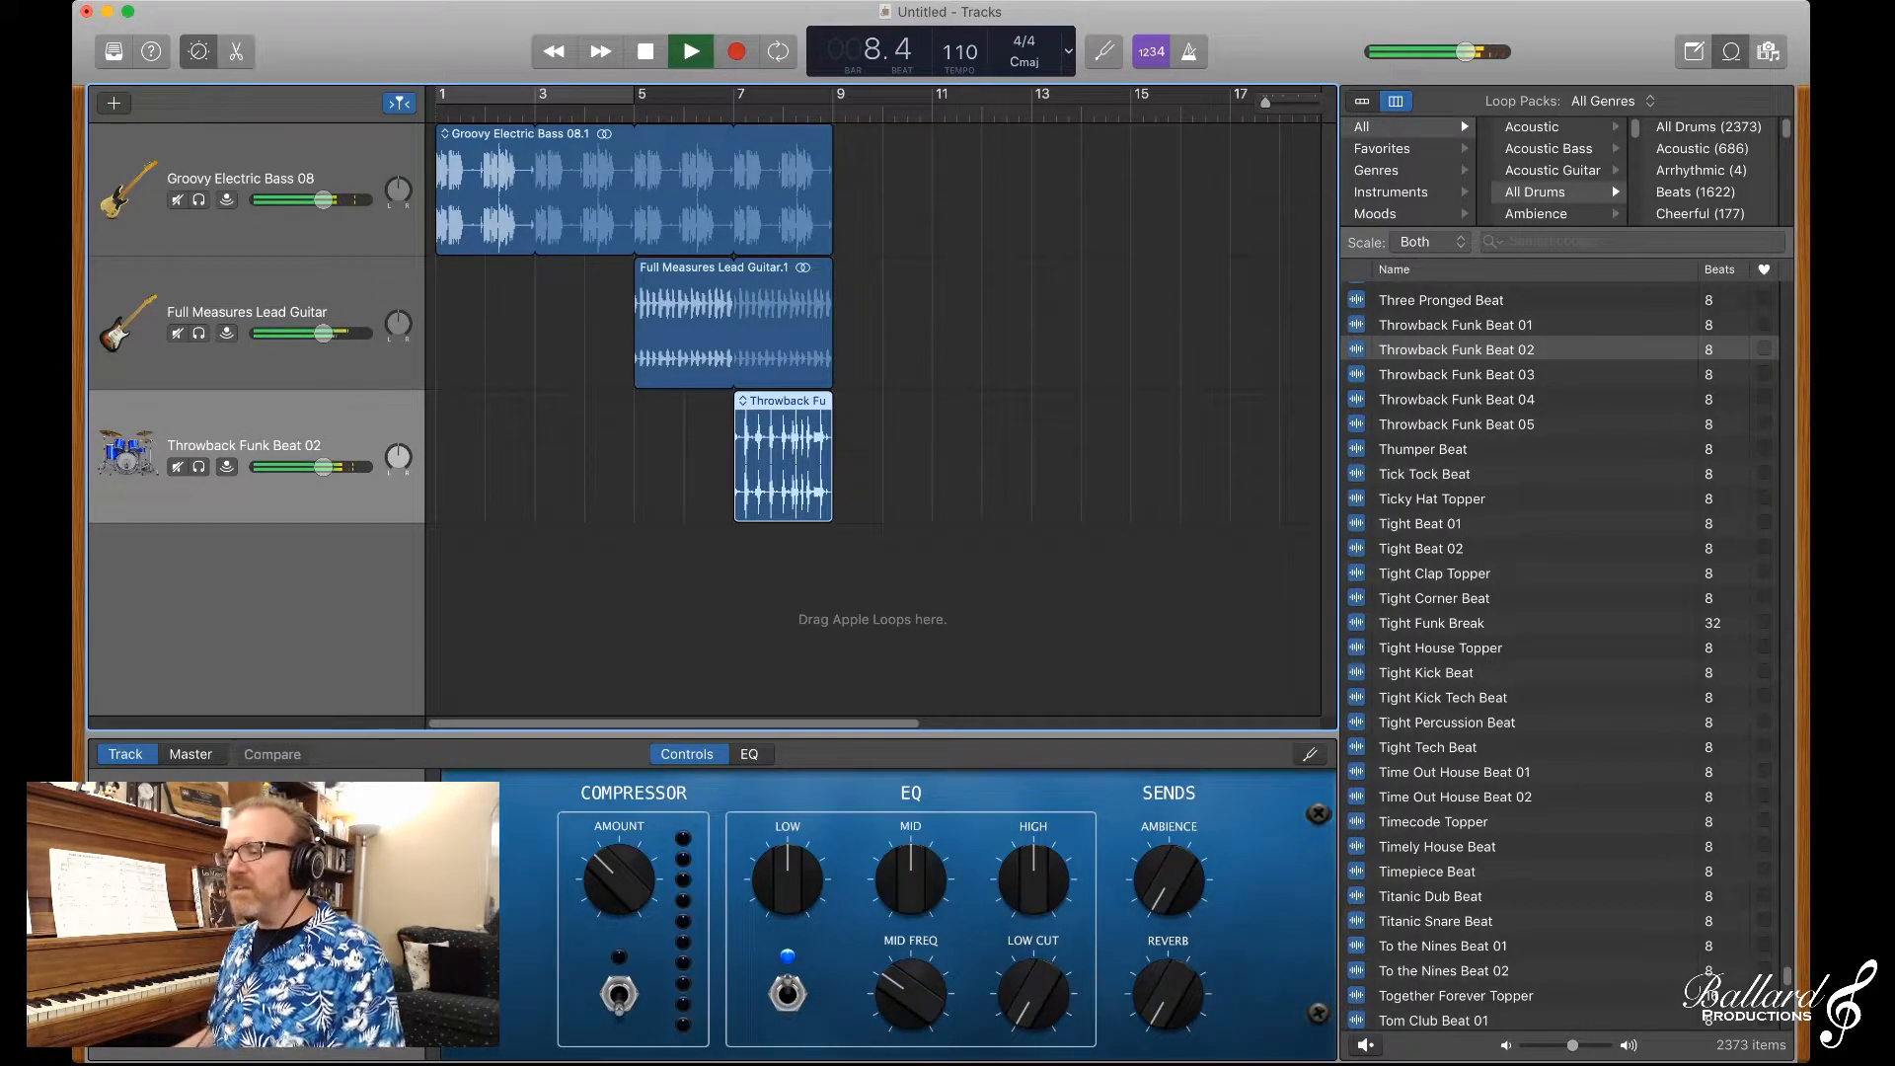
key("space")
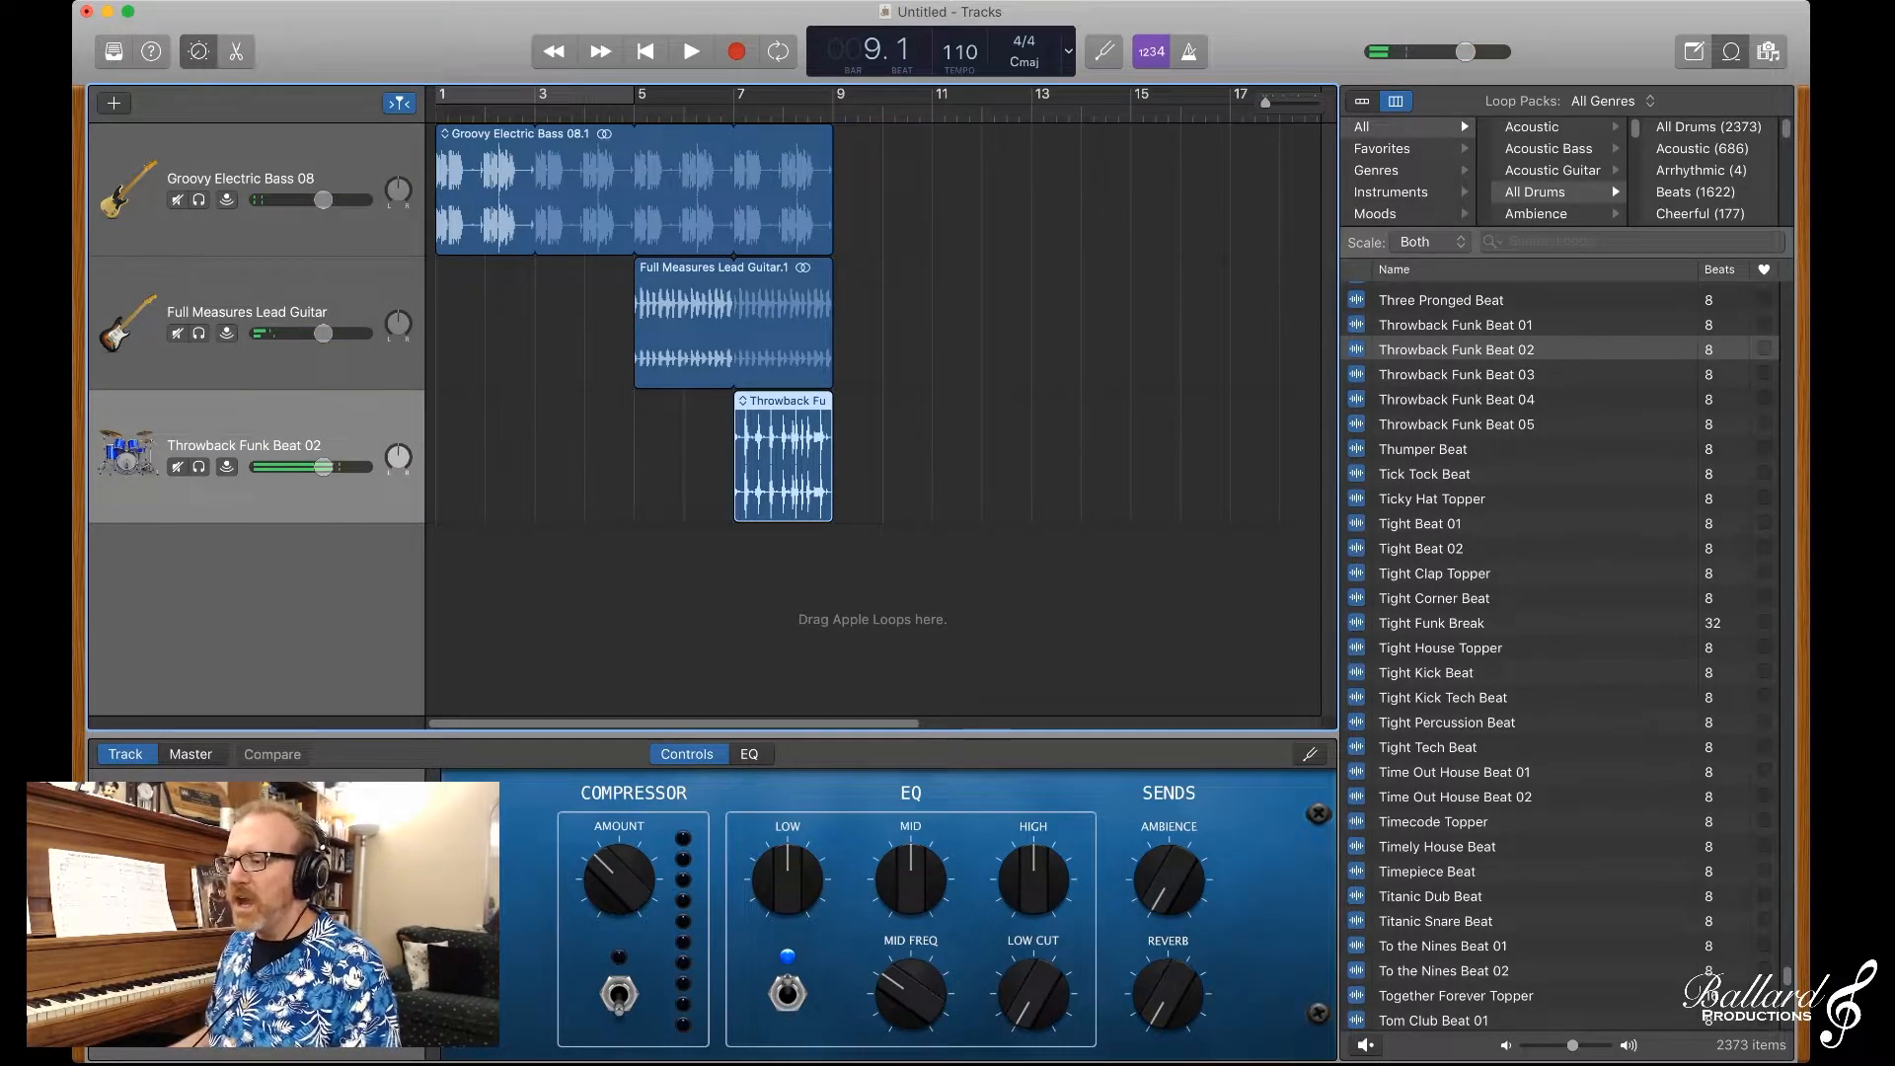
Step: Filter the loop browser by the Cheerful mood and preview Vintage Funk Kit 01 and Victory A French Horns
scroll(1560, 651, "up", 1)
scroll(1557, 173, "down", 5)
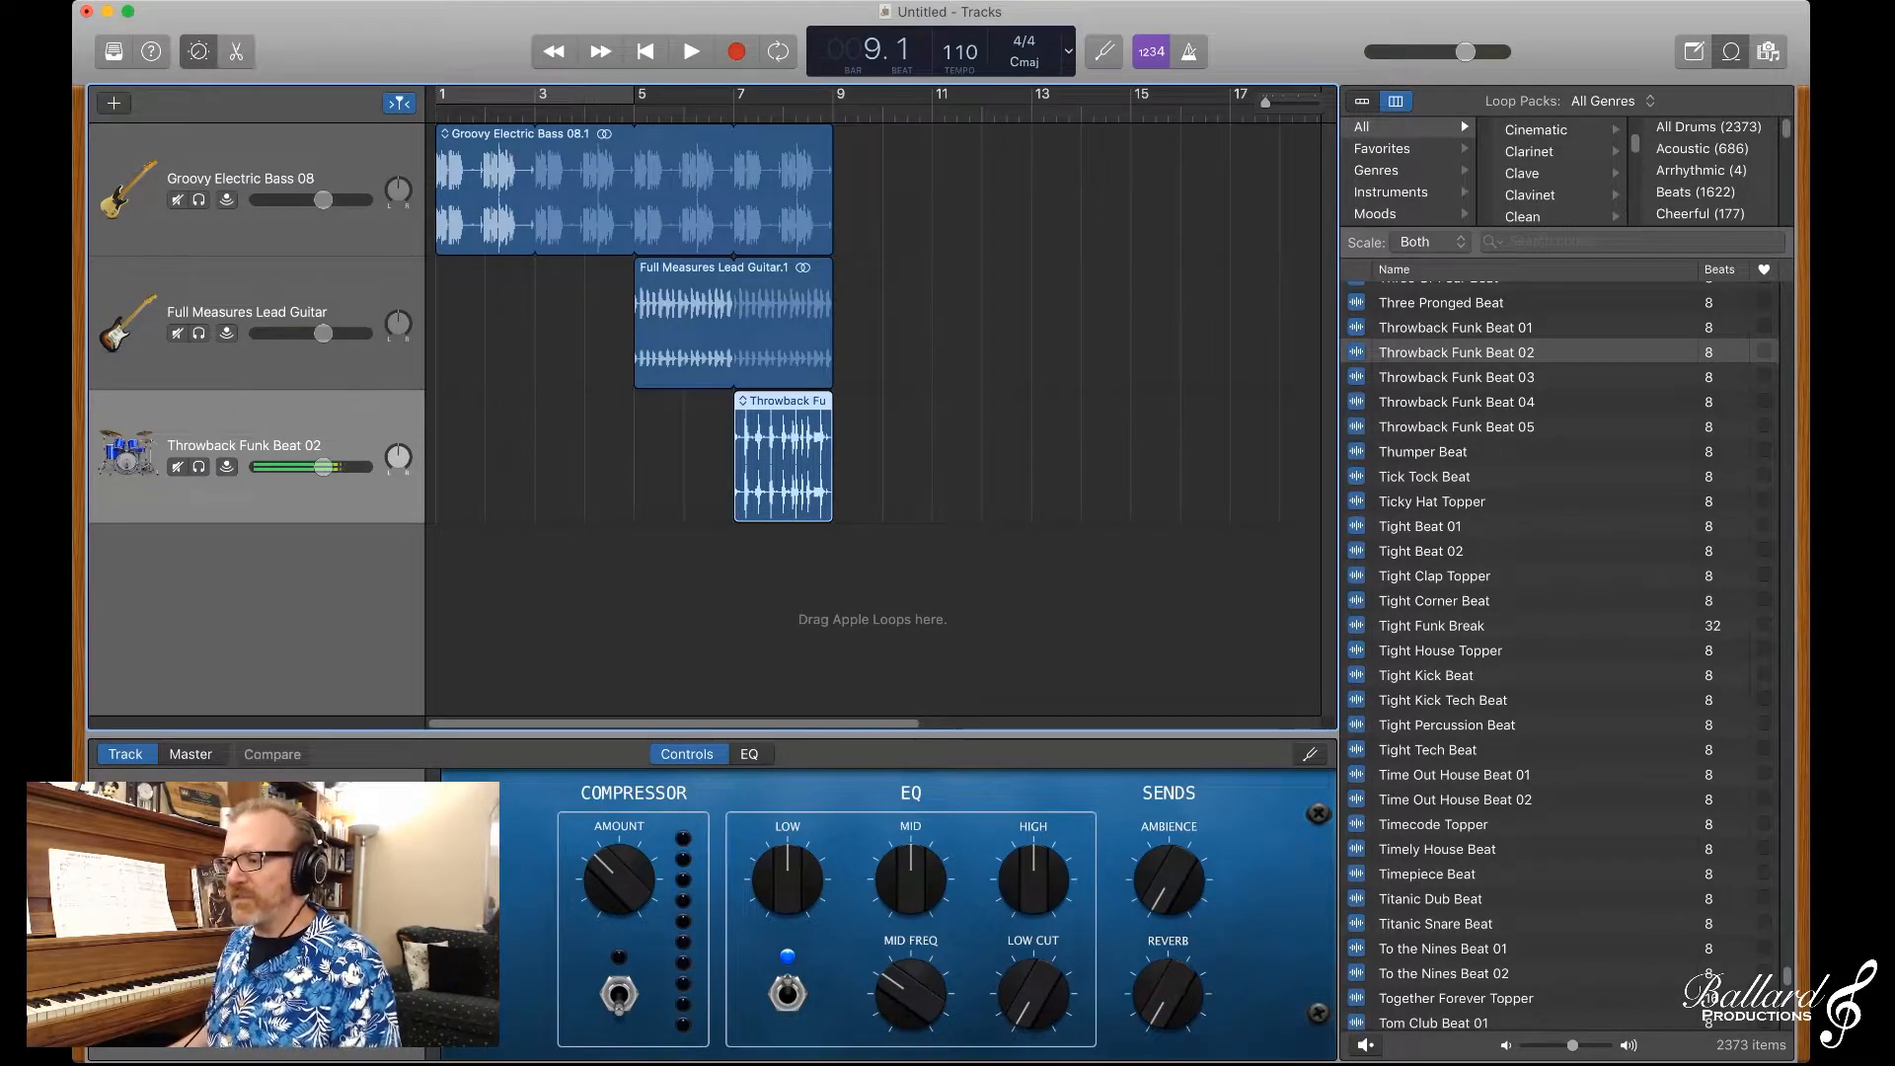
left_click(1376, 214)
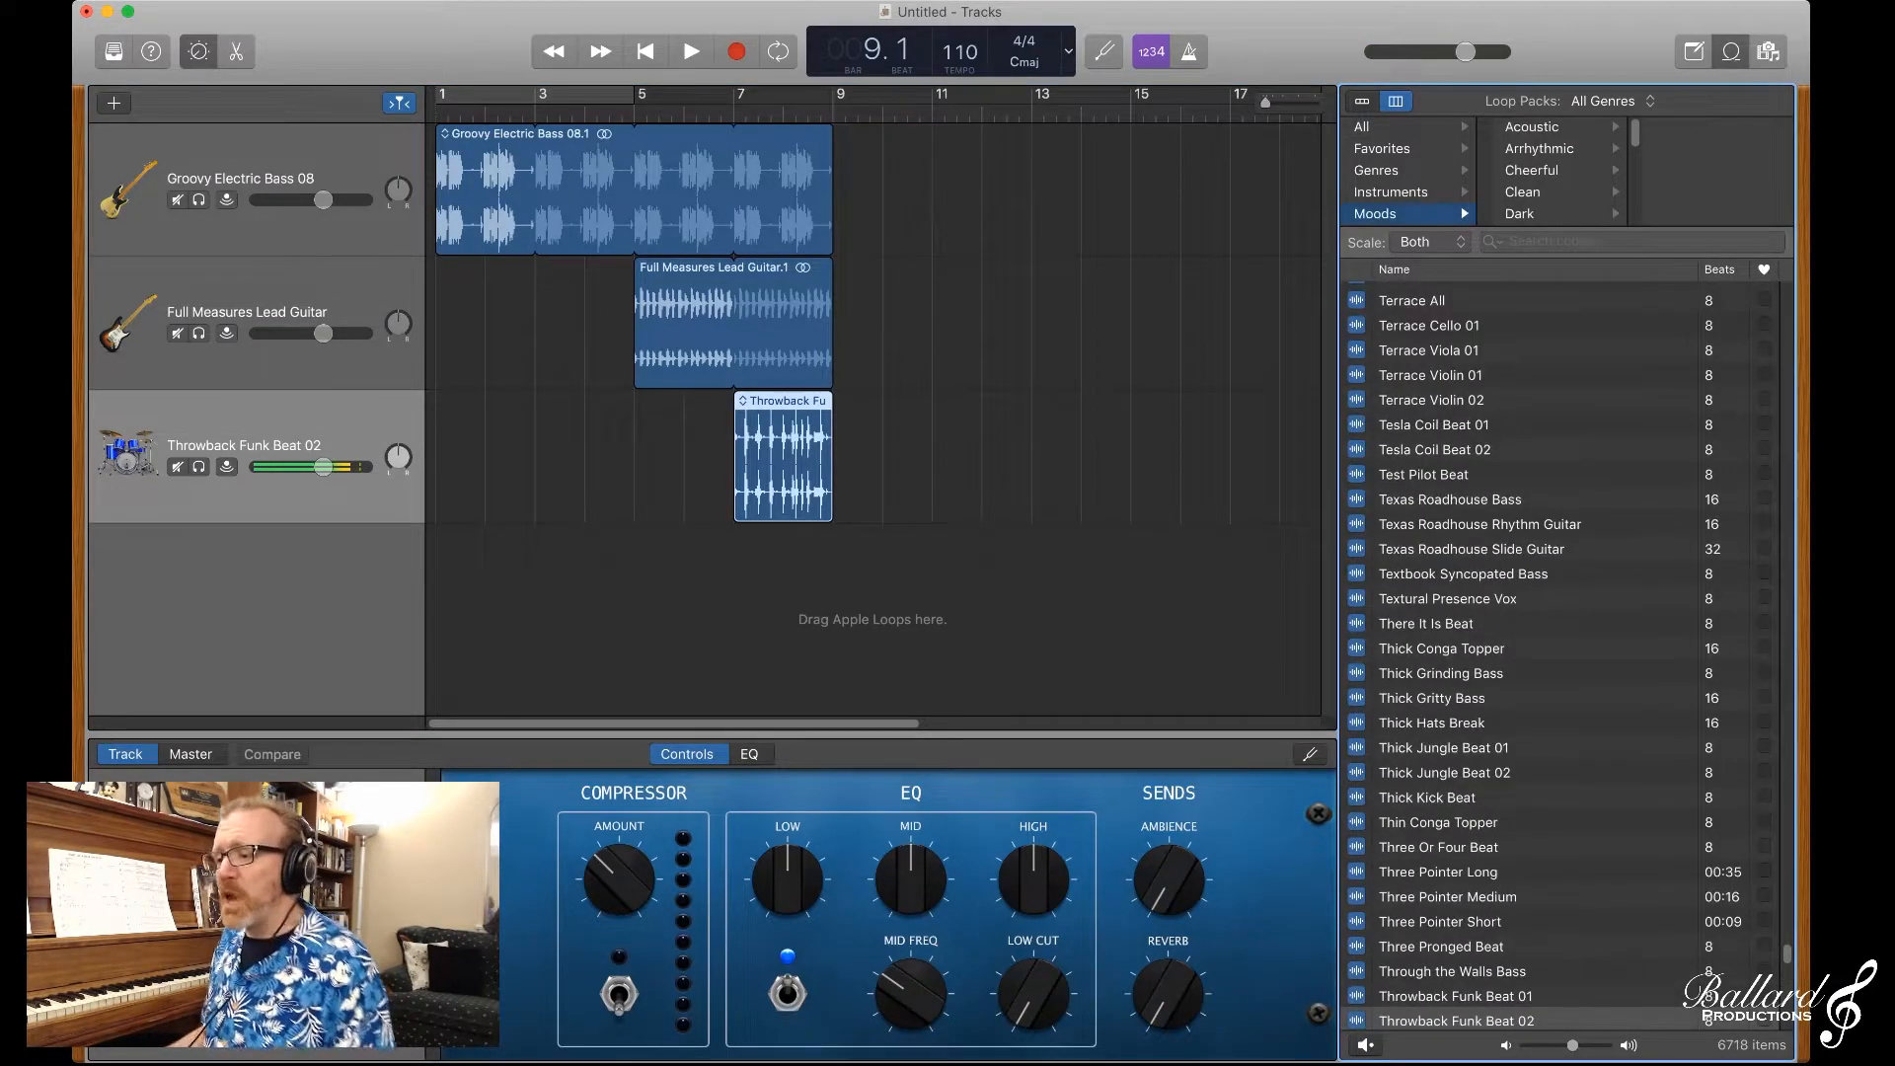
left_click(1533, 171)
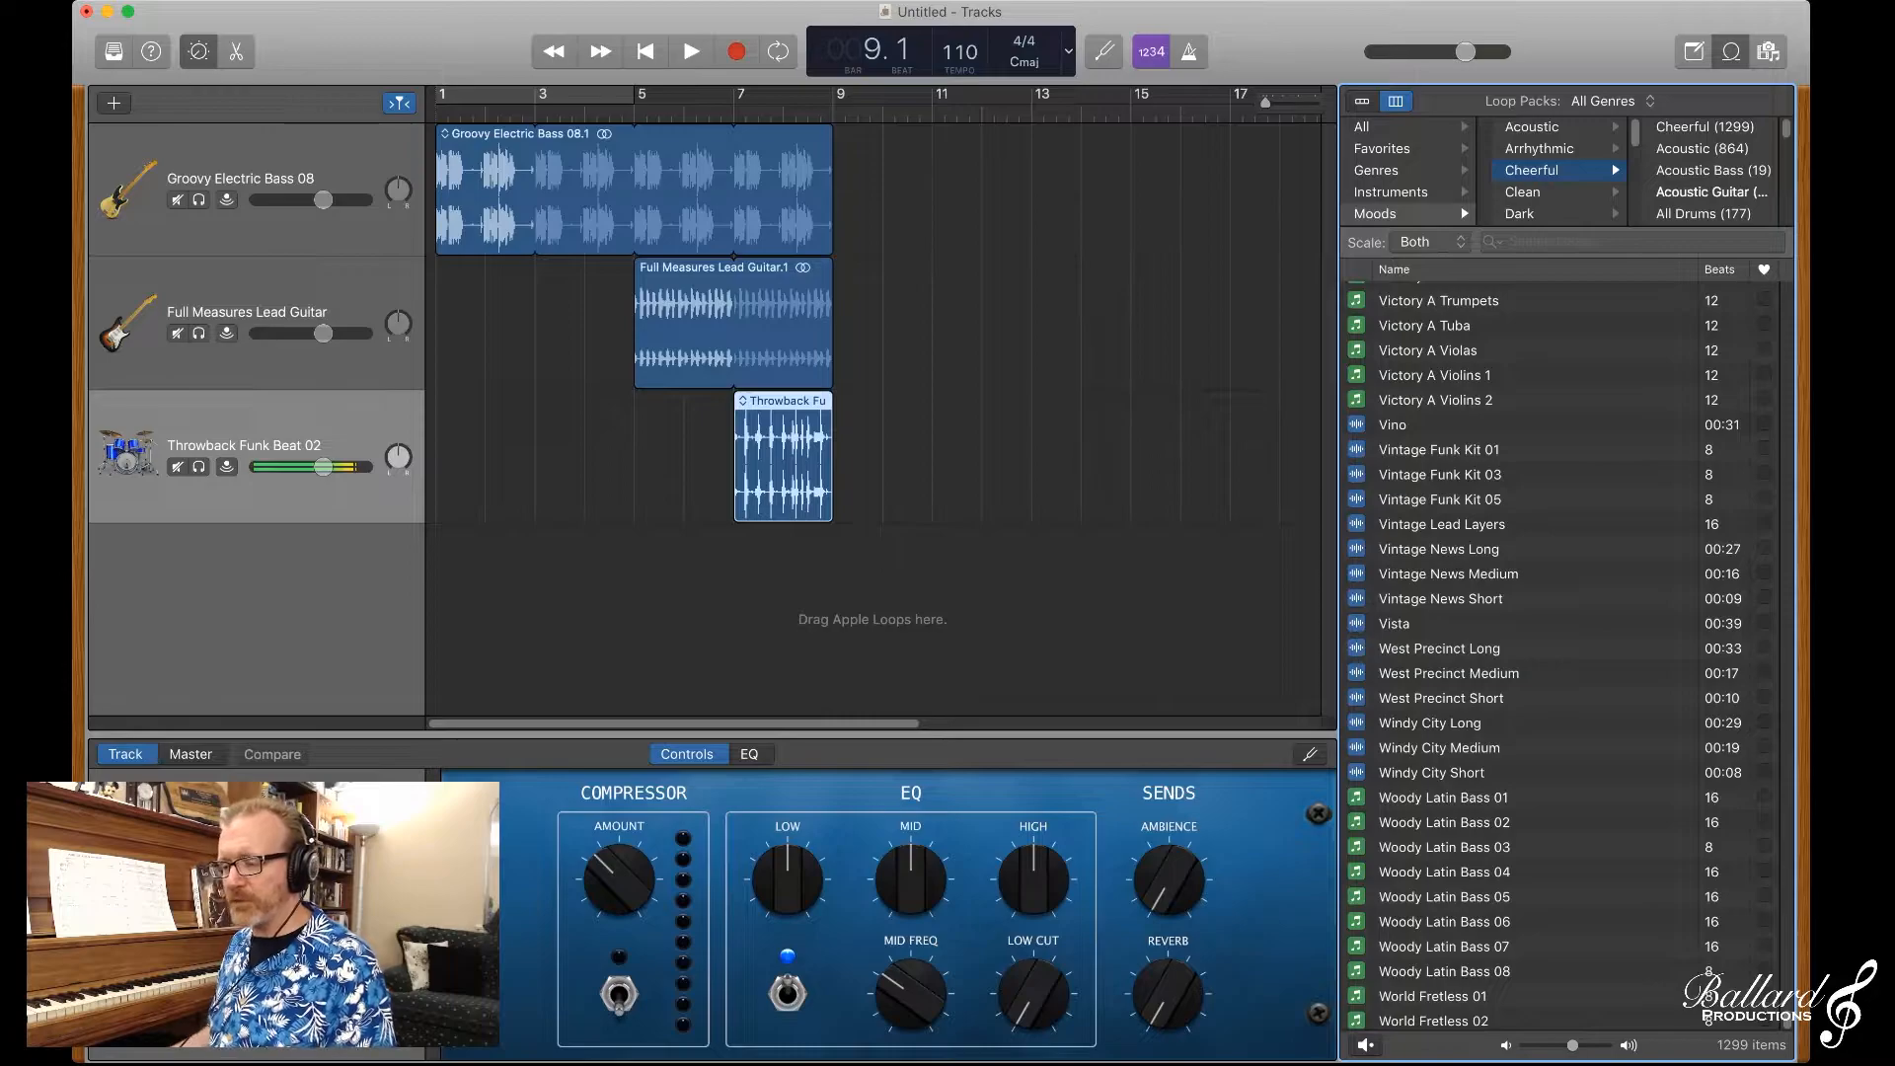
left_click(1439, 450)
scroll(1439, 450, "up", 5)
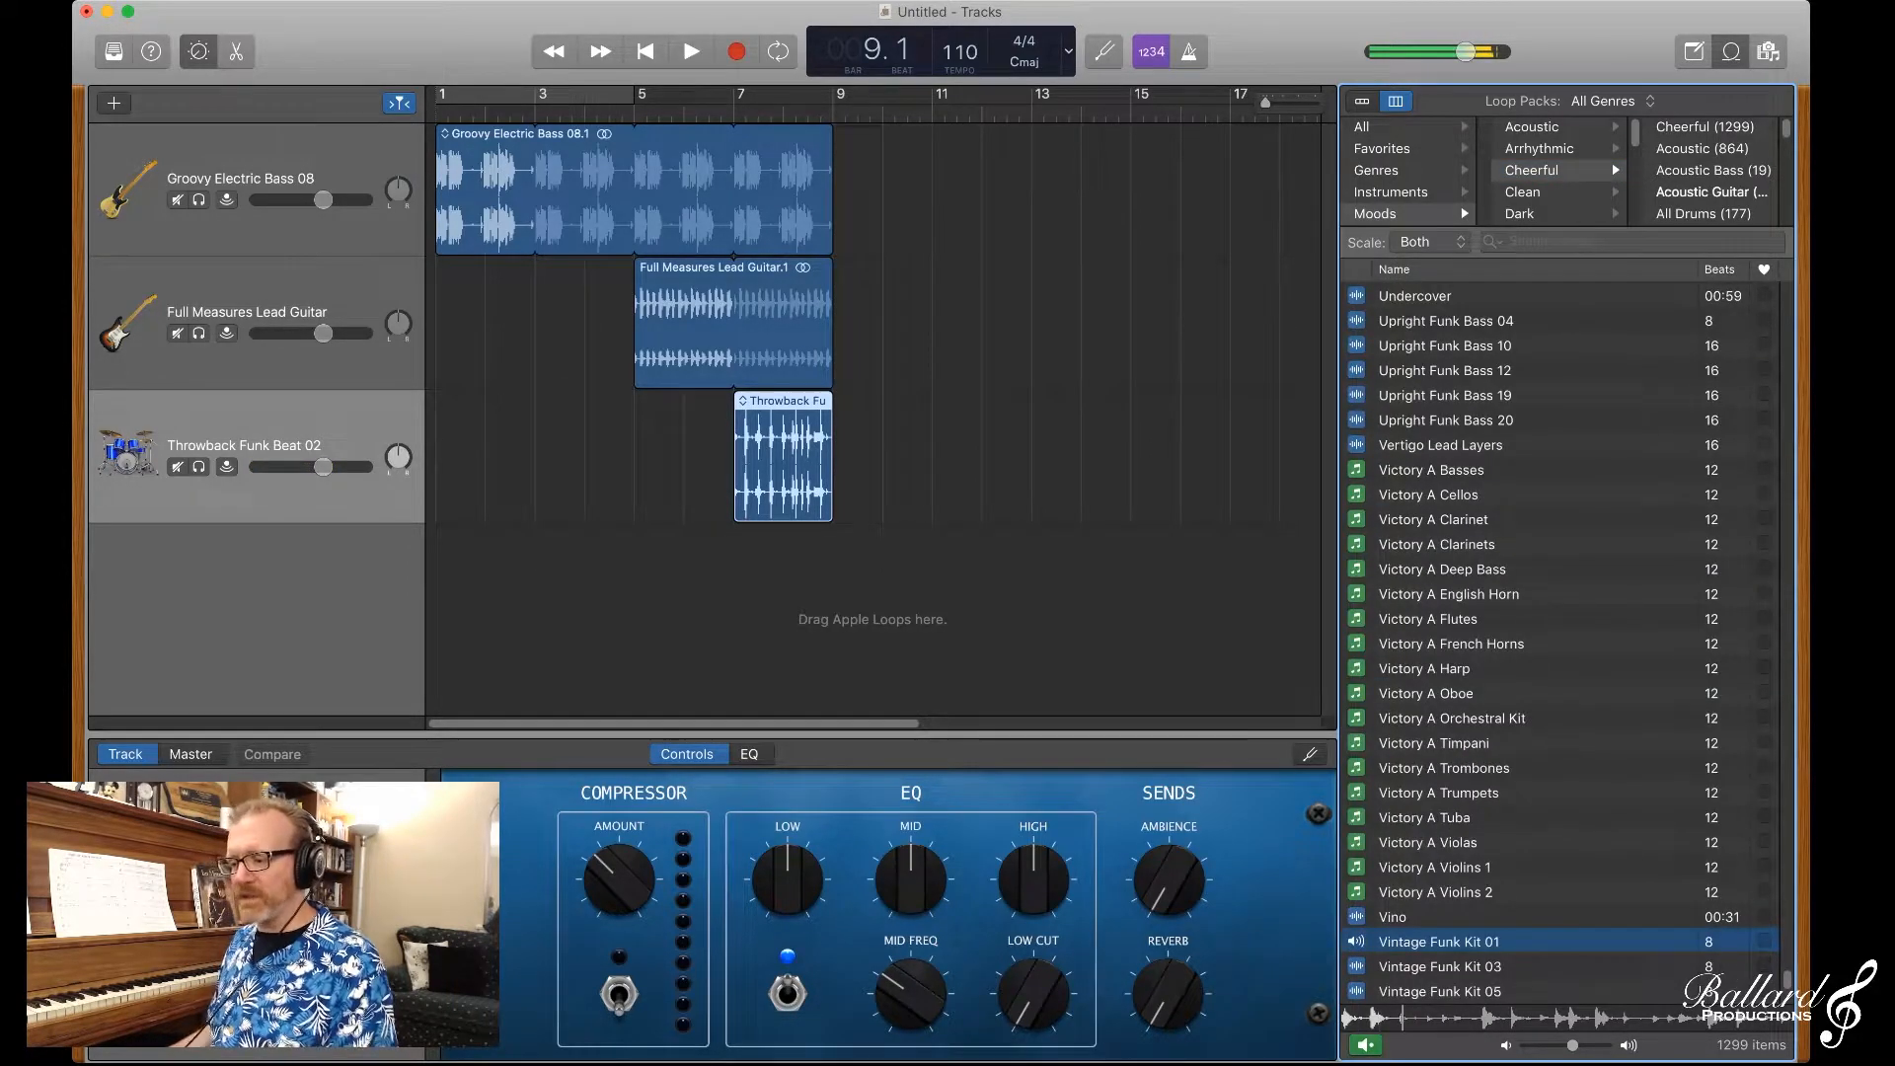
left_click(1452, 644)
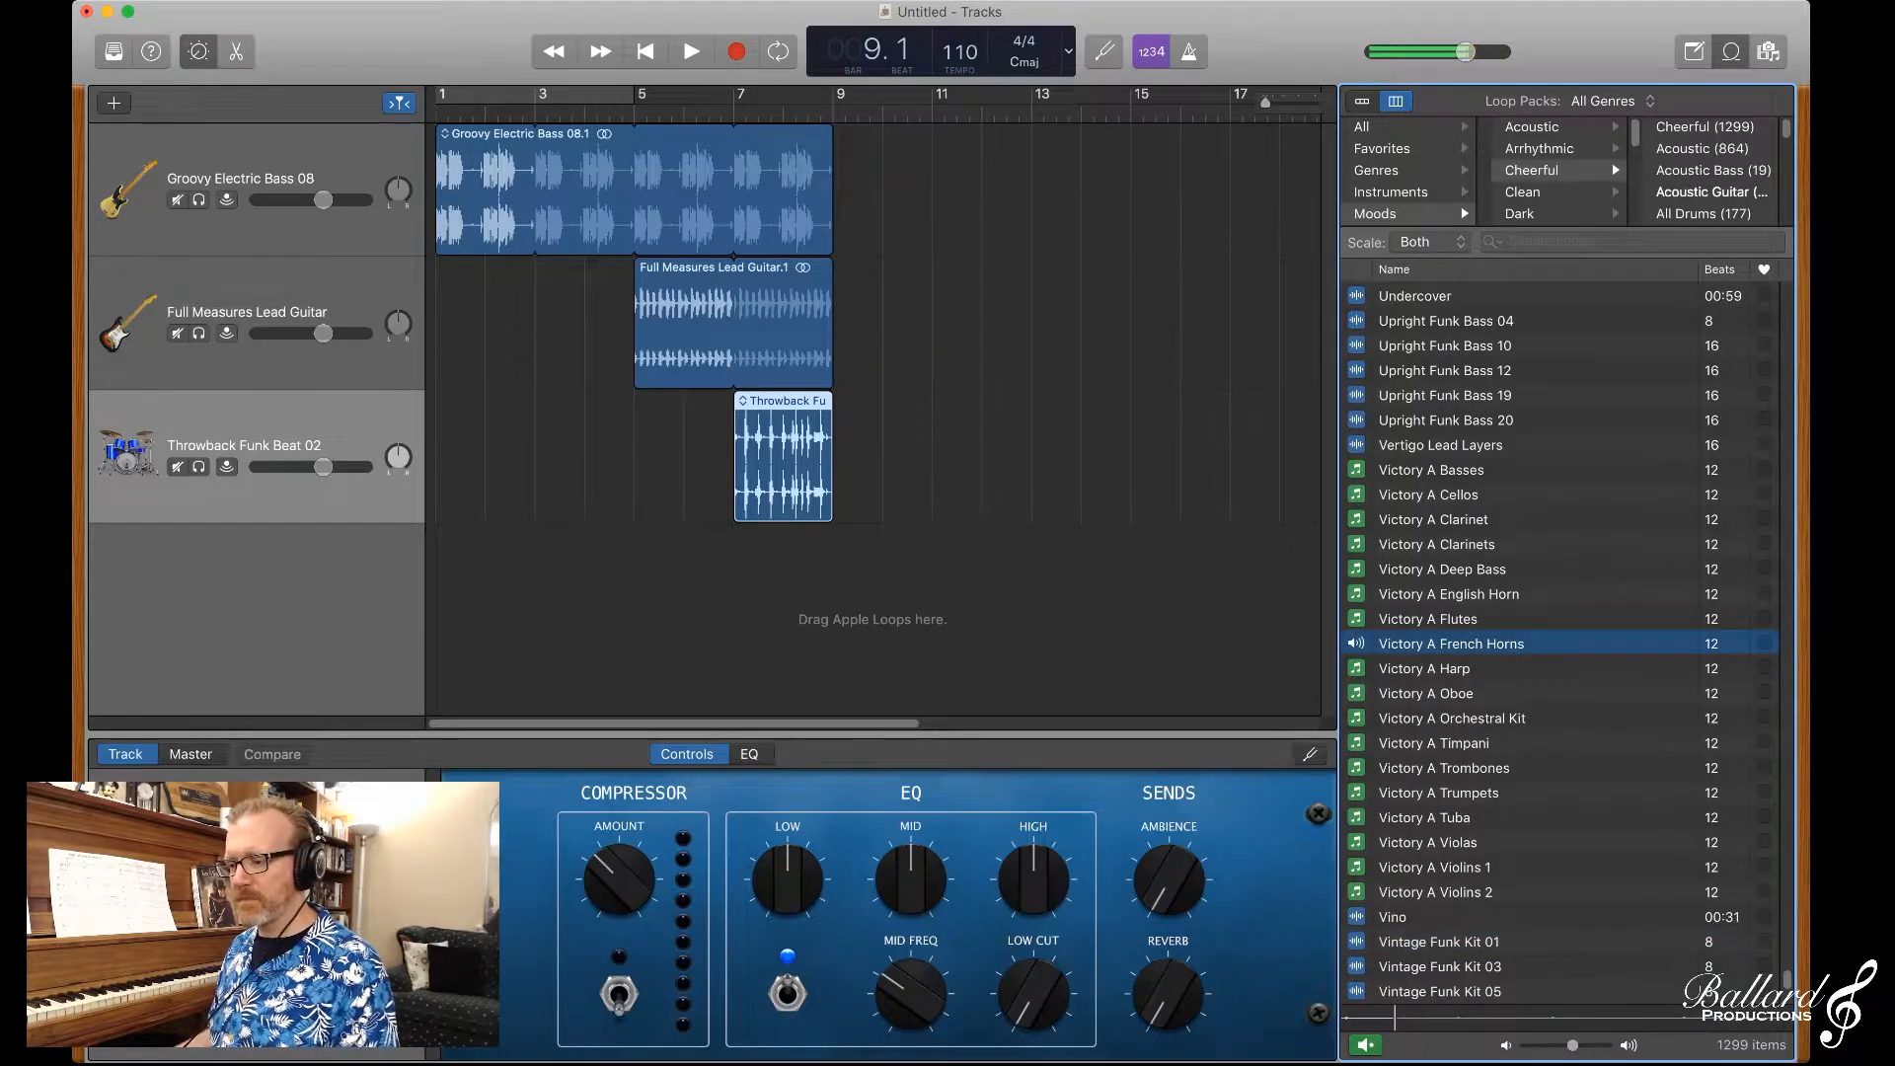
Step: Find the Southern Rock loops among the Cheerful results and preview Southern Rock Bass 01 and Southern Rock Guitar 01
scroll(1560, 641, "up", 3)
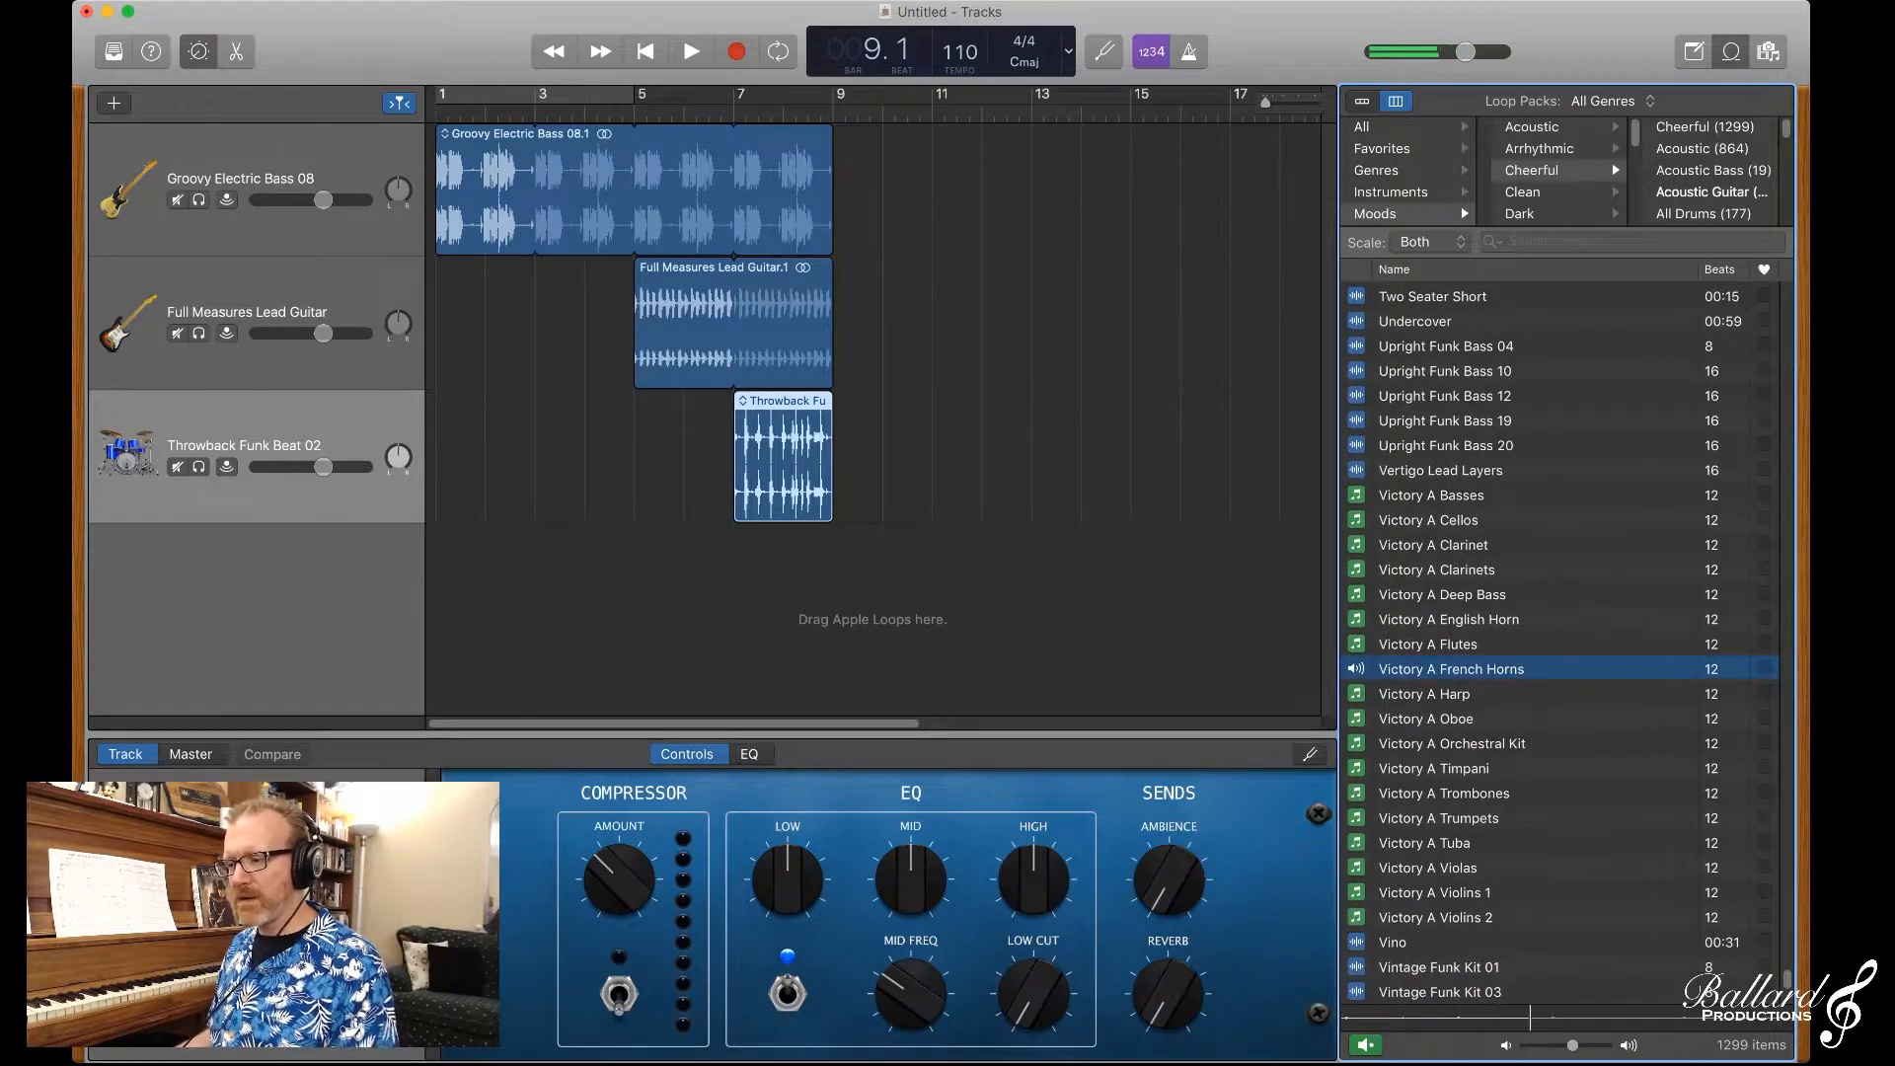
scroll(1559, 642, "up", 12)
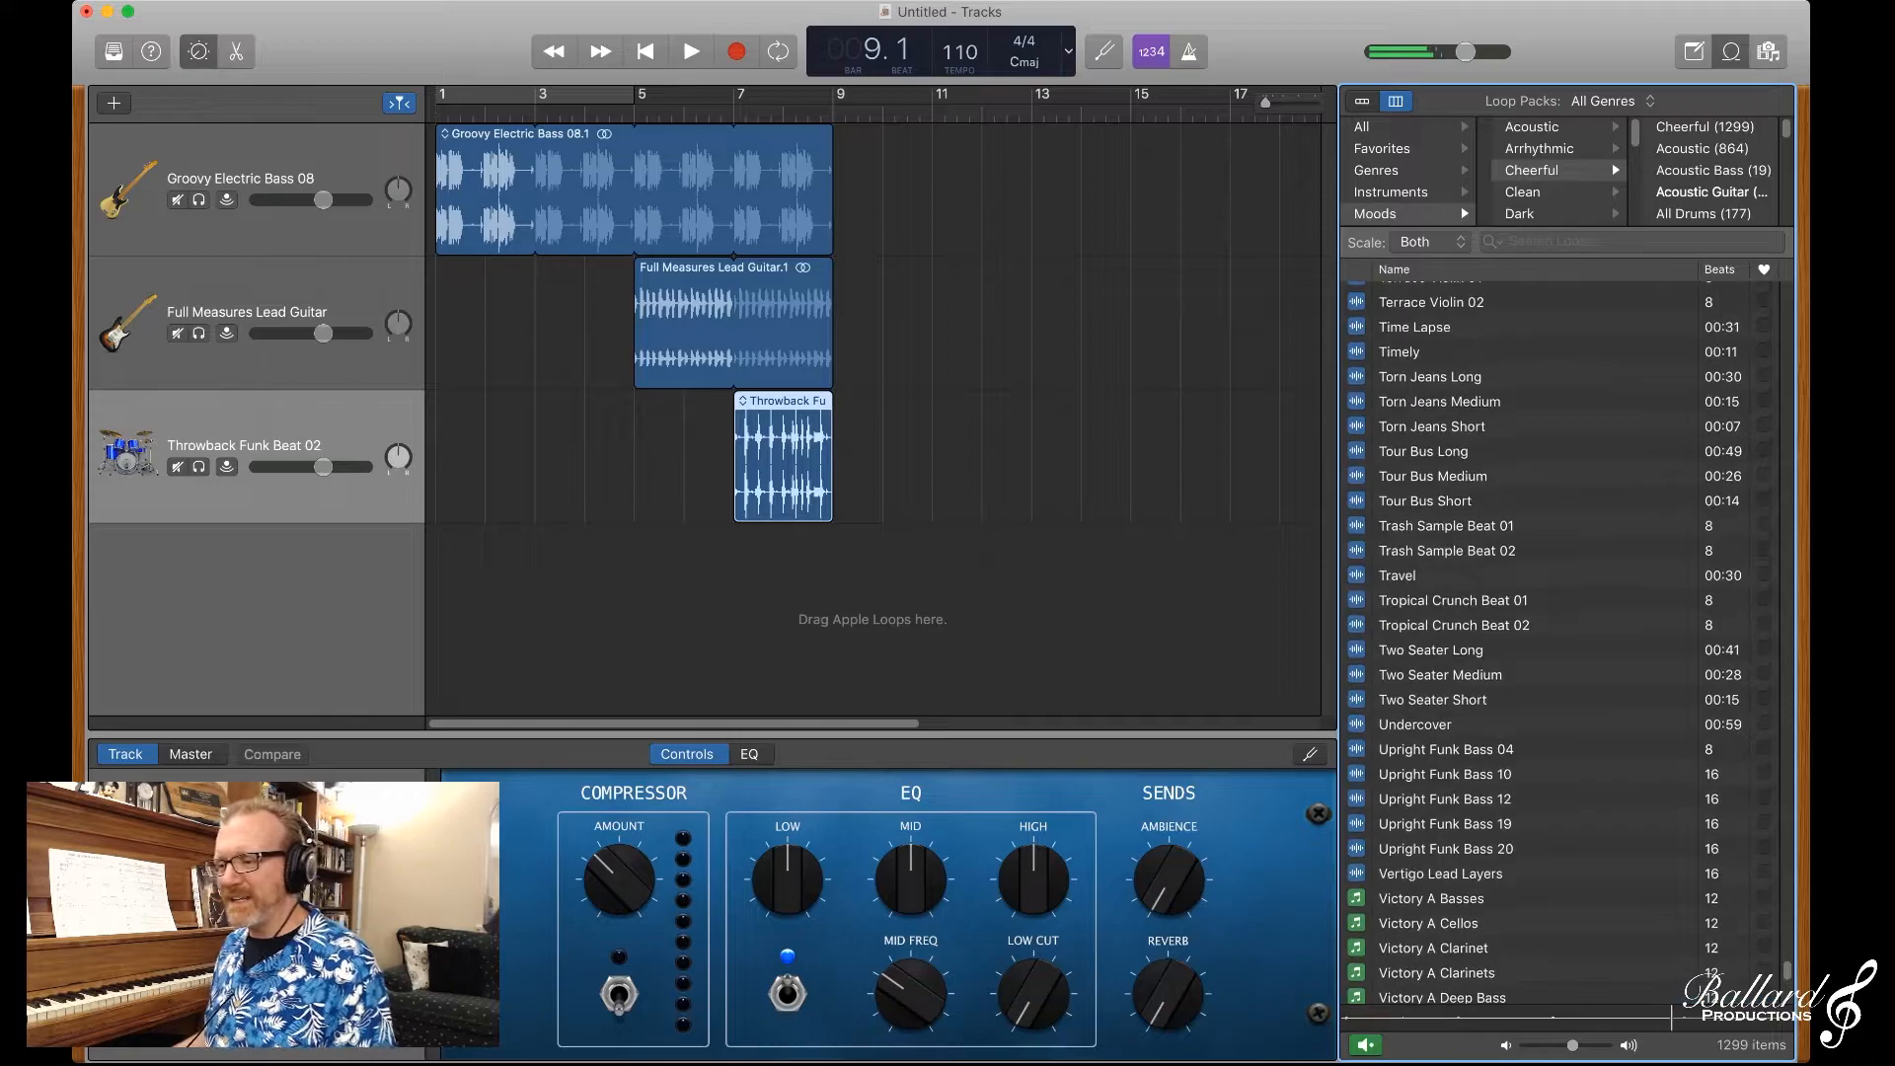
scroll(1560, 642, "up", 20)
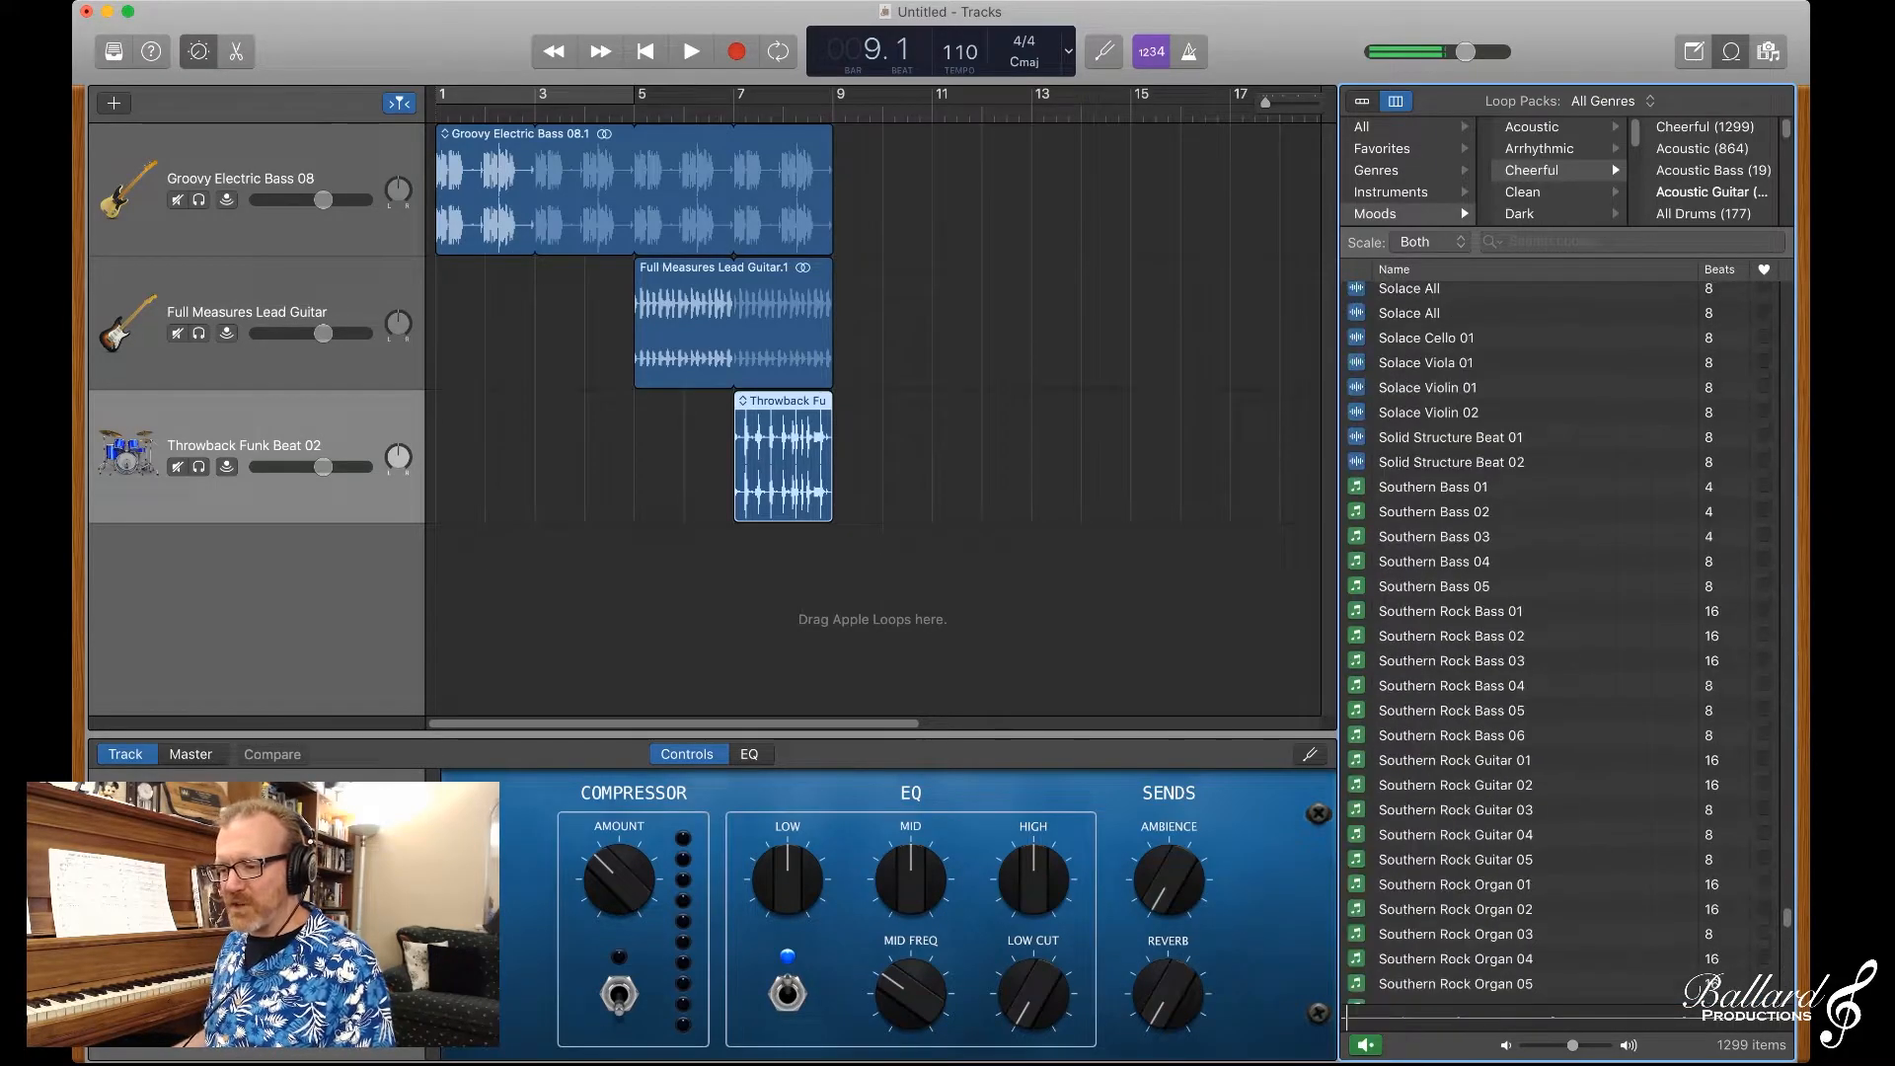
scroll(1560, 641, "down", 8)
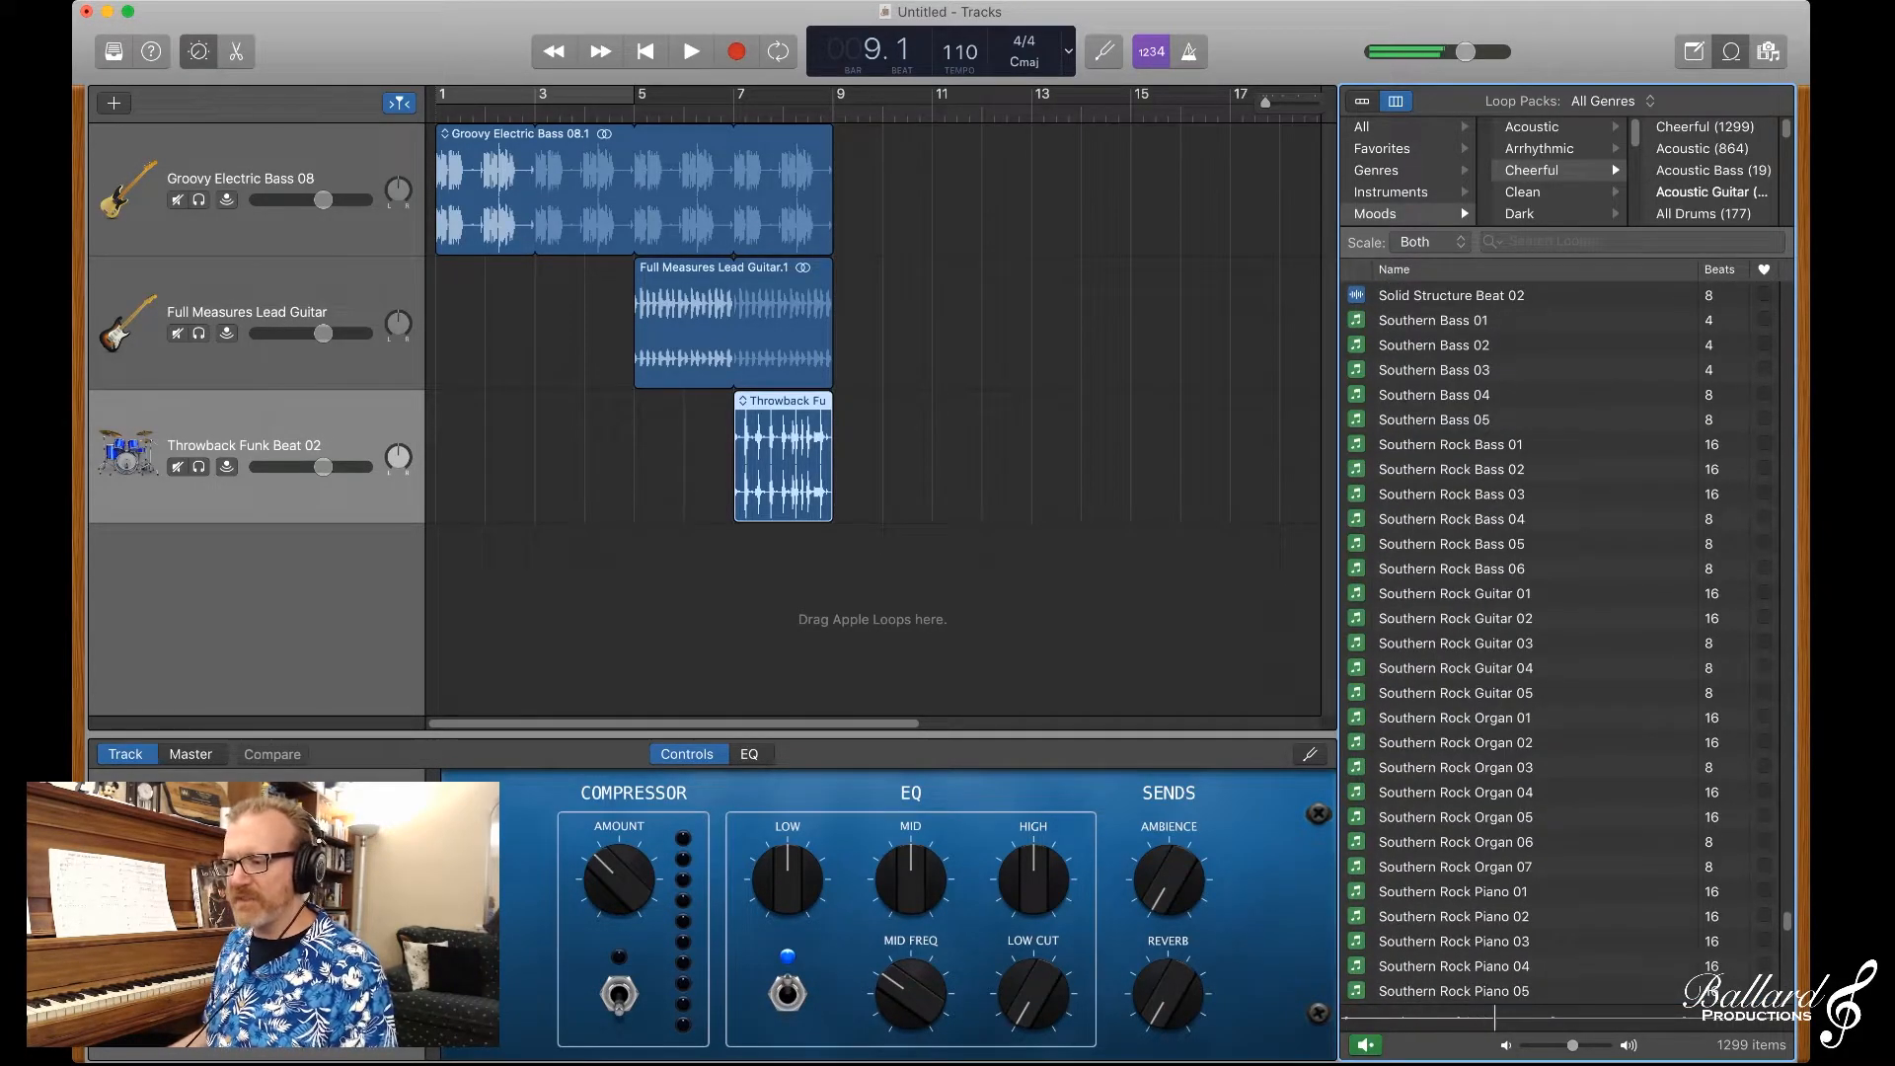
left_click(1450, 446)
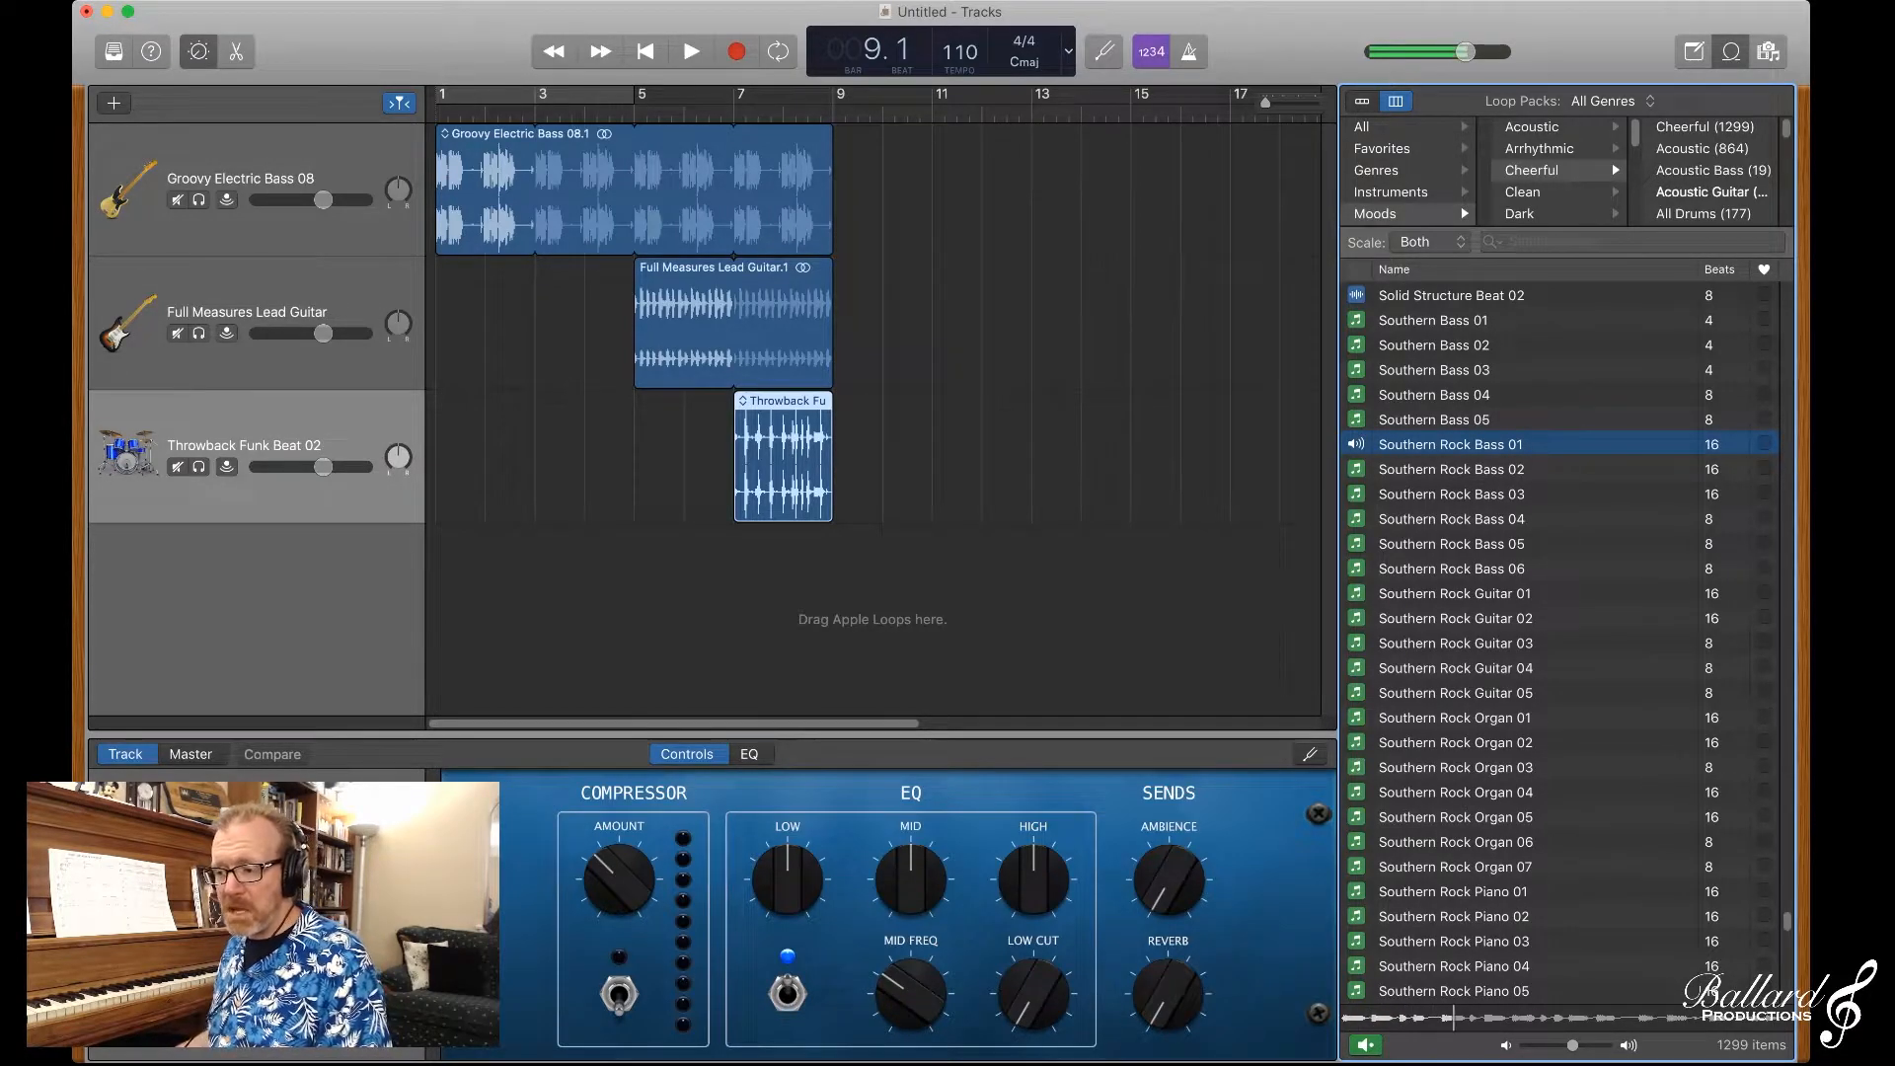
left_click(1455, 593)
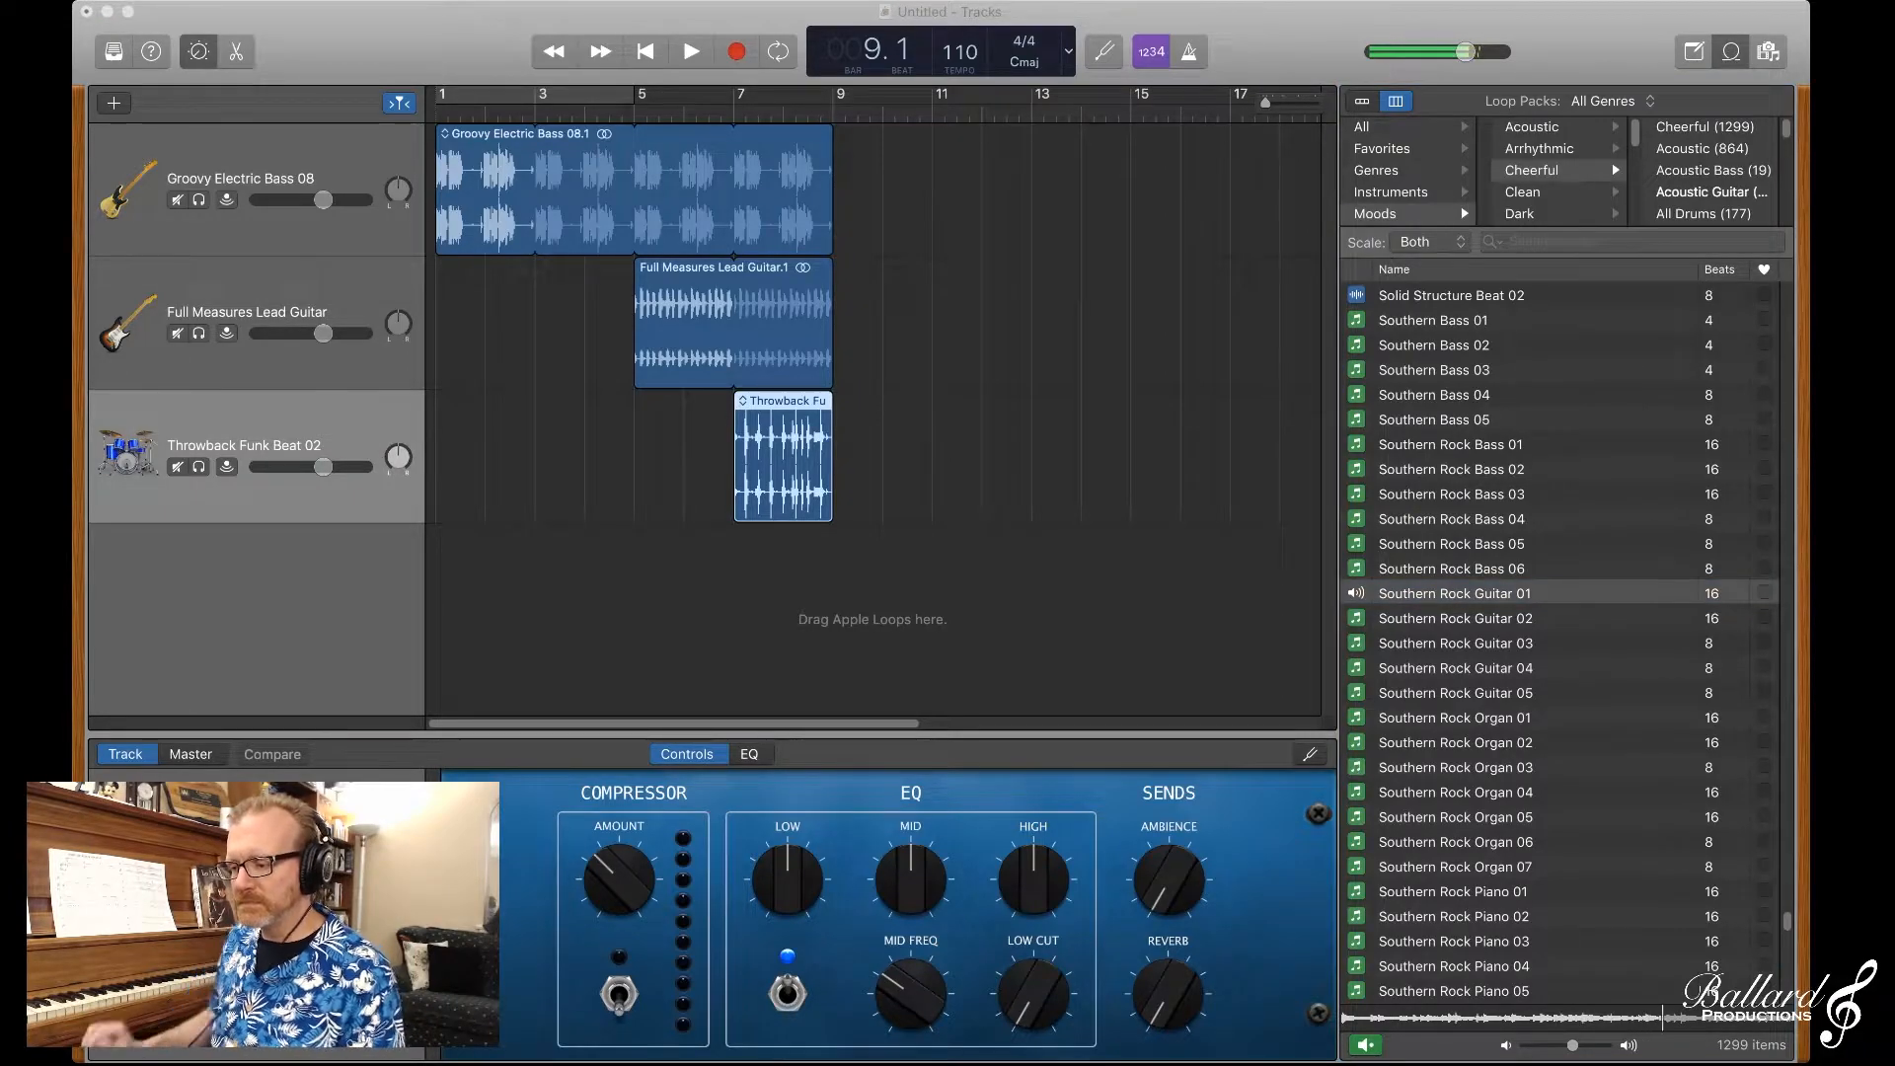
key("super+Tab")
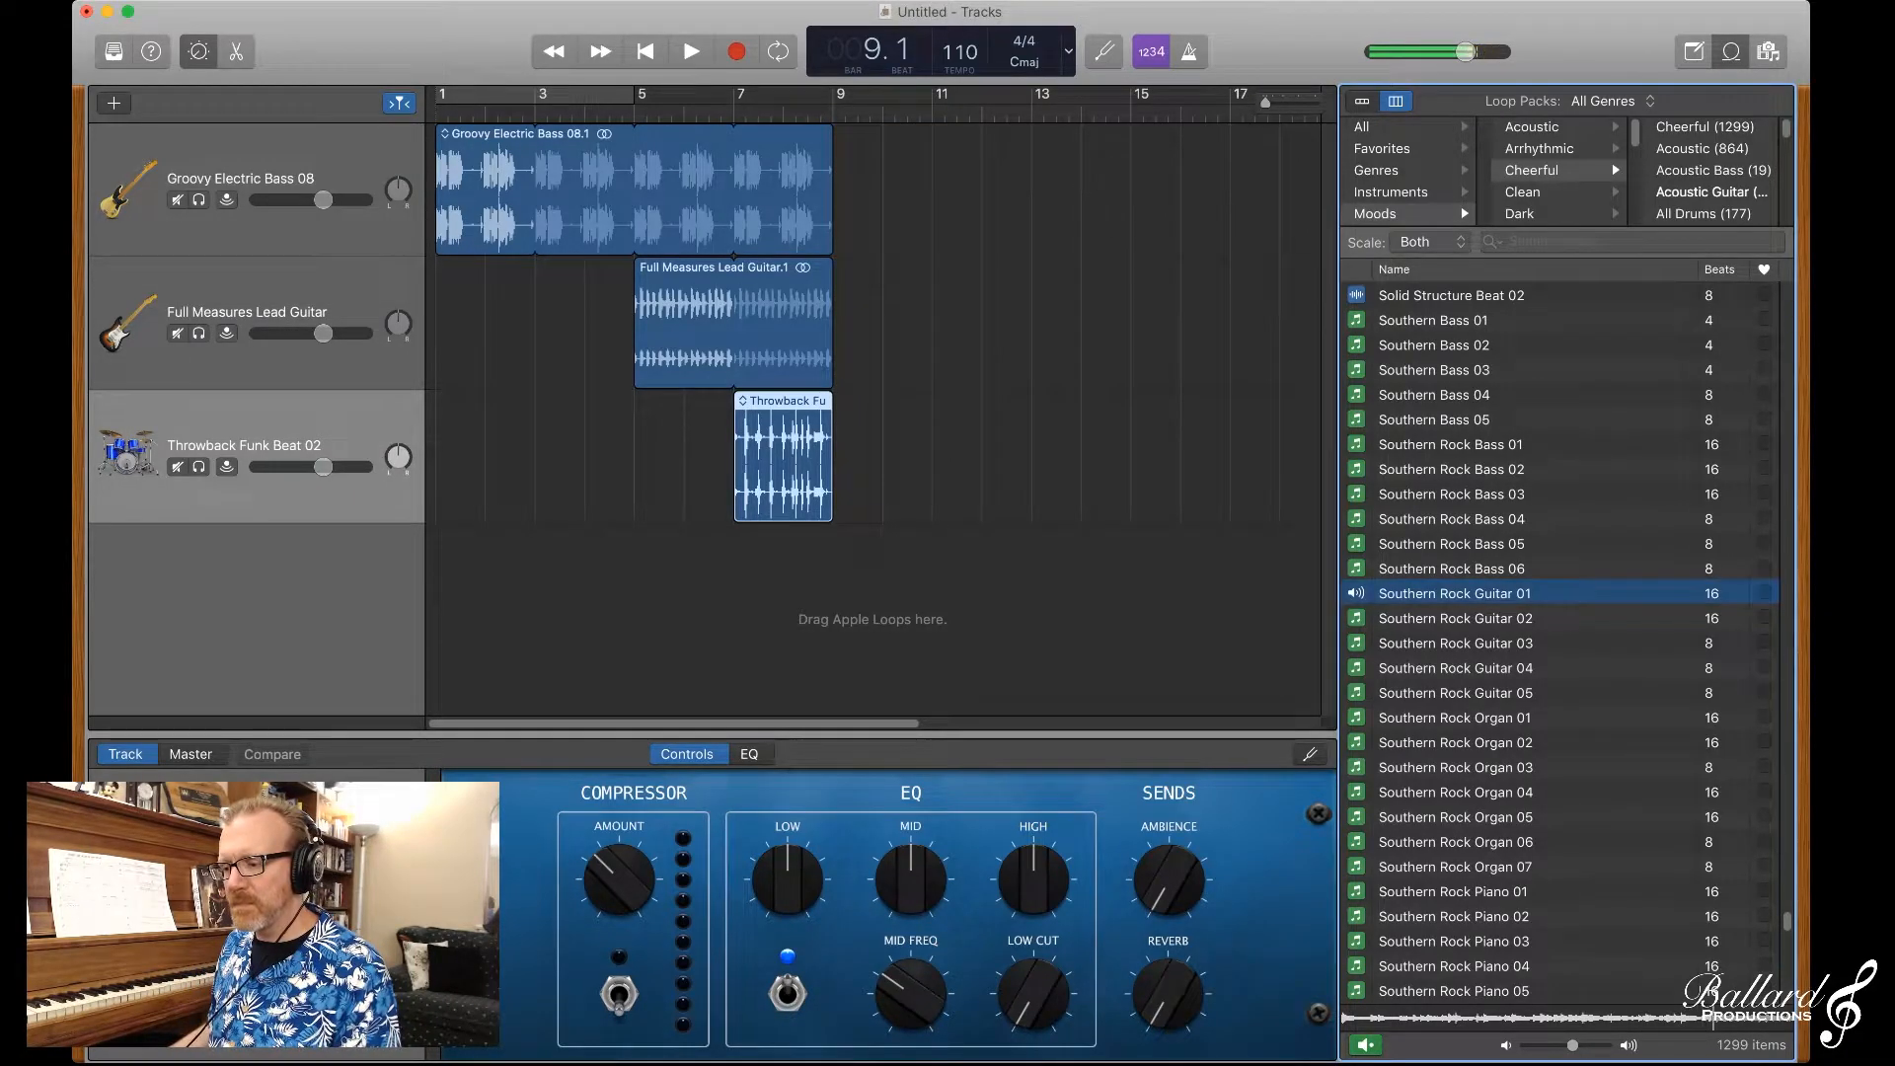
key("space")
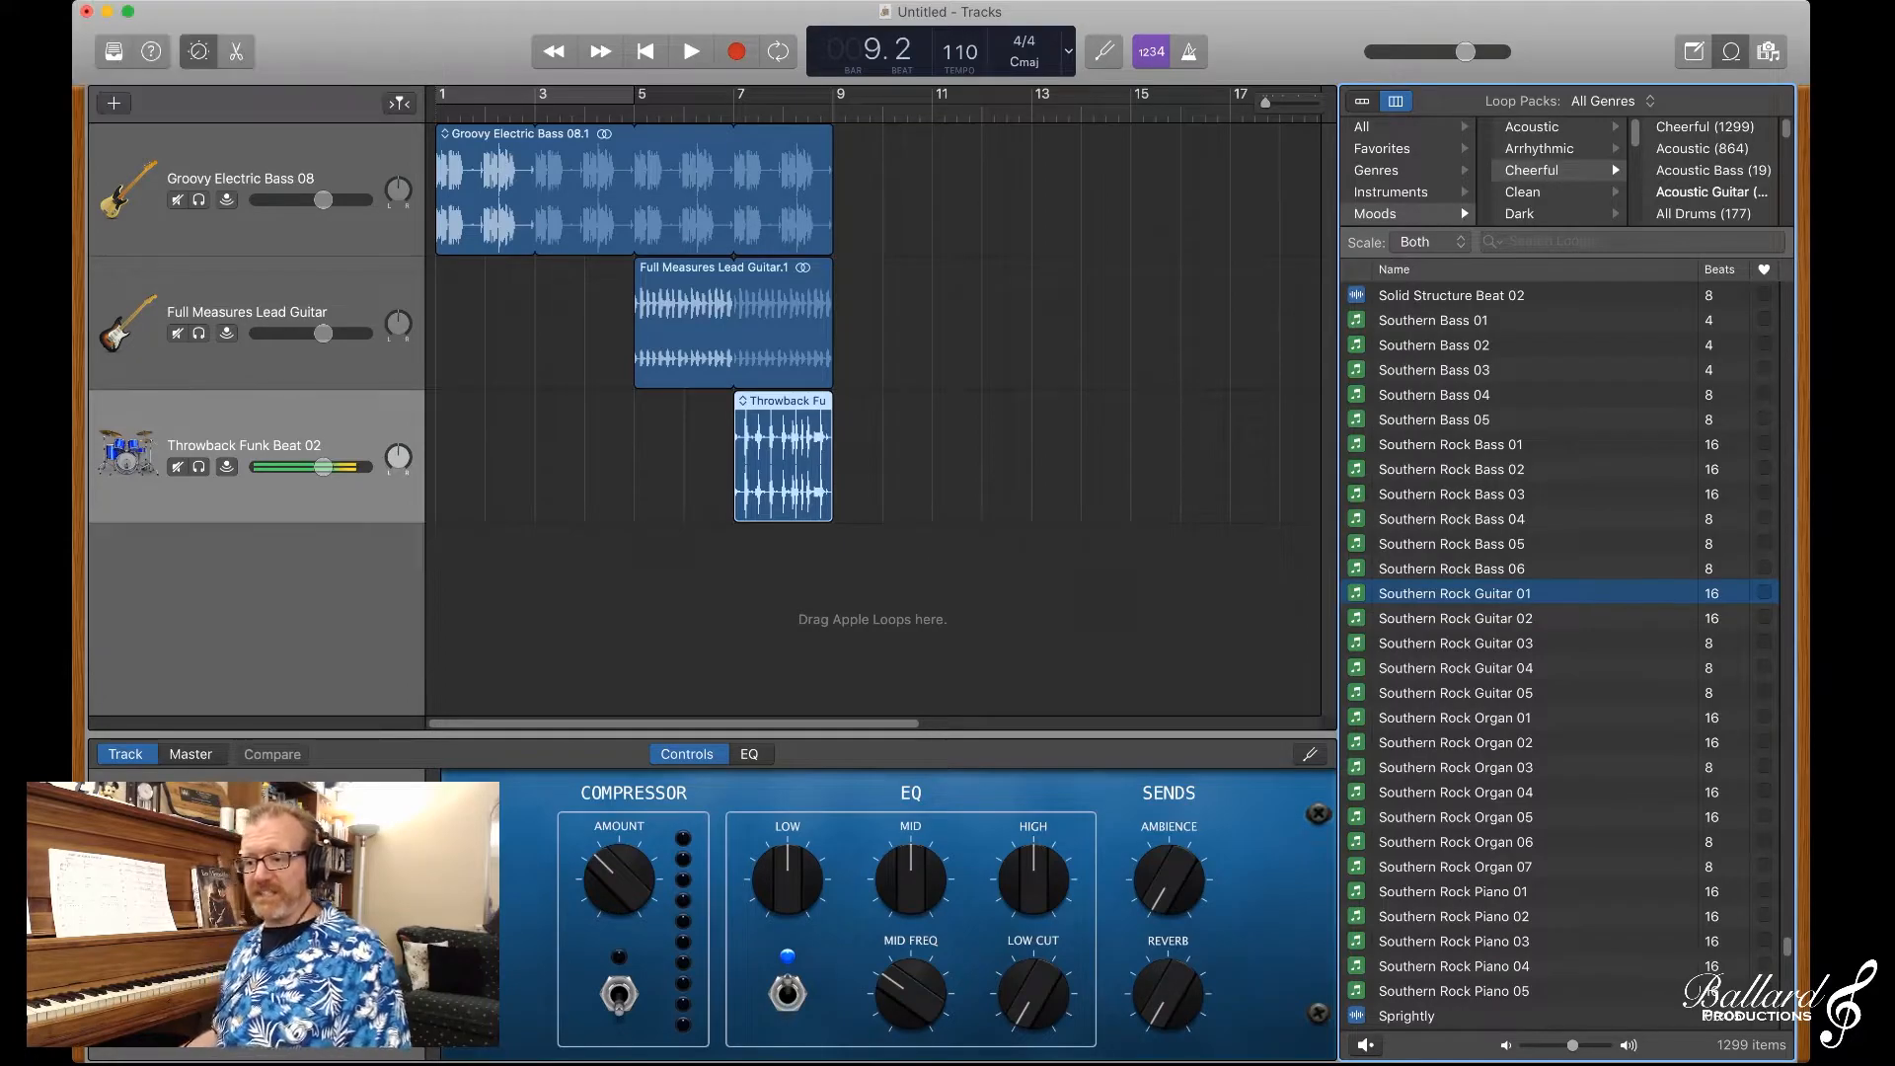
Step: Place the Southern Rock Guitar 01 loop at bar 9 on a new track and play the arrangement from bar 7
left_click_drag(1455, 593, 838, 592)
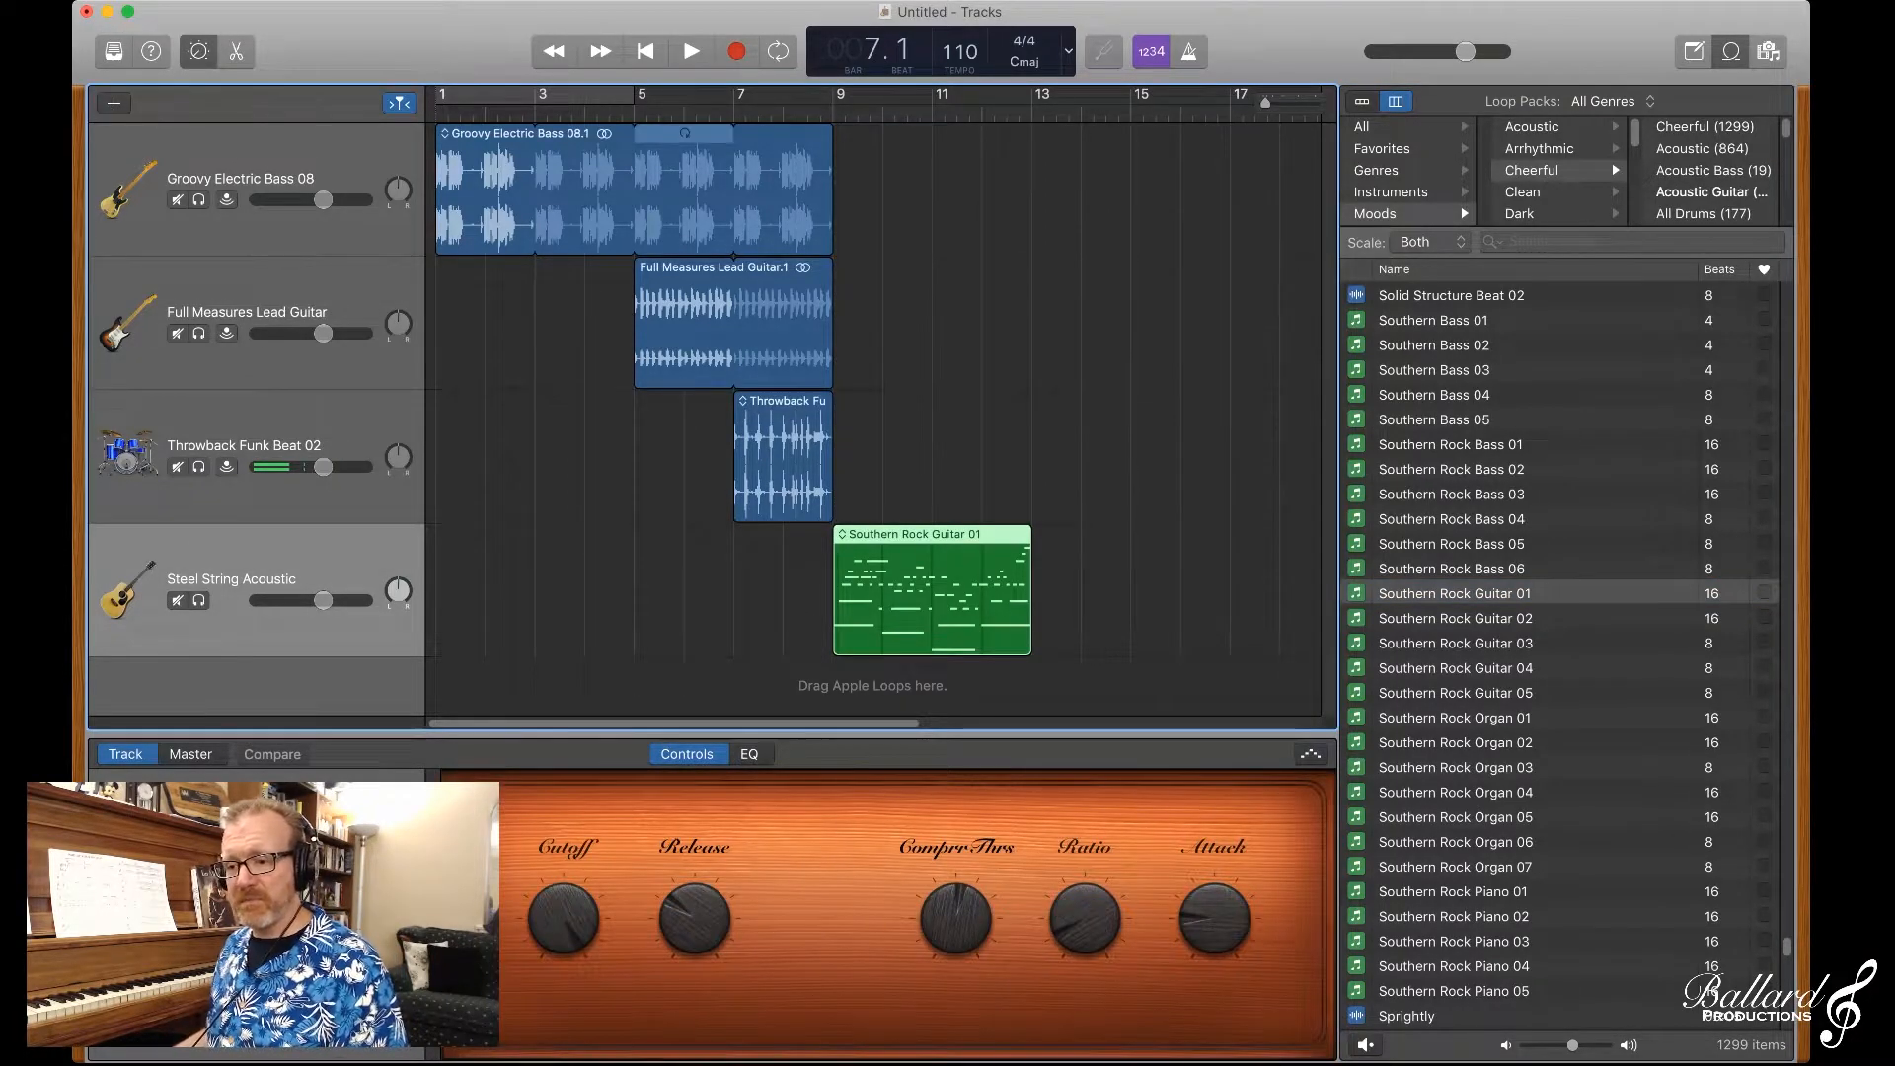
key("space")
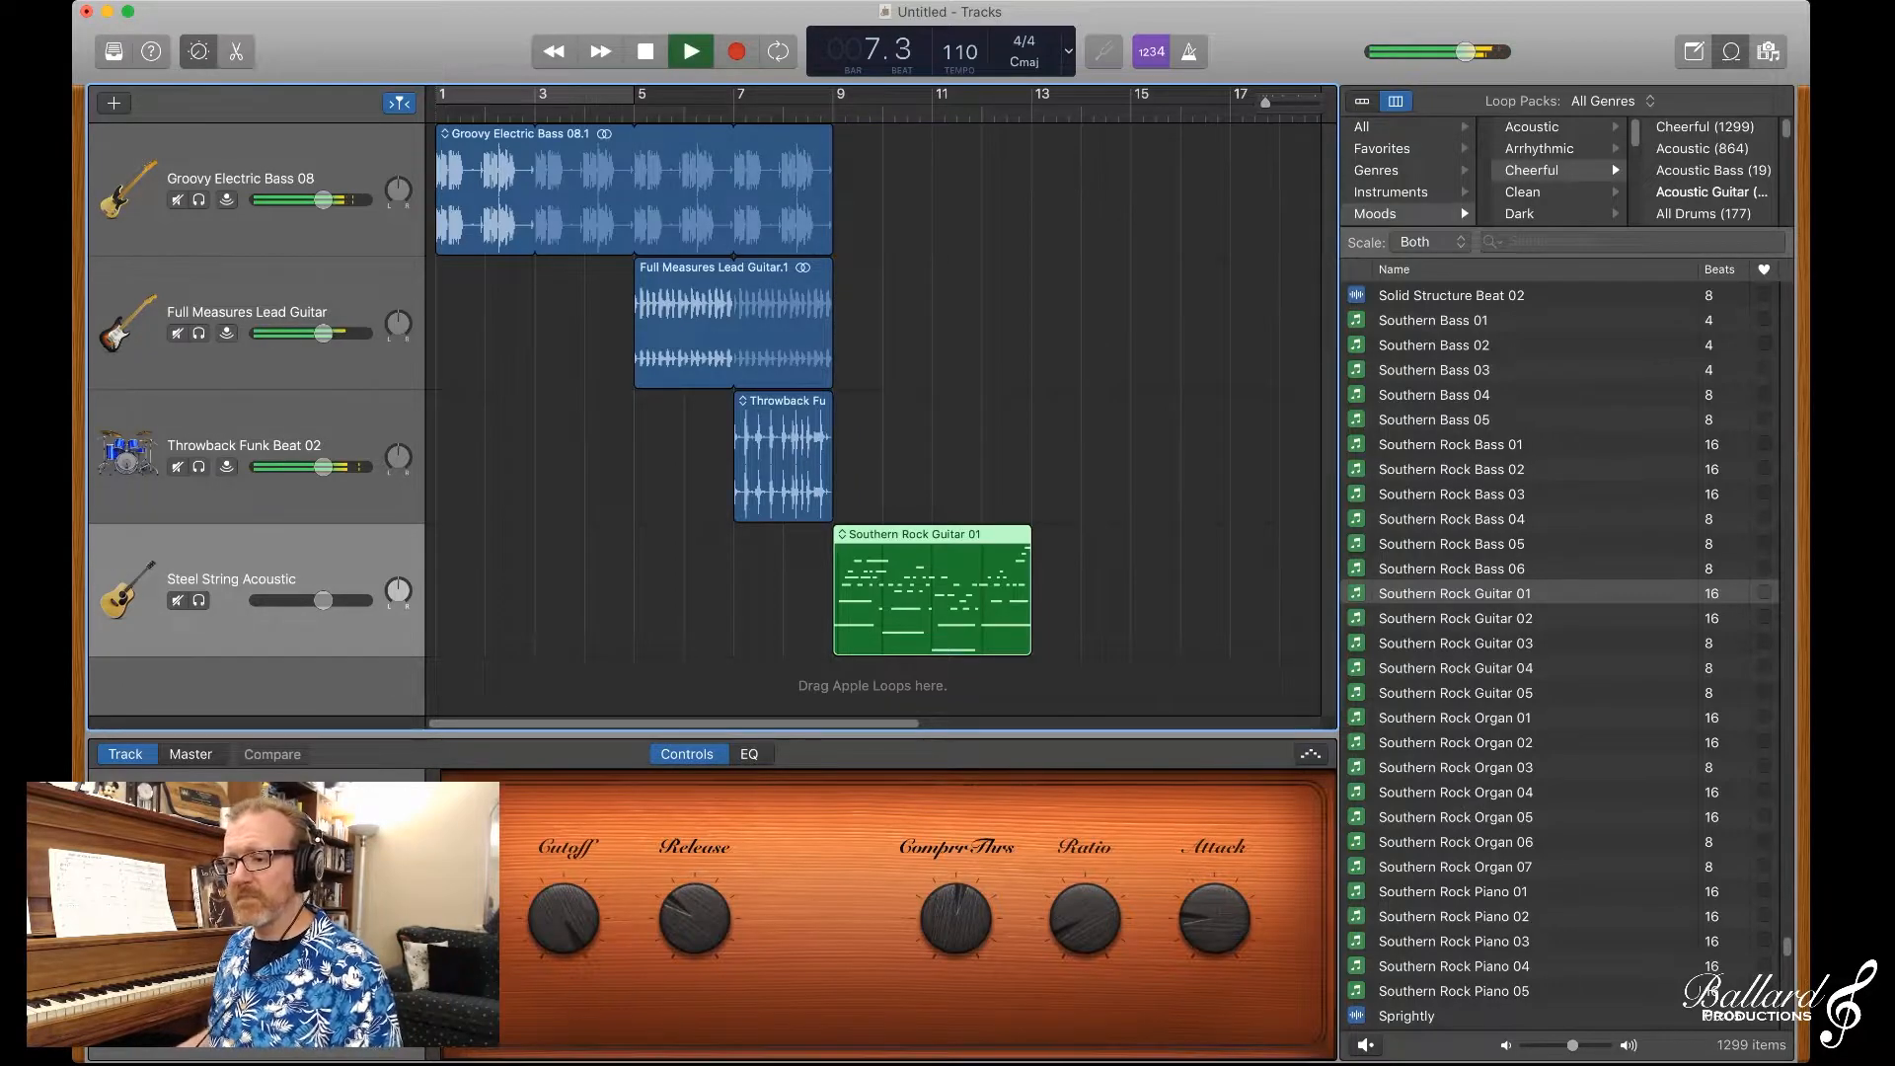
key("b")
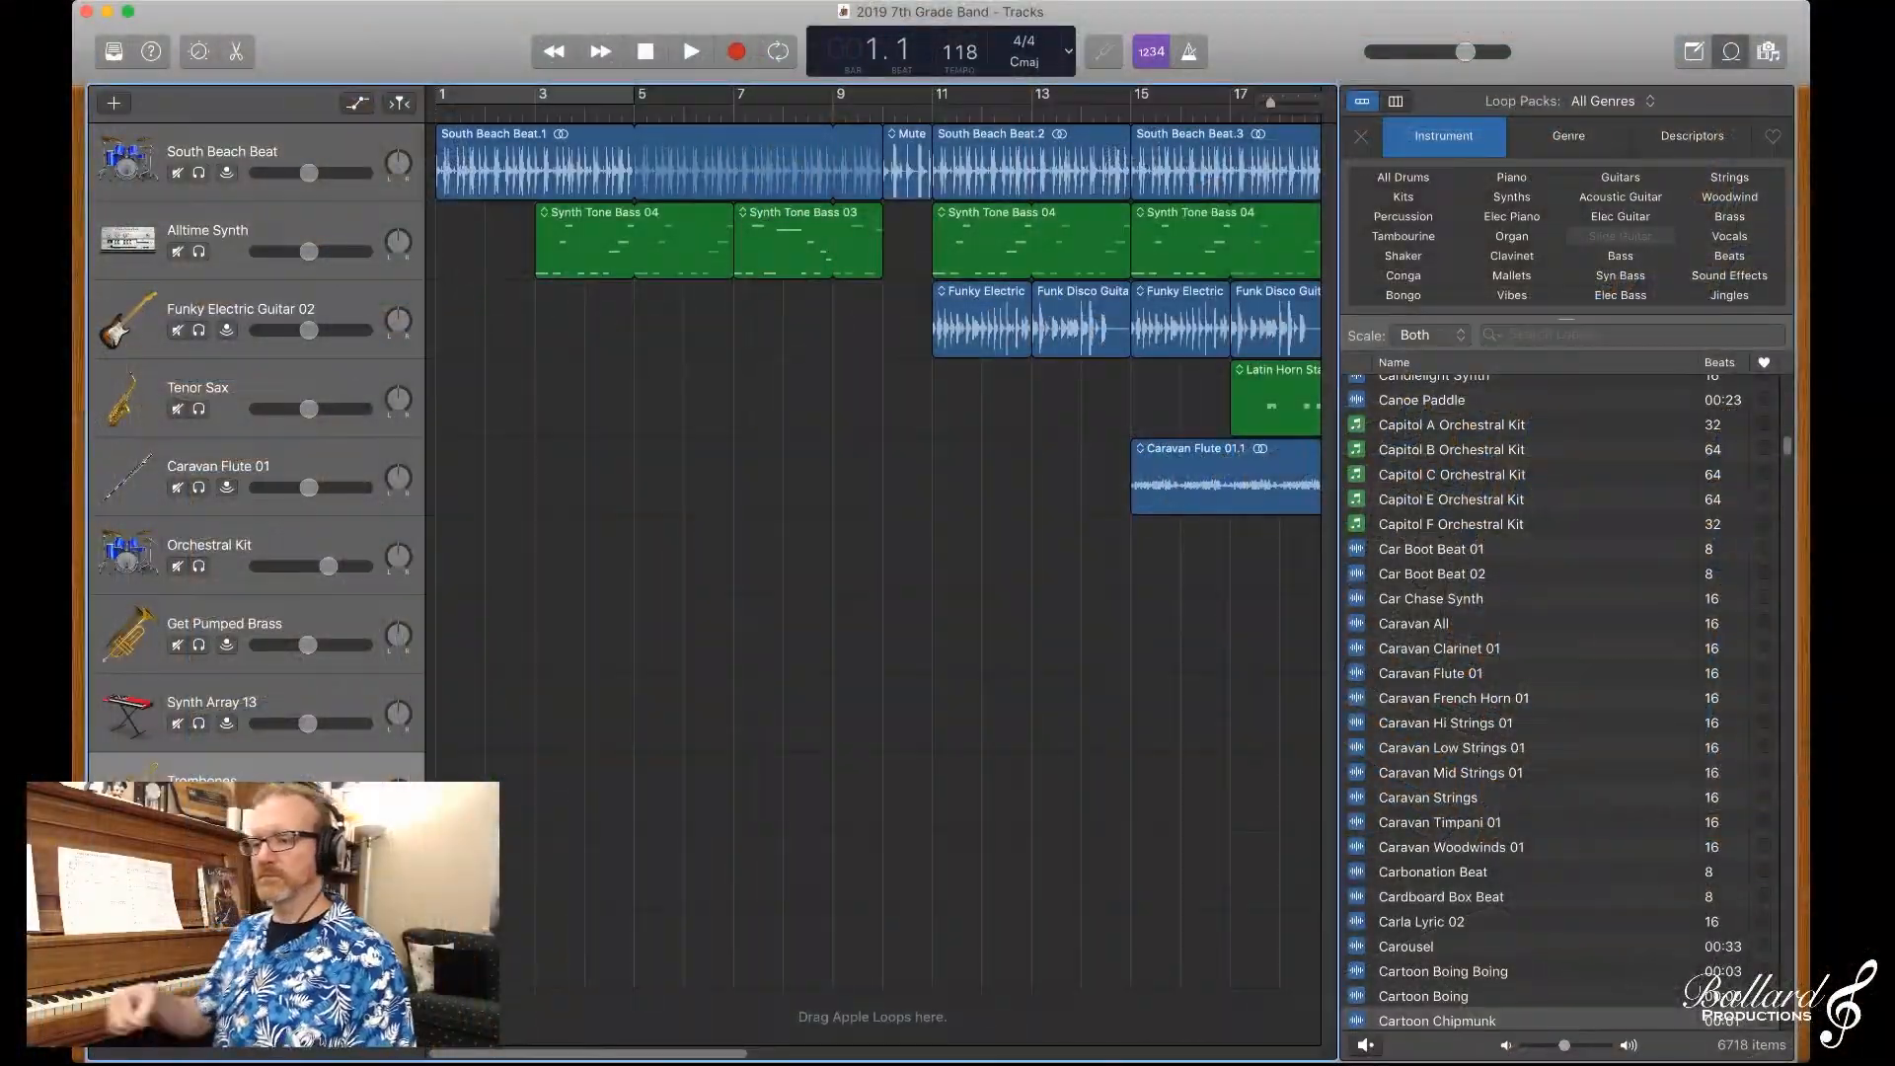
Step: Play the 2019 7th Grade Band project from bar 1 through to its closing effect near bar 49
key("space")
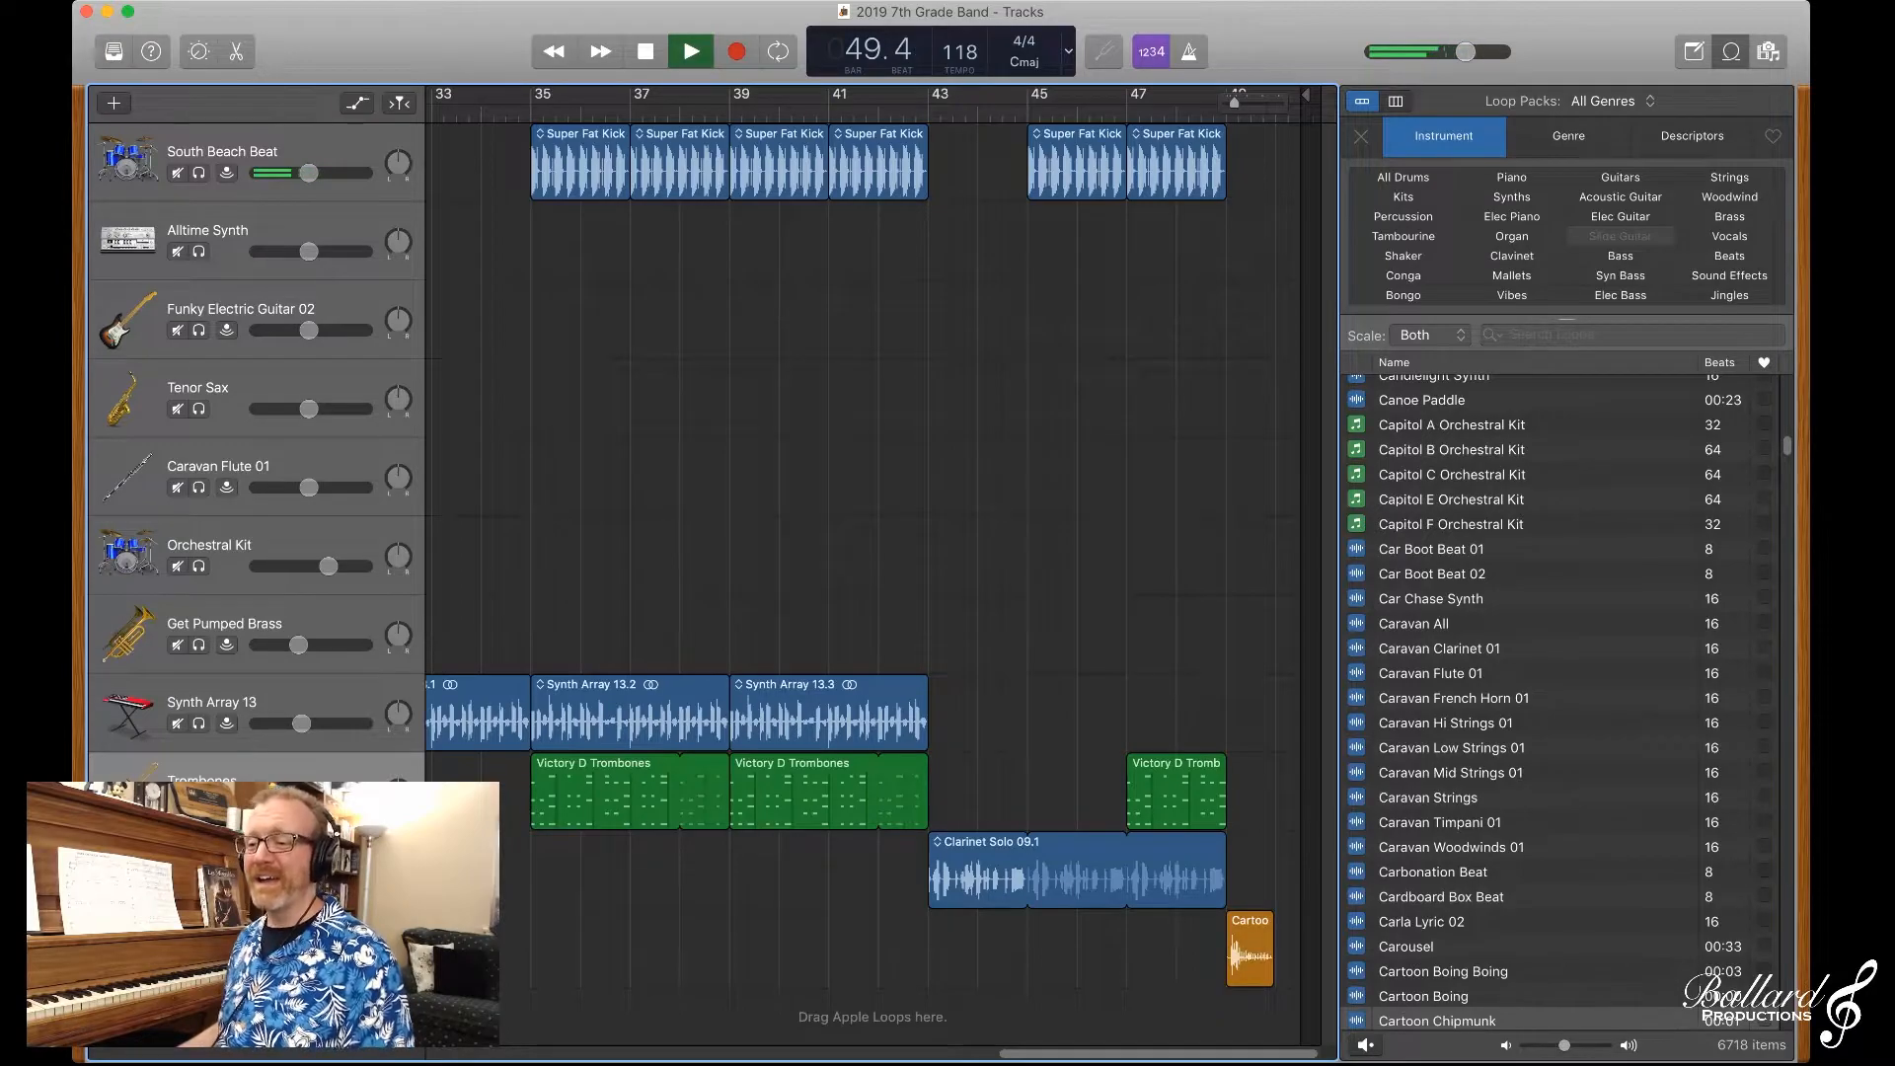
key("space")
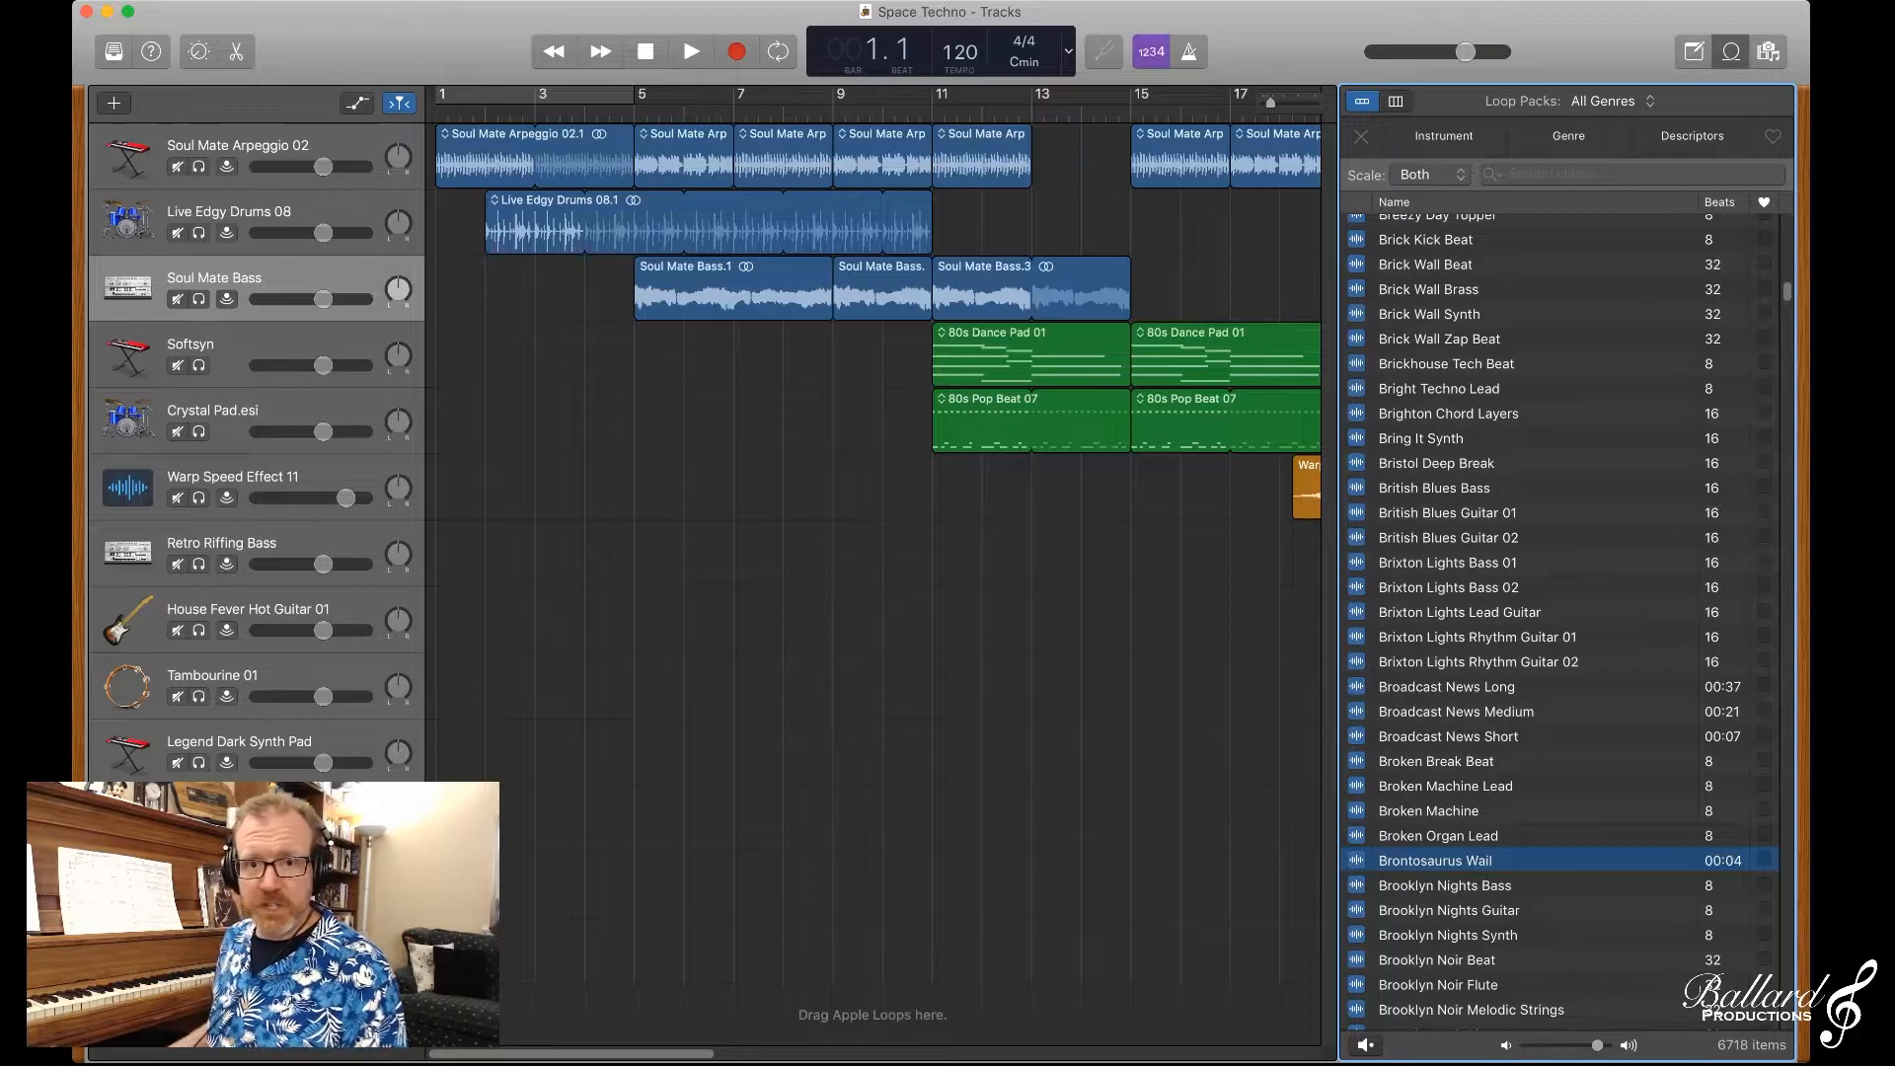
Step: In the Space Techno project, filter the loops by the Orchestral genre and preview Kingdom Church Organ 01
left_click(1569, 136)
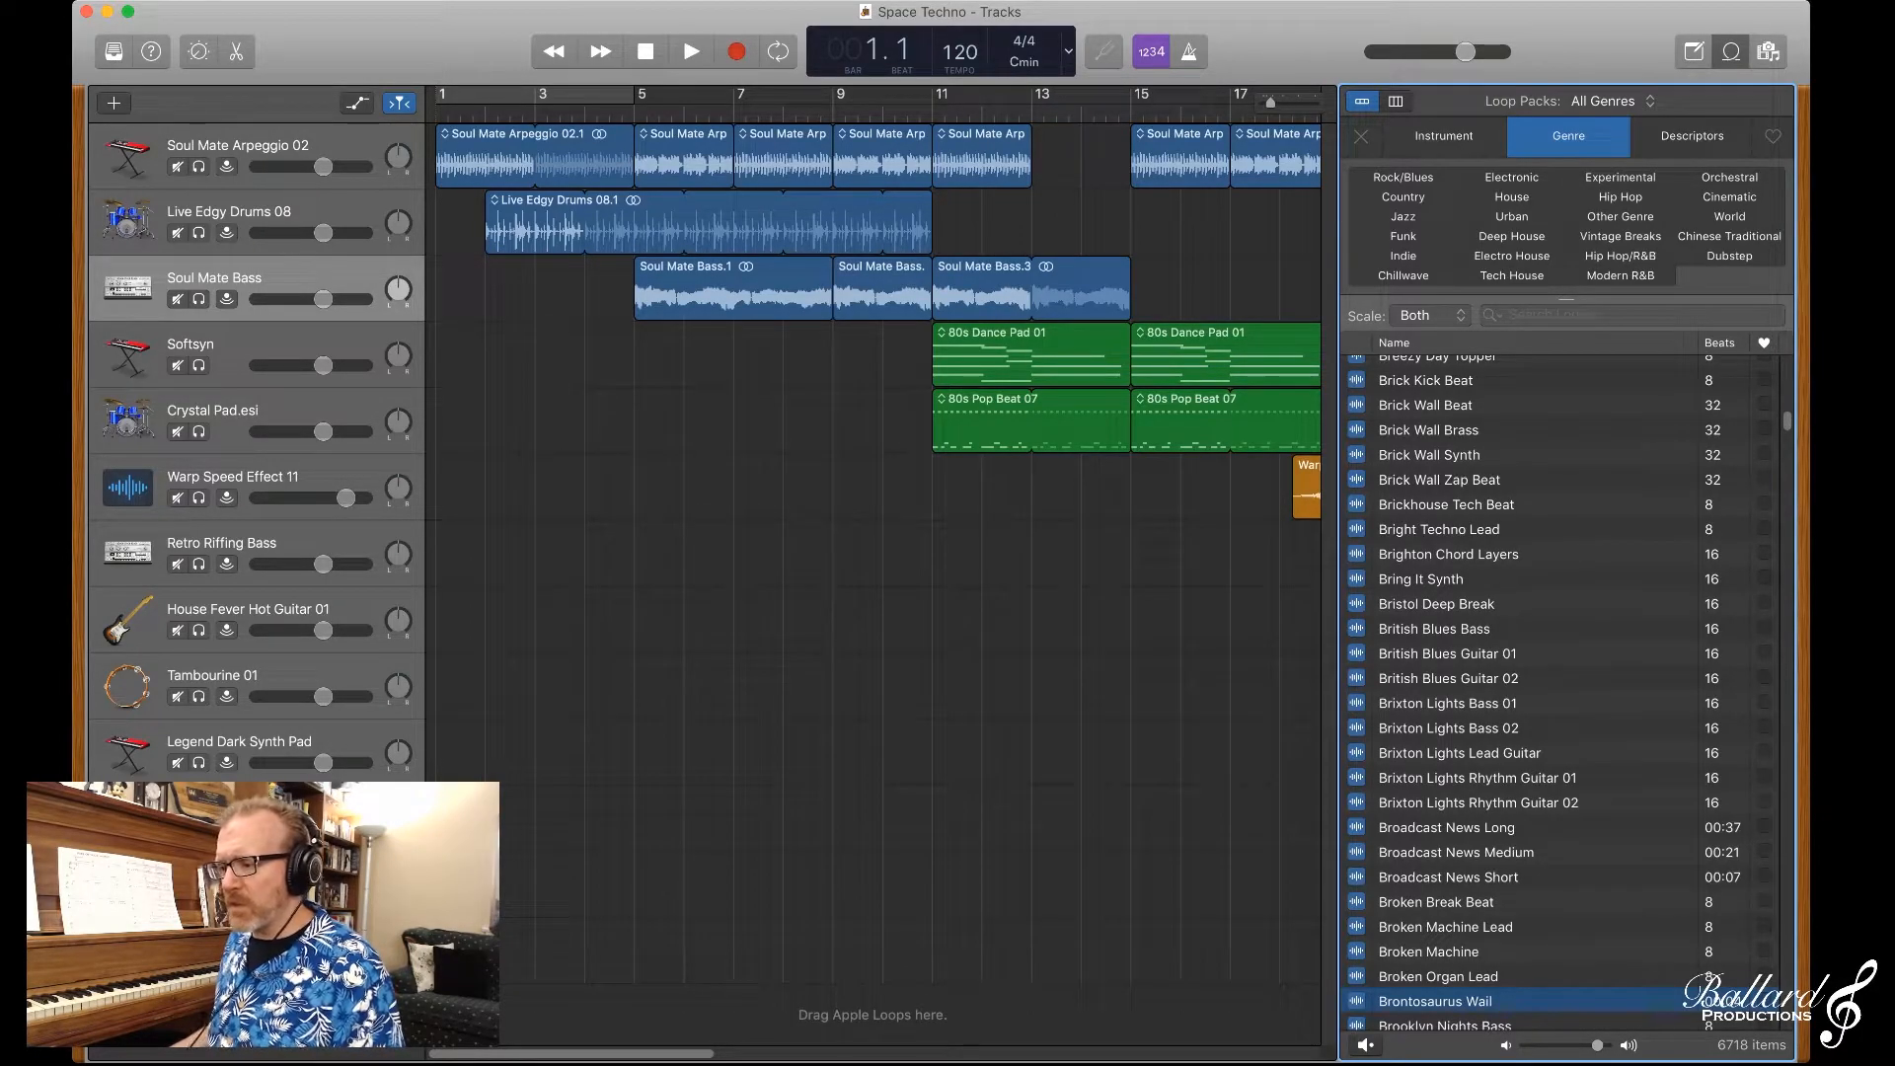
left_click(1729, 177)
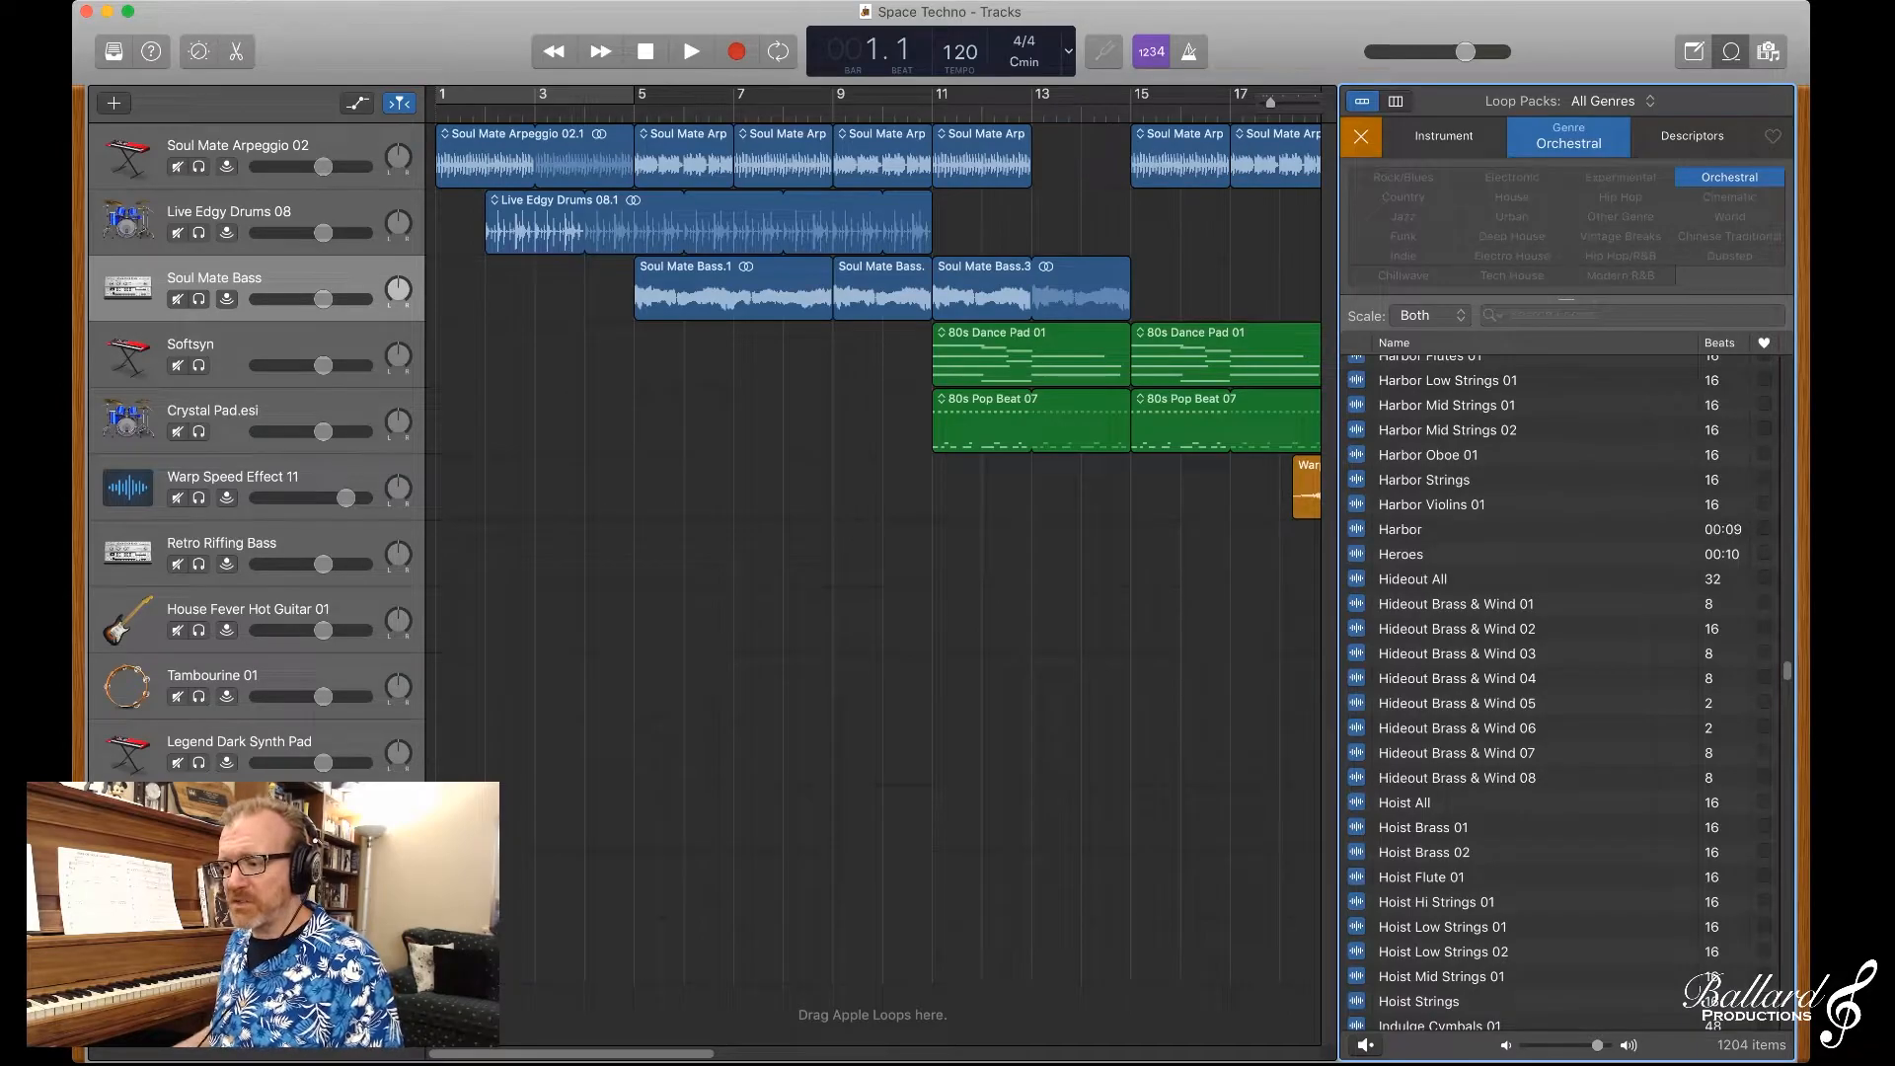
scroll(1545, 691, "down", 3)
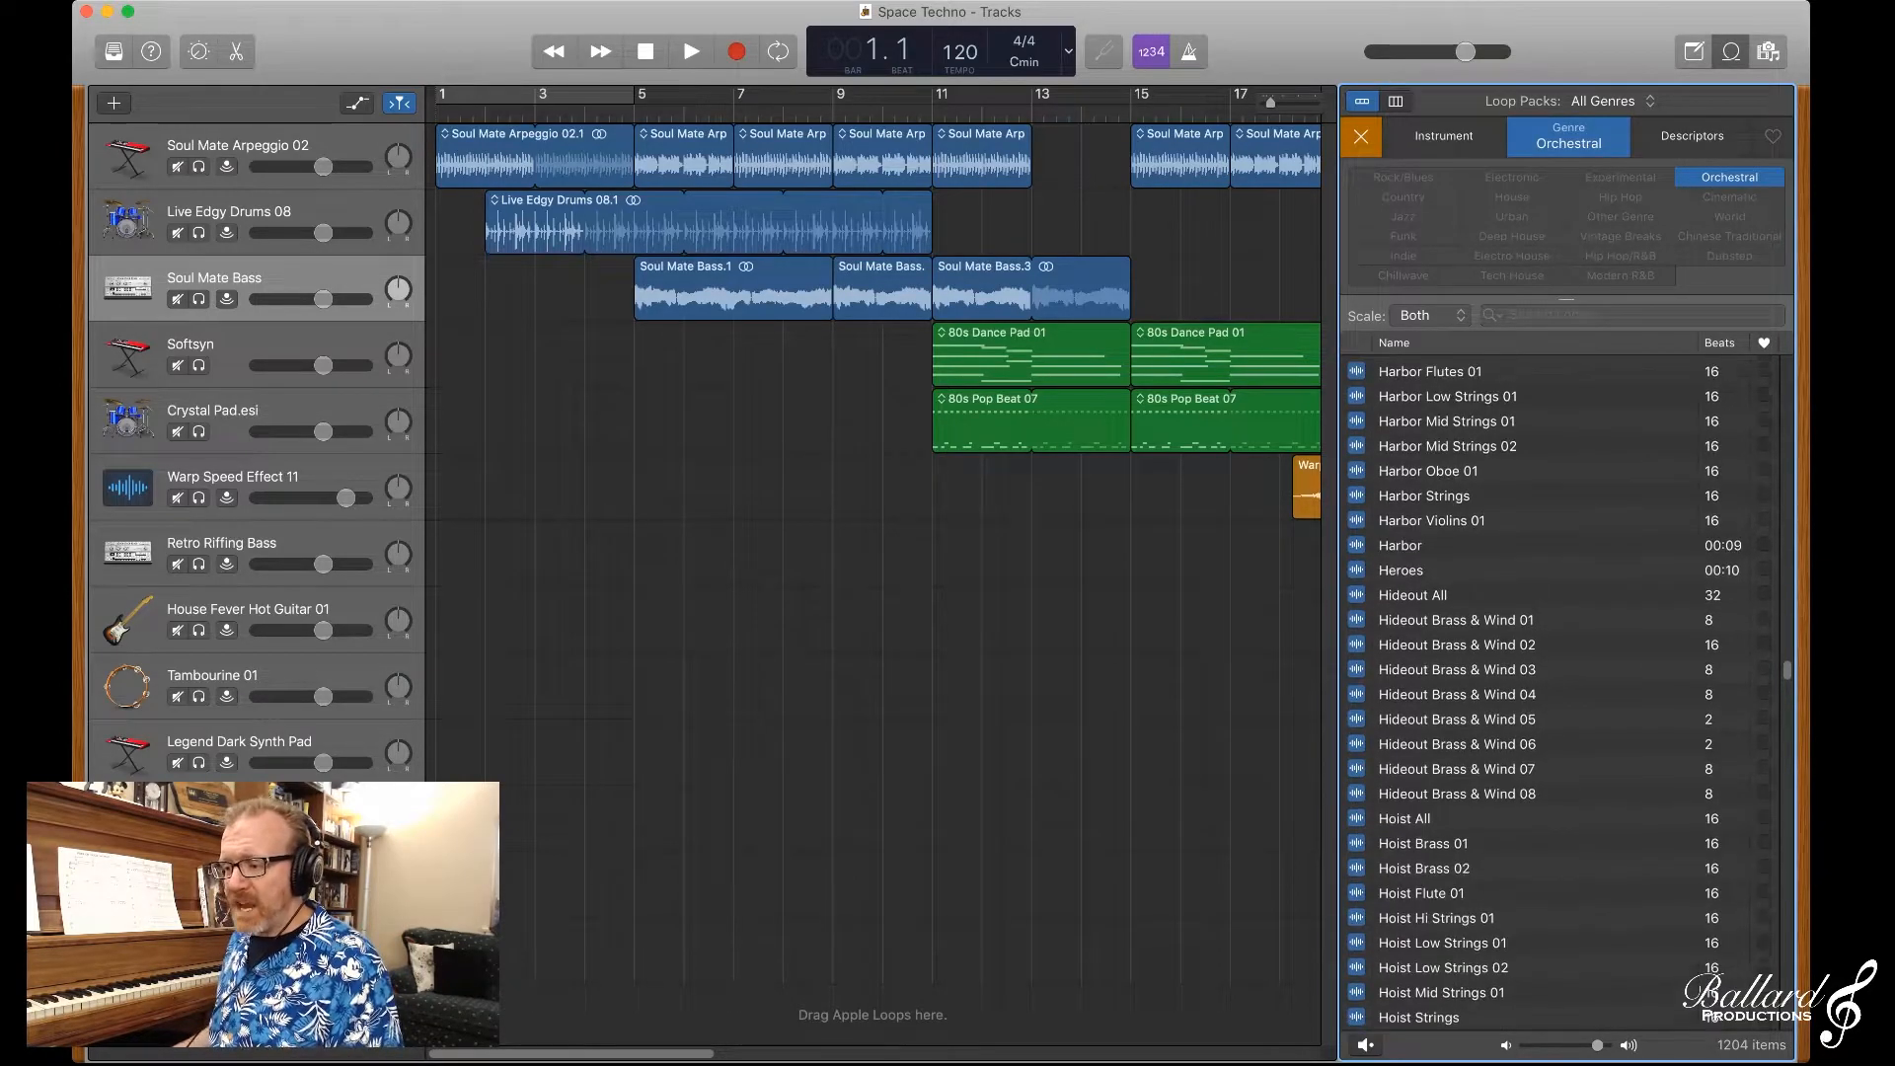
scroll(1545, 691, "down", 4)
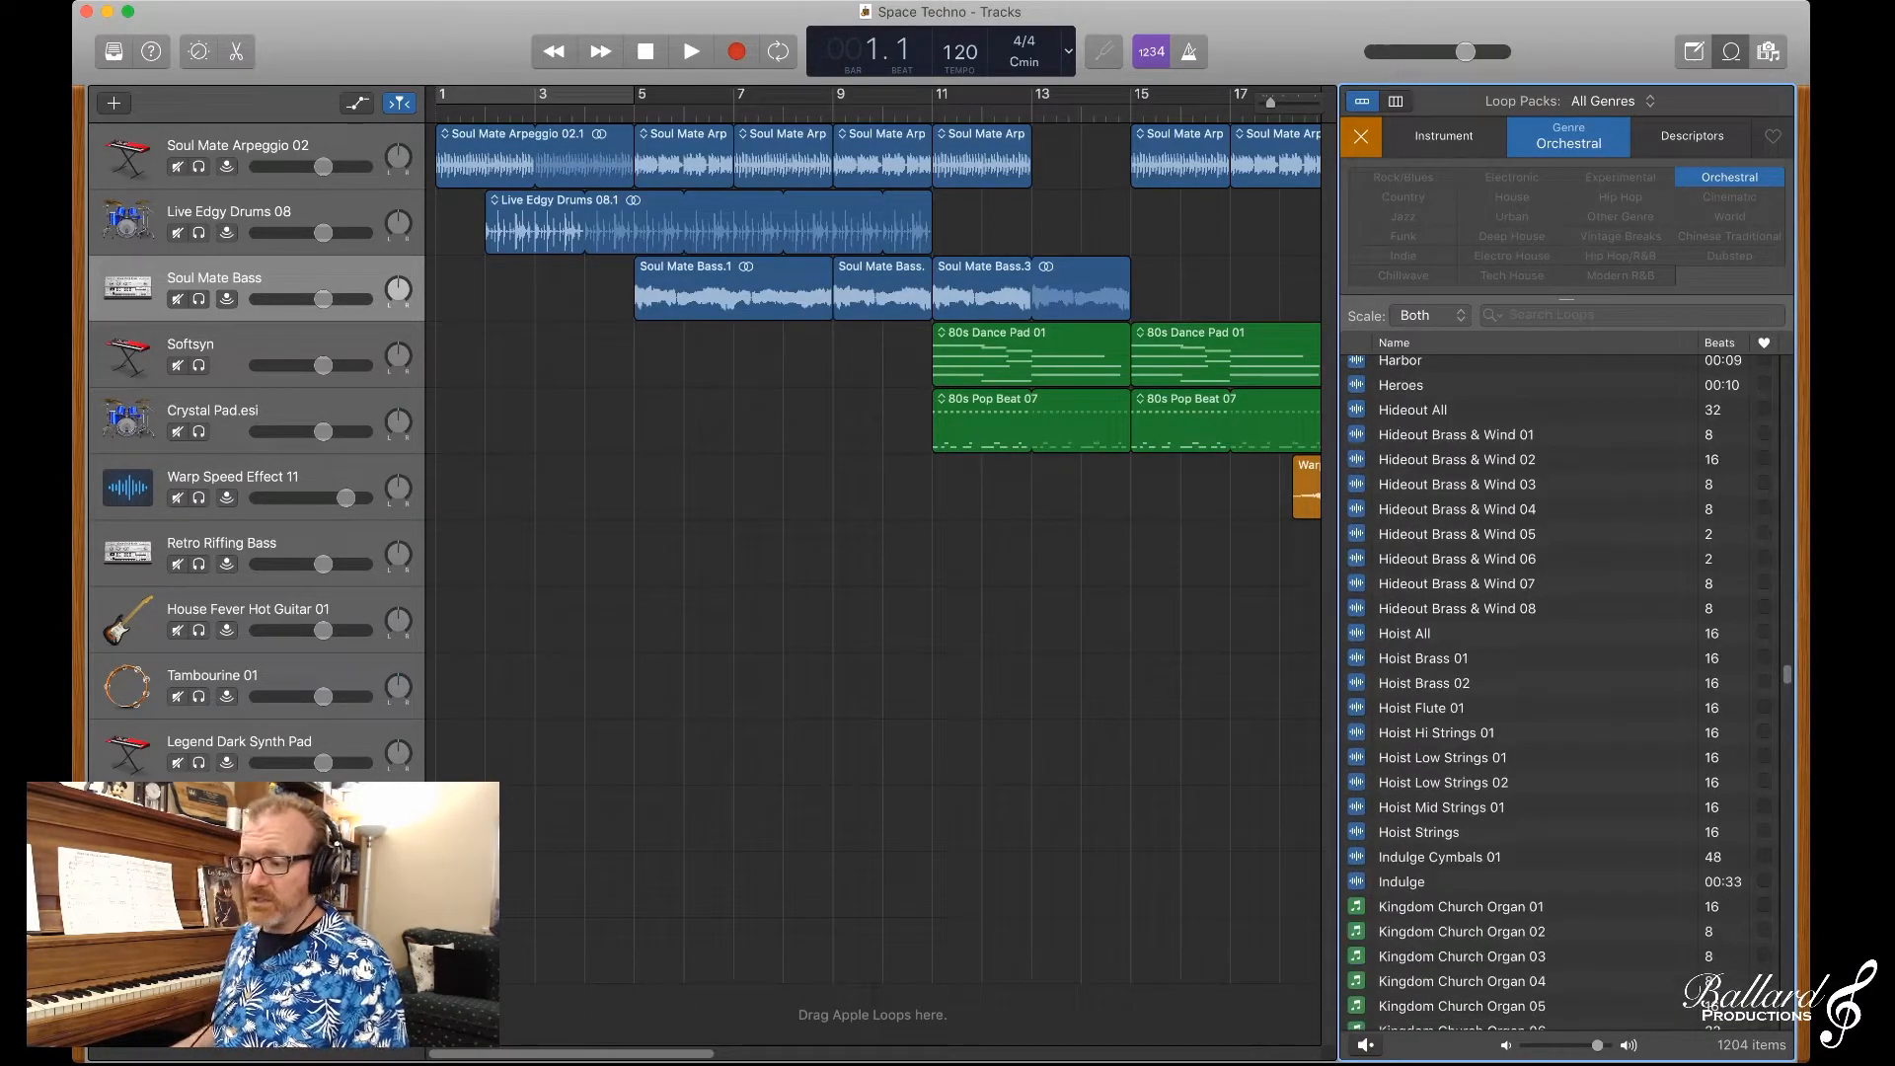
scroll(1545, 691, "down", 8)
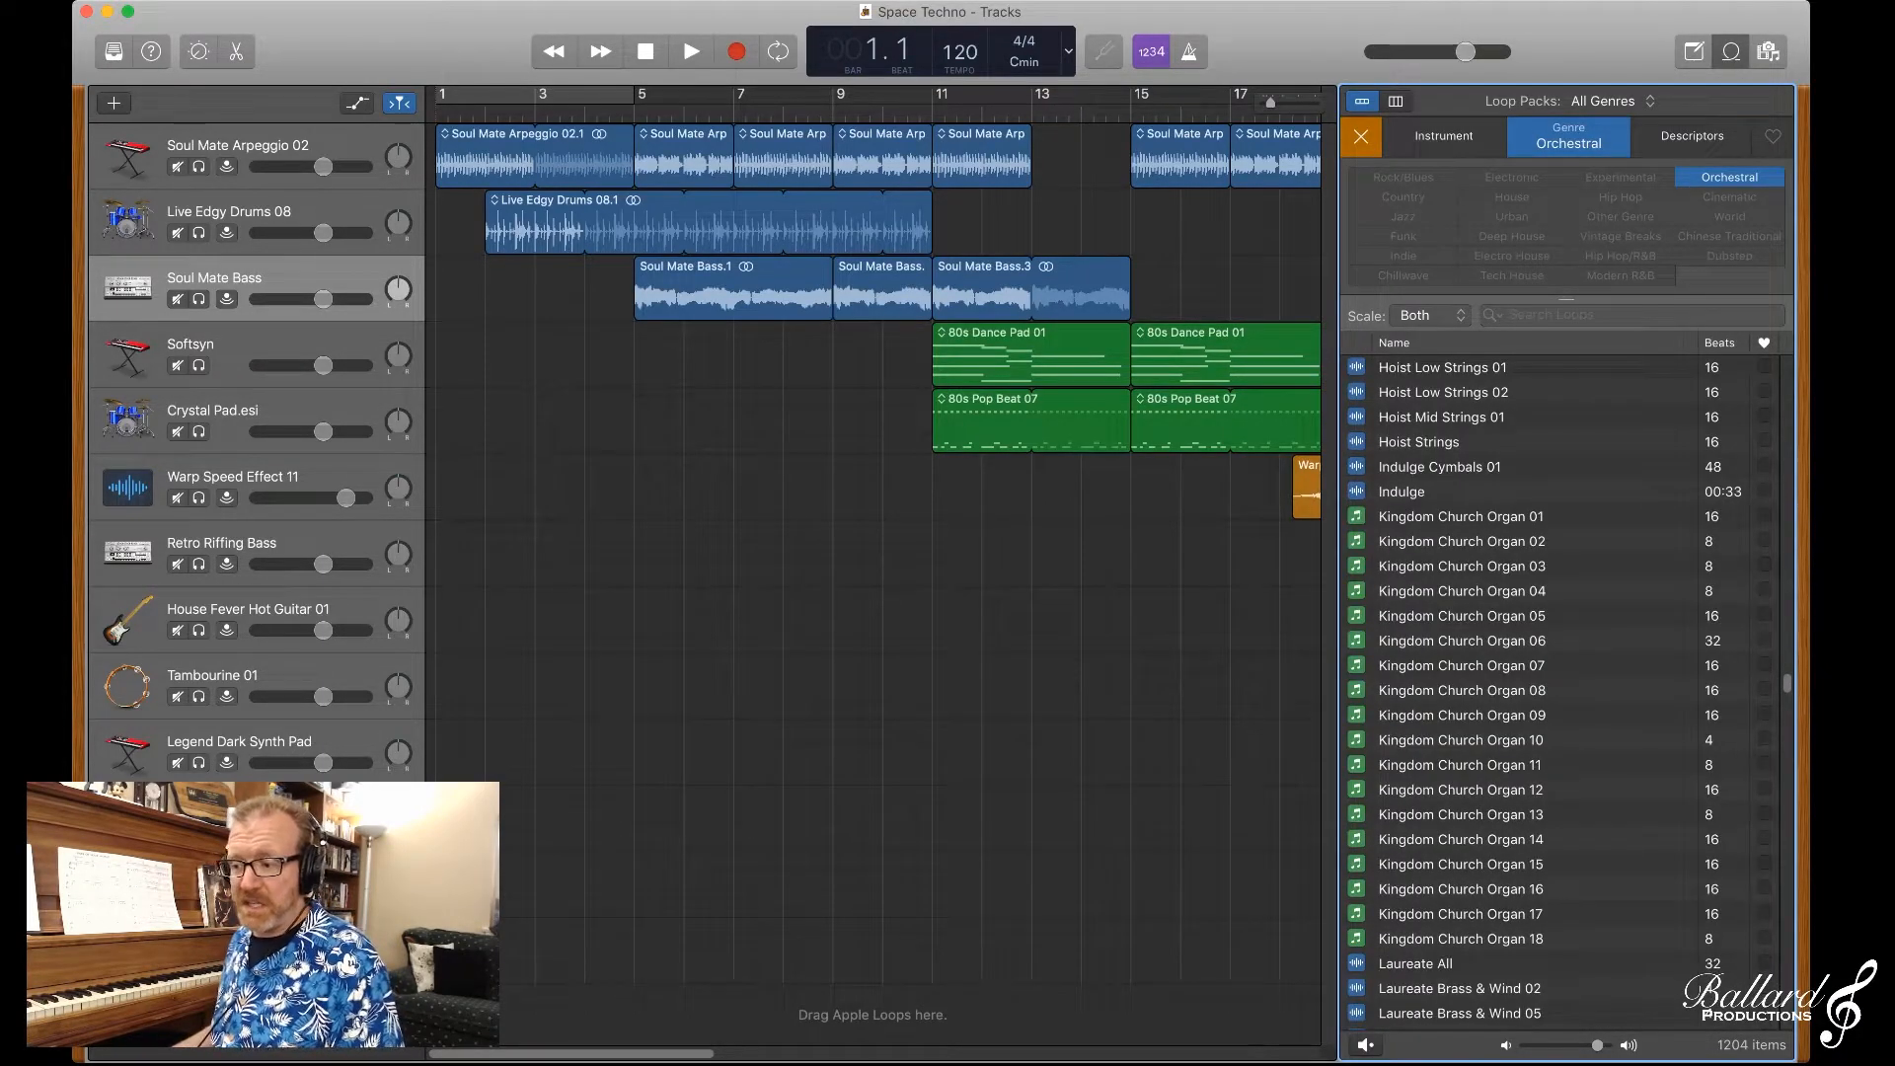
left_click(1461, 516)
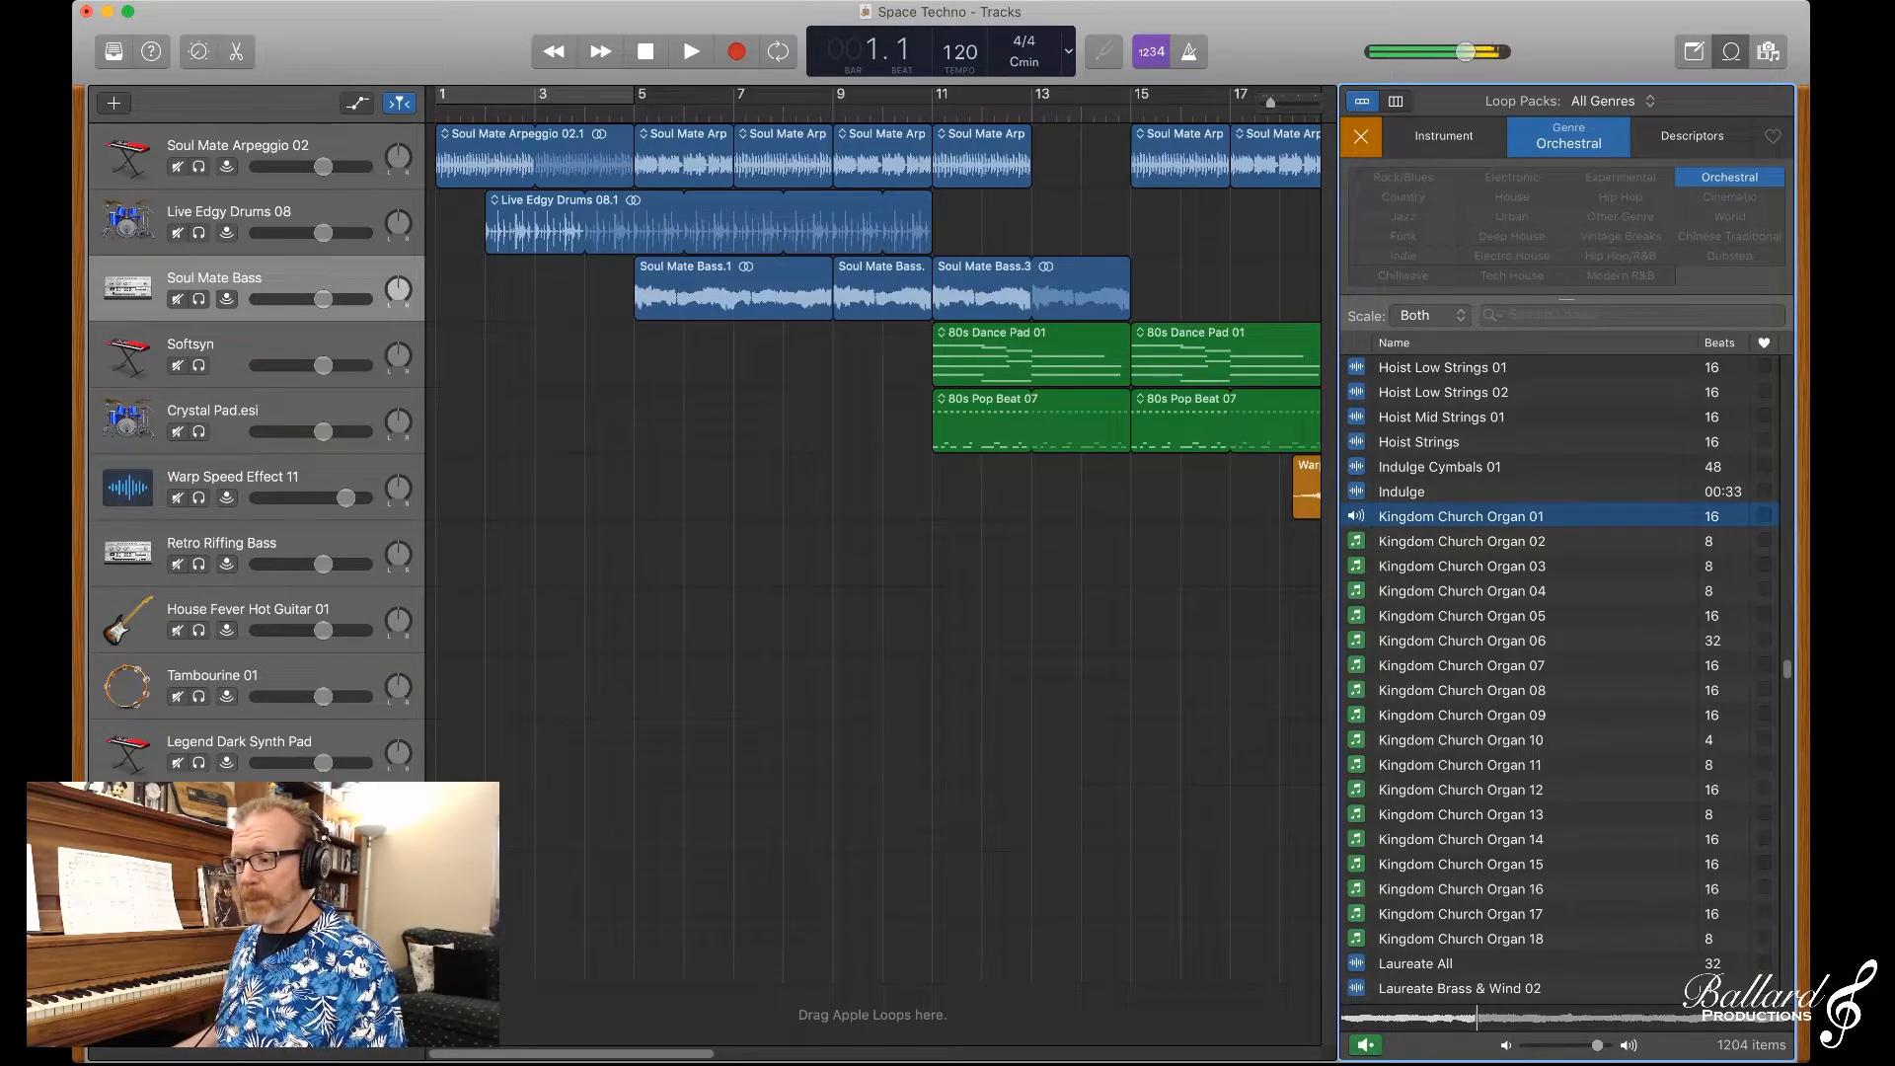
left_click(1461, 517)
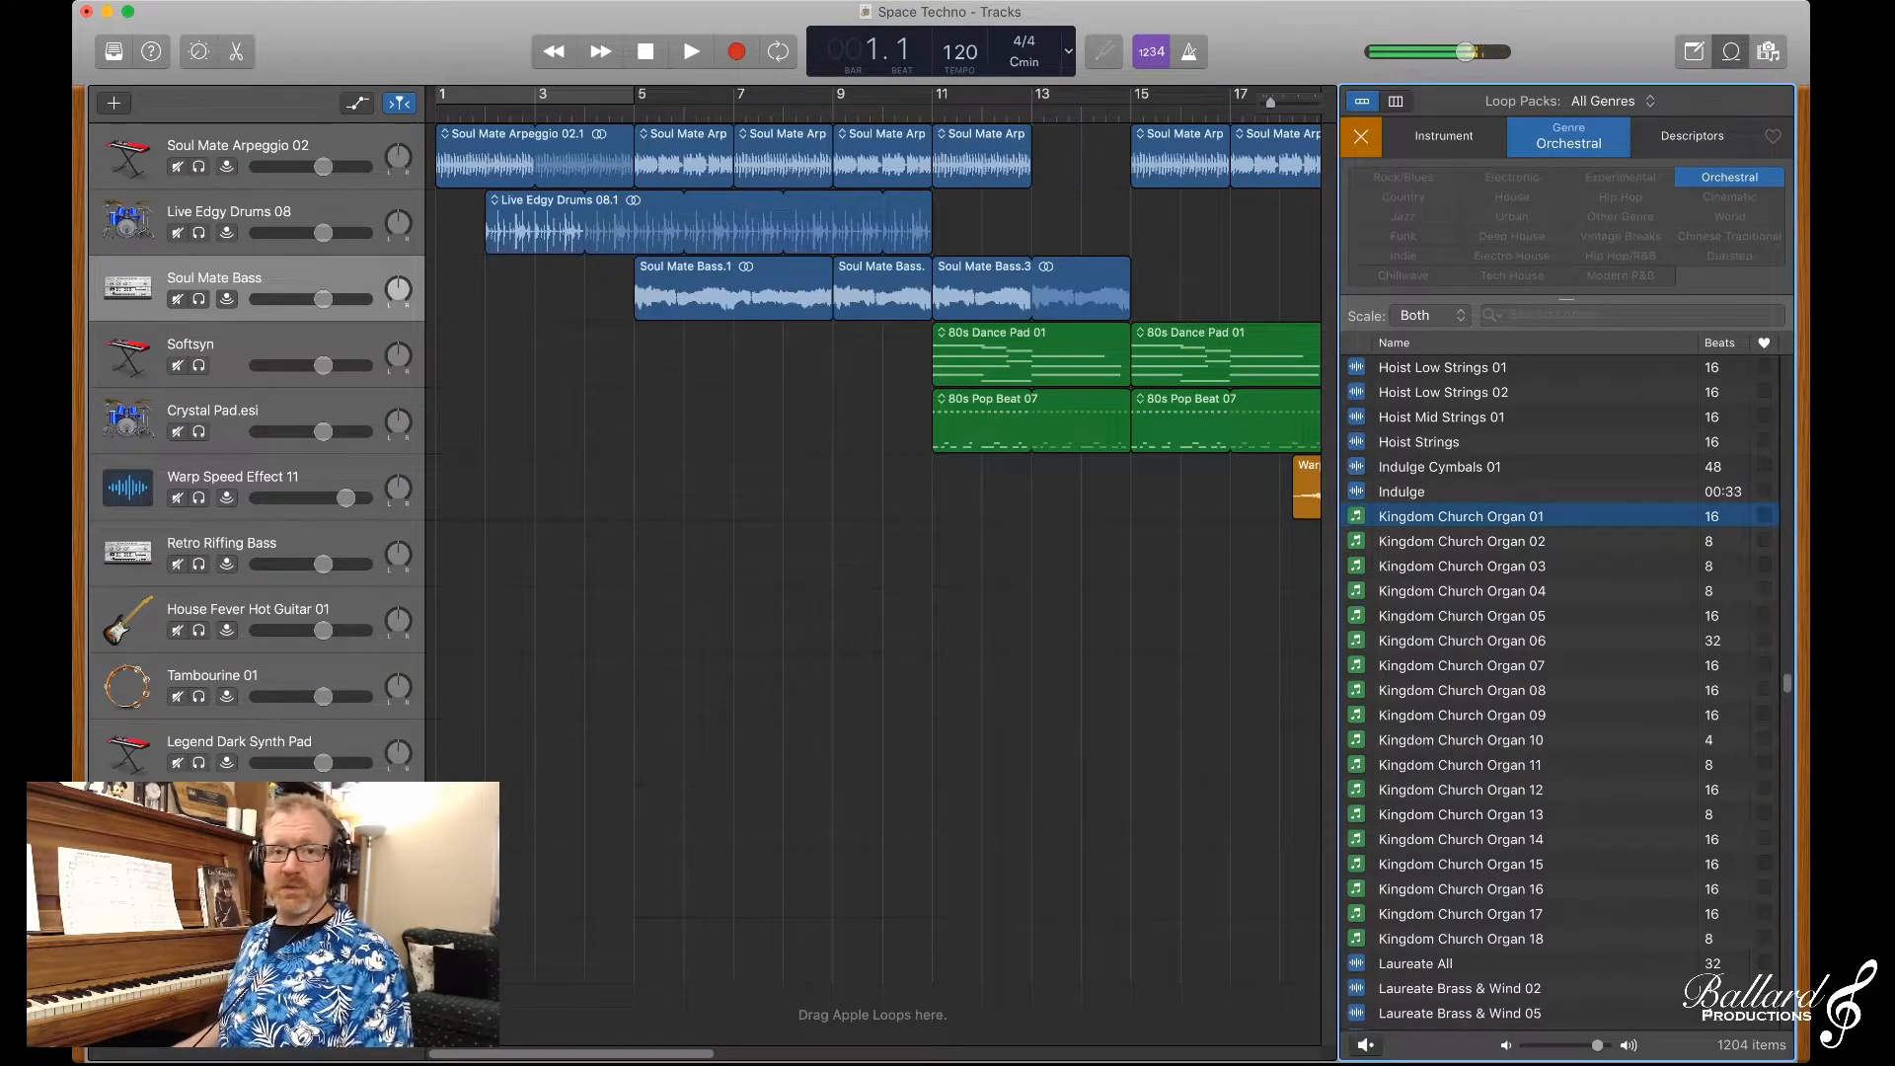
Step: Find the Escape loops in the Orchestral results and preview Escape D Cellos
scroll(1559, 692, "up", 10)
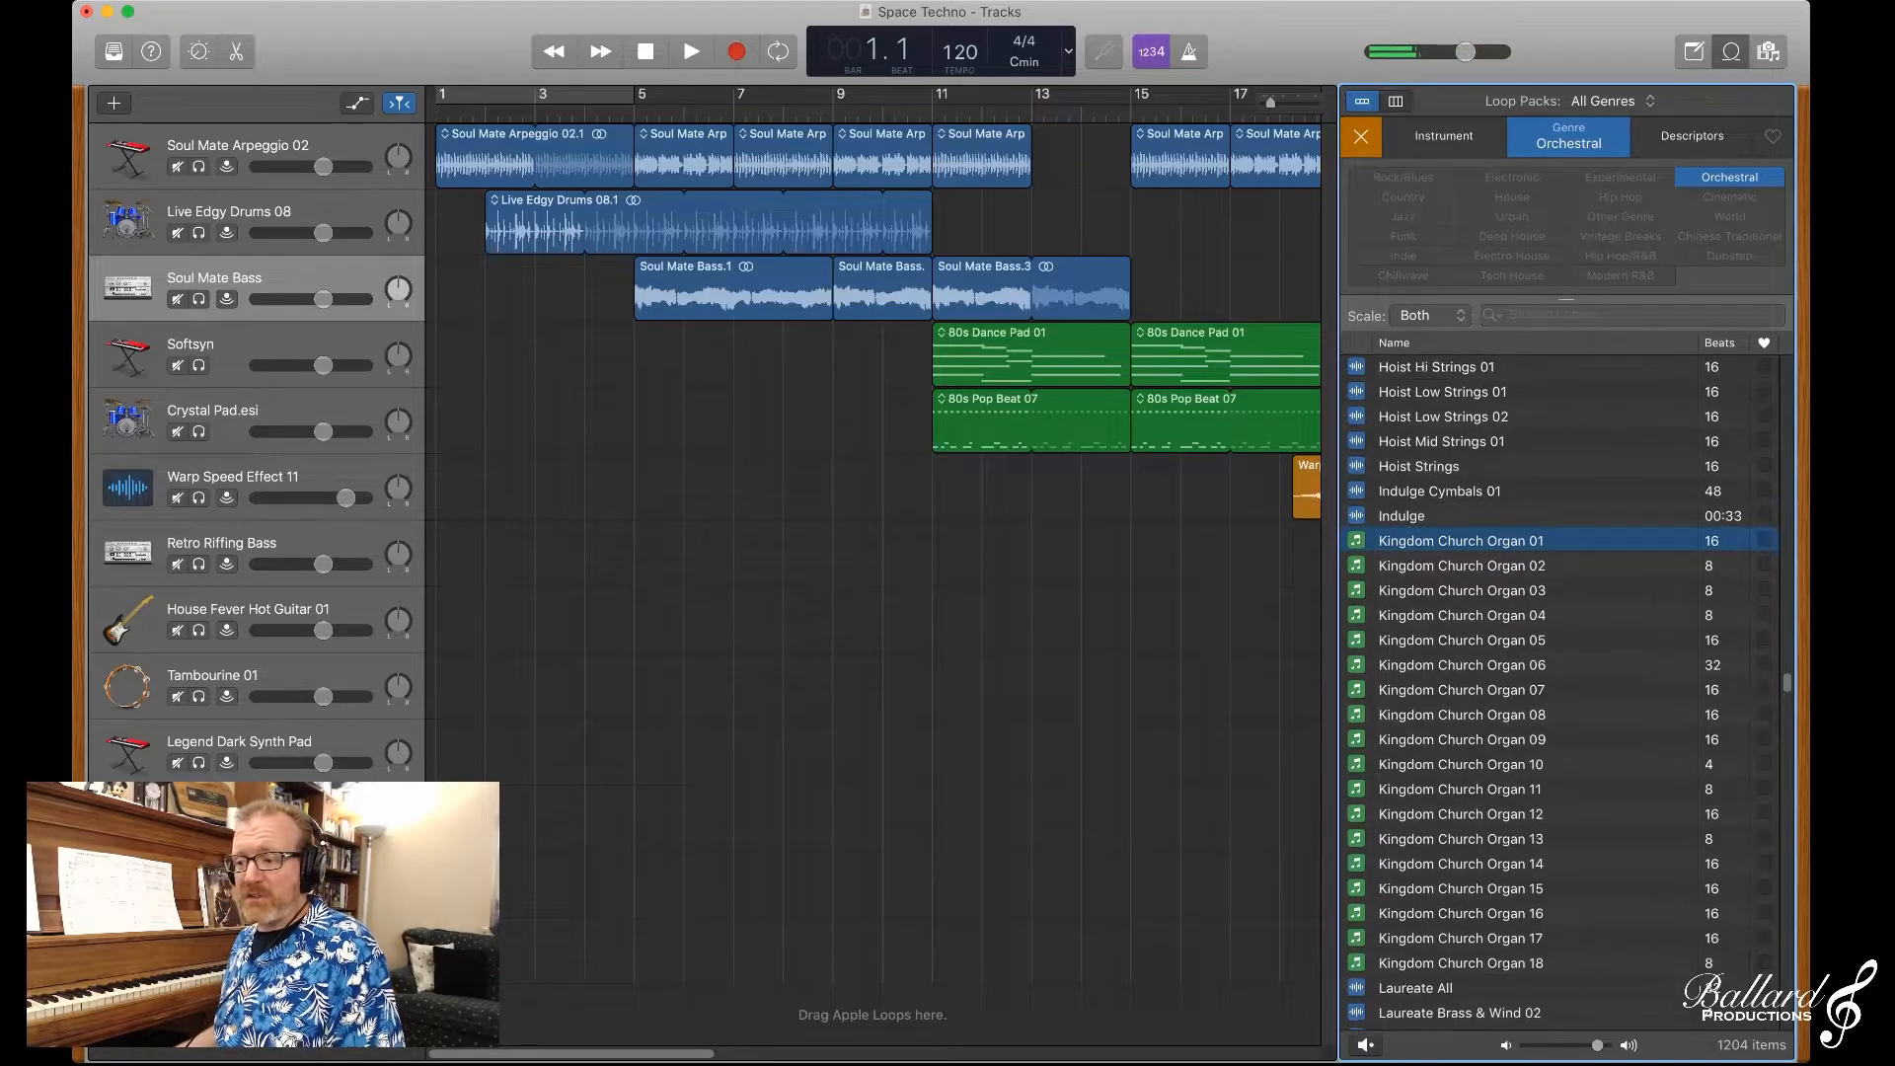
scroll(1560, 691, "up", 15)
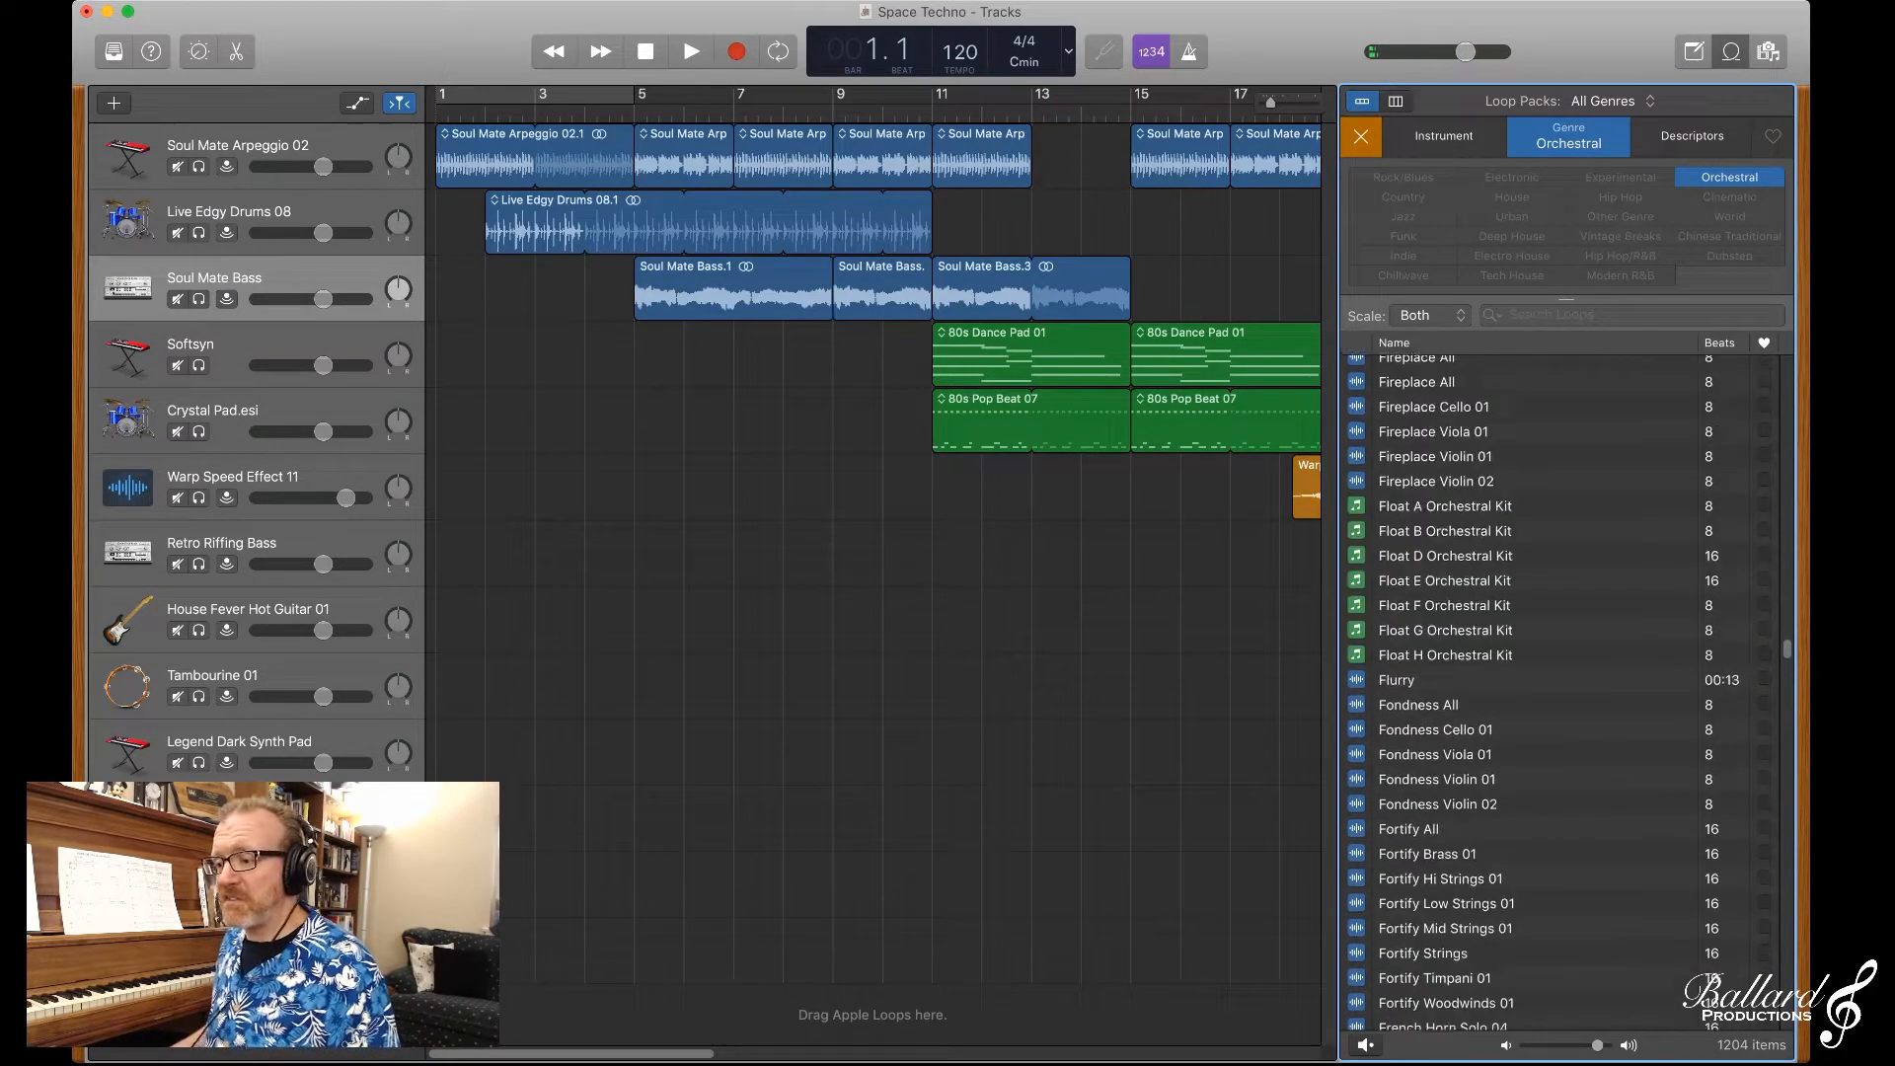
scroll(1559, 691, "up", 10)
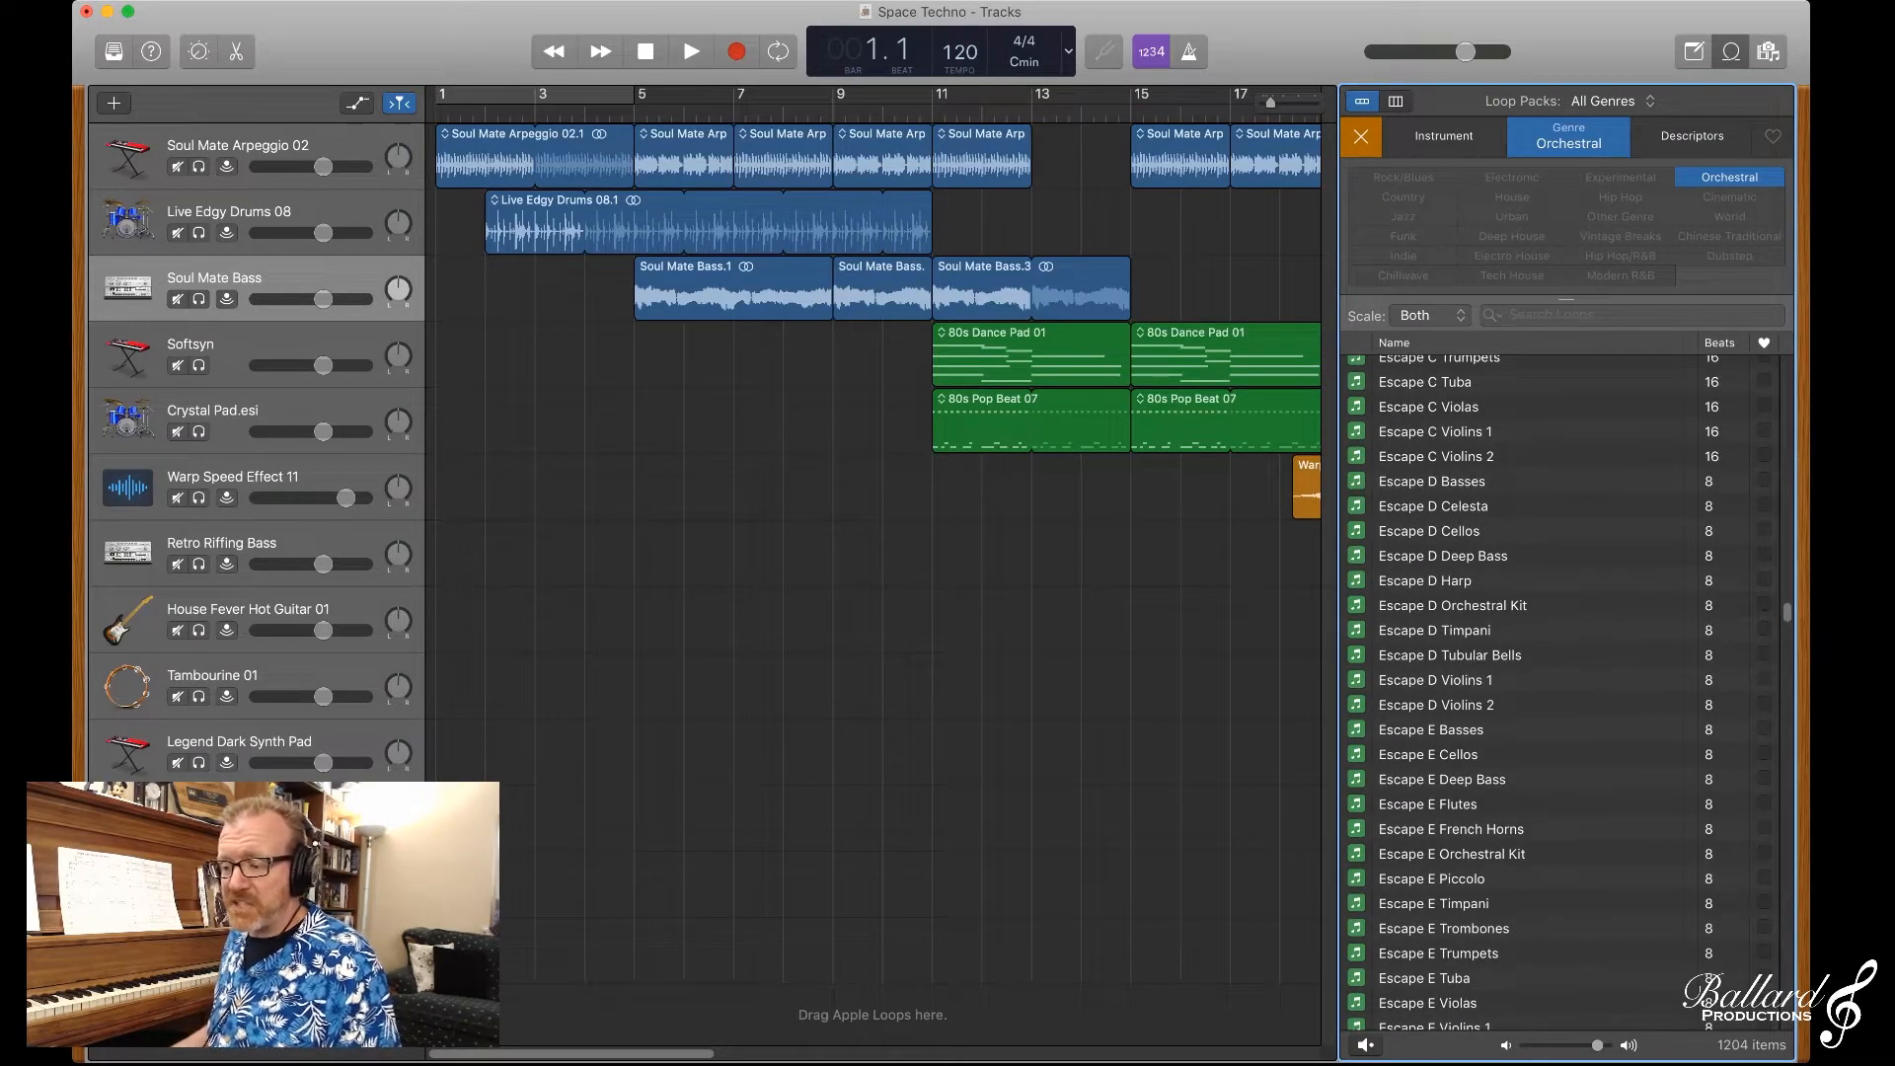
left_click(1430, 531)
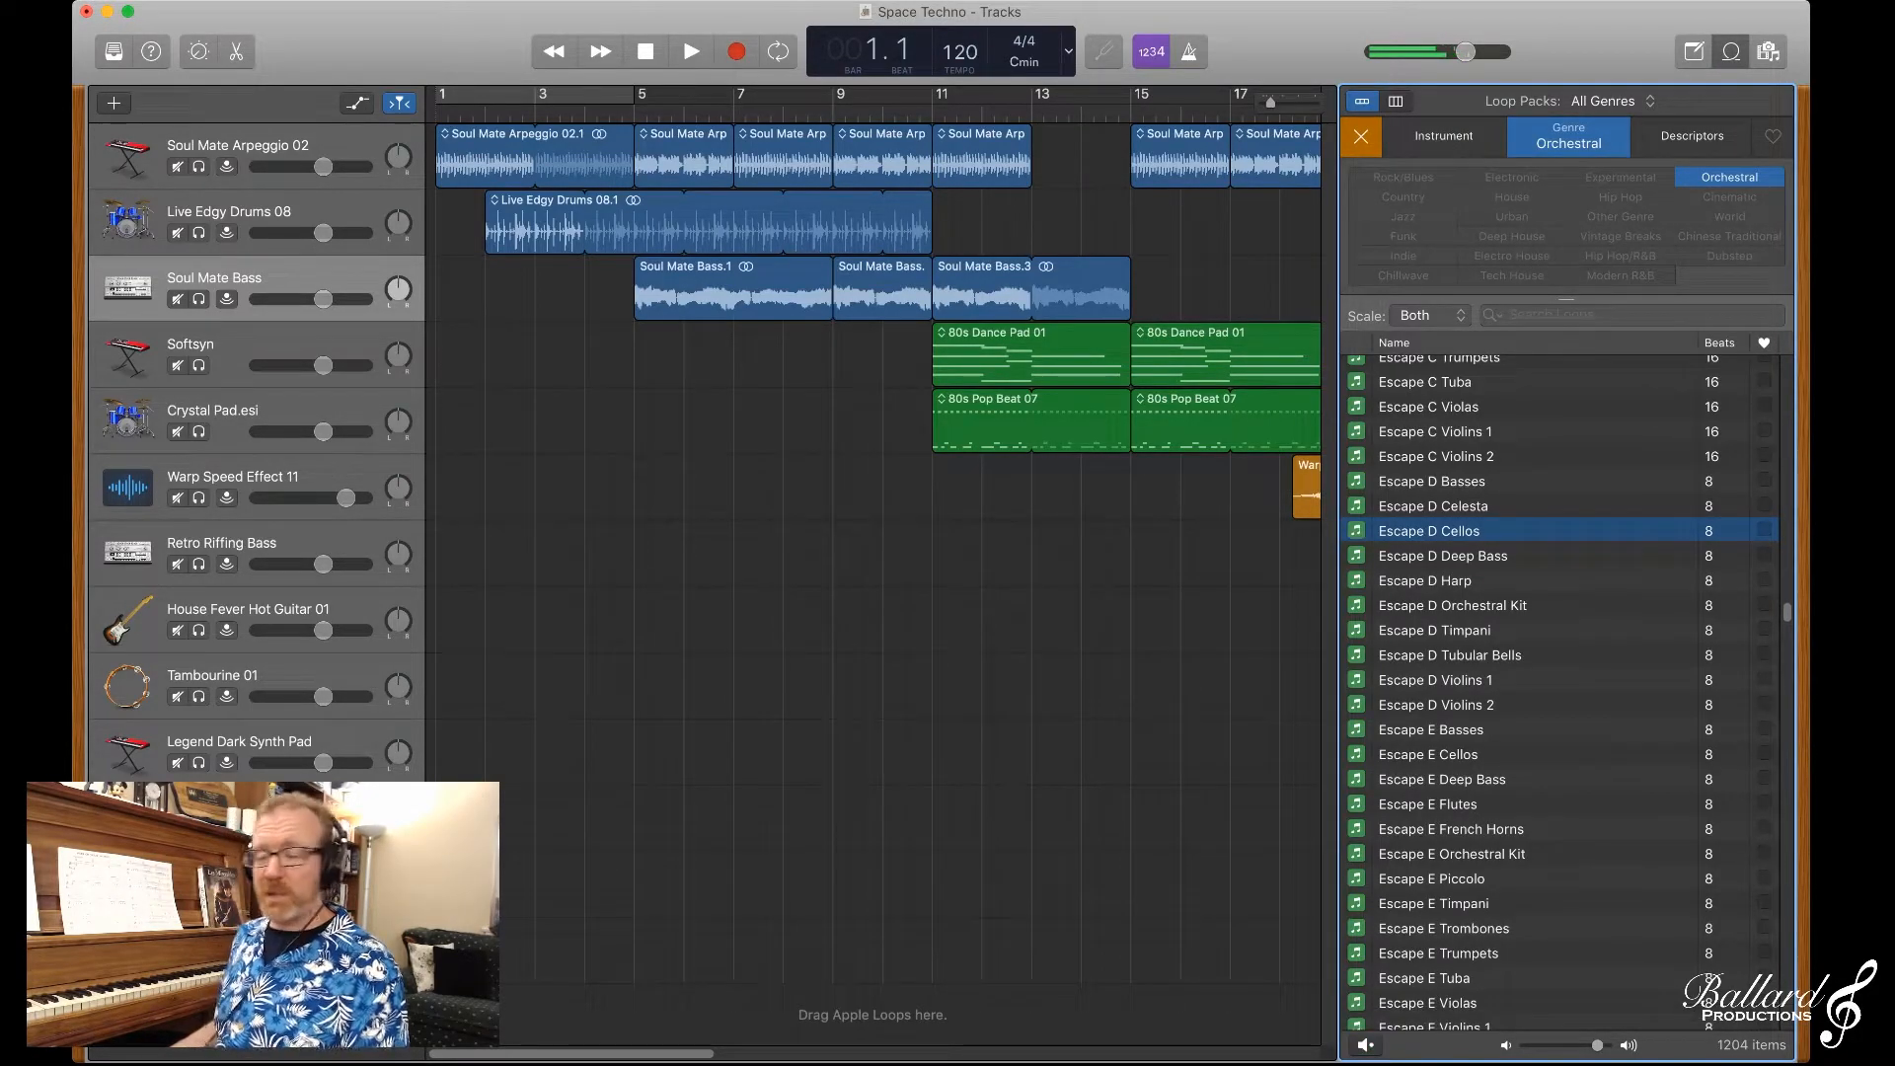
Step: Browse back through the Orchestral loops to the classical piano ones and preview Classical Piano Right 24
scroll(1560, 691, "up", 15)
scroll(1559, 691, "up", 20)
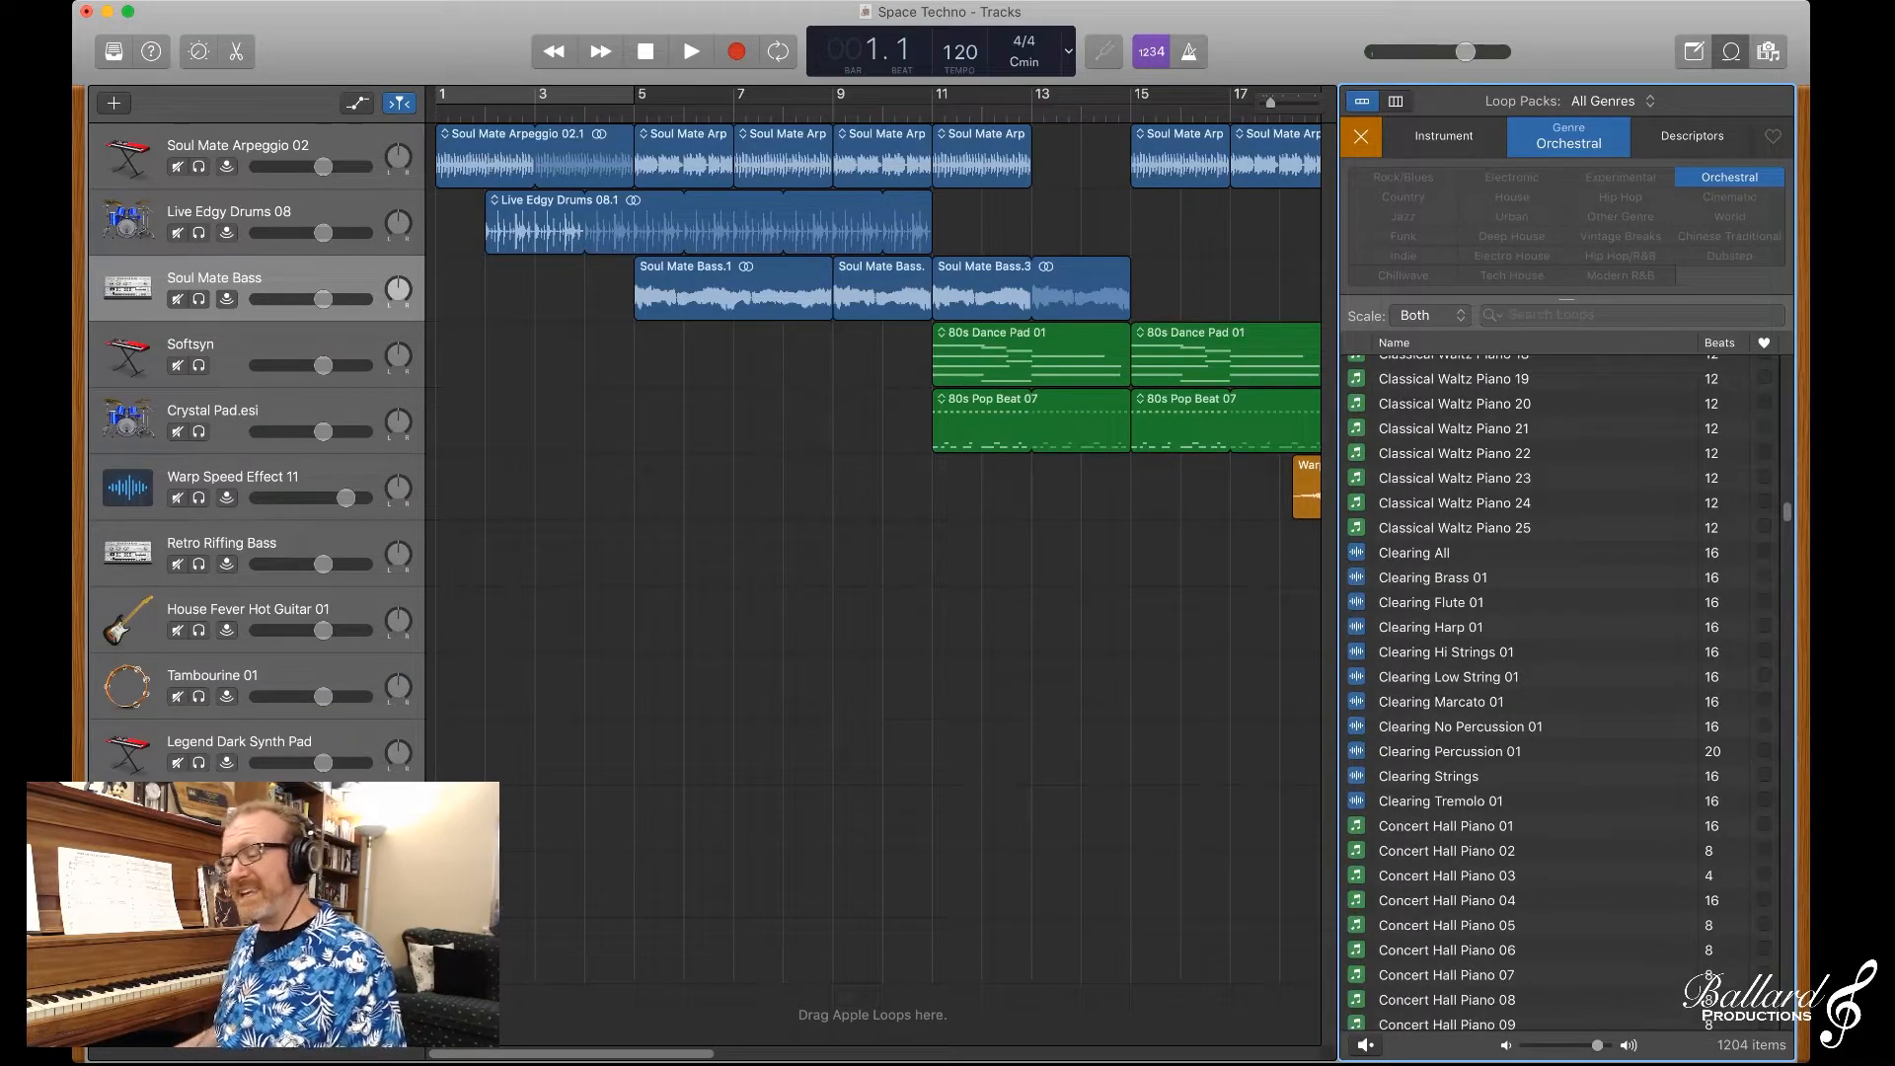
scroll(1560, 691, "up", 8)
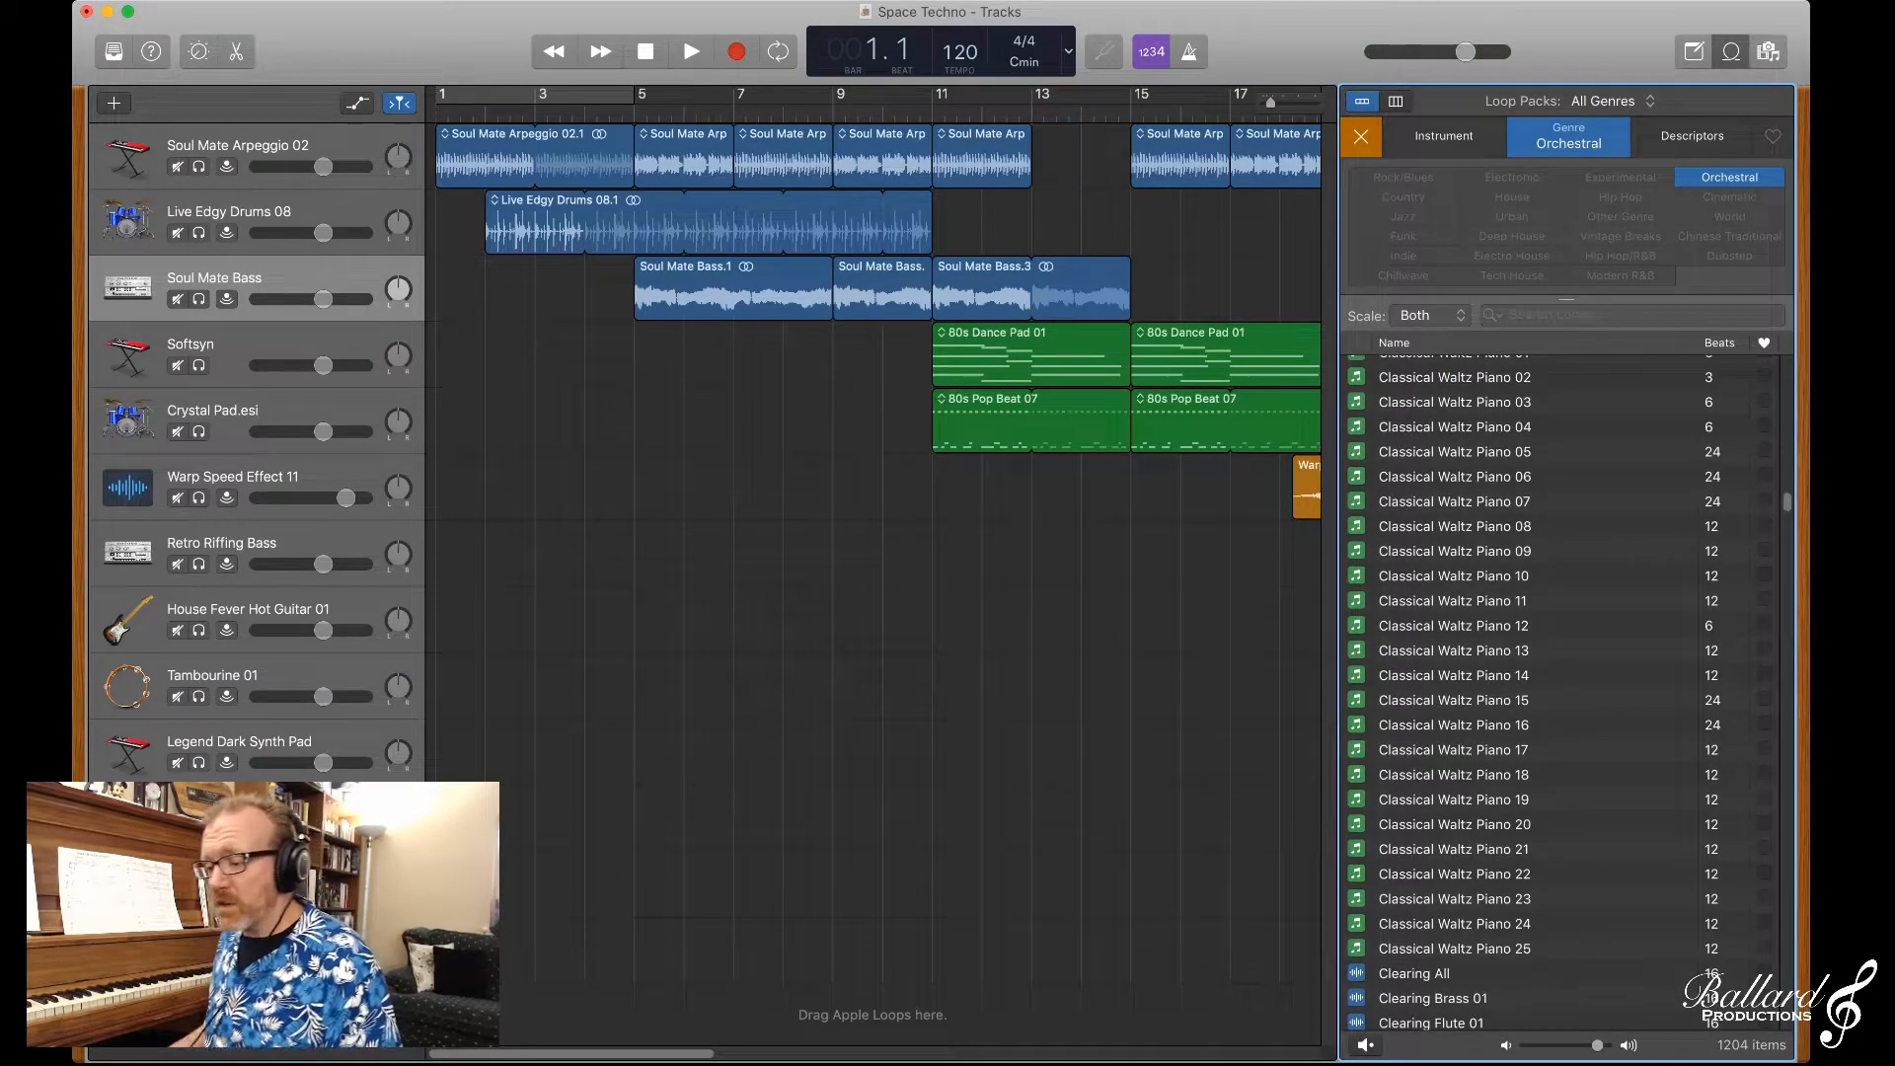
scroll(1560, 691, "up", 15)
scroll(1559, 691, "up", 12)
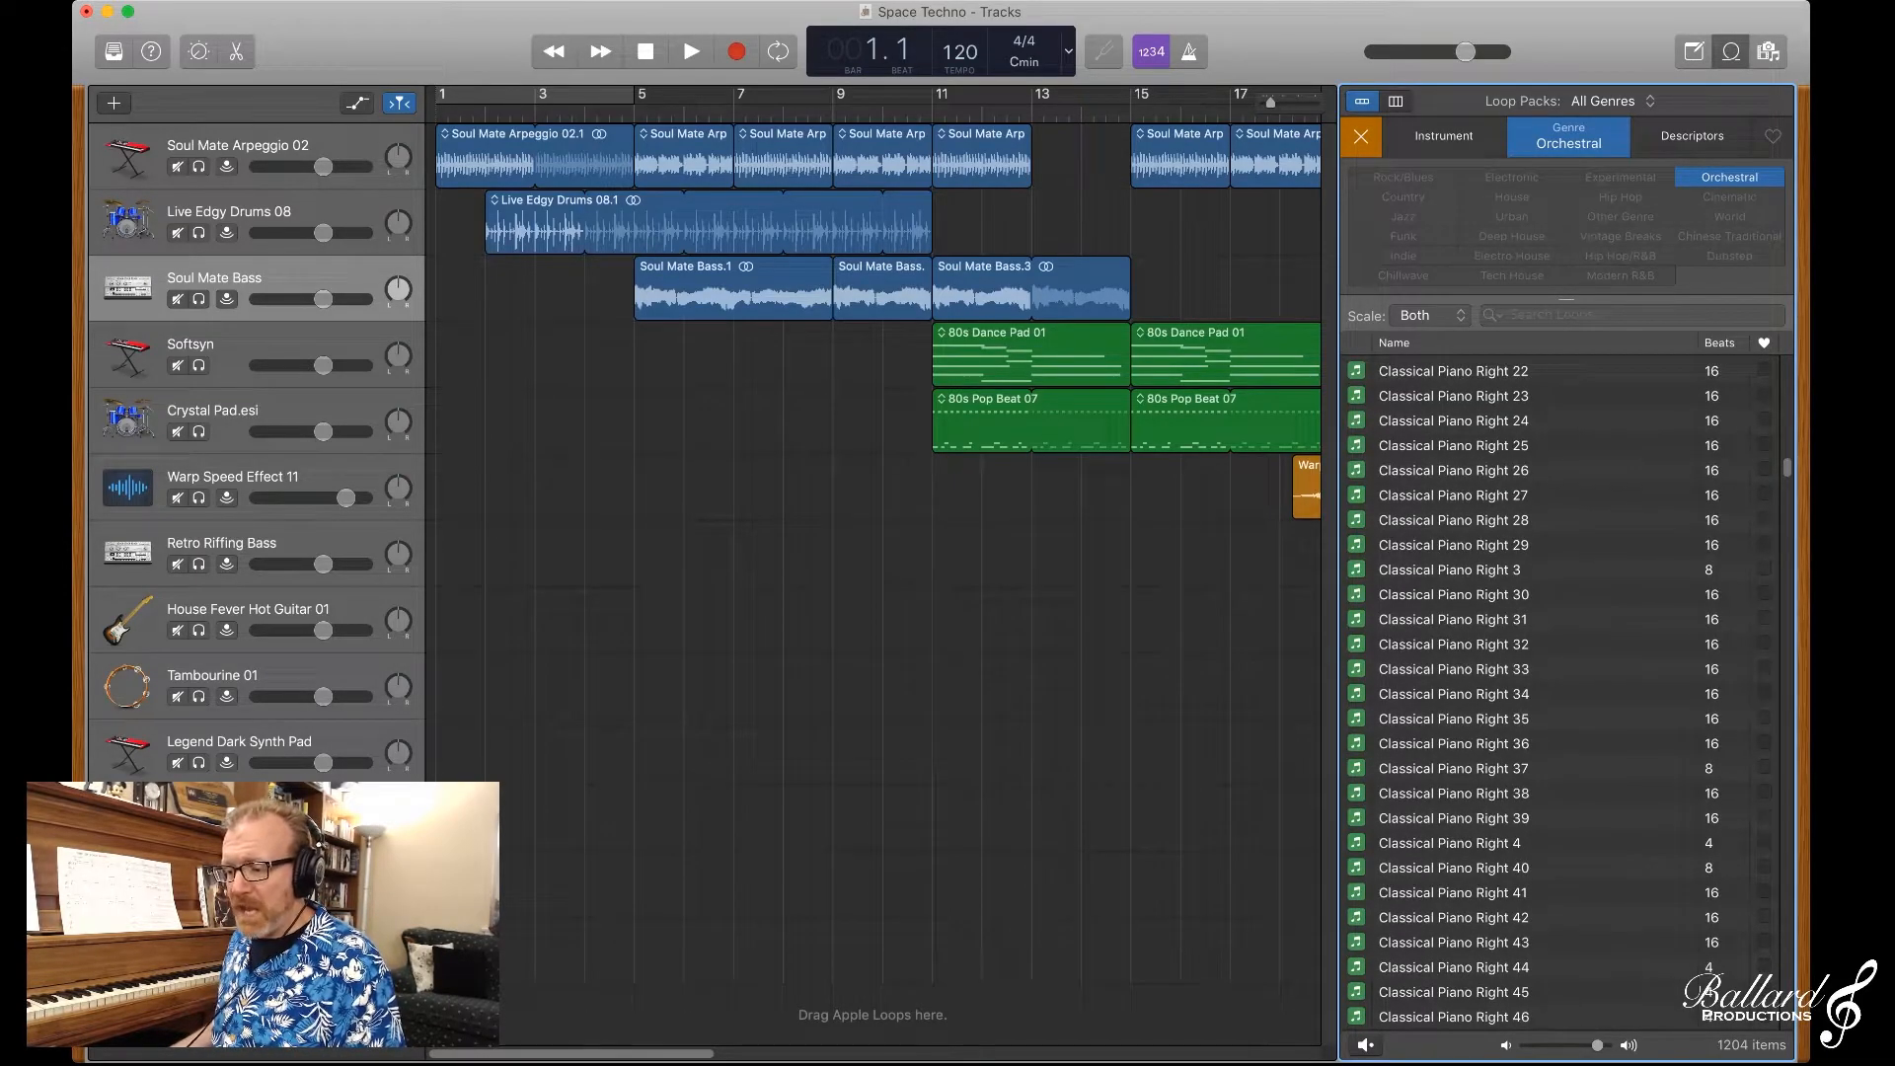
left_click(1453, 421)
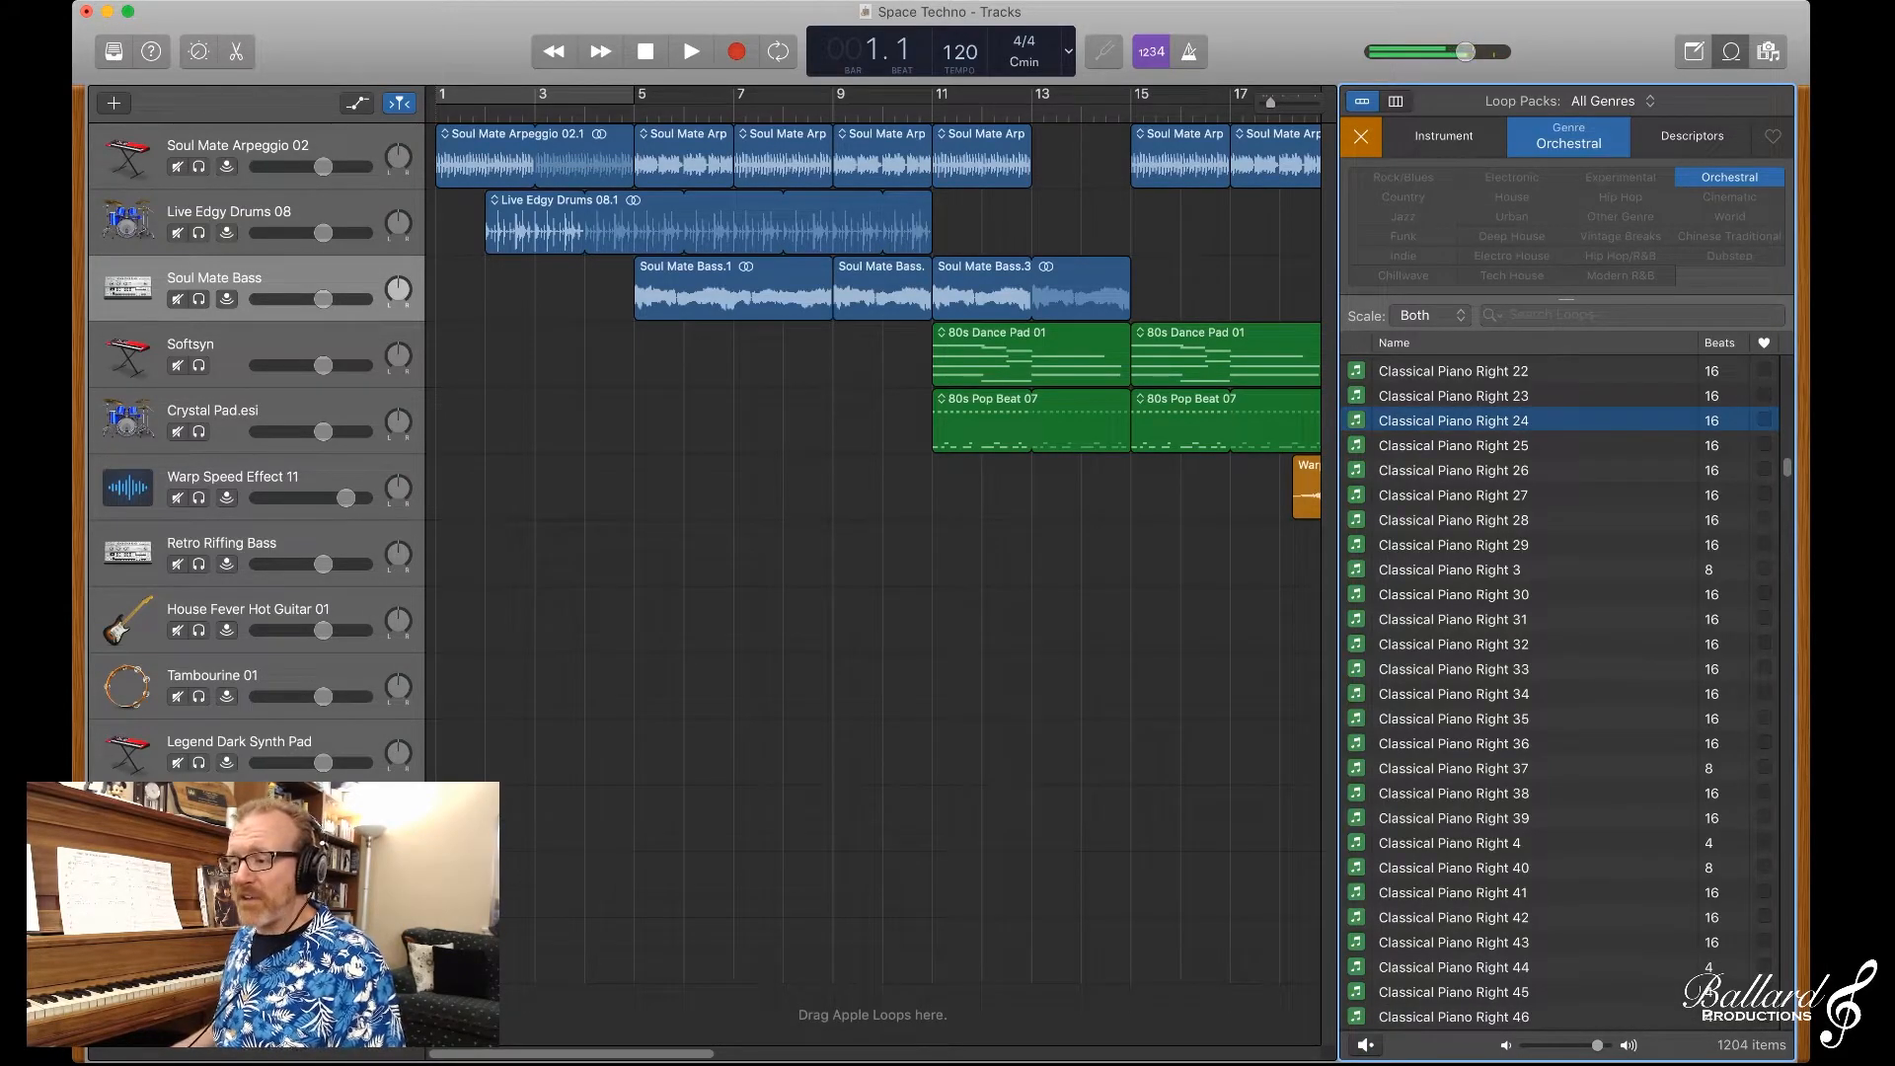
Step: Switch the loop genre filter from Orchestral to Cinematic to look over its loops, and clear the filter
left_click(1569, 136)
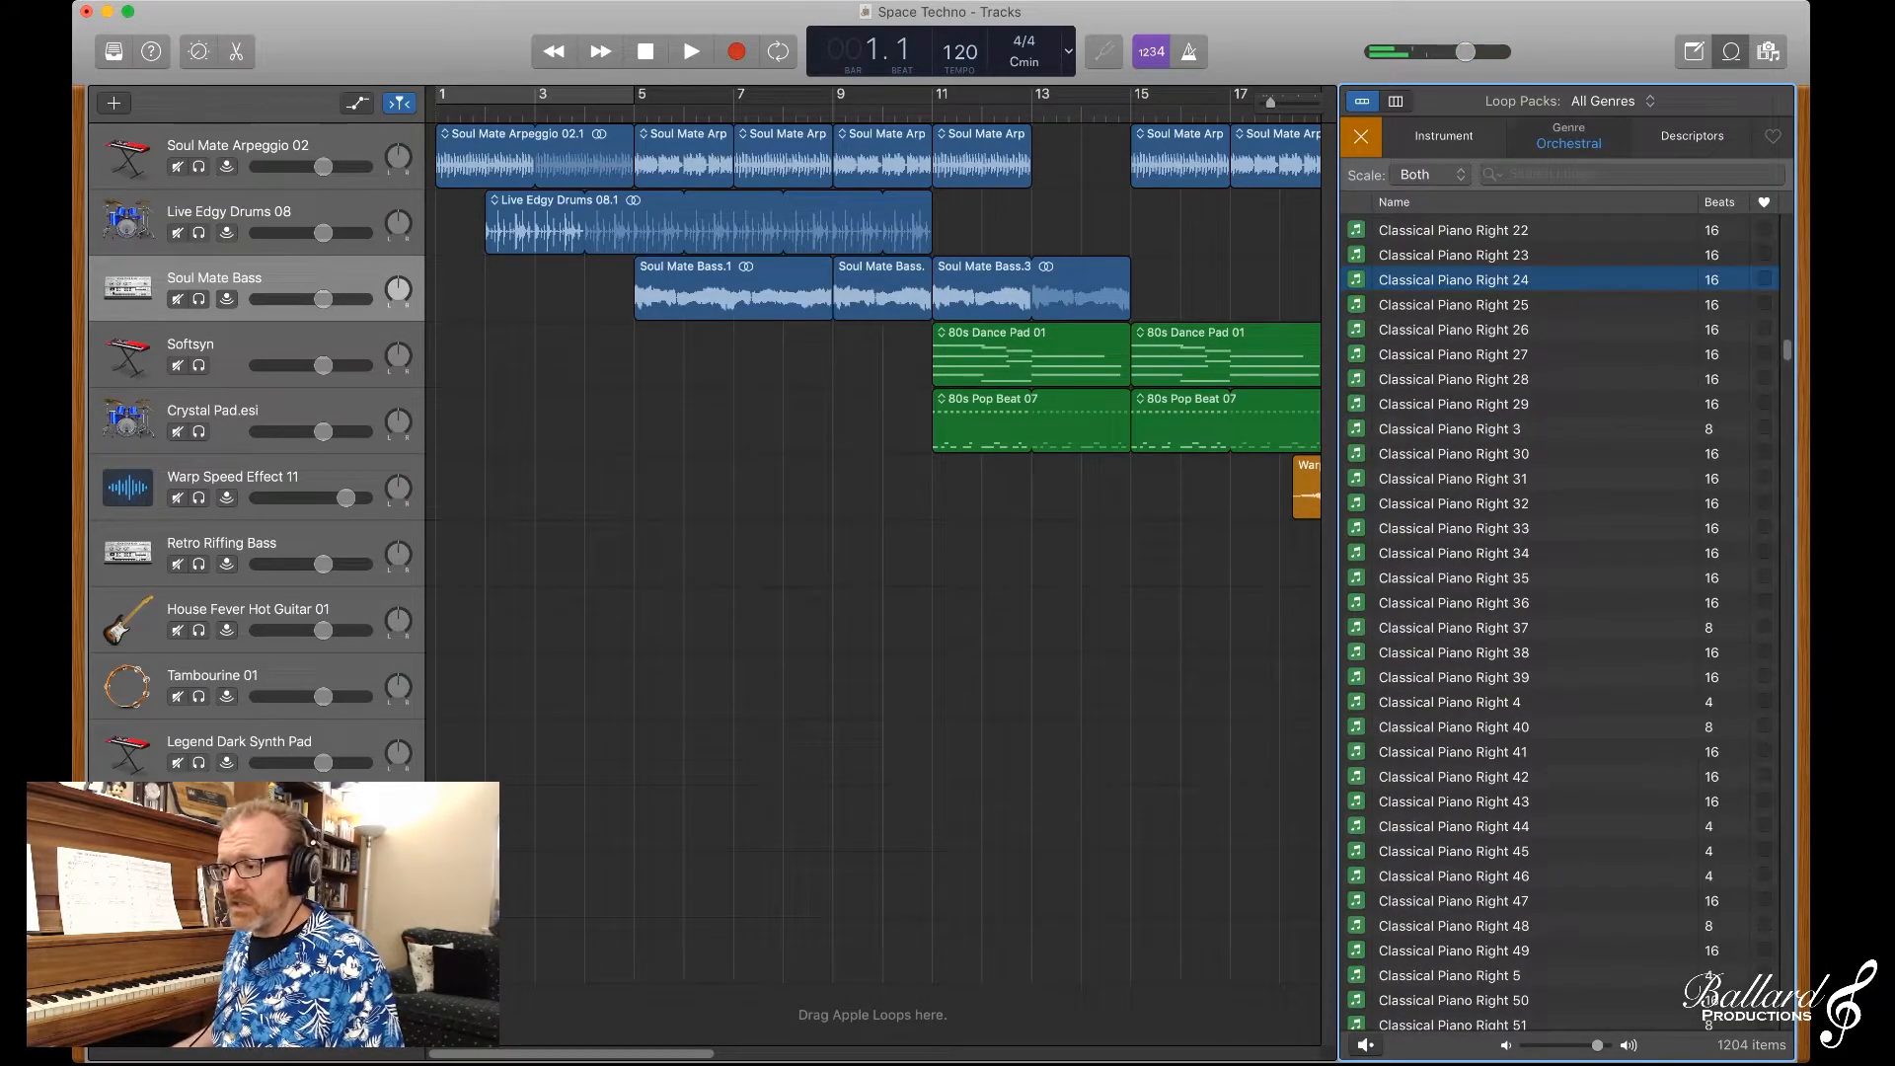
left_click(1568, 137)
left_click(1730, 178)
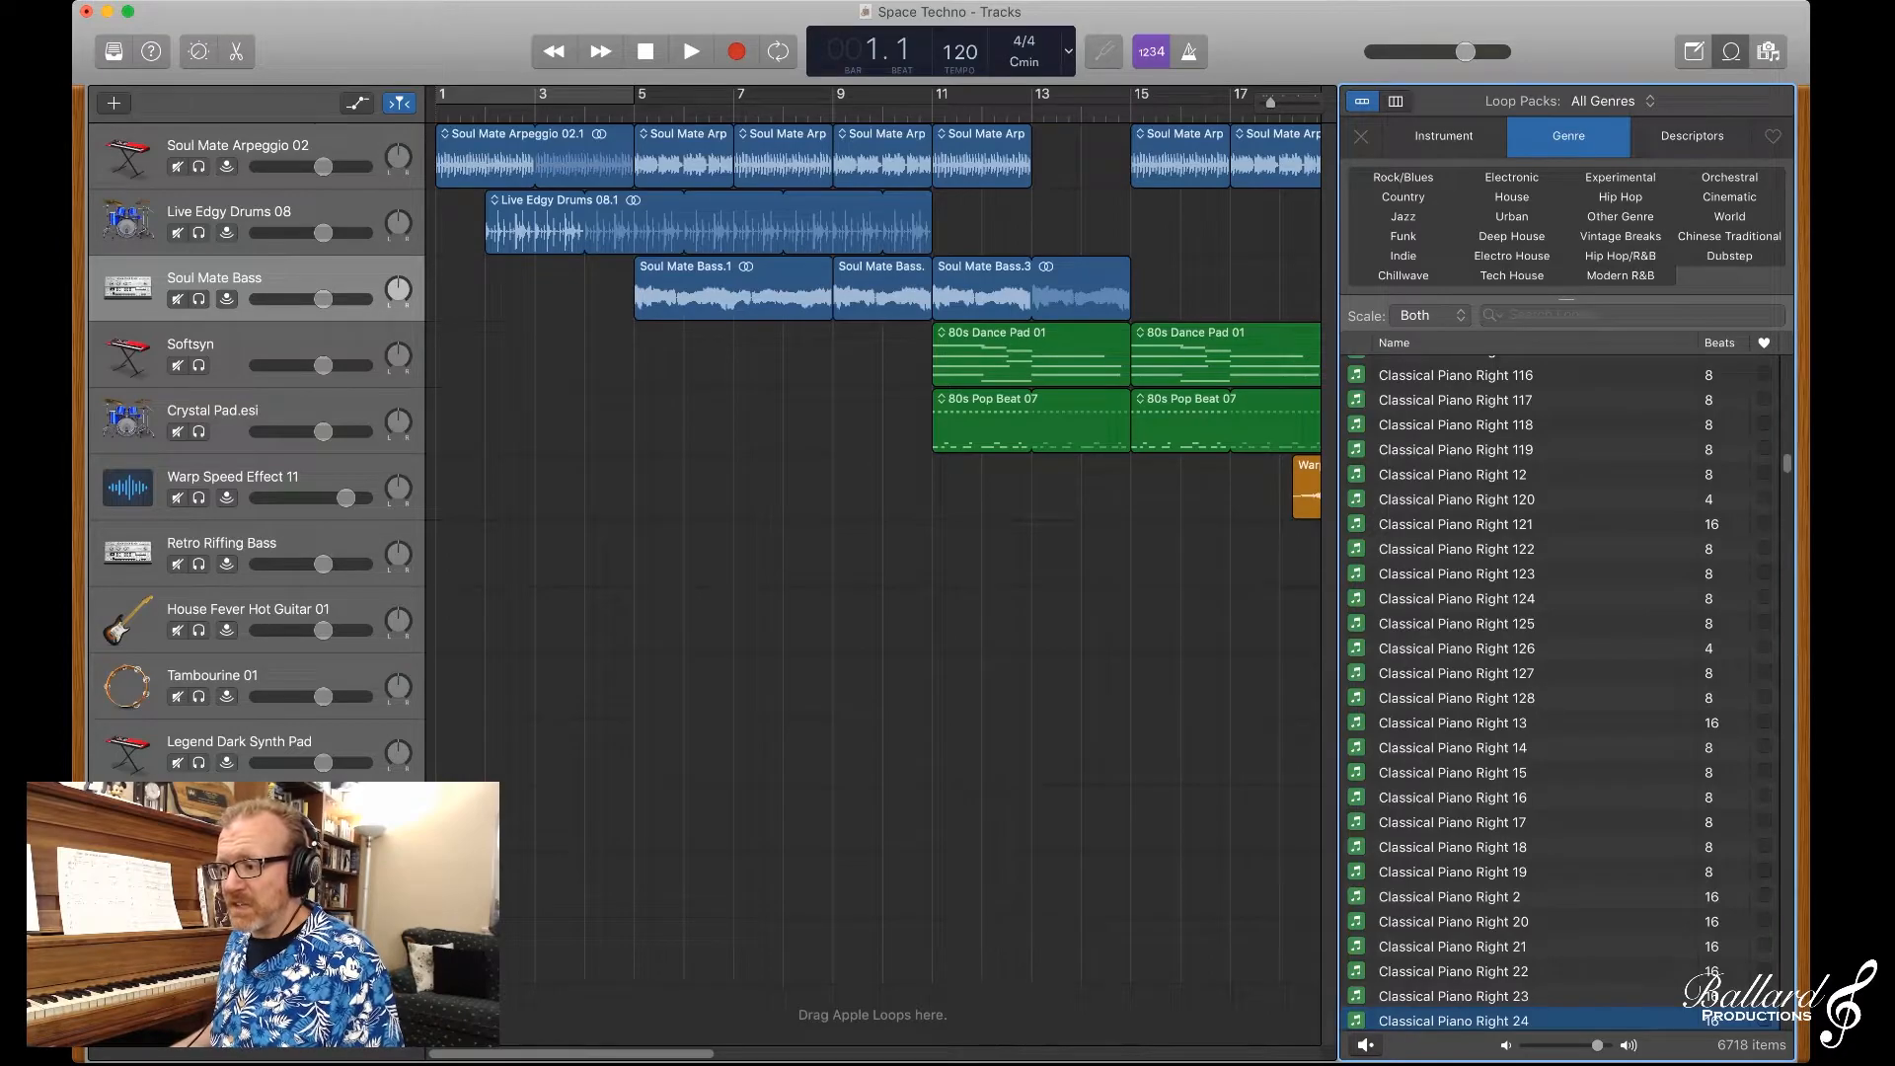
left_click(1730, 197)
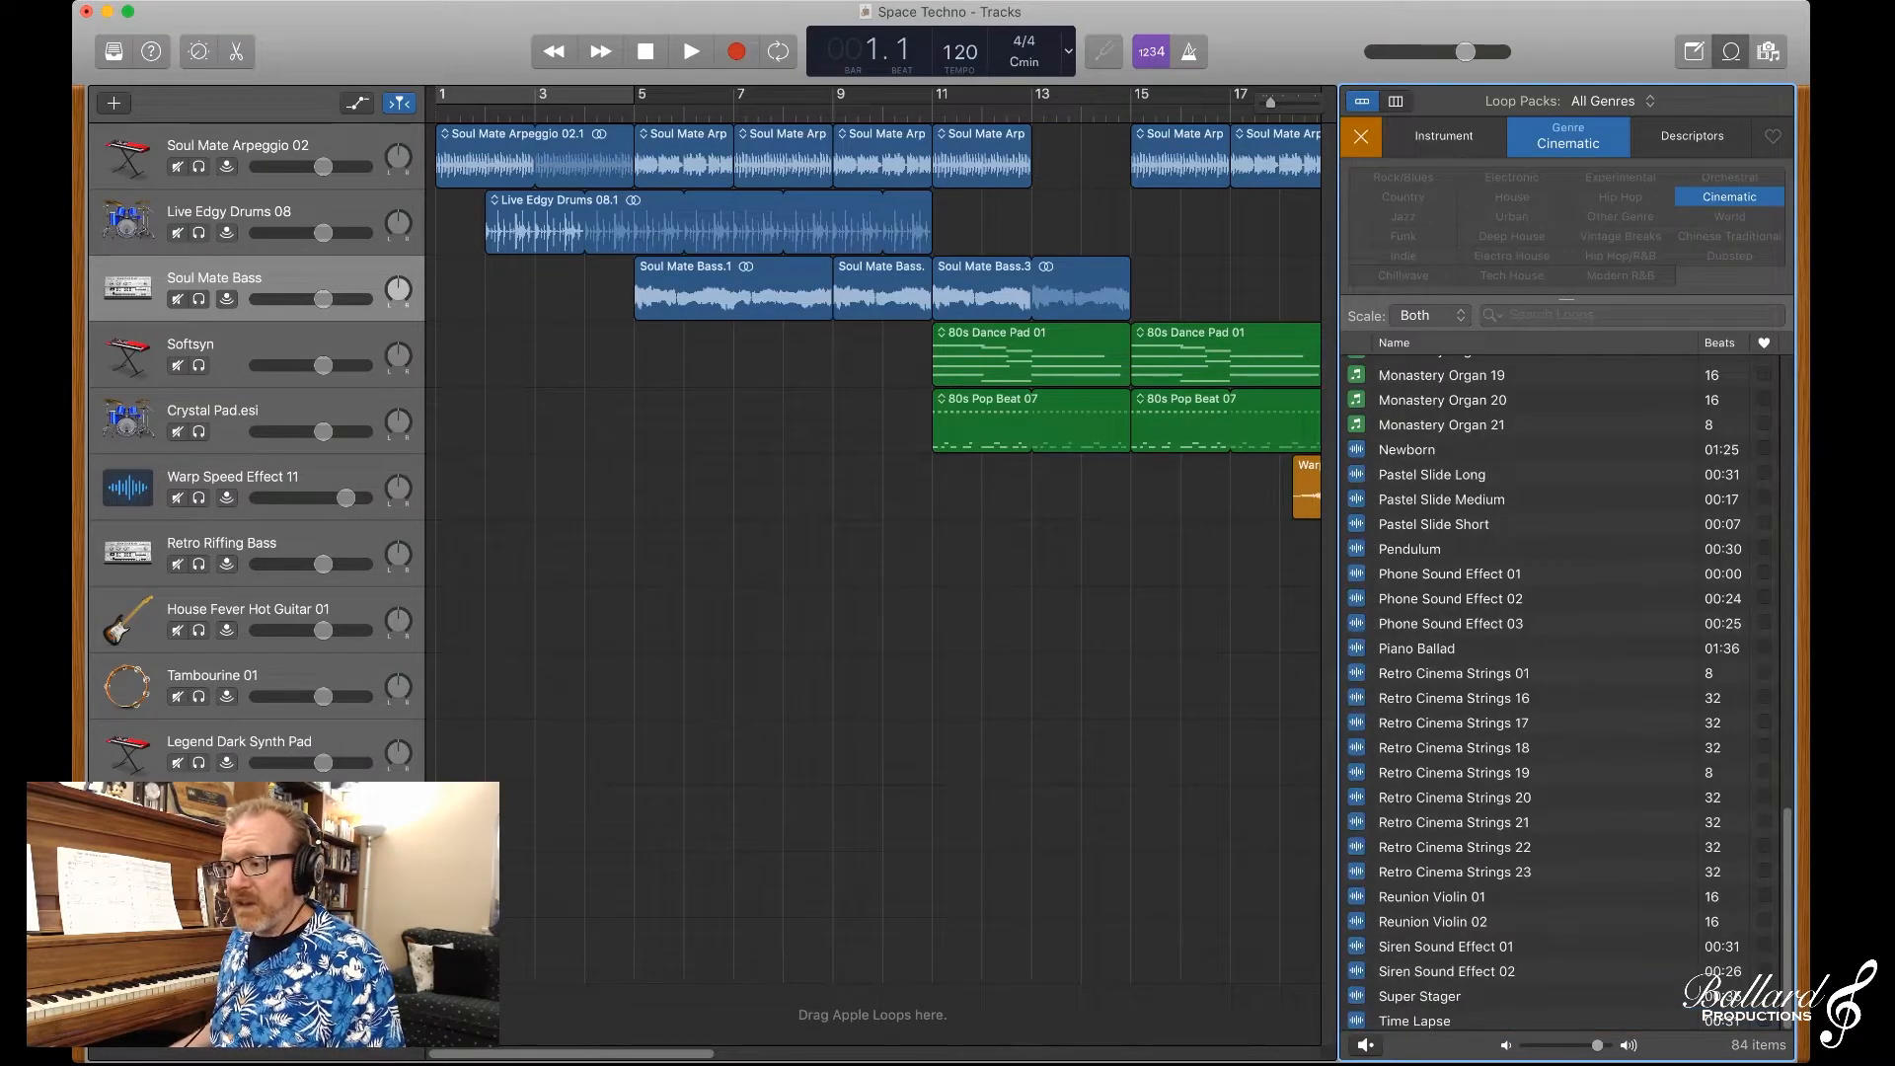
left_click(1729, 198)
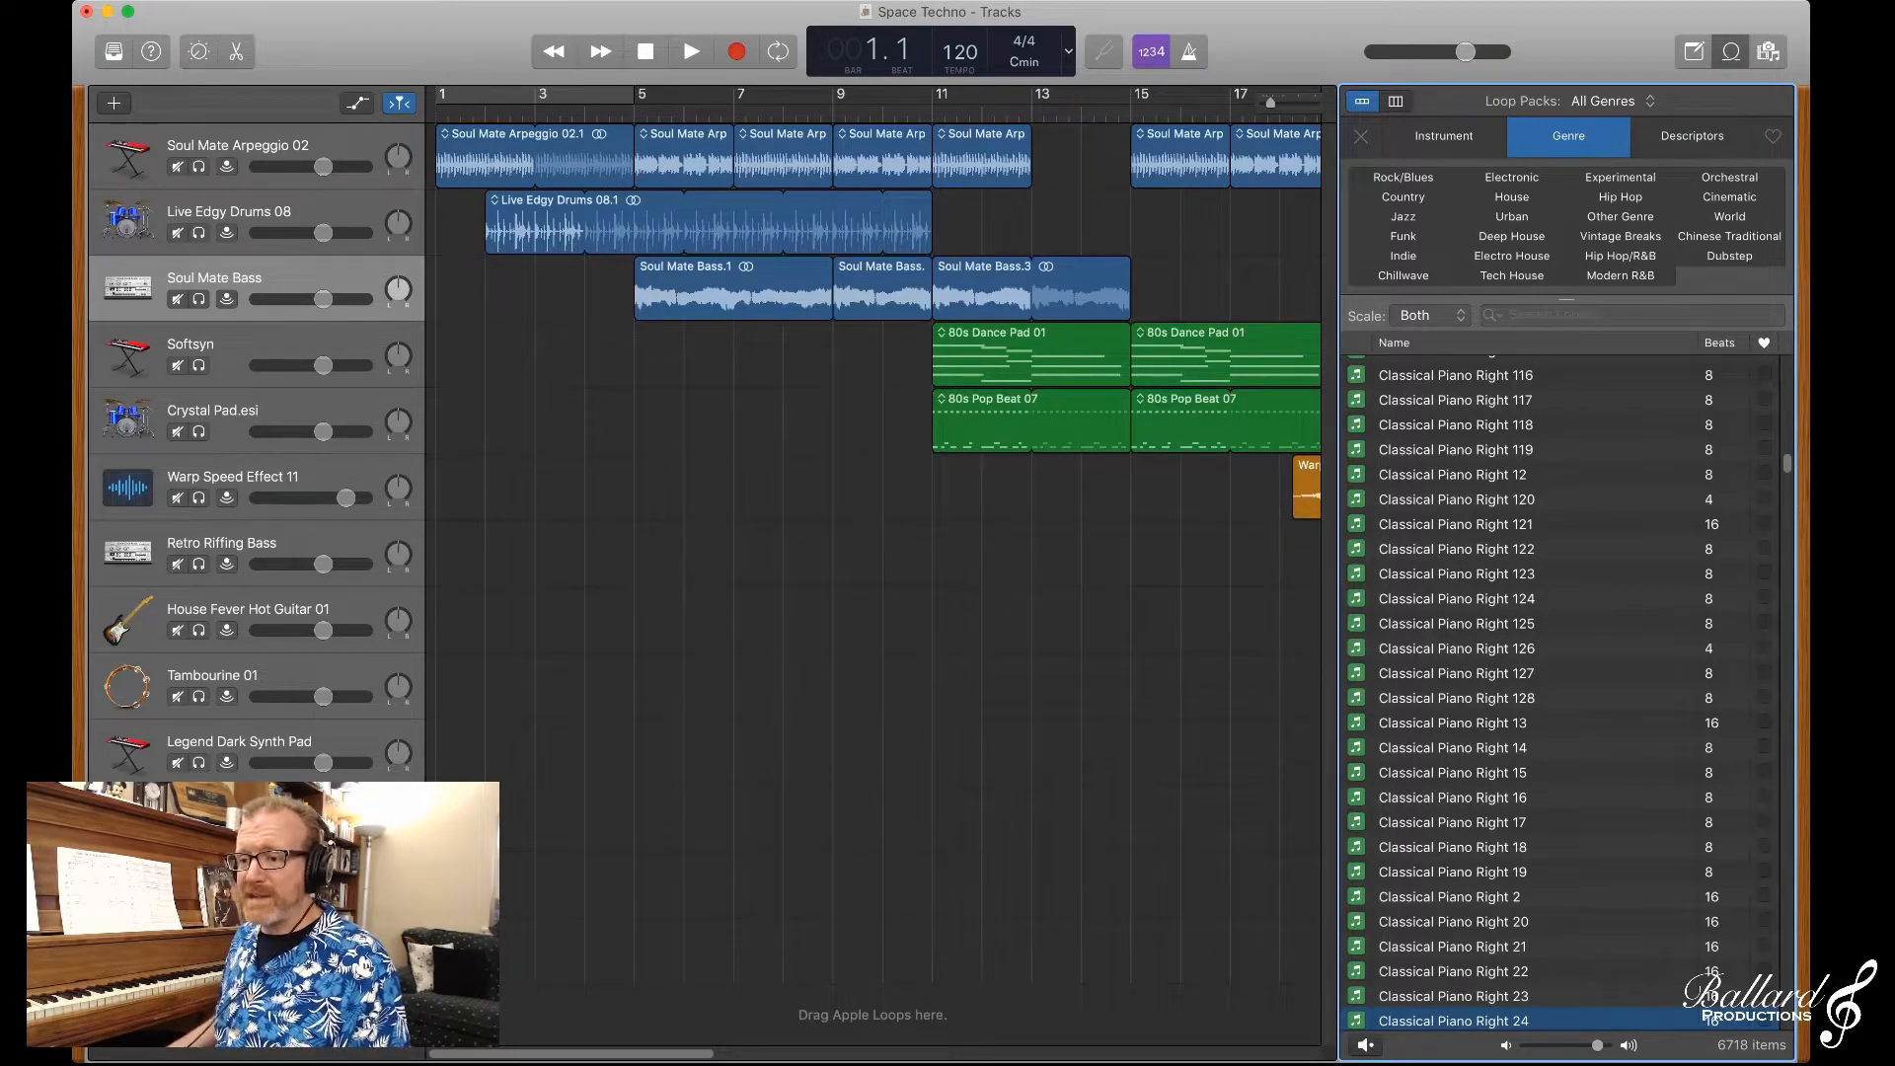
Step: Hide the Loop Browser and play the Space Techno arrangement from bar 1
key("o")
key("space")
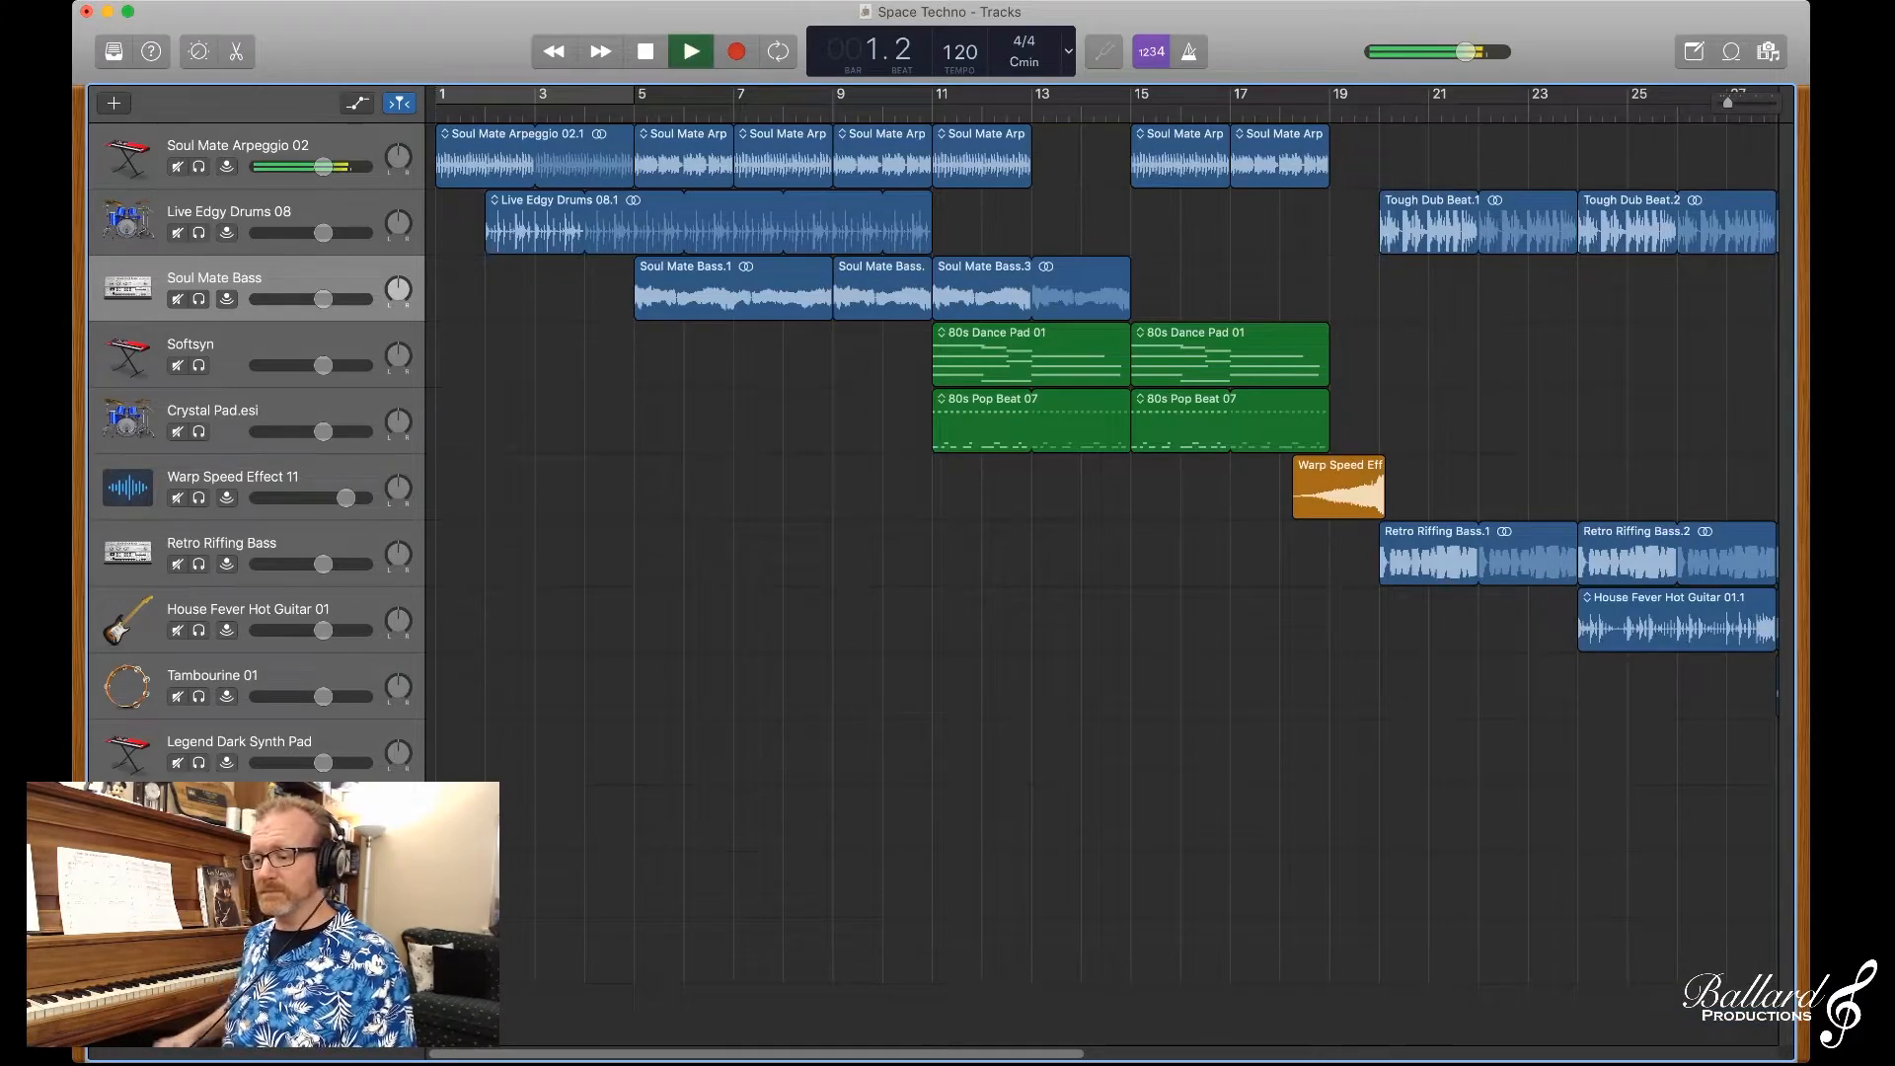